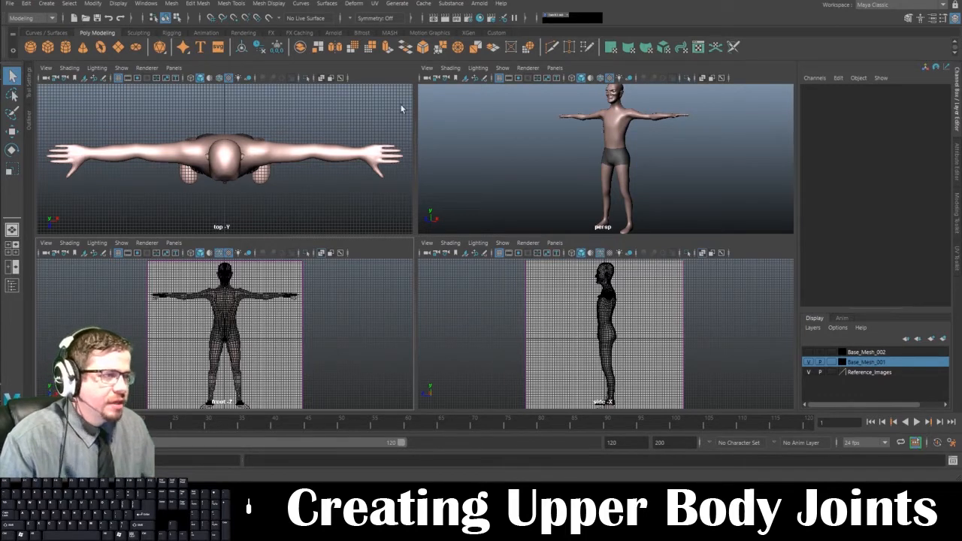
# Step: Switch the menu set from Modeling to Rigging
pyautogui.click(49, 19)
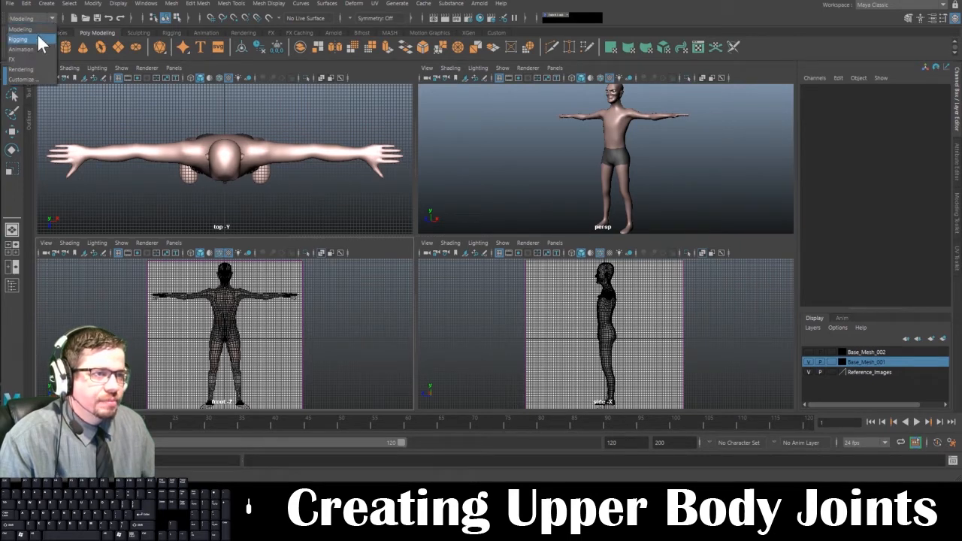
pyautogui.click(37, 39)
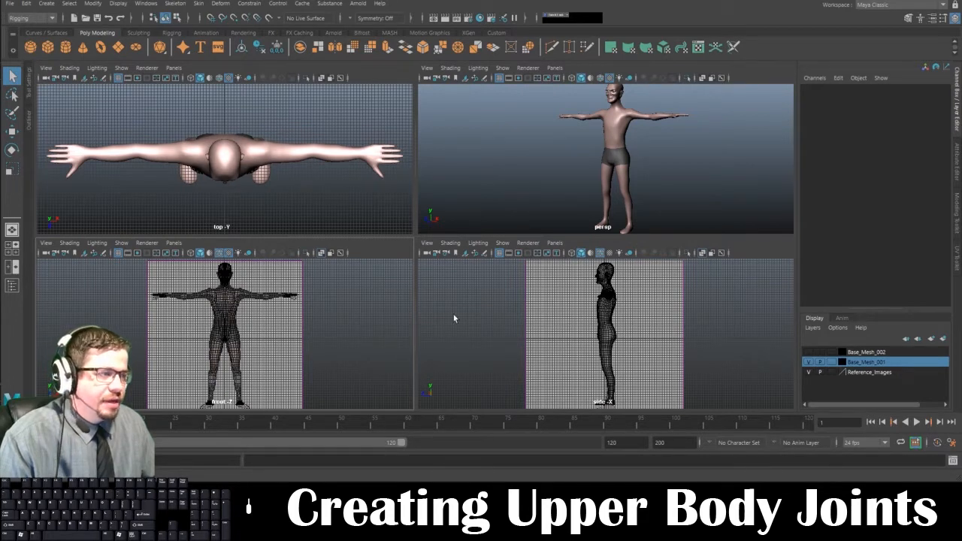
pyautogui.click(35, 18)
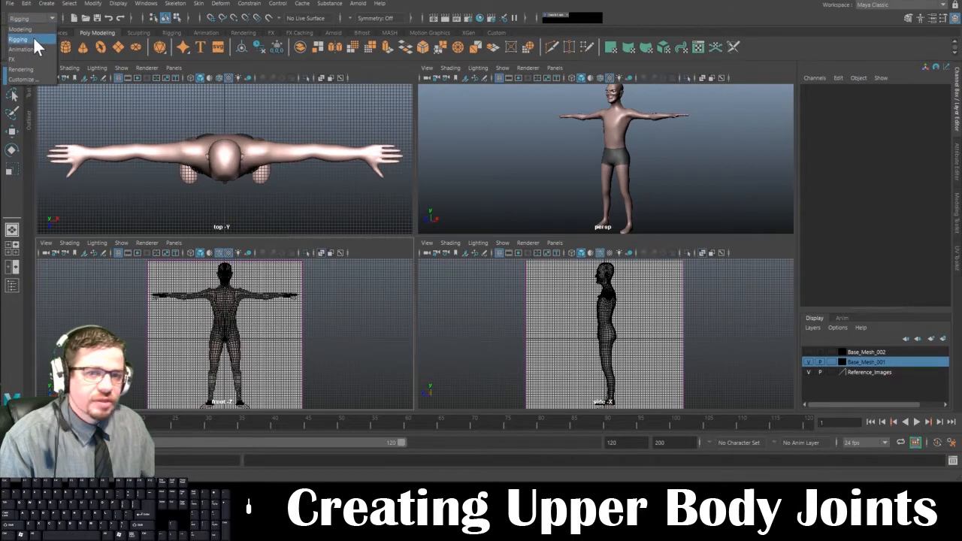
pyautogui.click(34, 21)
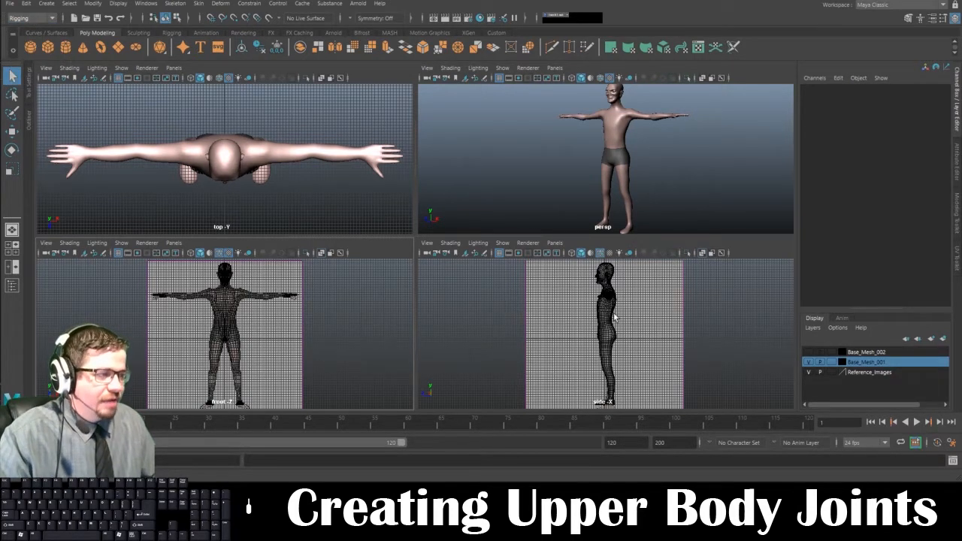
# Step: Maximize the side view and enable X-Ray Joints shading in it
pyautogui.press('space')
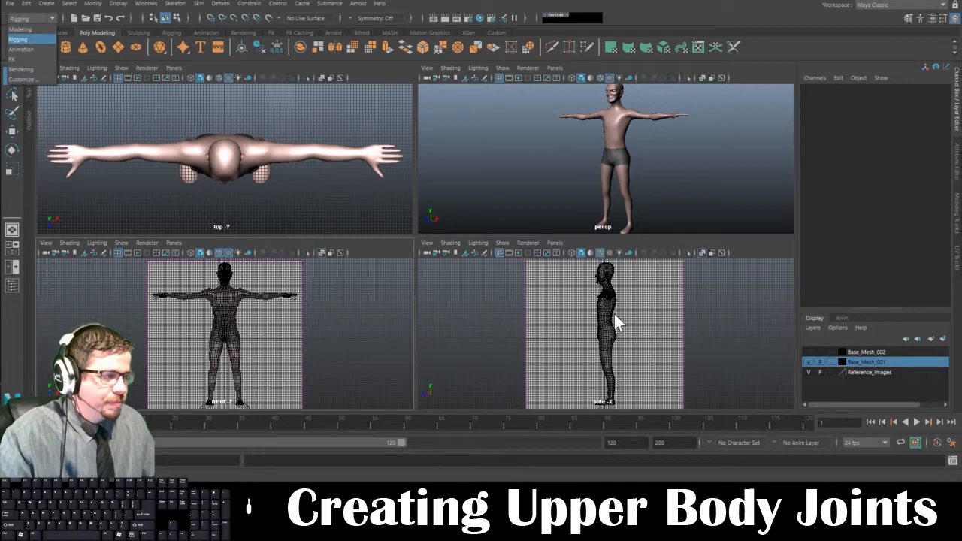
pyautogui.click(492, 295)
pyautogui.press('space')
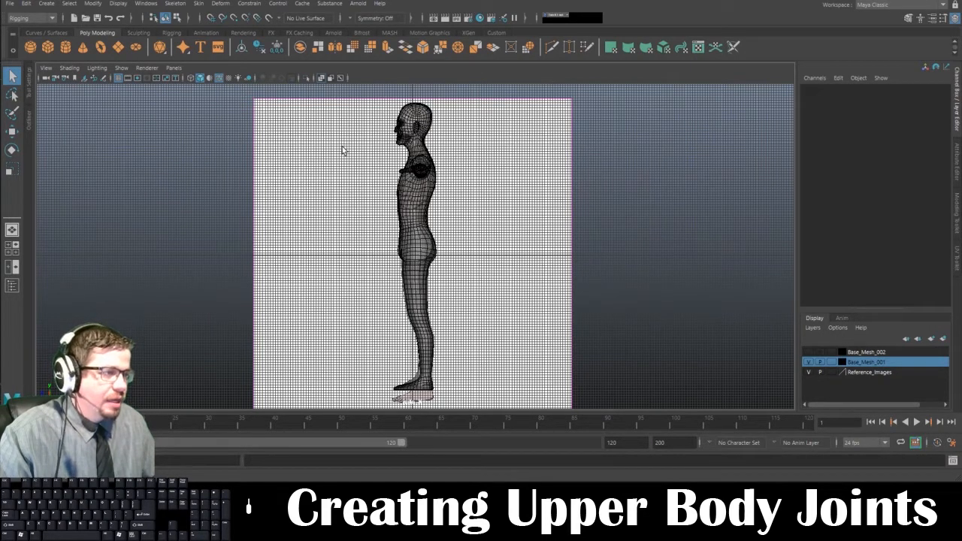
pyautogui.click(70, 68)
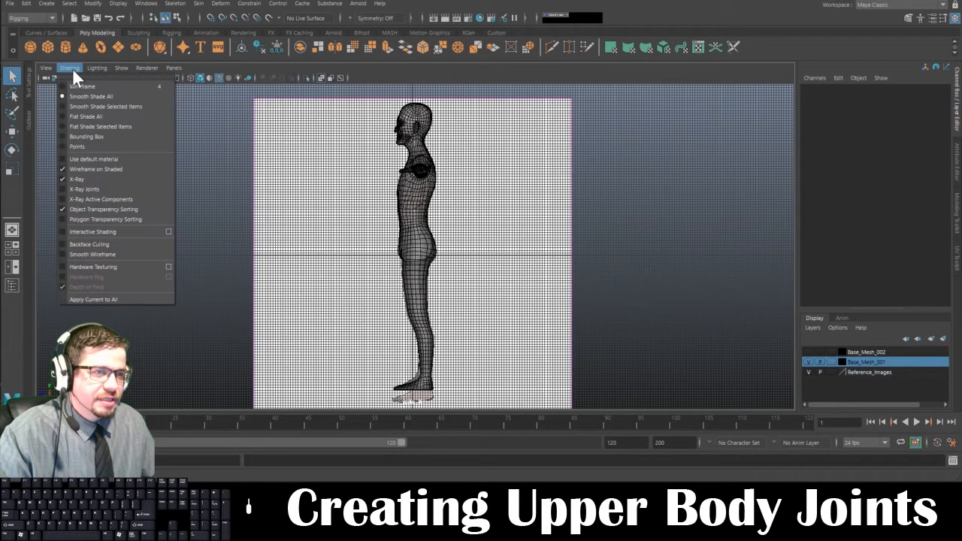
pyautogui.click(94, 189)
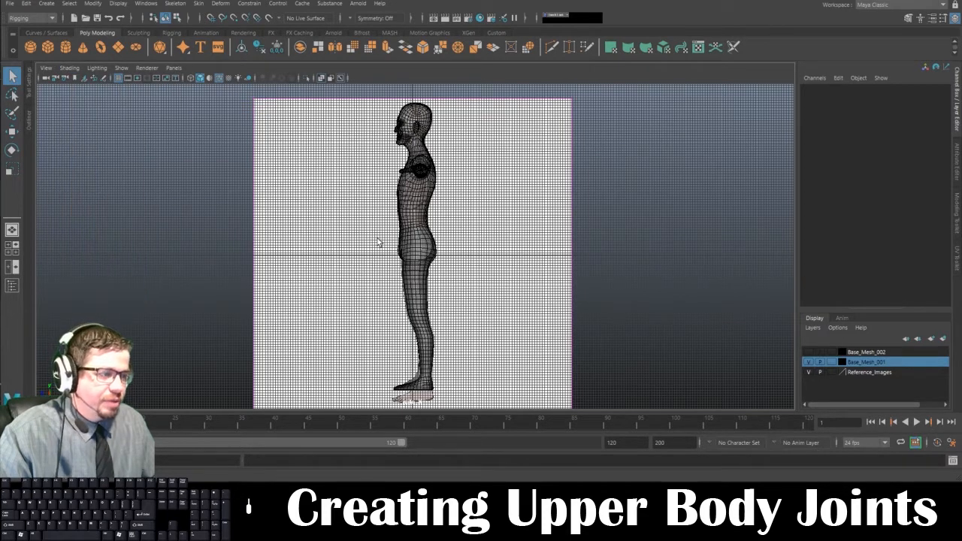
# Step: Return to the four-view layout and enable X-Ray Joints shading in the perspective, front and top views
pyautogui.press('space')
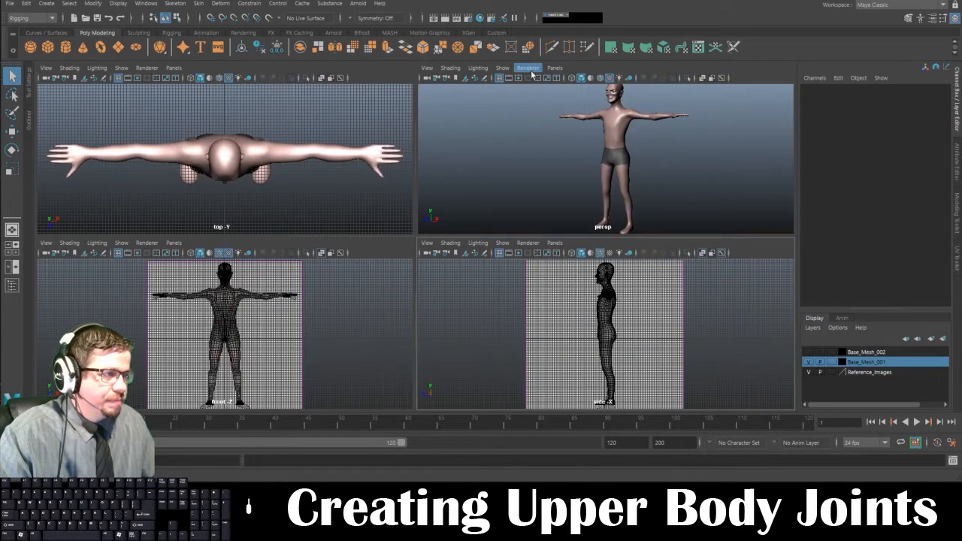
pyautogui.click(450, 68)
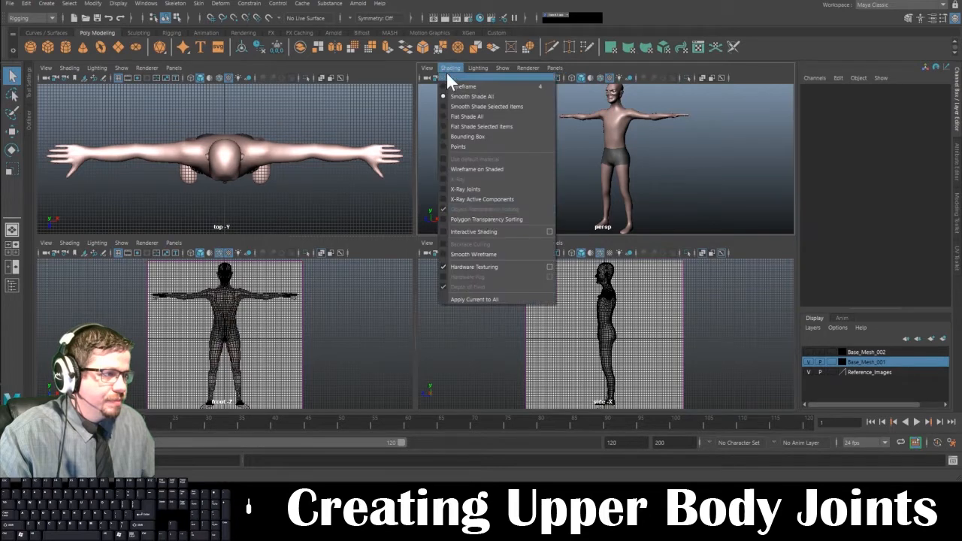
pyautogui.click(492, 190)
pyautogui.click(69, 243)
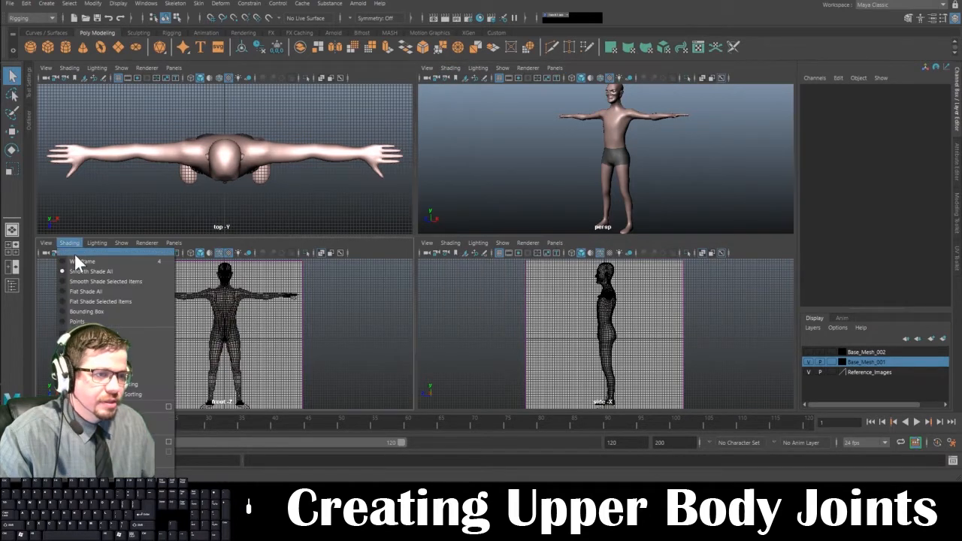
pyautogui.click(171, 364)
pyautogui.click(69, 68)
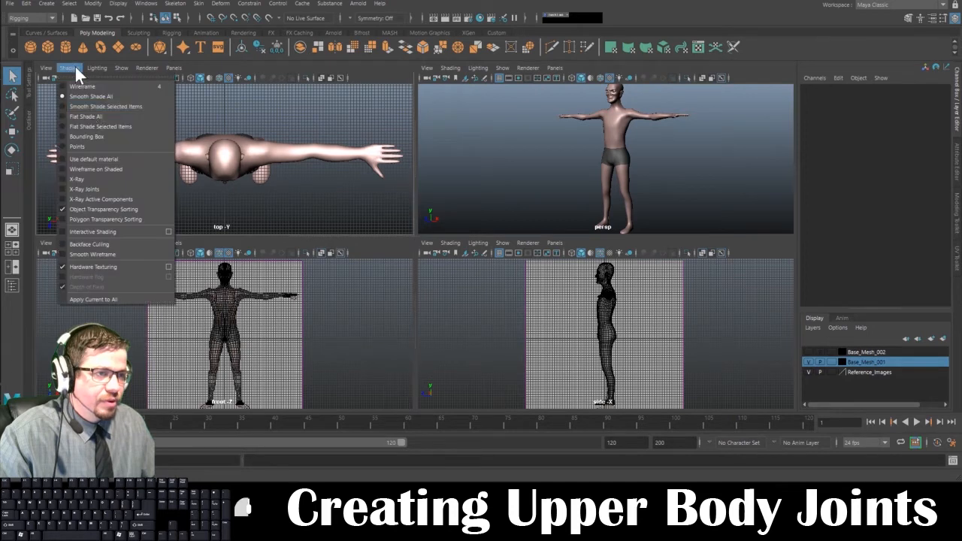
pyautogui.click(101, 190)
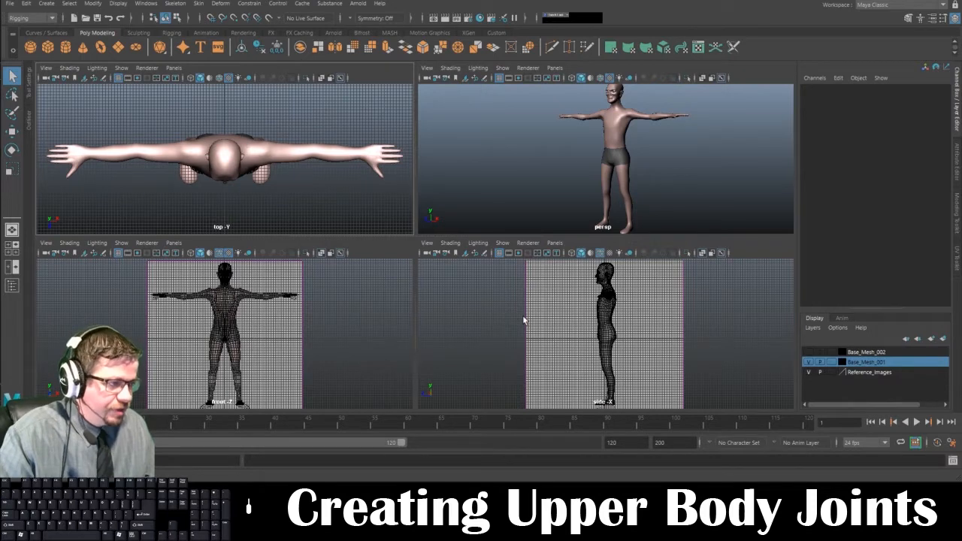
# Step: Draw a four-joint chain in the maximized side view from the pelvis, at about Y 4.7 and Z -1, up the spine to the chest
pyautogui.press('space')
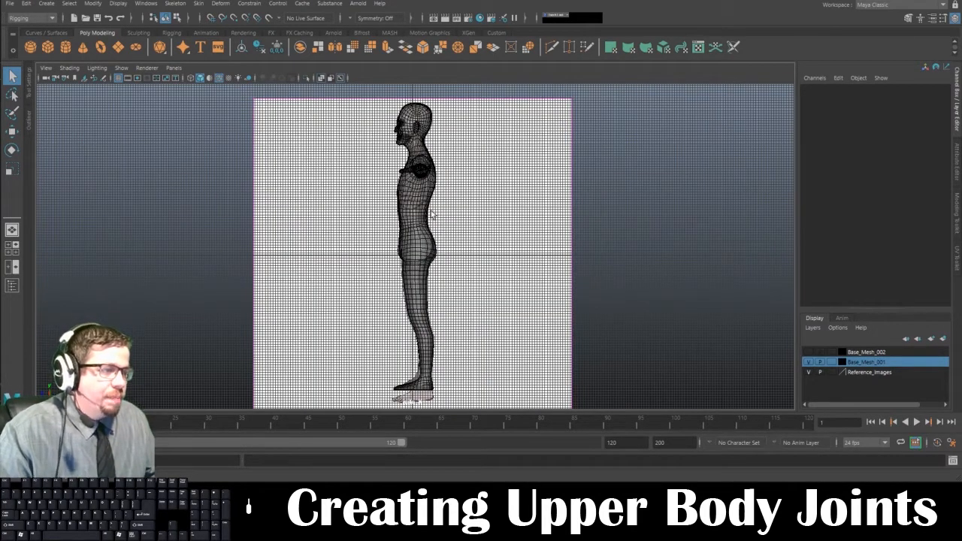
pyautogui.click(183, 4)
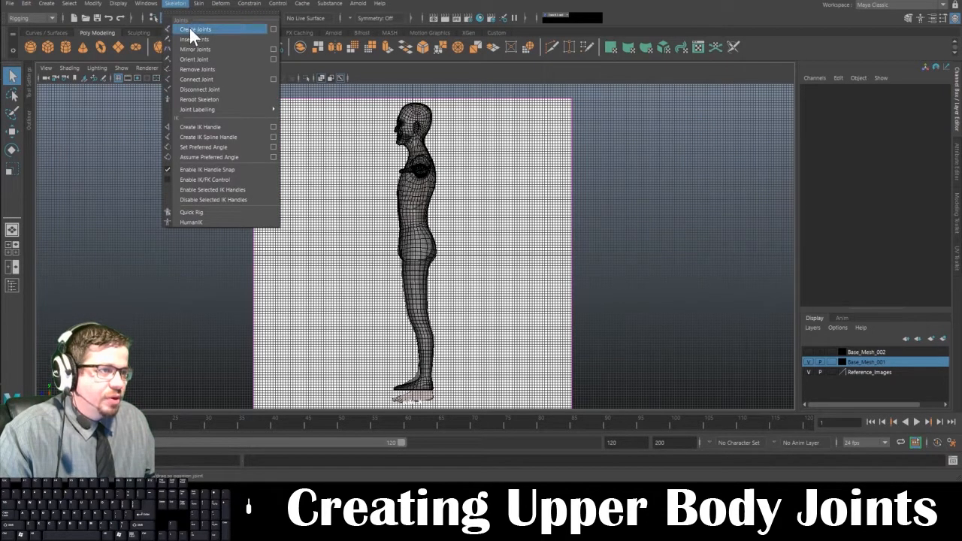
pyautogui.click(190, 29)
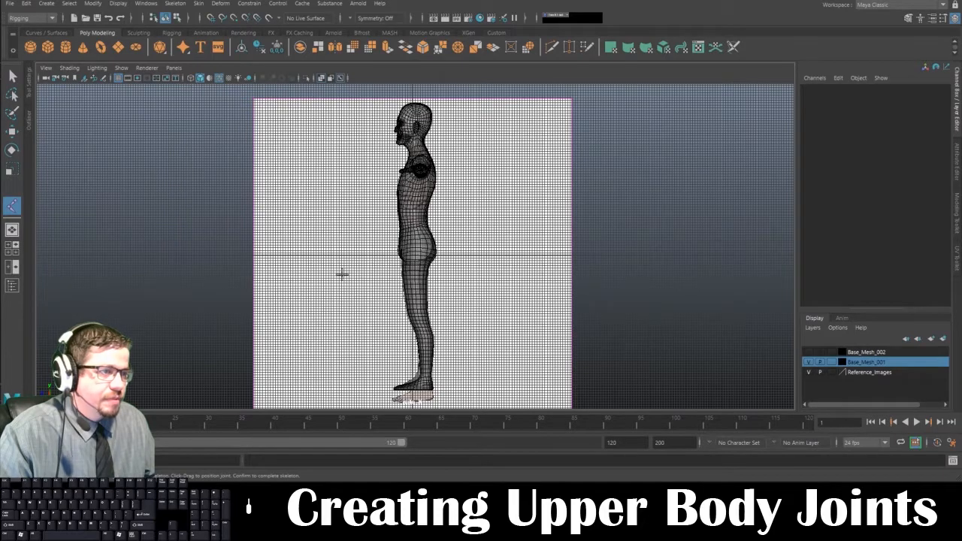
pyautogui.keyDown('alt'); pyautogui.moveTo(386, 210); pyautogui.dragTo(511, 341, button='right'); pyautogui.keyUp('alt')
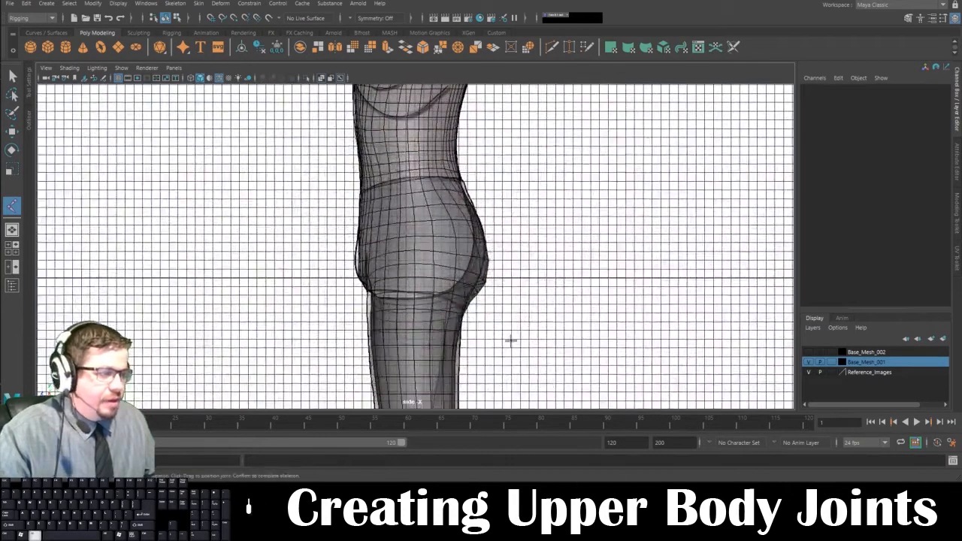
pyautogui.click(414, 234)
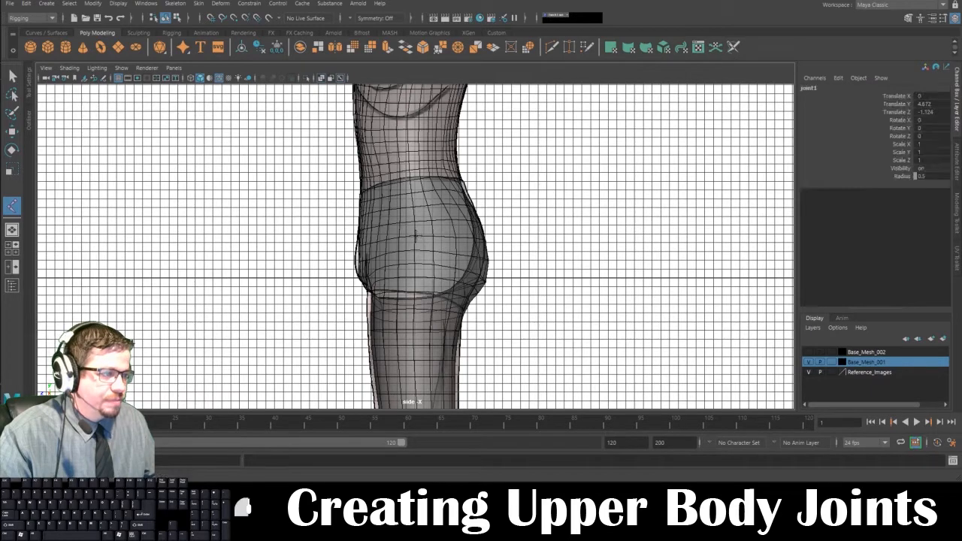
pyautogui.moveTo(414, 236); pyautogui.dragTo(413, 236)
pyautogui.click(406, 169)
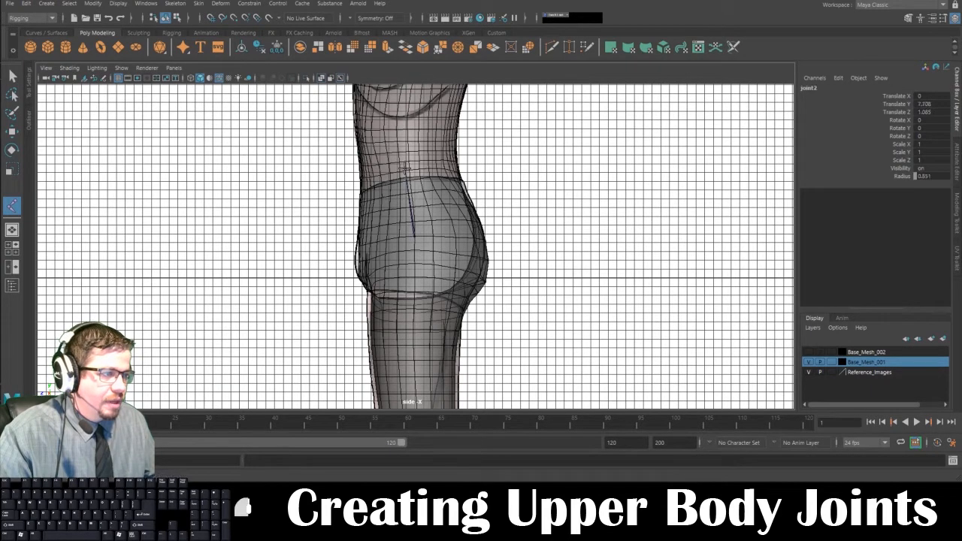
pyautogui.keyDown('alt'); pyautogui.moveTo(406, 169); pyautogui.dragTo(413, 228, button='middle'); pyautogui.keyUp('alt')
pyautogui.click(411, 188)
pyautogui.click(419, 135)
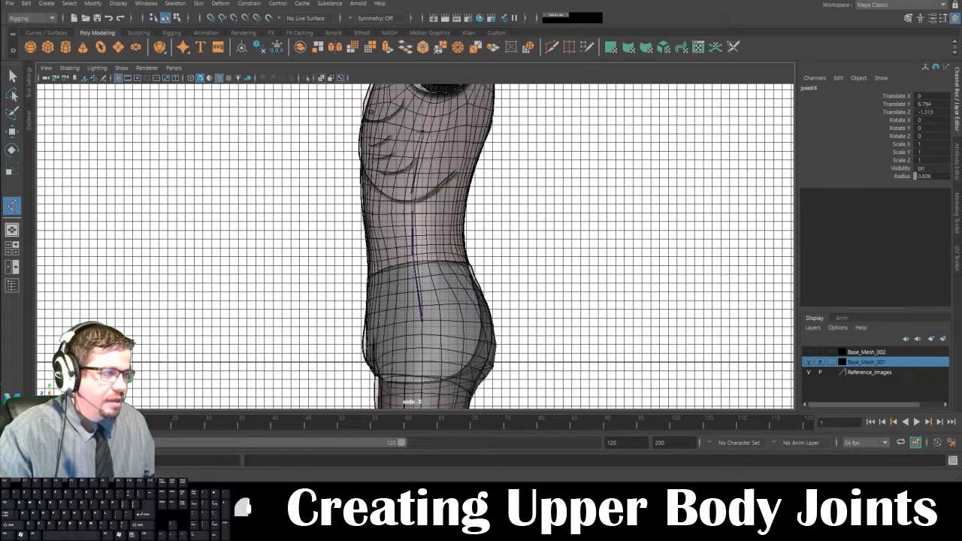
pyautogui.press('q')
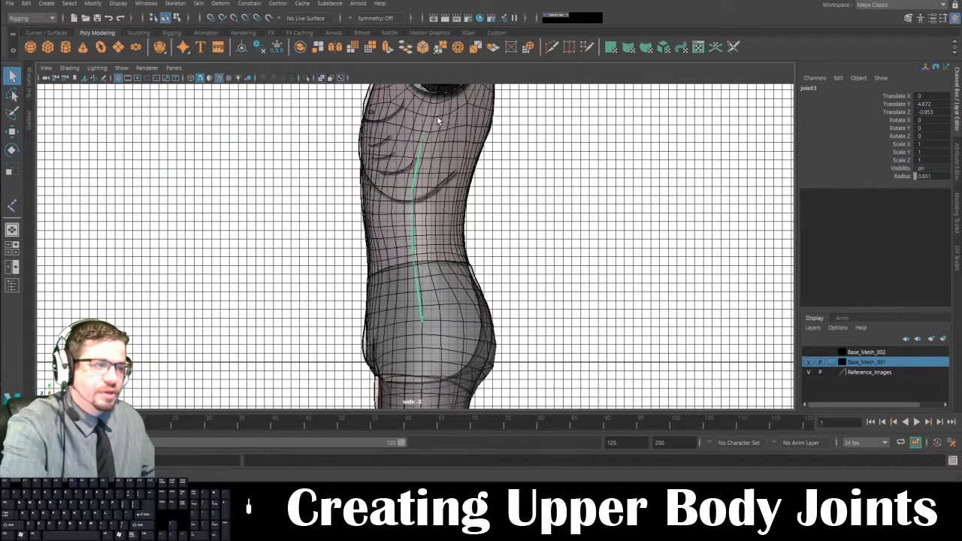
# Step: Set the joint display scale to 1.00
pyautogui.click(118, 3)
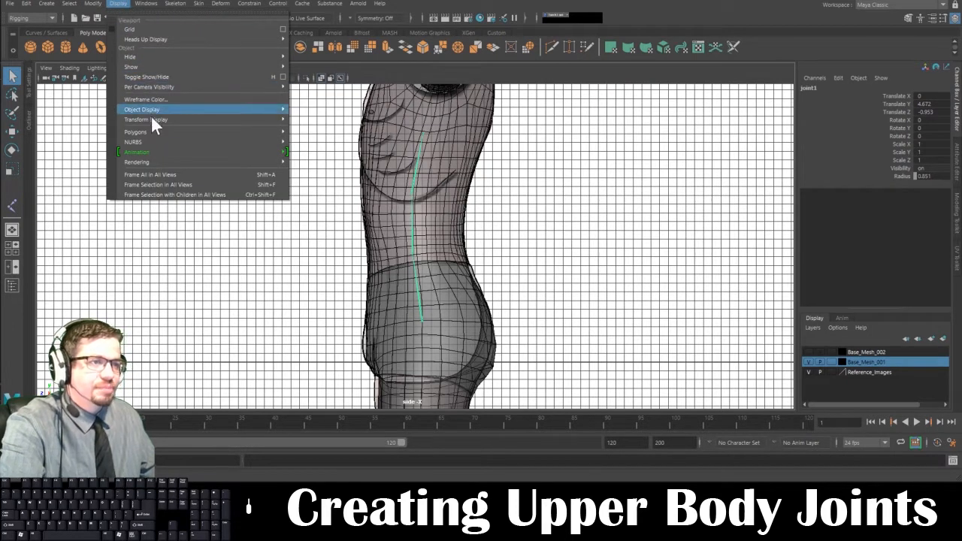
pyautogui.moveTo(284, 153)
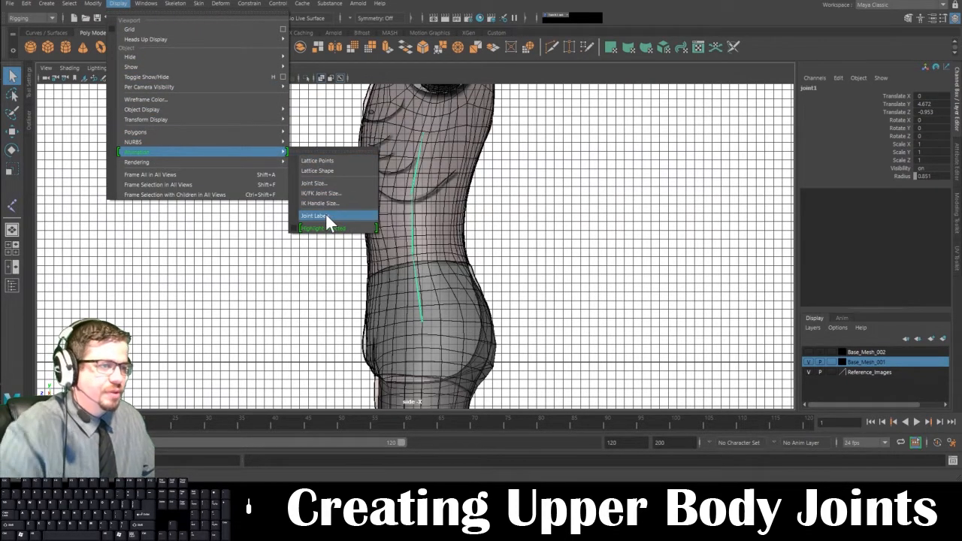
pyautogui.click(332, 184)
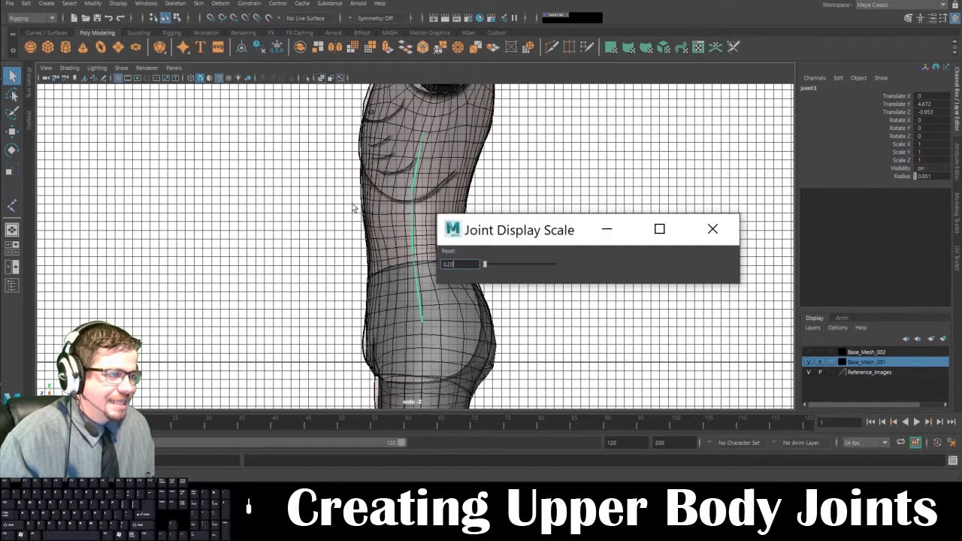
pyautogui.moveTo(467, 267); pyautogui.dragTo(338, 242)
pyautogui.write('1')
pyautogui.press('Return')
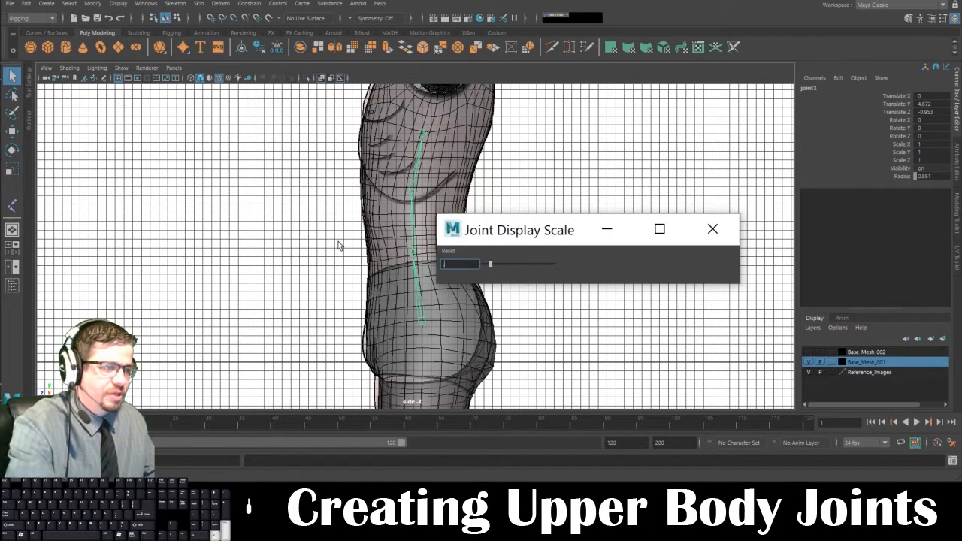
pyautogui.moveTo(460, 264); pyautogui.dragTo(399, 264)
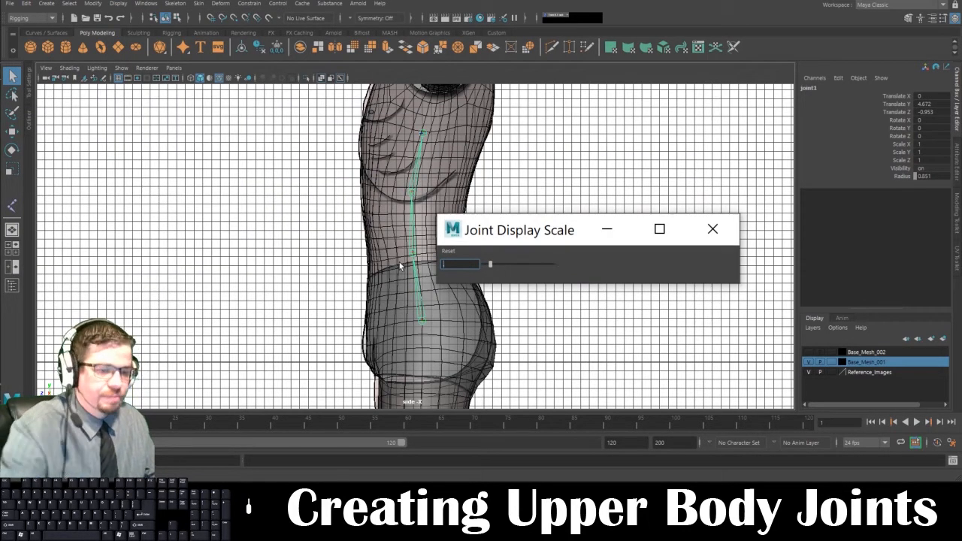
pyautogui.write('1')
pyautogui.press('Return')
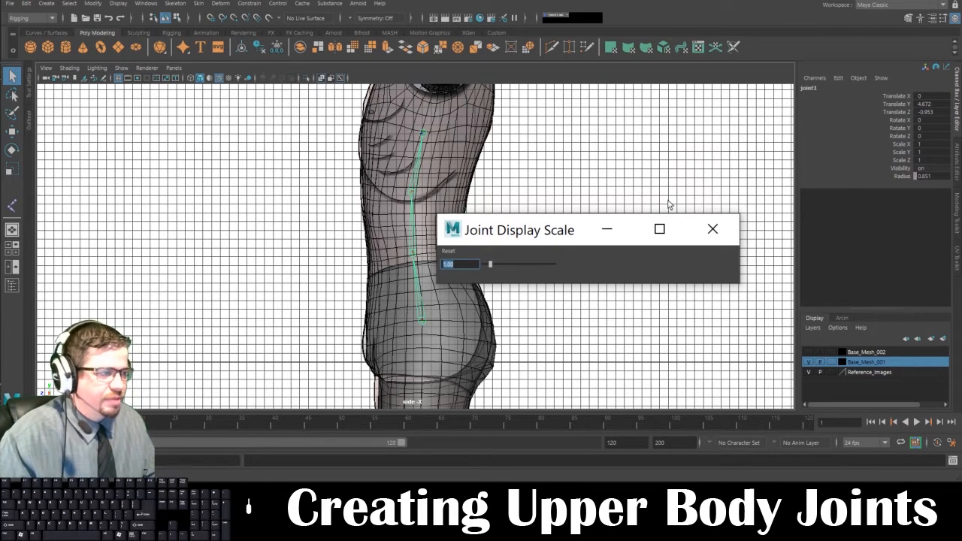
pyautogui.click(711, 227)
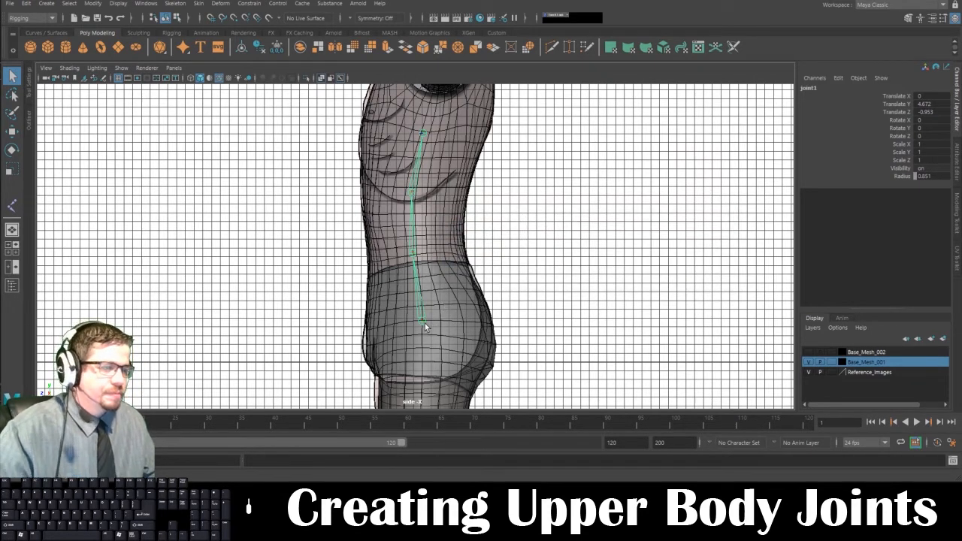
# Step: Delete the old spine chain and draw a new one from the pelvis, at about Y 3.36 and Z -0.9, through the waist to the lower ribs
pyautogui.click(425, 321)
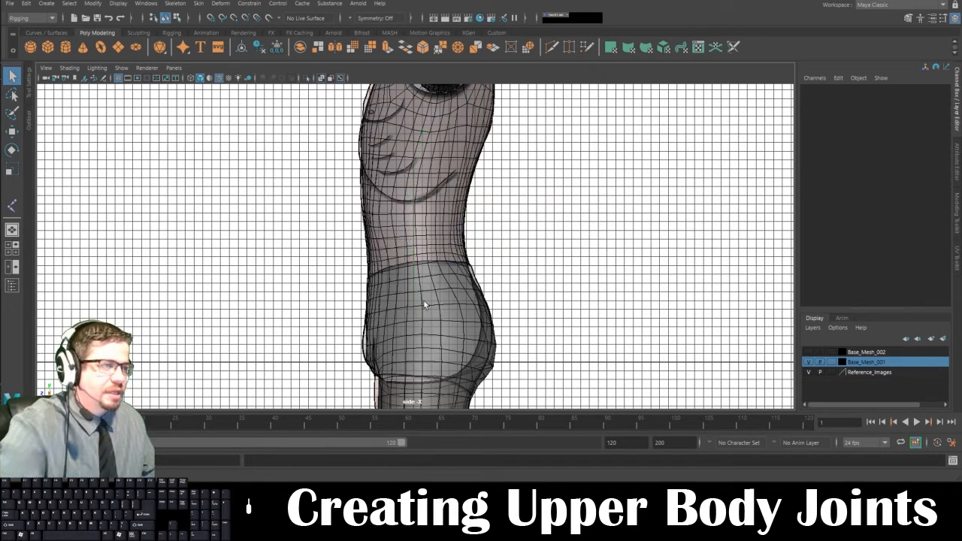
pyautogui.click(183, 6)
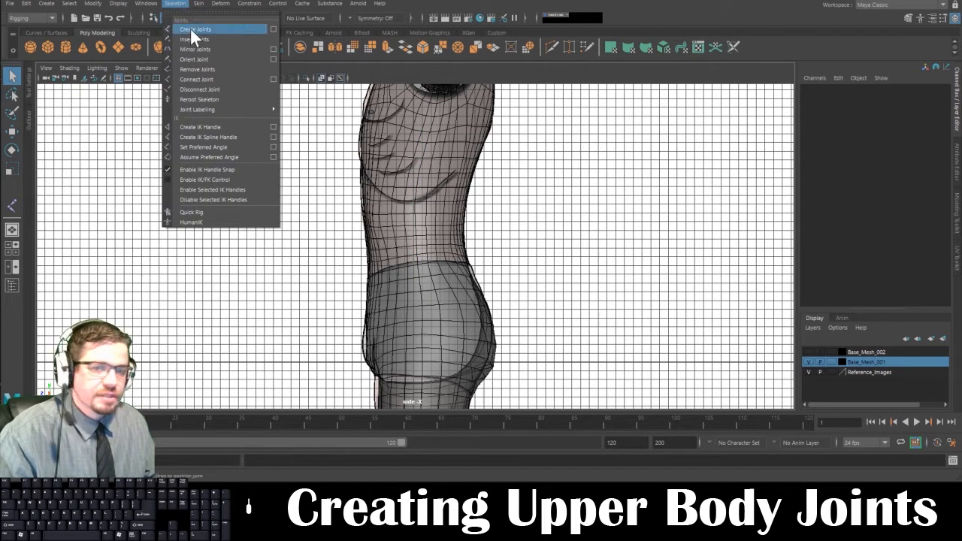
pyautogui.click(190, 28)
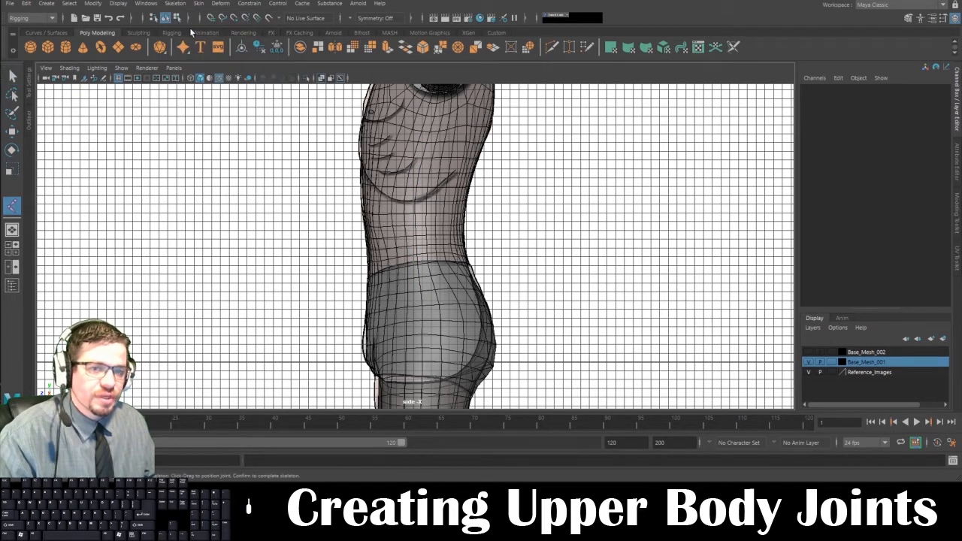
pyautogui.click(421, 329)
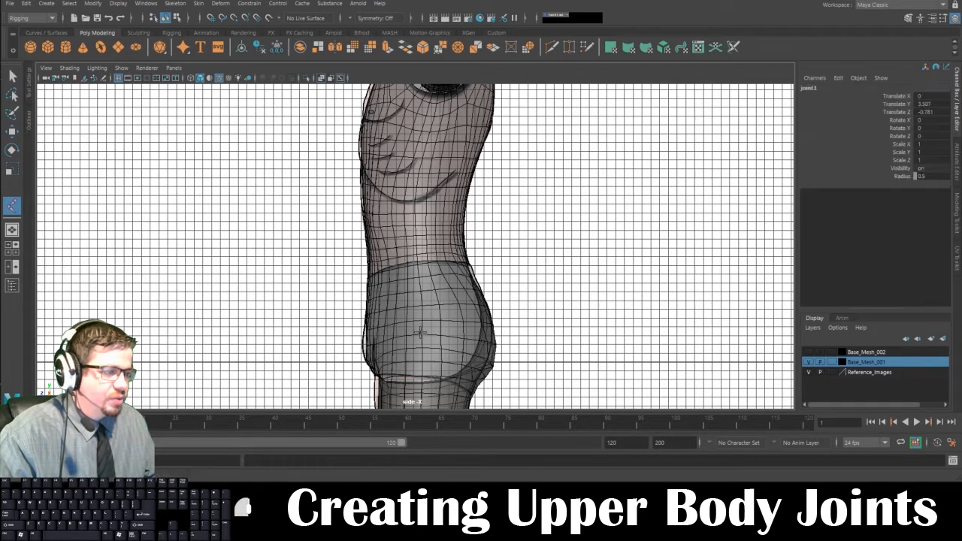
pyautogui.moveTo(421, 329); pyautogui.dragTo(422, 332)
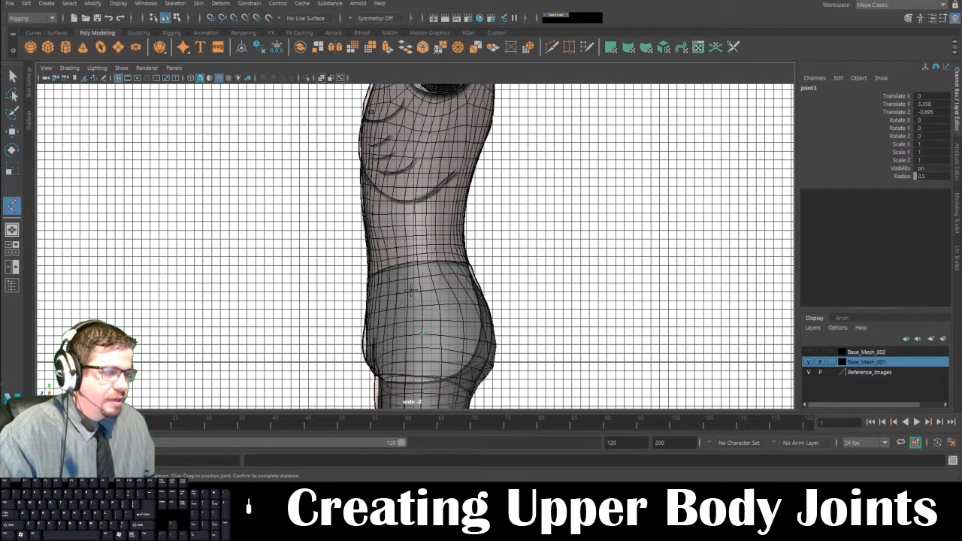
pyautogui.click(409, 264)
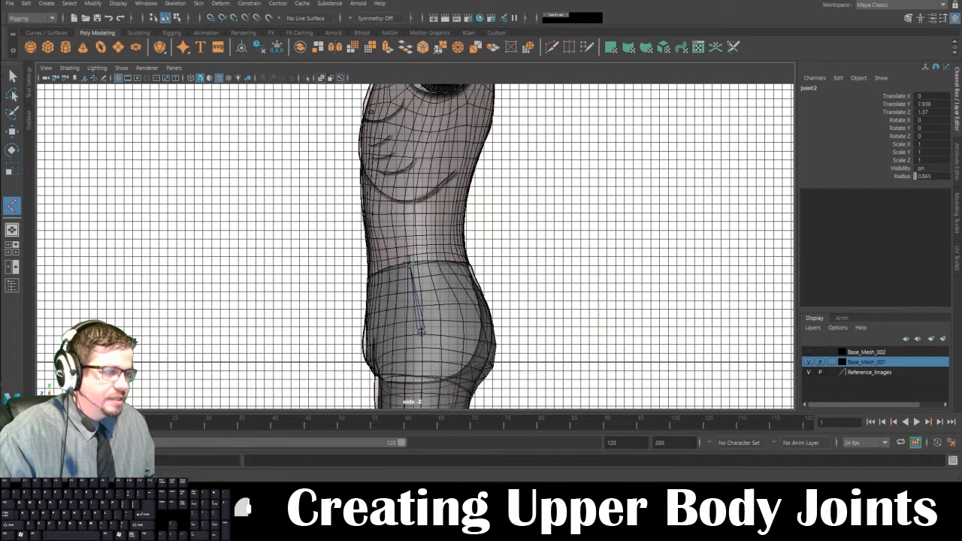
pyautogui.moveTo(404, 215); pyautogui.dragTo(403, 203)
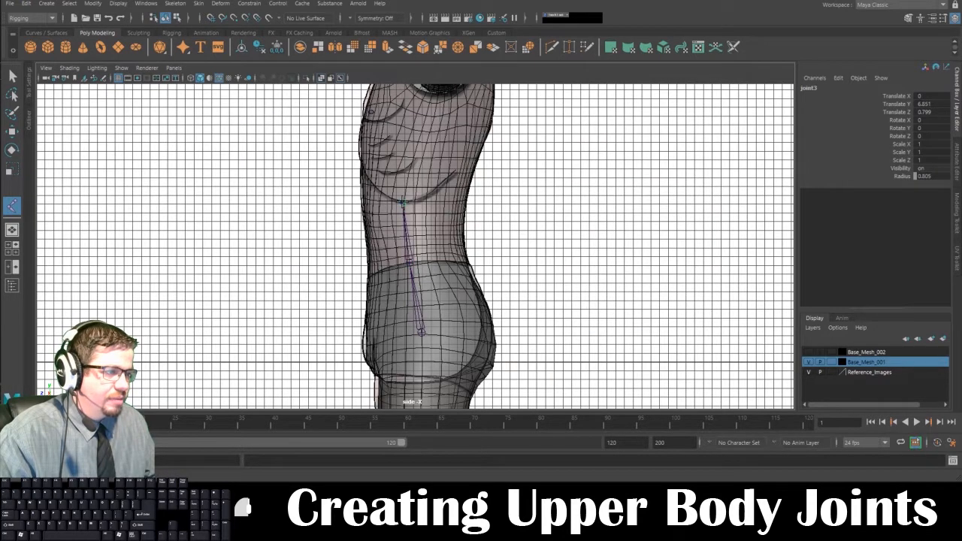
# Step: Continue the spine chain with joints at mid-chest, the upper chest beside the shoulder, and the base of the neck
pyautogui.keyDown('alt'); pyautogui.moveTo(403, 201); pyautogui.dragTo(385, 273, button='middle'); pyautogui.keyUp('alt')
pyautogui.click(385, 214)
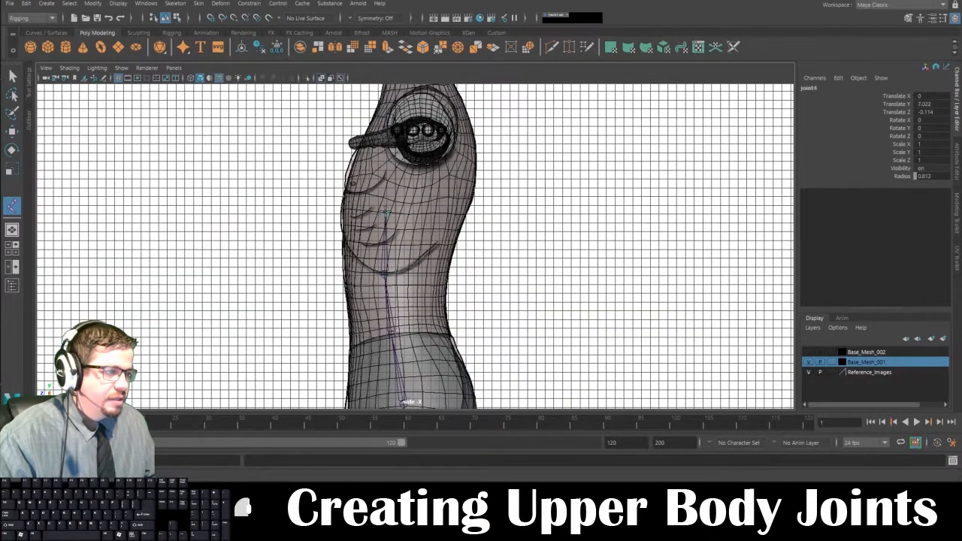
pyautogui.moveTo(385, 214); pyautogui.dragTo(392, 203)
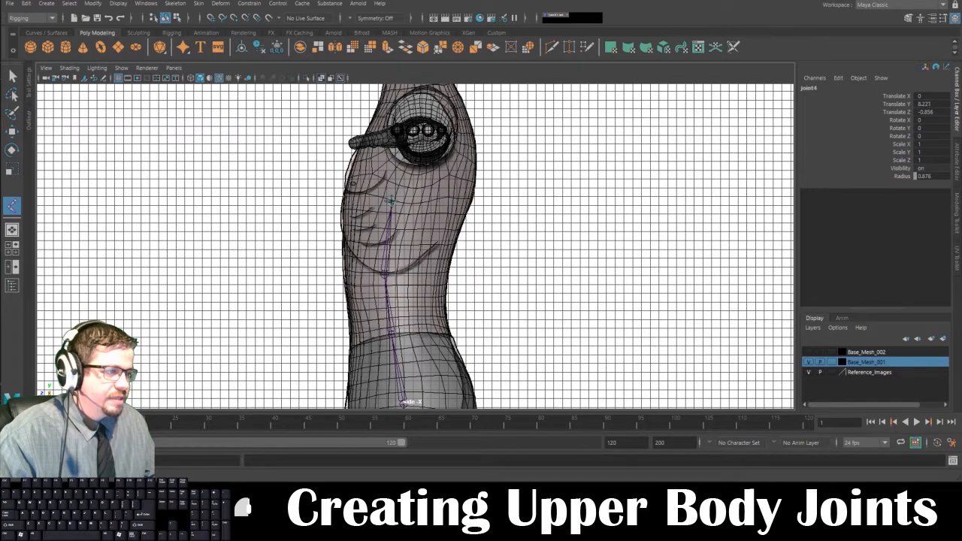
pyautogui.keyDown('alt'); pyautogui.moveTo(392, 202); pyautogui.dragTo(379, 259, button='middle'); pyautogui.keyUp('alt')
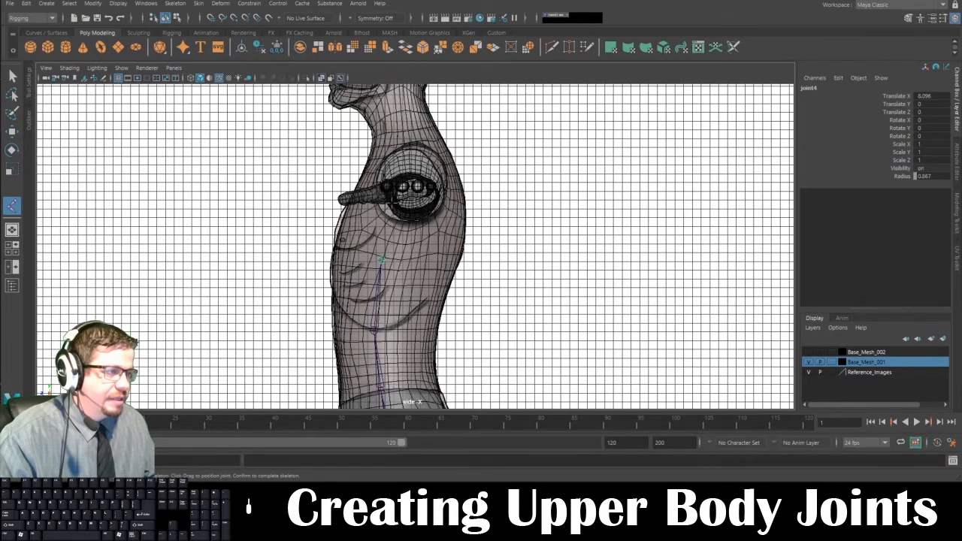
pyautogui.moveTo(391, 221); pyautogui.dragTo(394, 184)
pyautogui.click(407, 137)
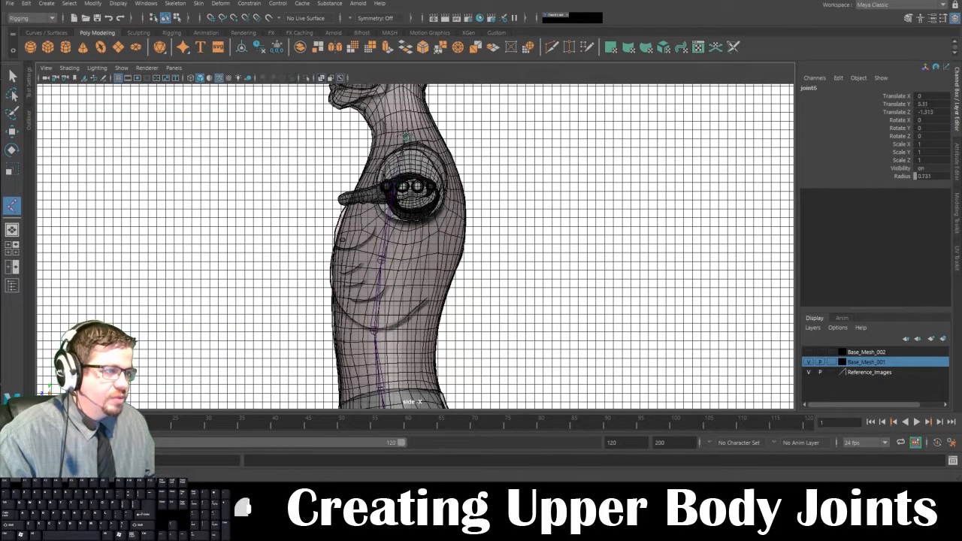
# Step: Extend the chain with two neck joints, one at the back of the skull and an end joint above the forehead, and finish it
pyautogui.keyDown('alt'); pyautogui.moveTo(407, 134); pyautogui.dragTo(415, 245, button='middle'); pyautogui.keyUp('alt')
pyautogui.click(410, 218)
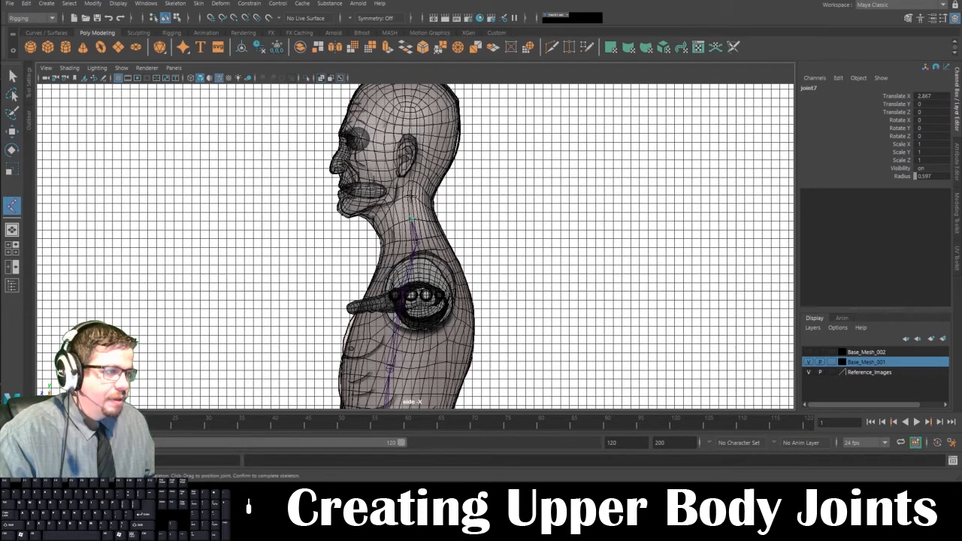
pyautogui.click(413, 196)
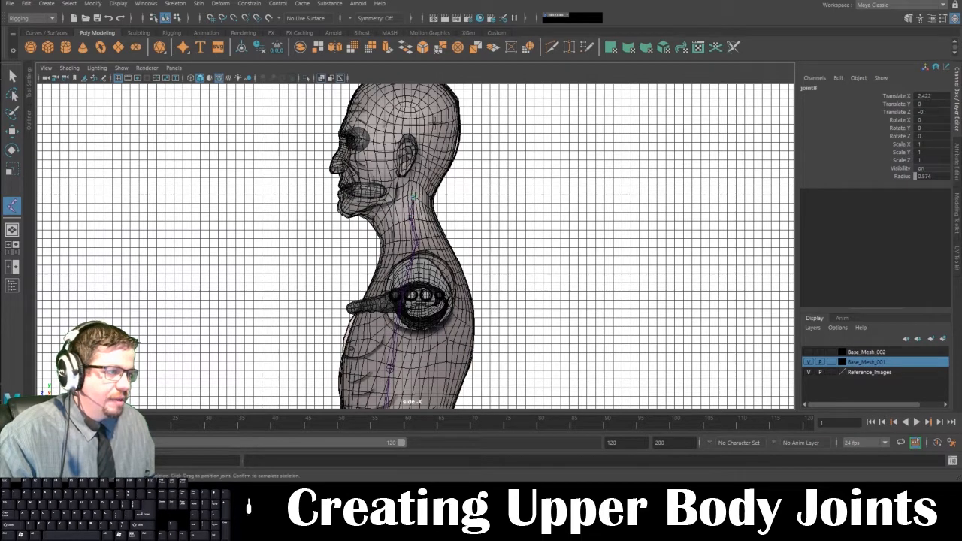
pyautogui.keyDown('alt'); pyautogui.moveTo(441, 99); pyautogui.dragTo(436, 141, button='middle'); pyautogui.keyUp('alt')
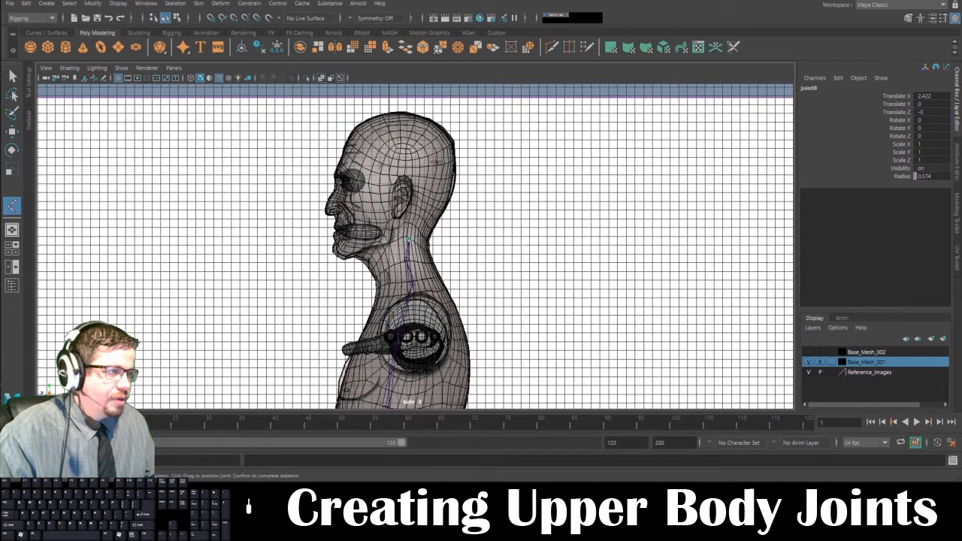
pyautogui.moveTo(445, 163); pyautogui.dragTo(444, 160)
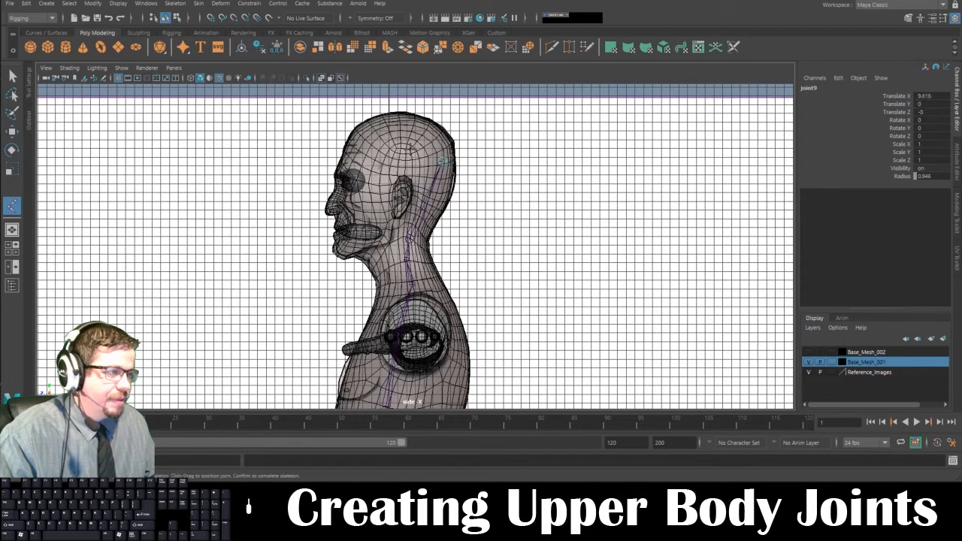
pyautogui.moveTo(370, 123); pyautogui.dragTo(367, 120)
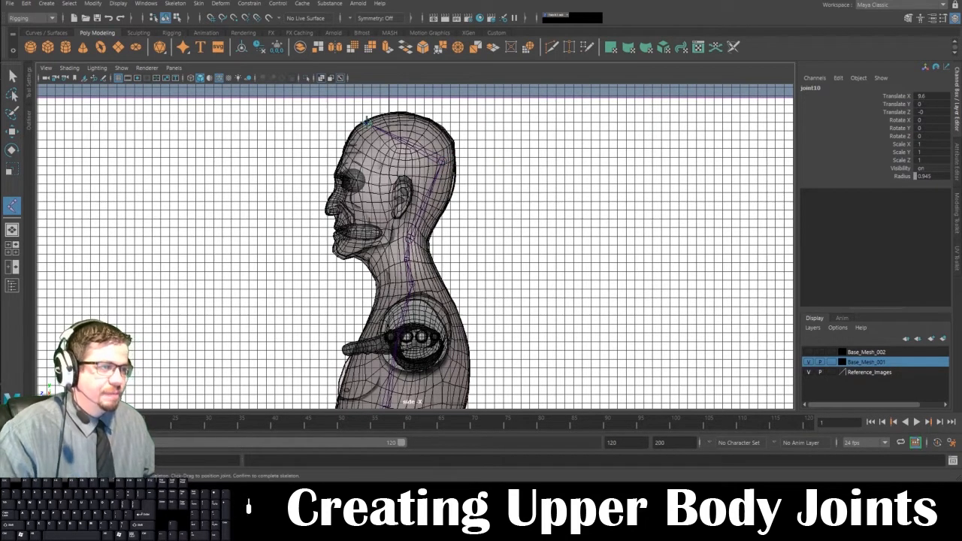
pyautogui.press('Return')
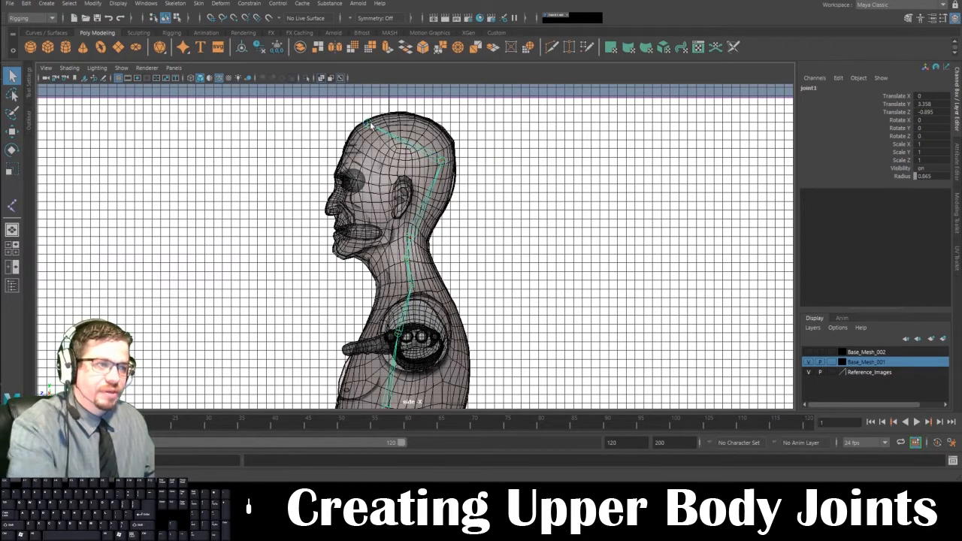
# Step: Create two separate single joints in front of the pelvis, at about Y 1.1, Z 33.9 and Y 1.1, Z 27.3
pyautogui.keyDown('alt'); pyautogui.moveTo(492, 239); pyautogui.dragTo(473, 272, button='middle'); pyautogui.keyUp('alt')
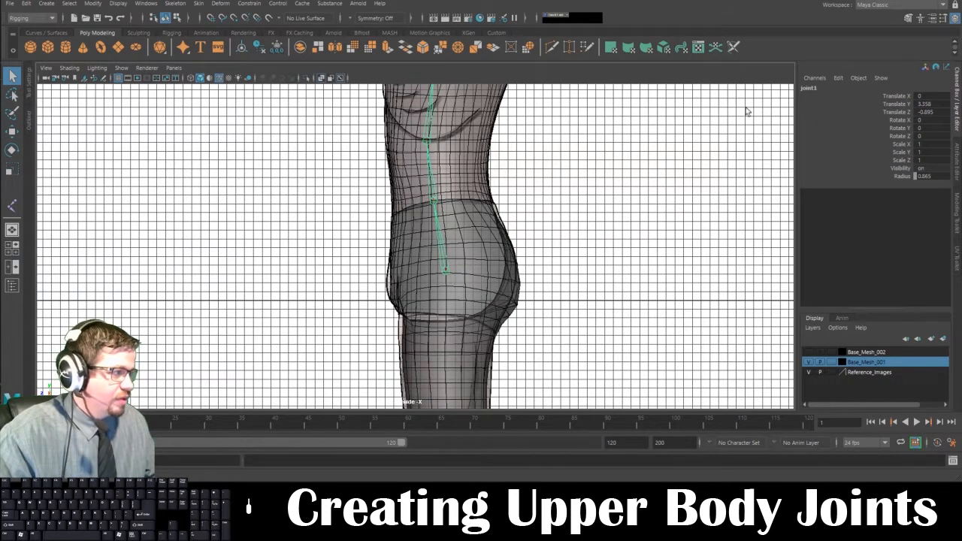
pyautogui.click(525, 278)
pyautogui.click(443, 272)
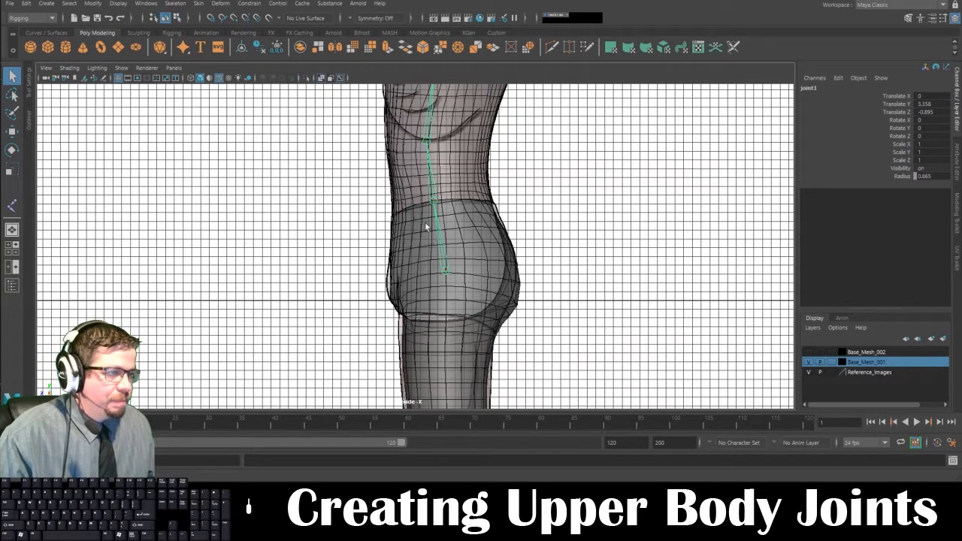
pyautogui.click(176, 3)
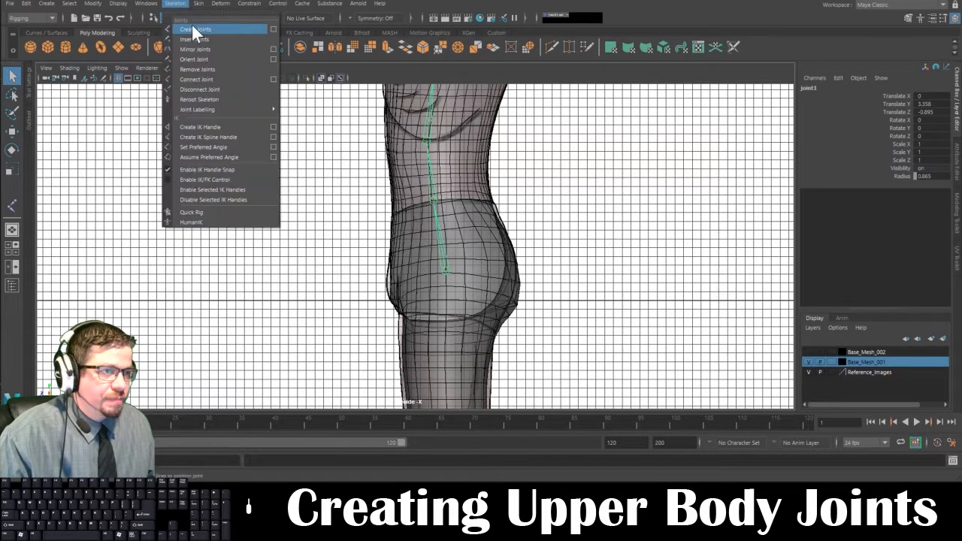
pyautogui.click(193, 29)
pyautogui.click(139, 290)
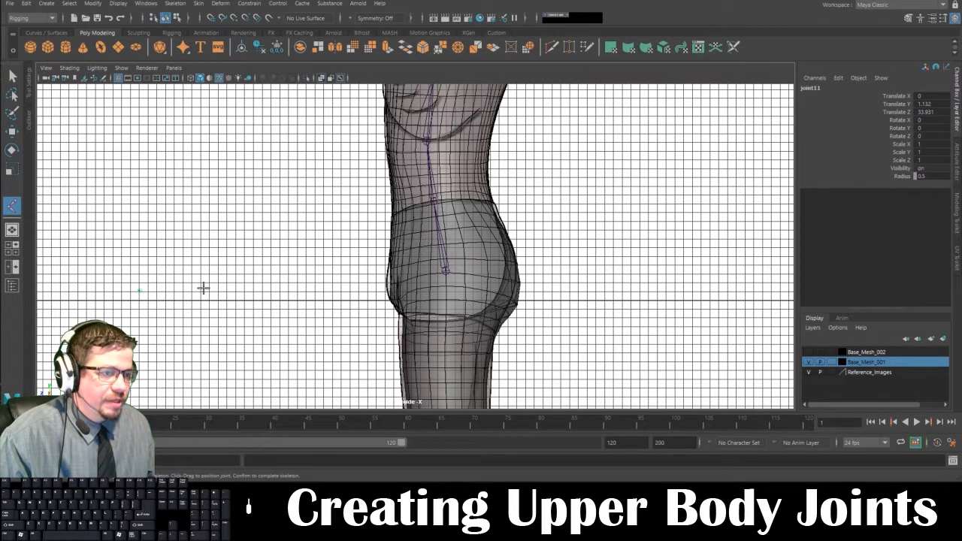
pyautogui.press('Return')
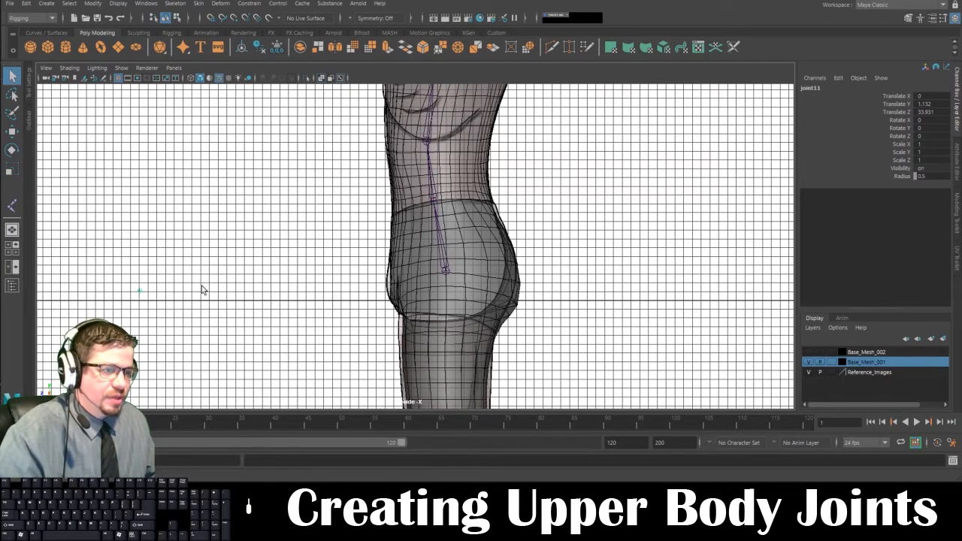
pyautogui.press('y')
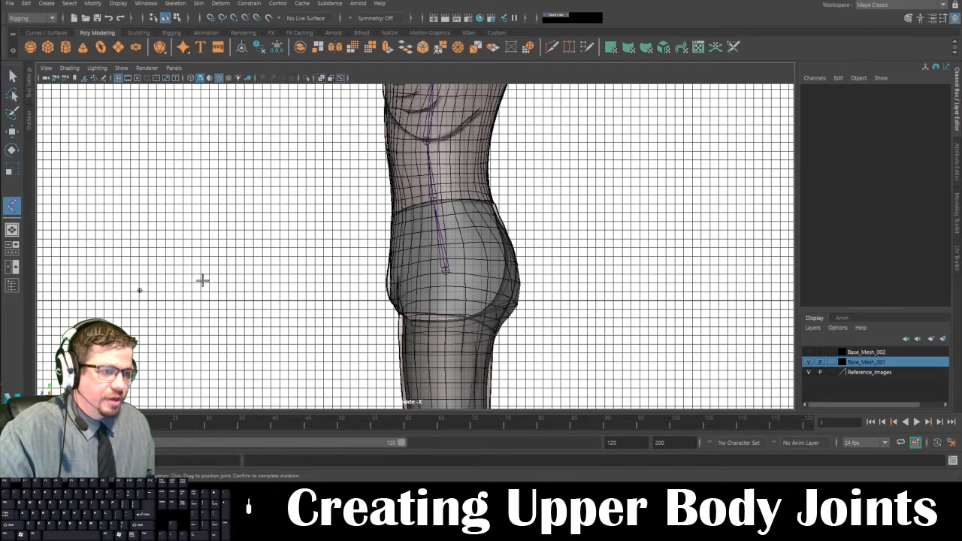
pyautogui.click(198, 291)
pyautogui.press('Return')
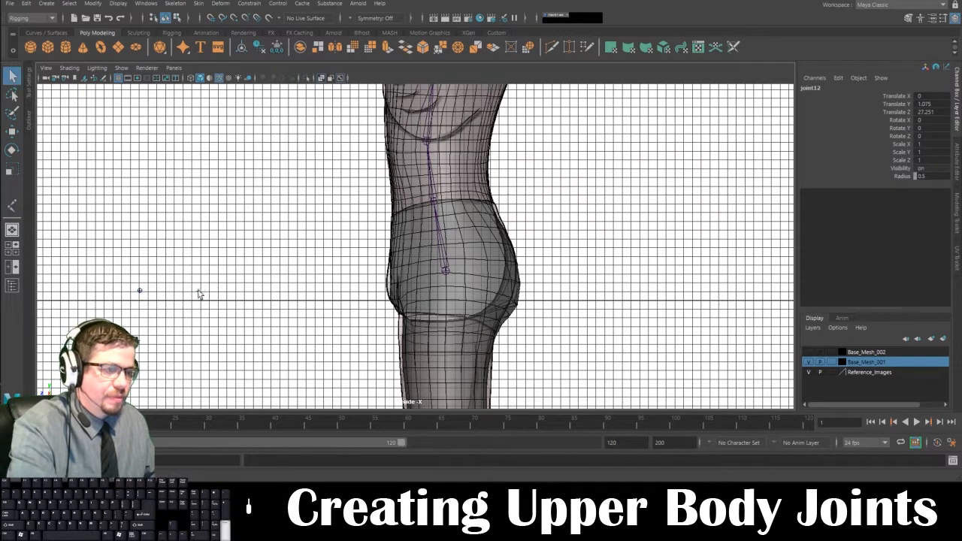
# Step: Parent the loose joint farther from the body to the loose joint nearer the body
pyautogui.moveTo(133, 275); pyautogui.dragTo(219, 307)
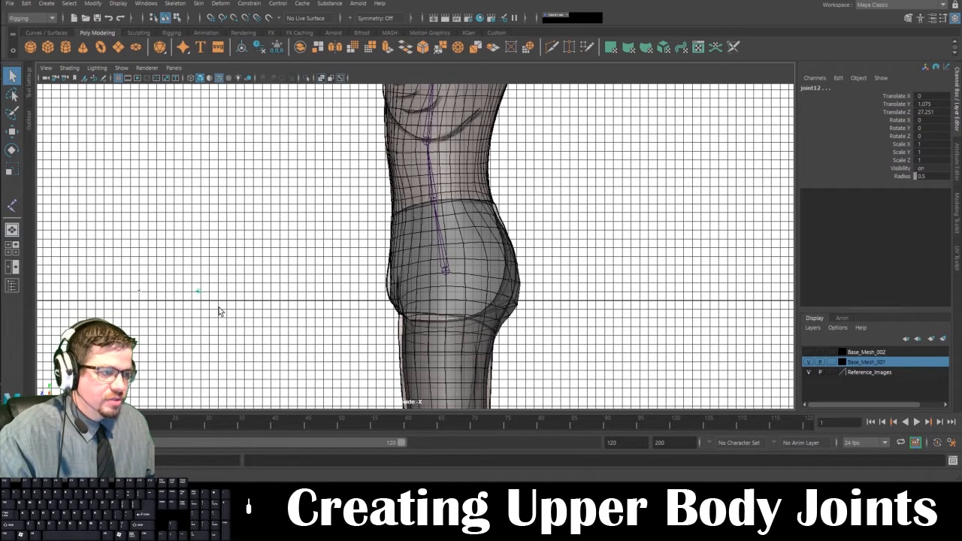
pyautogui.click(139, 291)
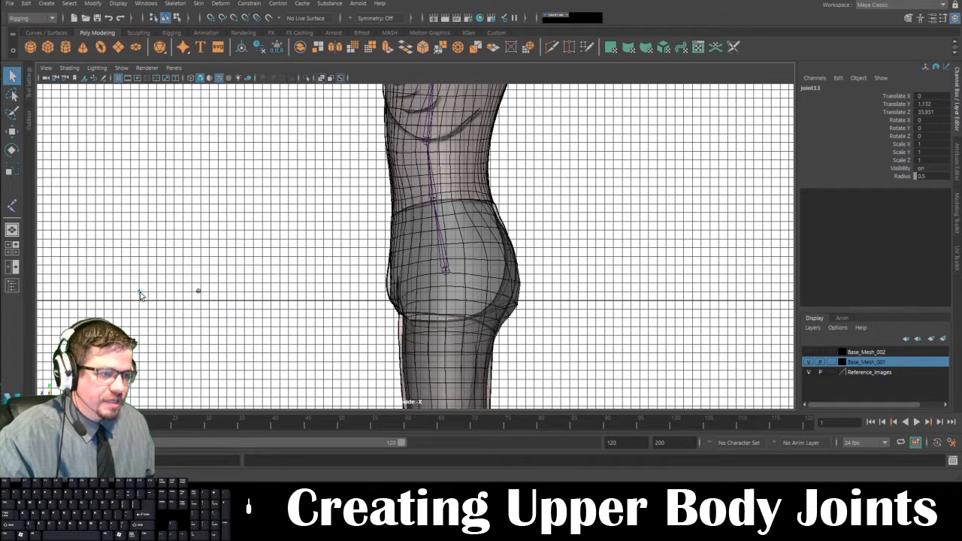
pyautogui.keyDown('shift'); pyautogui.click(198, 292); pyautogui.keyUp('shift')
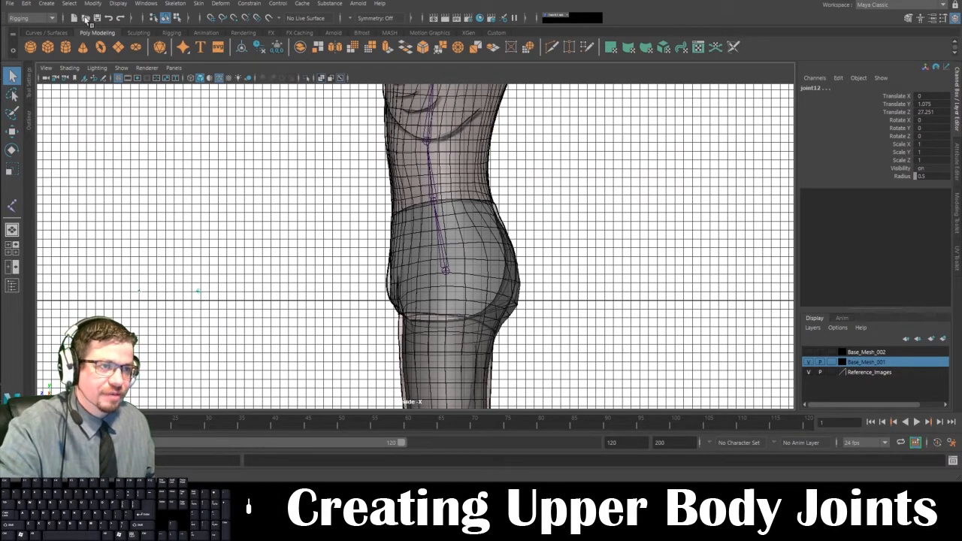
pyautogui.click(26, 4)
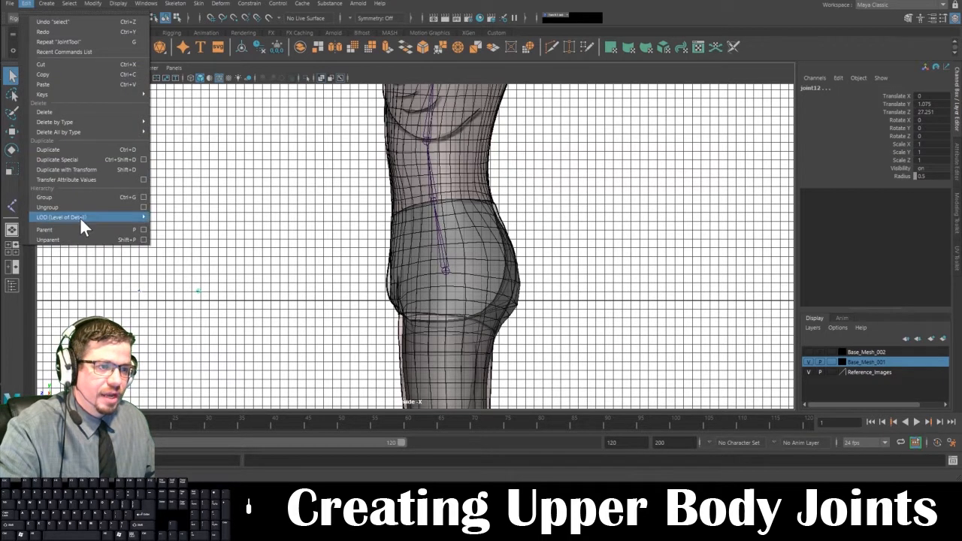
pyautogui.click(198, 291)
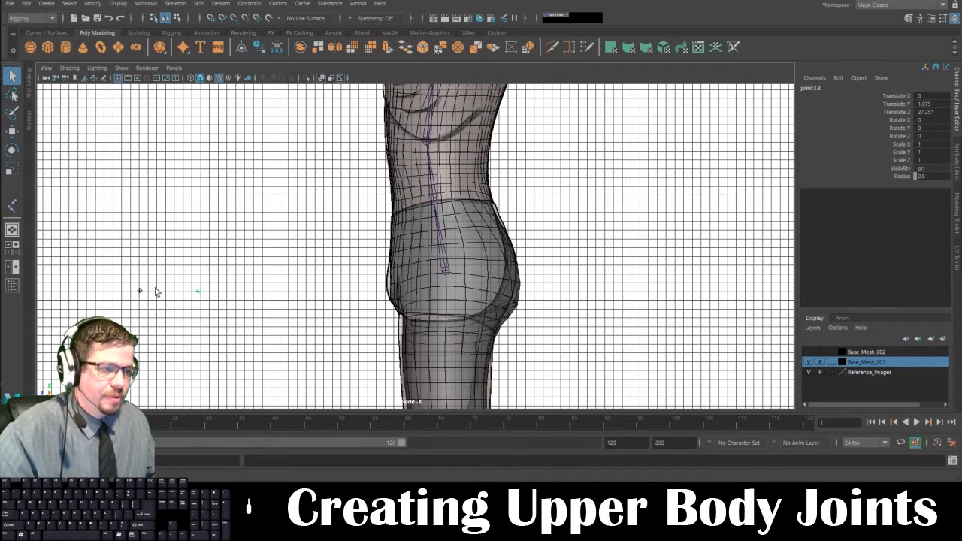
pyautogui.click(140, 290)
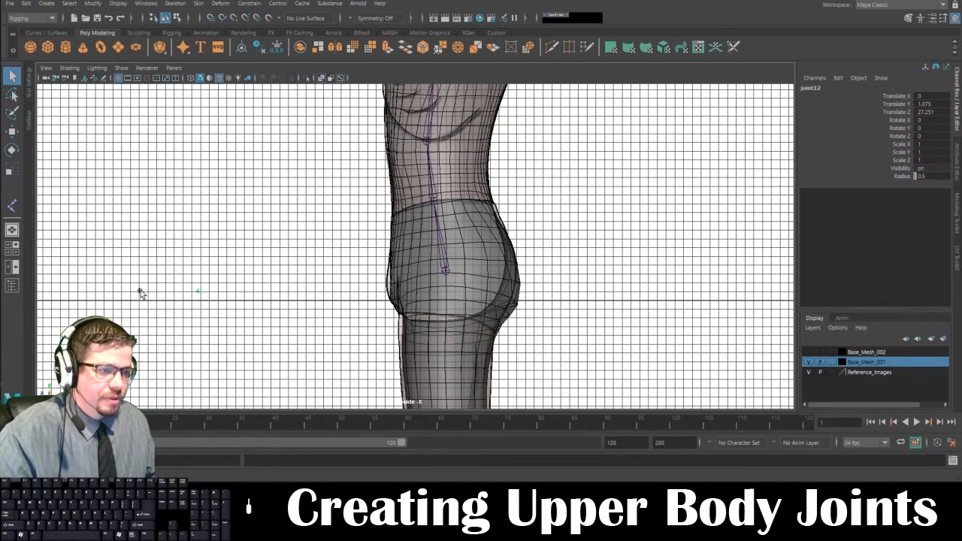
pyautogui.keyDown('shift'); pyautogui.click(197, 292); pyautogui.keyUp('shift')
pyautogui.press('p')
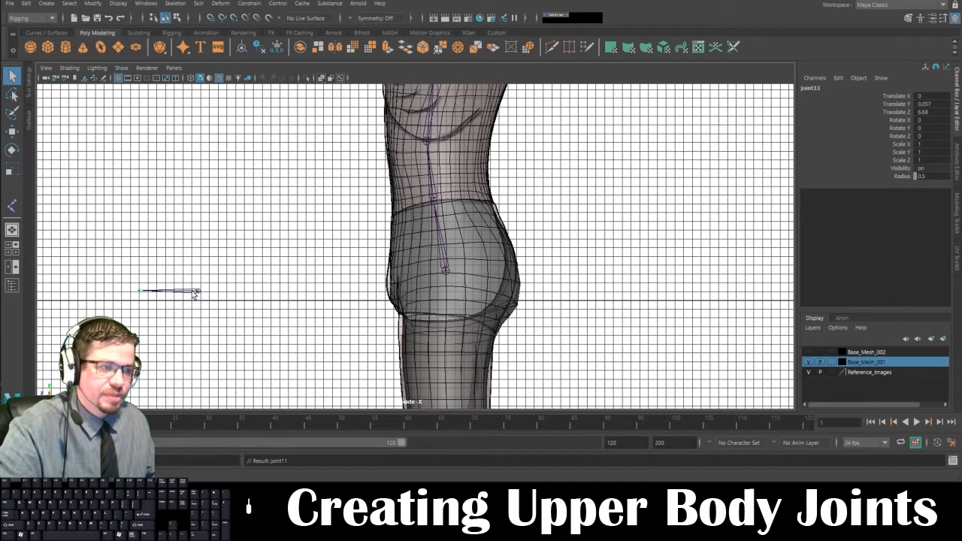
# Step: Select each end of the linked joint pair to check its hierarchy, and undo the parenting
pyautogui.keyDown('alt'); pyautogui.moveTo(155, 270); pyautogui.dragTo(266, 348, button='right'); pyautogui.keyUp('alt')
pyautogui.keyDown('alt'); pyautogui.moveTo(51, 321); pyautogui.dragTo(306, 274, button='middle'); pyautogui.keyUp('alt')
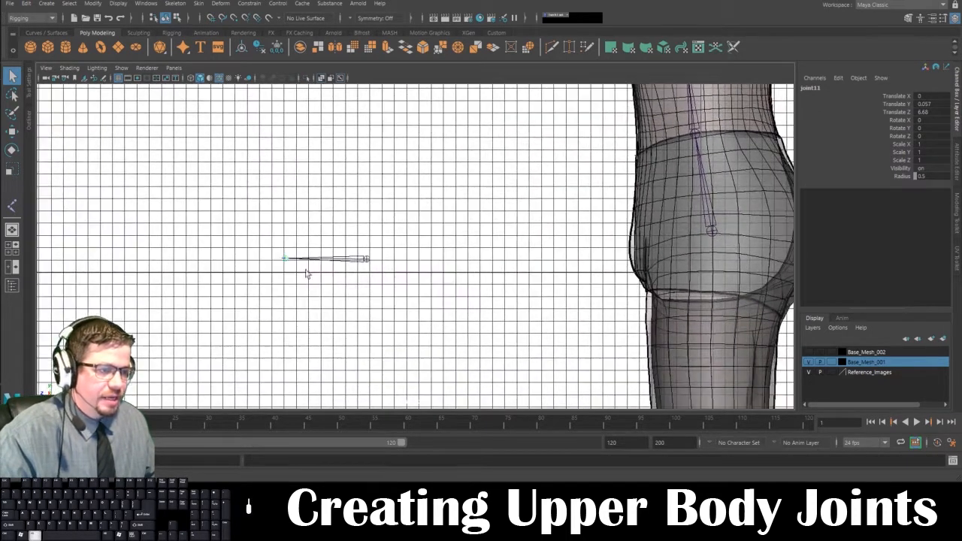
pyautogui.keyDown('alt'); pyautogui.moveTo(128, 267); pyautogui.dragTo(216, 279, button='right'); pyautogui.keyUp('alt')
pyautogui.click(186, 269)
pyautogui.click(329, 269)
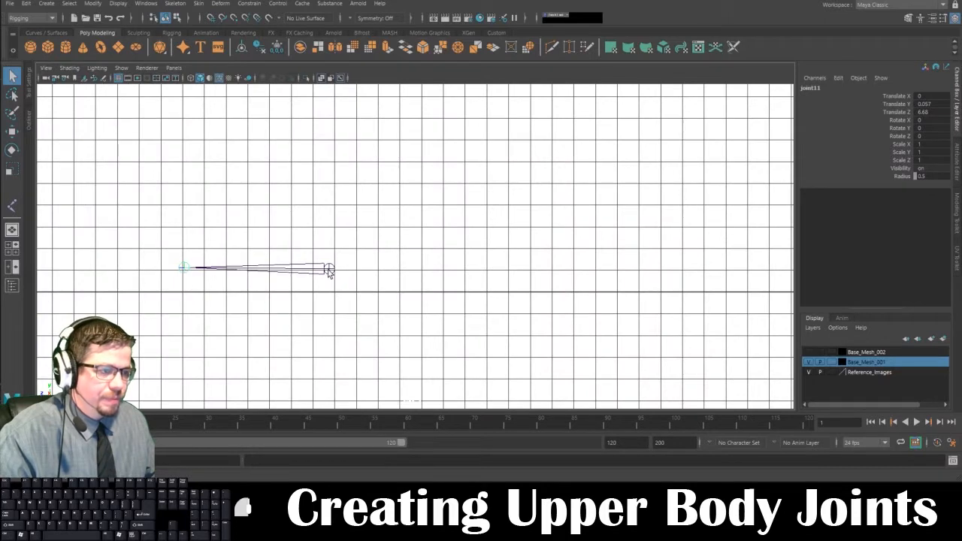
pyautogui.click(323, 266)
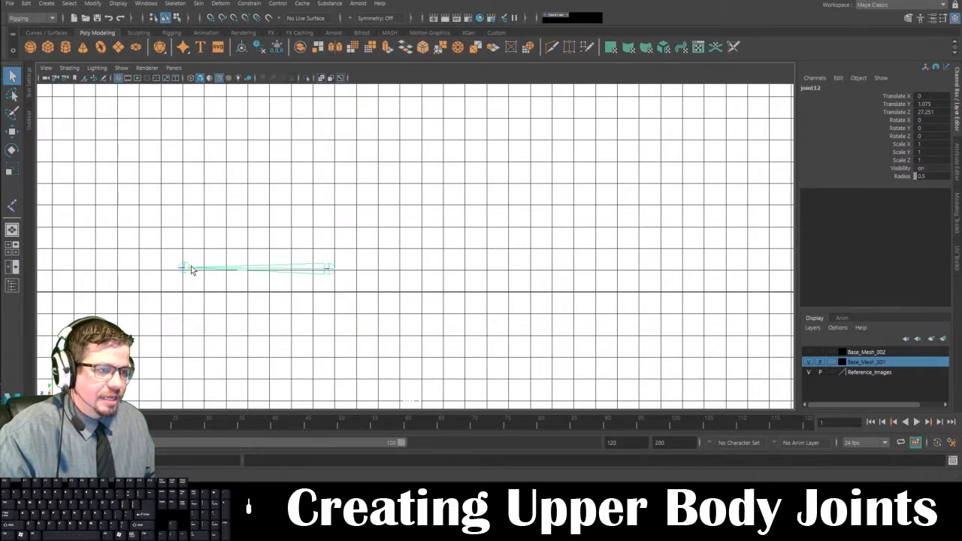
pyautogui.hotkey('ctrl', 'z')
pyautogui.hotkey('ctrl', 'z')
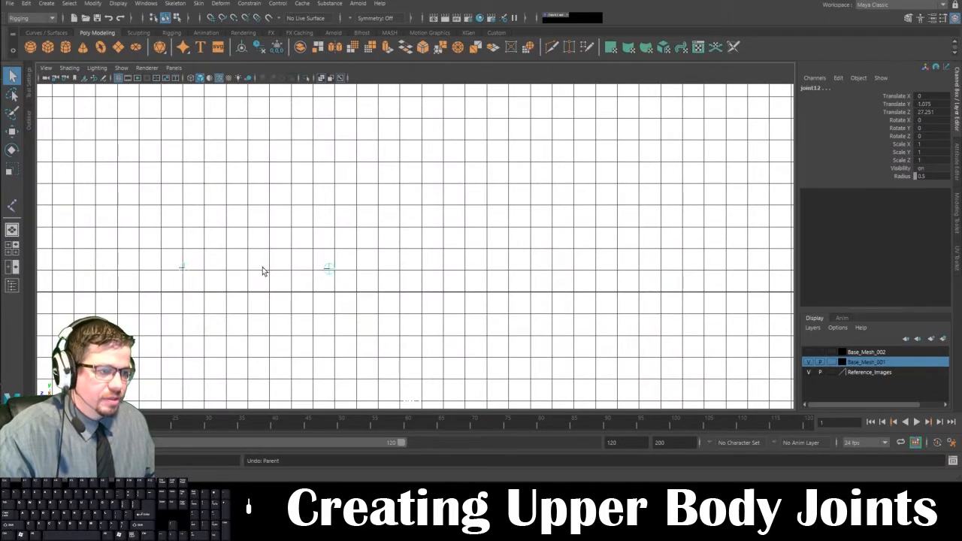
# Step: Parent the loose joint nearer the body to the loose joint farther from the body
pyautogui.click(331, 273)
pyautogui.hotkey('ctrl', 'z')
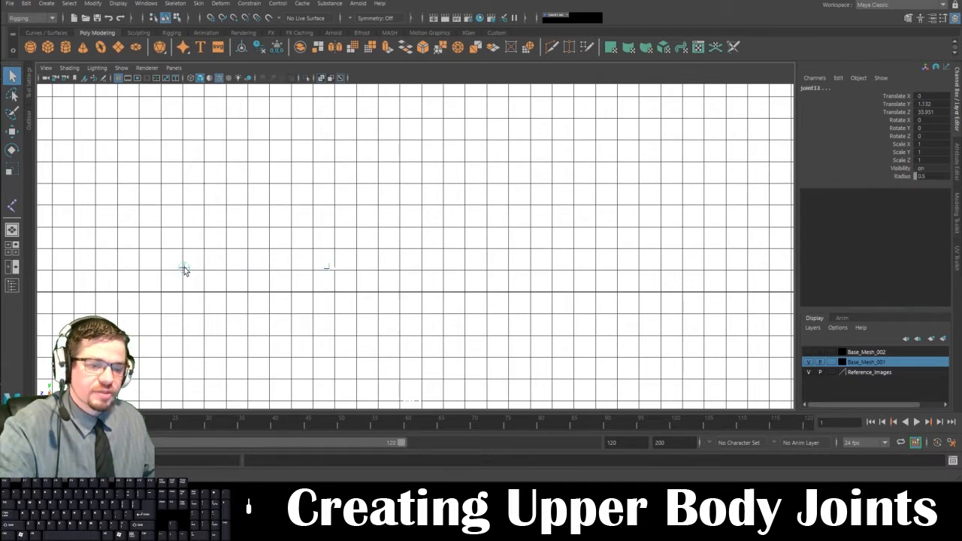
pyautogui.press('p')
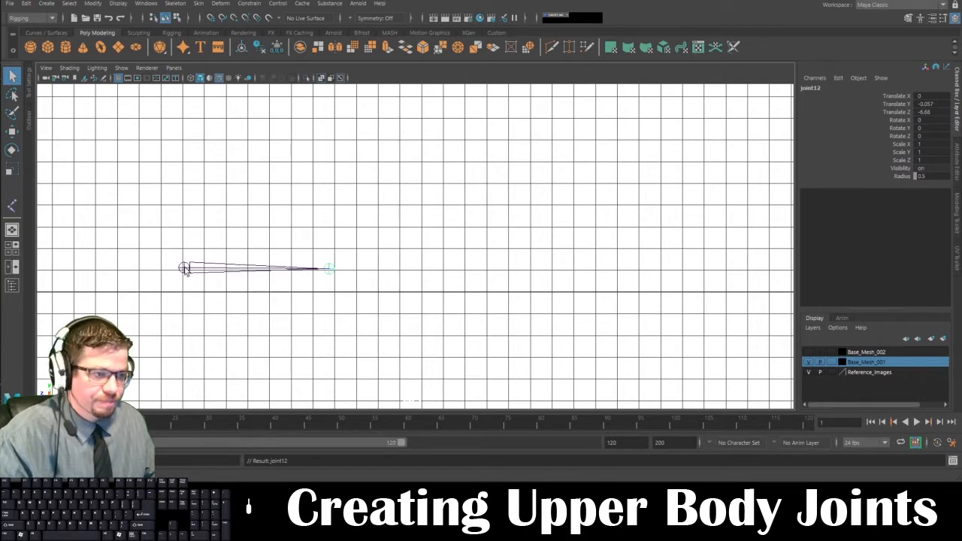
# Step: Test-rotate the parent joint of the loose pair, undo that rotation, and slightly rotate the child joint about X
pyautogui.click(187, 269)
pyautogui.press('e')
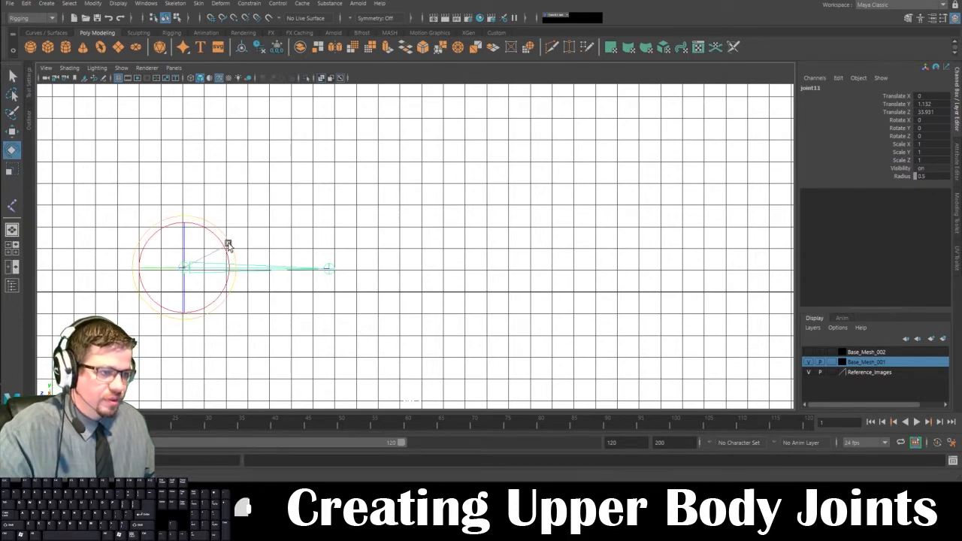
pyautogui.moveTo(228, 243); pyautogui.dragTo(243, 262)
pyautogui.hotkey('ctrl', 'z')
pyautogui.click(331, 268)
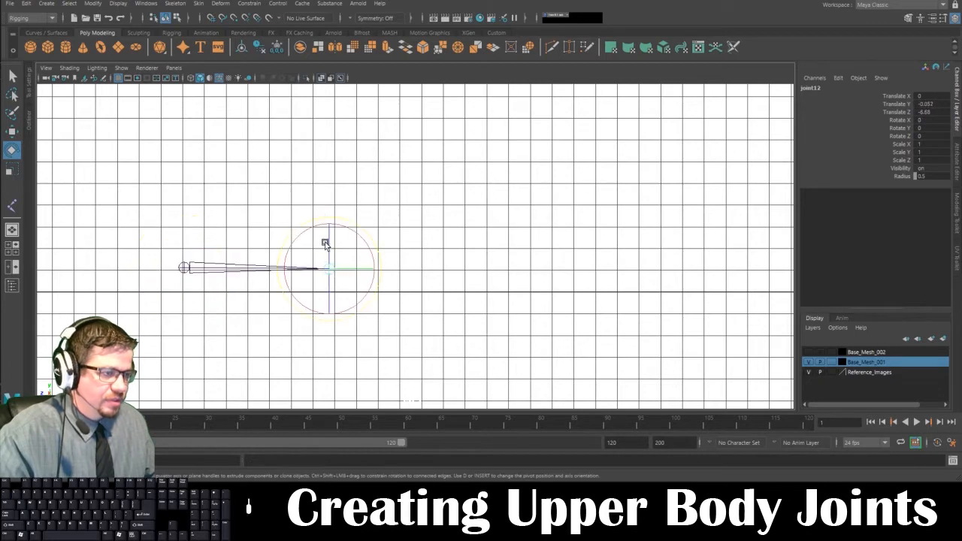
pyautogui.moveTo(354, 228); pyautogui.dragTo(355, 225)
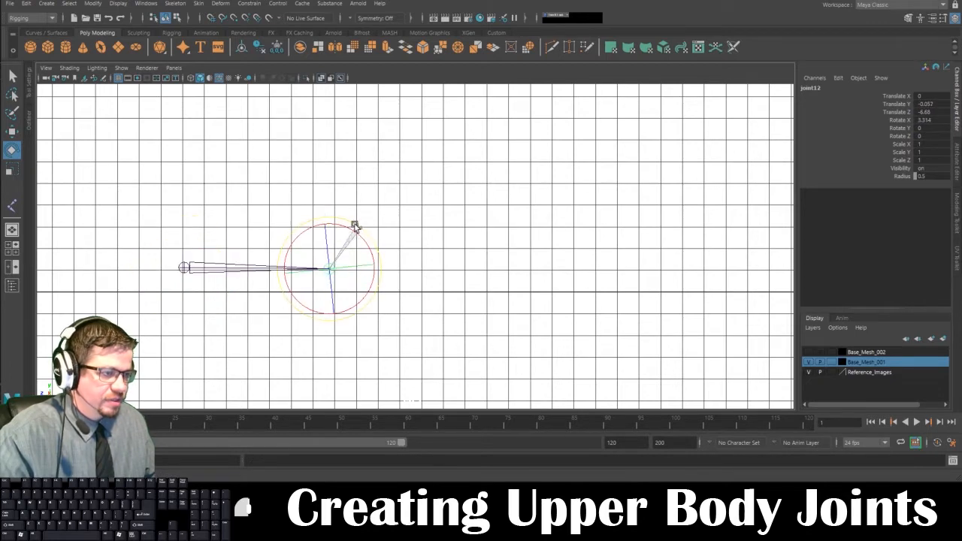
# Step: Delete the loose demonstration joint pair in front of the body
pyautogui.click(180, 269)
pyautogui.press('Delete')
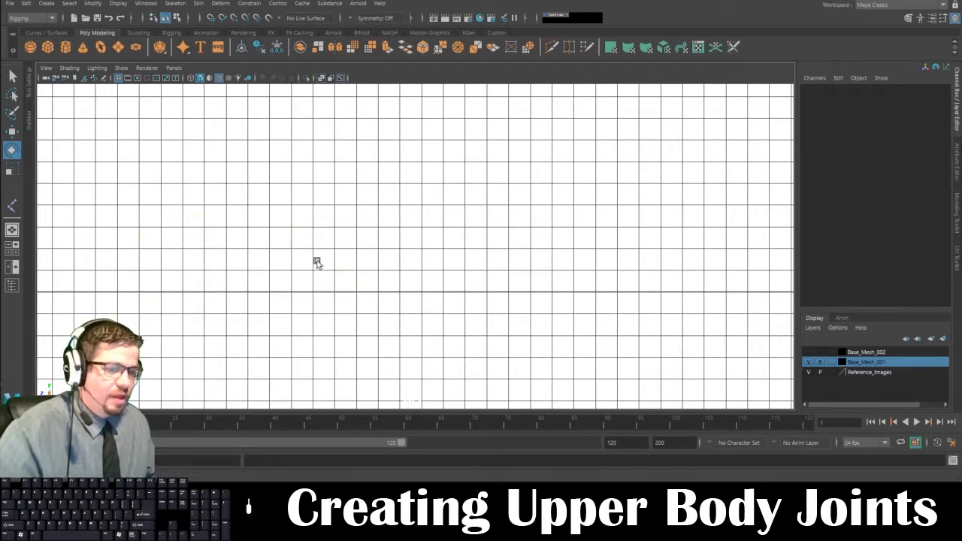
# Step: Rename the lowest joint of the spine chain, inside the pelvis, as Root_JNT
pyautogui.keyDown('alt'); pyautogui.moveTo(374, 276); pyautogui.dragTo(309, 271, button='right'); pyautogui.keyUp('alt')
pyautogui.keyDown('alt'); pyautogui.moveTo(728, 241); pyautogui.dragTo(385, 274, button='middle'); pyautogui.keyUp('alt')
pyautogui.keyDown('alt'); pyautogui.moveTo(385, 278); pyautogui.dragTo(346, 206, button='right'); pyautogui.keyUp('alt')
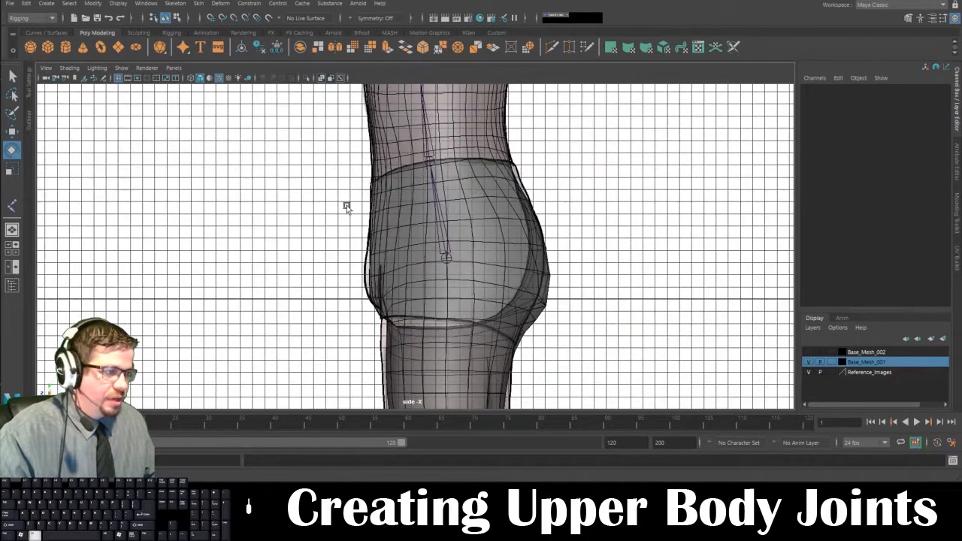
pyautogui.keyDown('alt'); pyautogui.moveTo(346, 207); pyautogui.dragTo(280, 288, button='middle'); pyautogui.keyUp('alt')
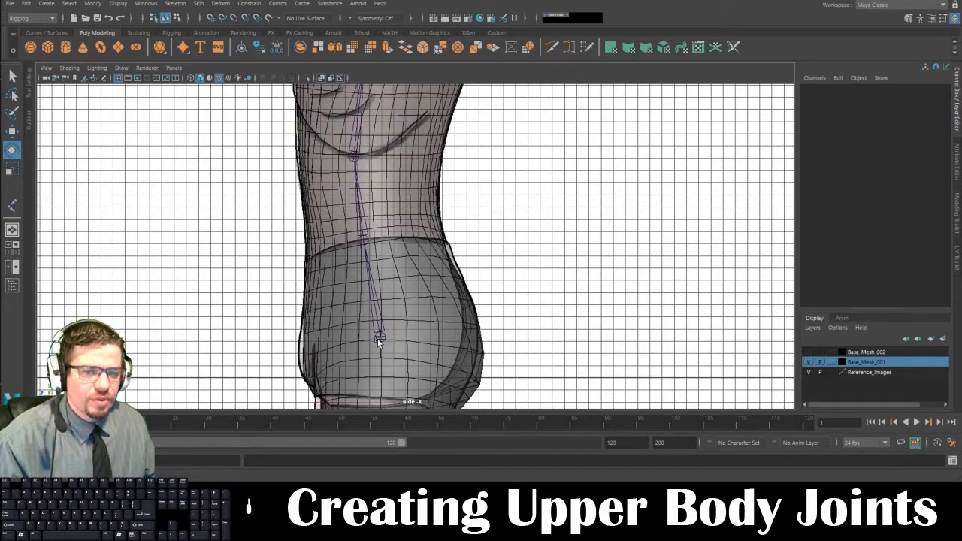
pyautogui.click(377, 339)
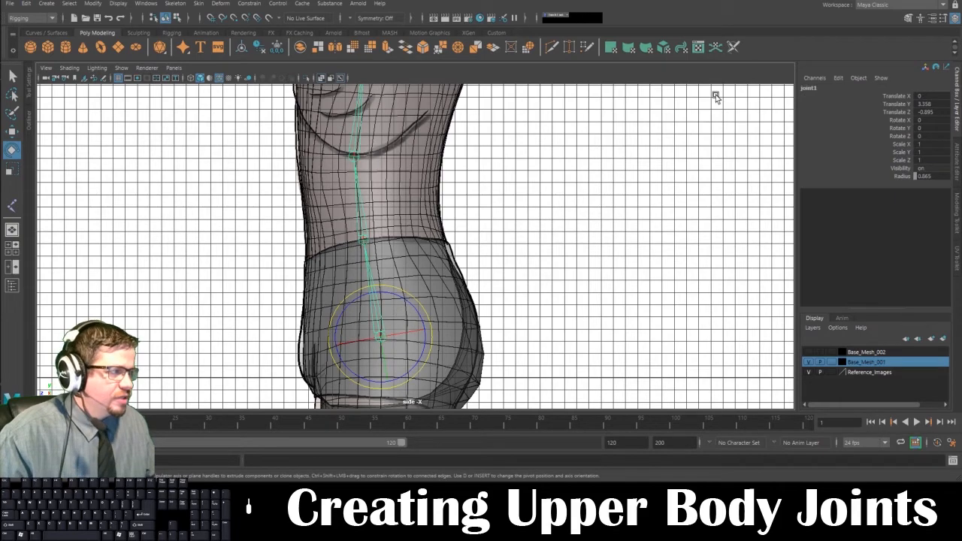
pyautogui.keyDown('alt'); pyautogui.moveTo(482, 203); pyautogui.dragTo(501, 378, button='middle'); pyautogui.keyUp('alt')
pyautogui.keyDown('alt'); pyautogui.moveTo(481, 263); pyautogui.dragTo(421, 272, button='right'); pyautogui.keyUp('alt')
pyautogui.keyDown('alt'); pyautogui.moveTo(434, 281); pyautogui.dragTo(439, 350, button='middle'); pyautogui.keyUp('alt')
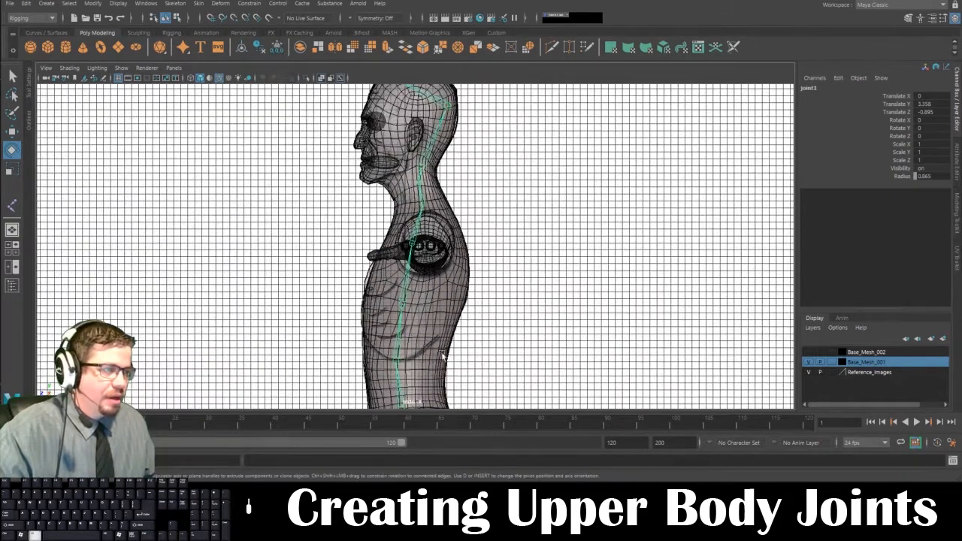
pyautogui.keyDown('alt'); pyautogui.moveTo(429, 316); pyautogui.dragTo(397, 175, button='right'); pyautogui.keyUp('alt')
pyautogui.keyDown('alt'); pyautogui.moveTo(397, 175); pyautogui.dragTo(399, 99, button='middle'); pyautogui.keyUp('alt')
pyautogui.keyDown('alt'); pyautogui.moveTo(421, 188); pyautogui.dragTo(512, 280, button='right'); pyautogui.keyUp('alt')
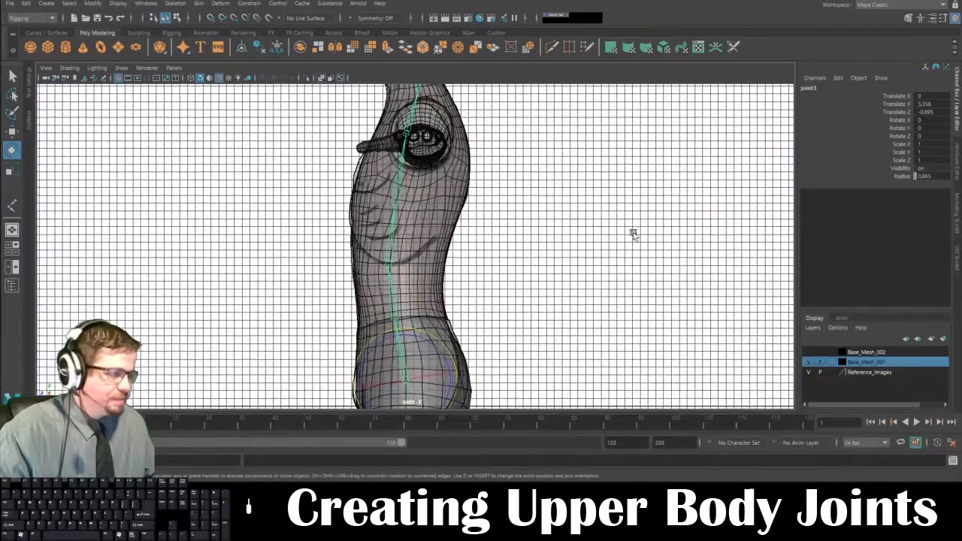
pyautogui.doubleClick(823, 88)
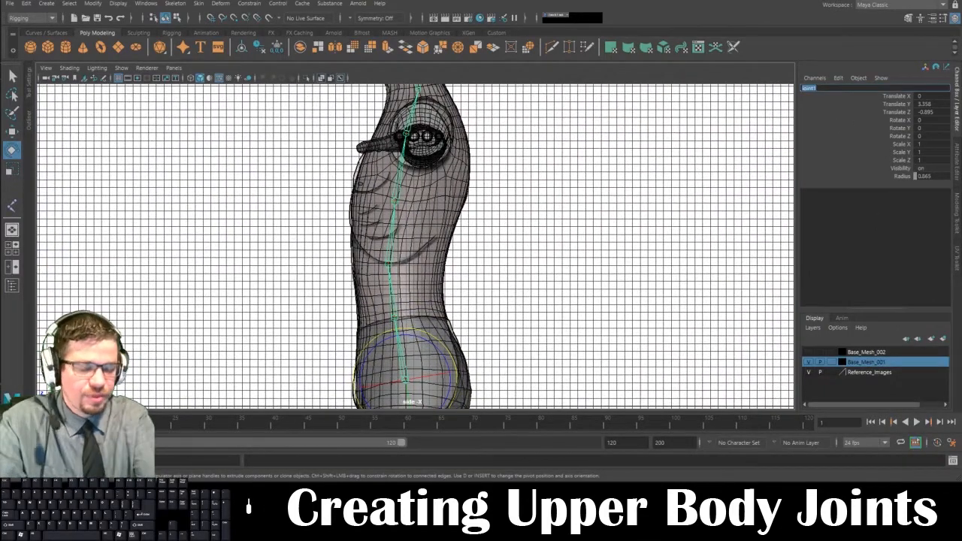
pyautogui.write('Root')
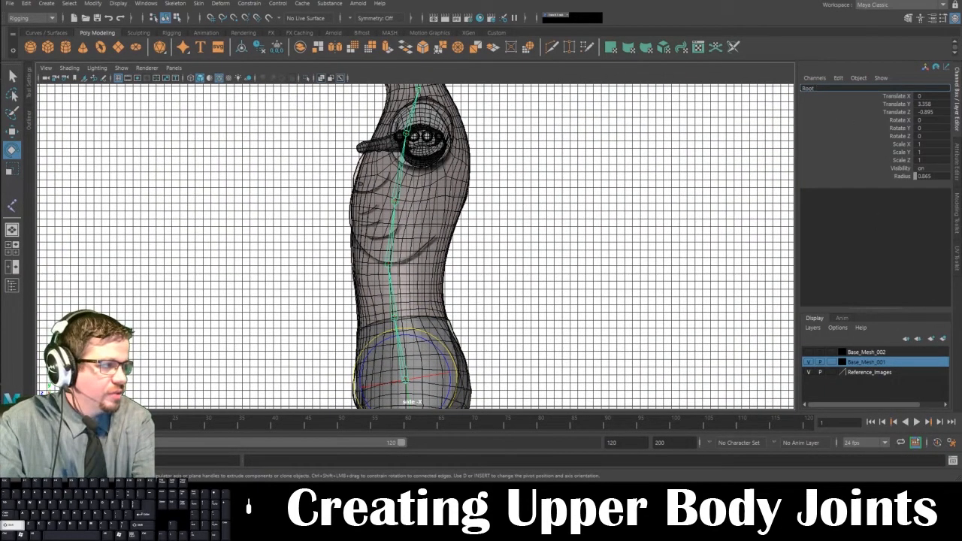
pyautogui.write('_JNT')
pyautogui.press('Return')
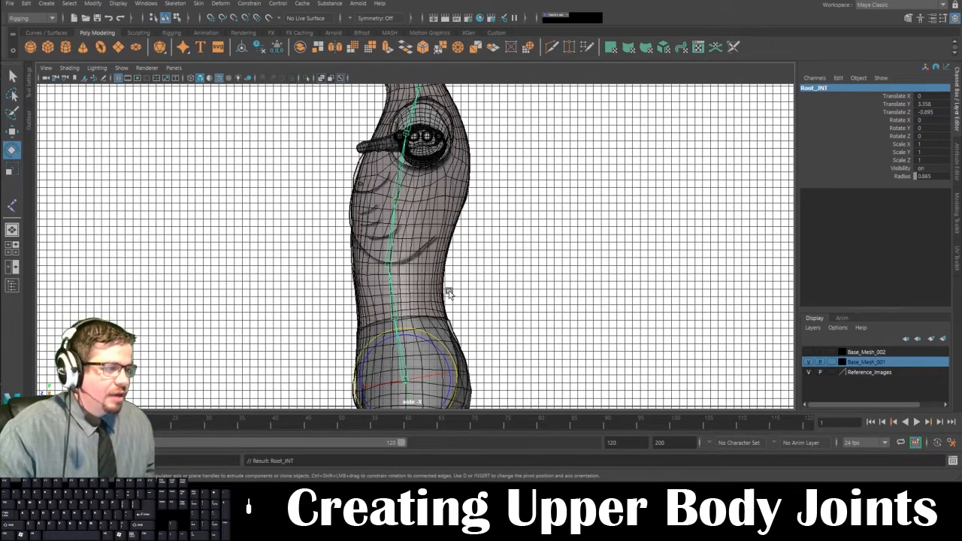
# Step: Rename the second joint of the chain, at the waistline above the root, as Waist_JNT
pyautogui.scroll(3, 516, 298)
pyautogui.scroll(3, 554, 180)
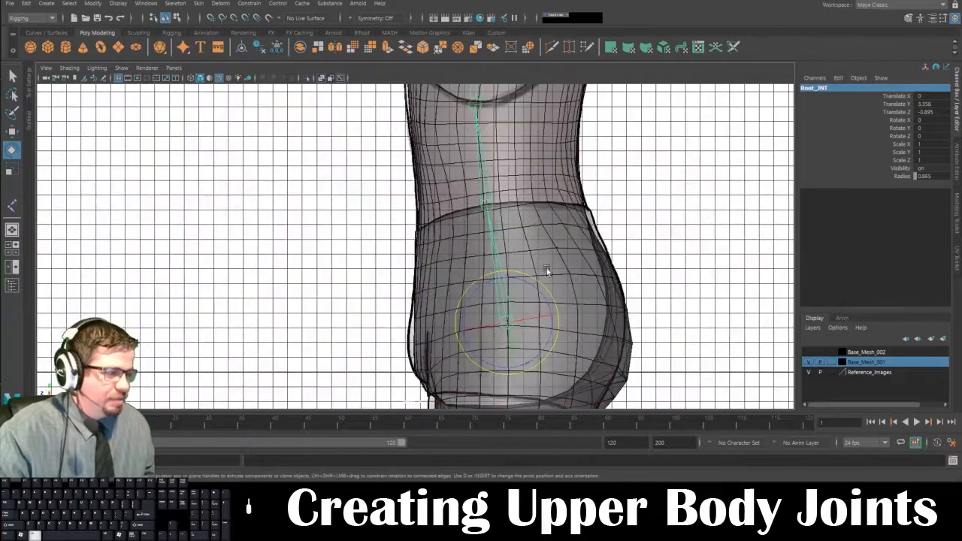
pyautogui.click(488, 203)
pyautogui.click(815, 78)
pyautogui.doubleClick(810, 87)
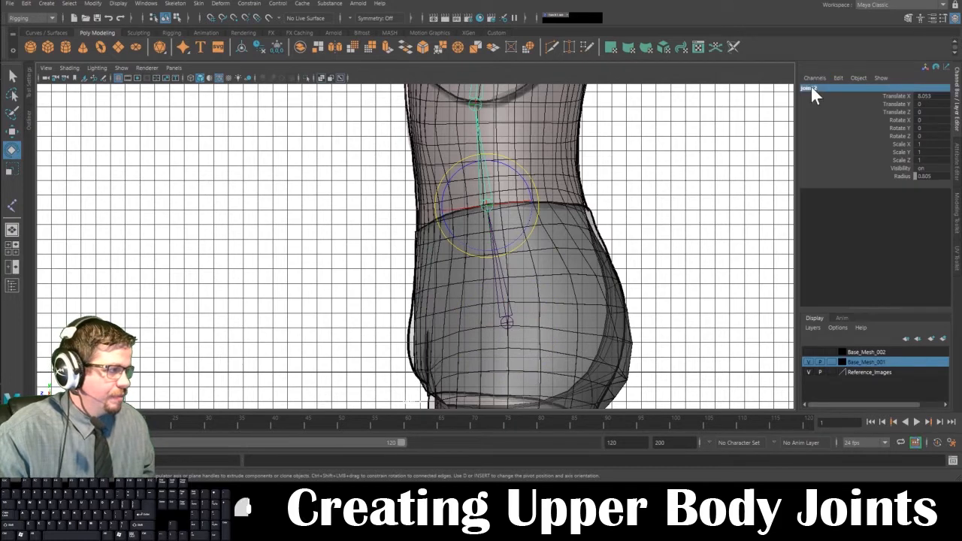
pyautogui.write('Waist')
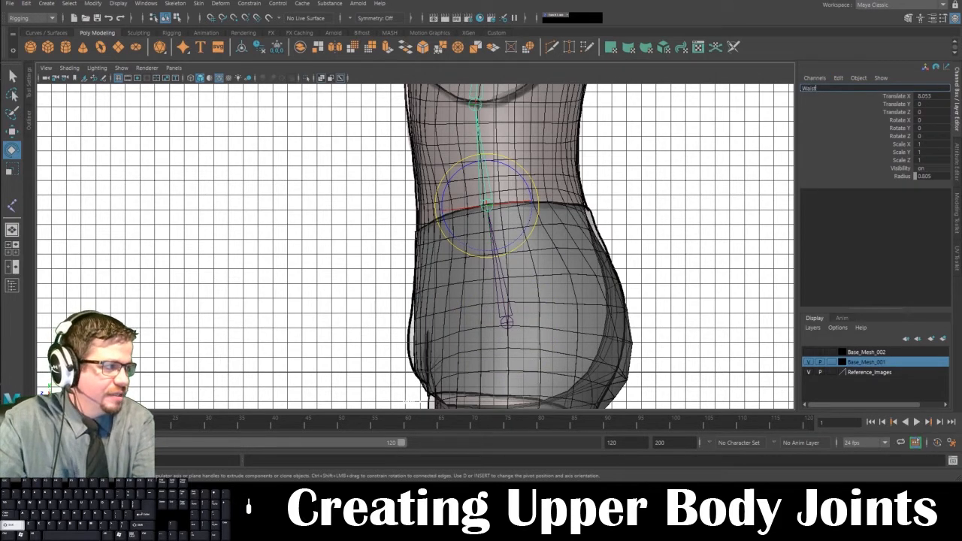
pyautogui.write('_JNT')
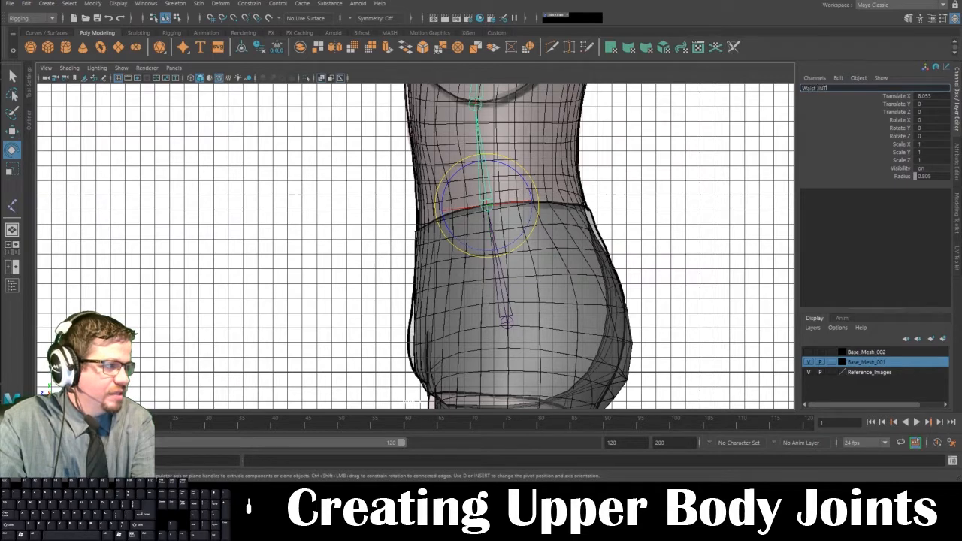
pyautogui.press('Return')
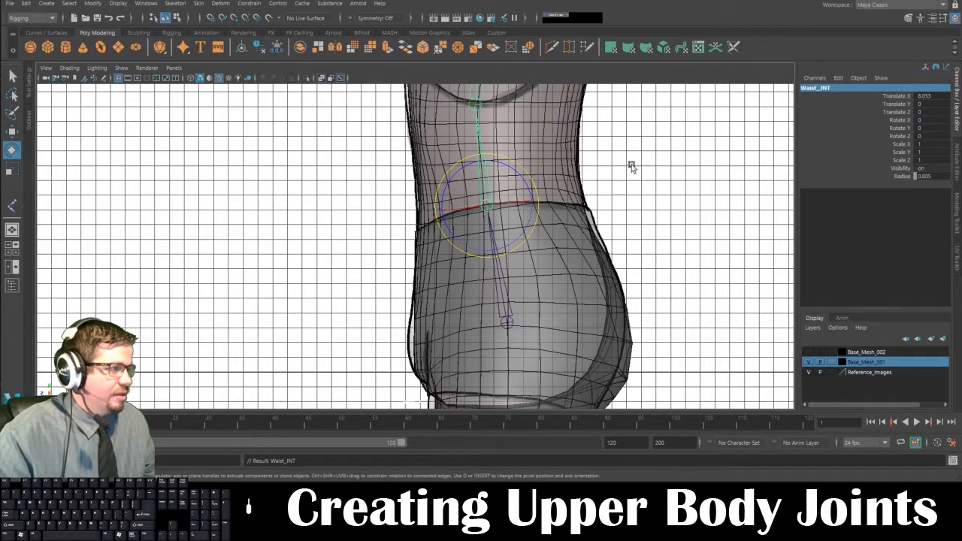
# Step: Rename the joint at the bottom of the rib cage, directly above the waist joint, as Spine_1_JNT
pyautogui.keyDown('alt'); pyautogui.moveTo(657, 139); pyautogui.dragTo(608, 289, button='middle'); pyautogui.keyUp('alt')
pyautogui.click(495, 273)
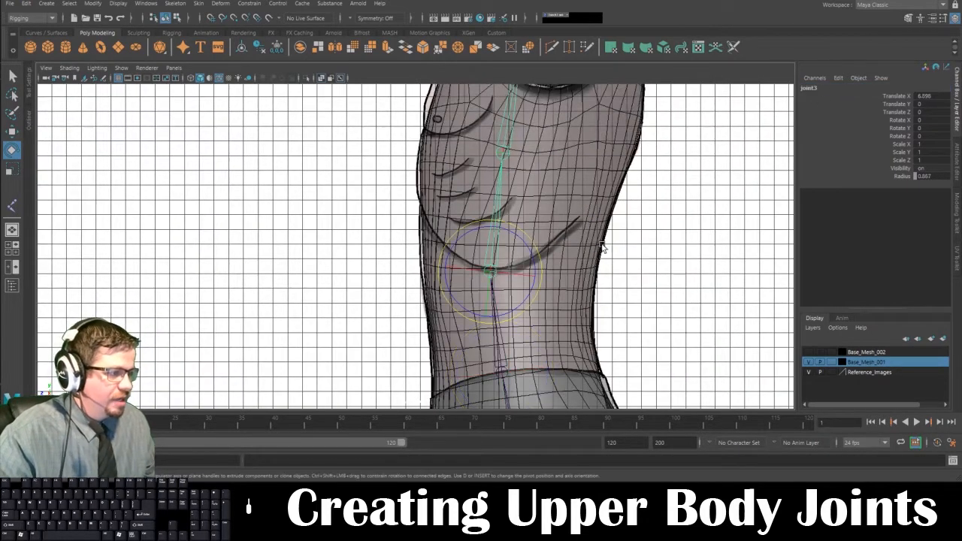
pyautogui.doubleClick(812, 88)
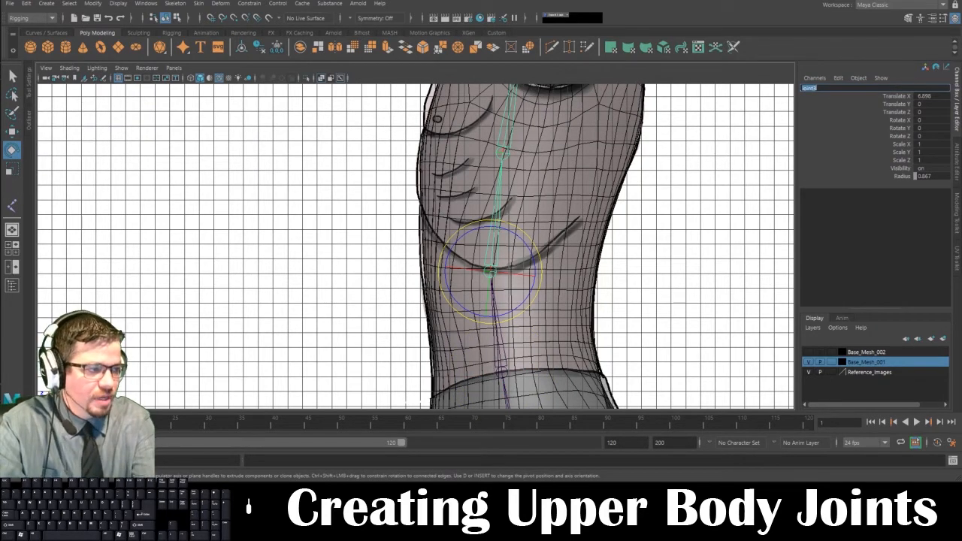
pyautogui.write('Spine_J')
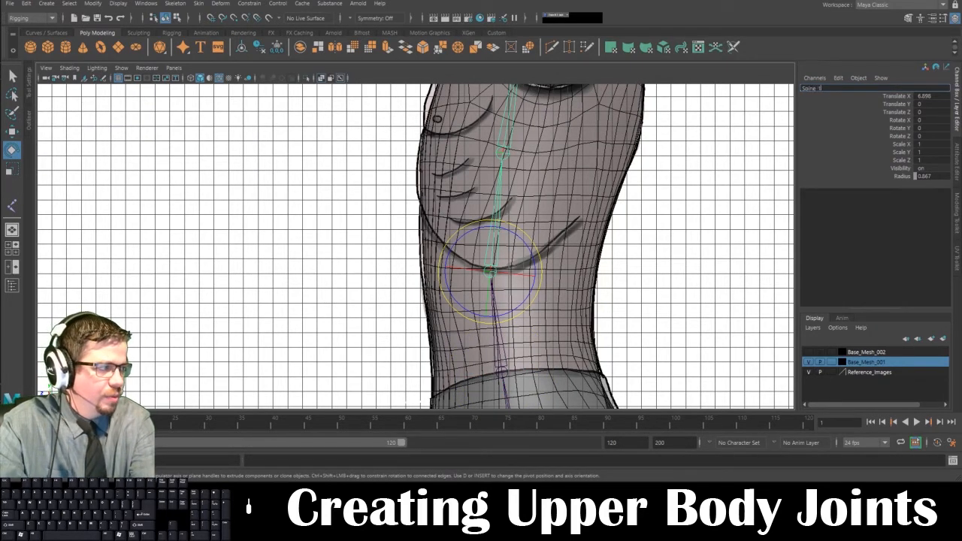
pyautogui.write('_JNT')
pyautogui.press('Return')
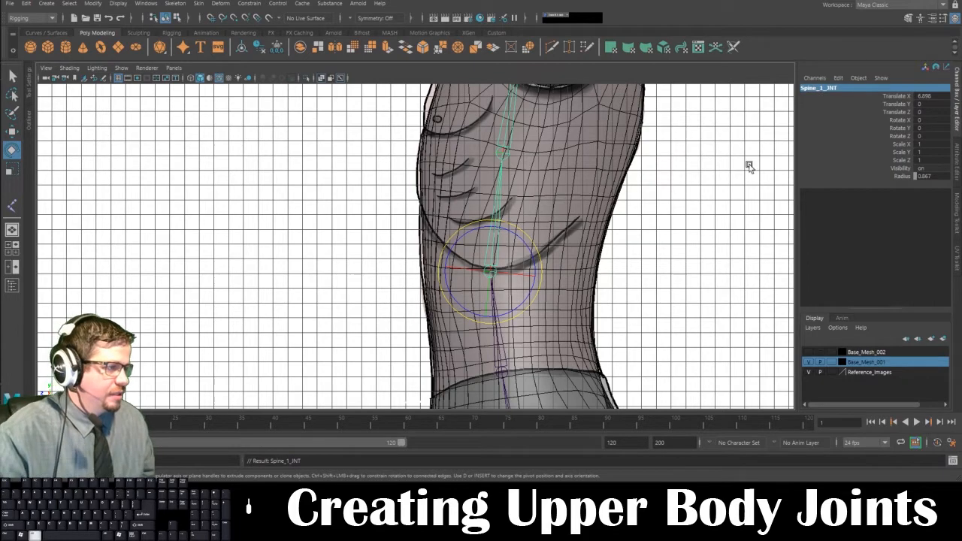
# Step: Rename the mid-torso joint directly above Spine_1_JNT as Spine_2_JNT
pyautogui.keyDown('alt'); pyautogui.moveTo(749, 166); pyautogui.dragTo(771, 270, button='middle'); pyautogui.keyUp('alt')
pyautogui.click(524, 255)
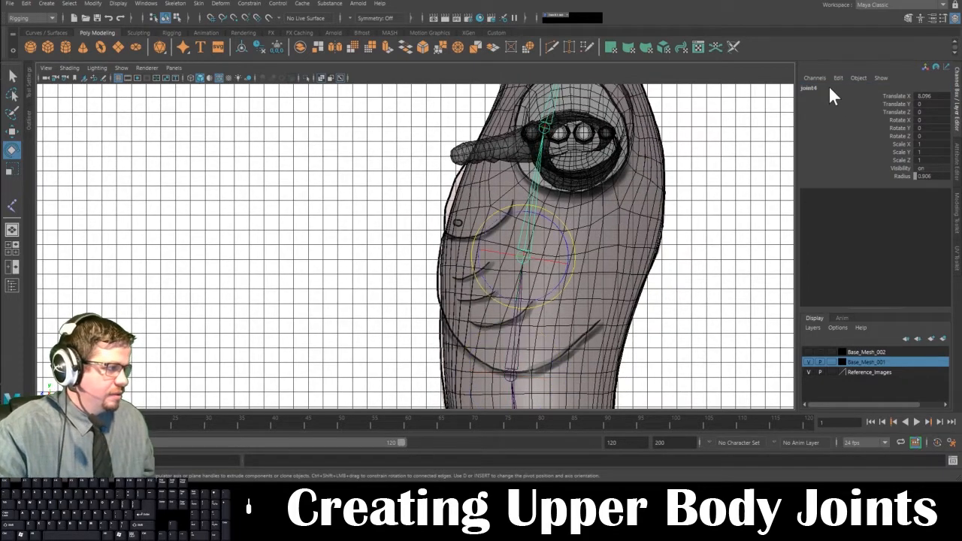
pyautogui.doubleClick(829, 85)
pyautogui.write('Spine_2')
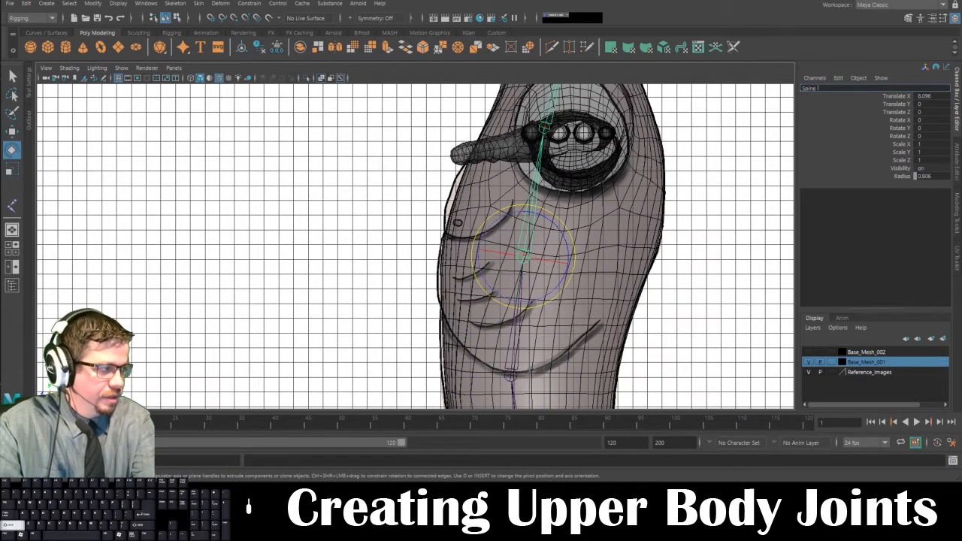
pyautogui.write('_JNT')
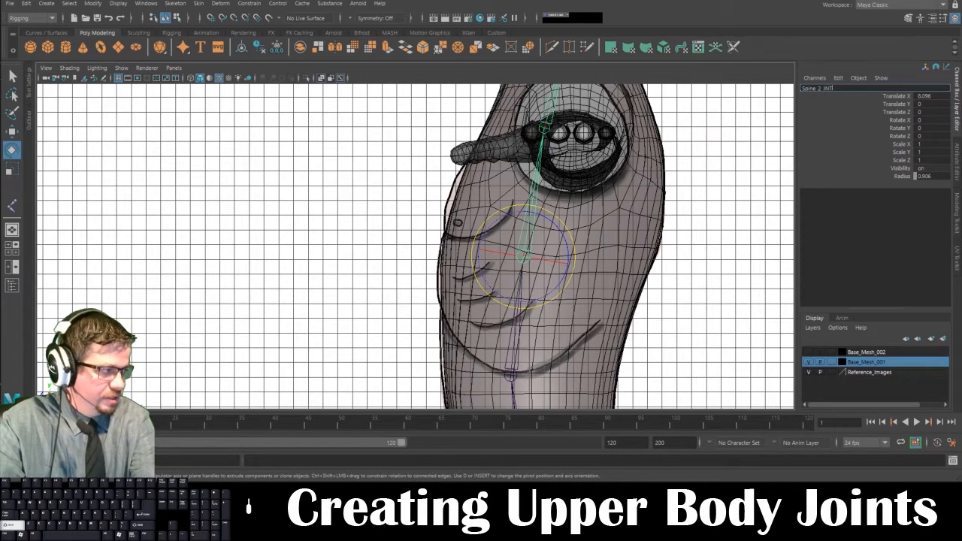
pyautogui.press('Return')
# Step: Rename the joint at shoulder and hand height, directly above Spine_2_JNT, as Chest_JNT
pyautogui.keyDown('alt'); pyautogui.moveTo(611, 163); pyautogui.dragTo(597, 304, button='middle'); pyautogui.keyUp('alt')
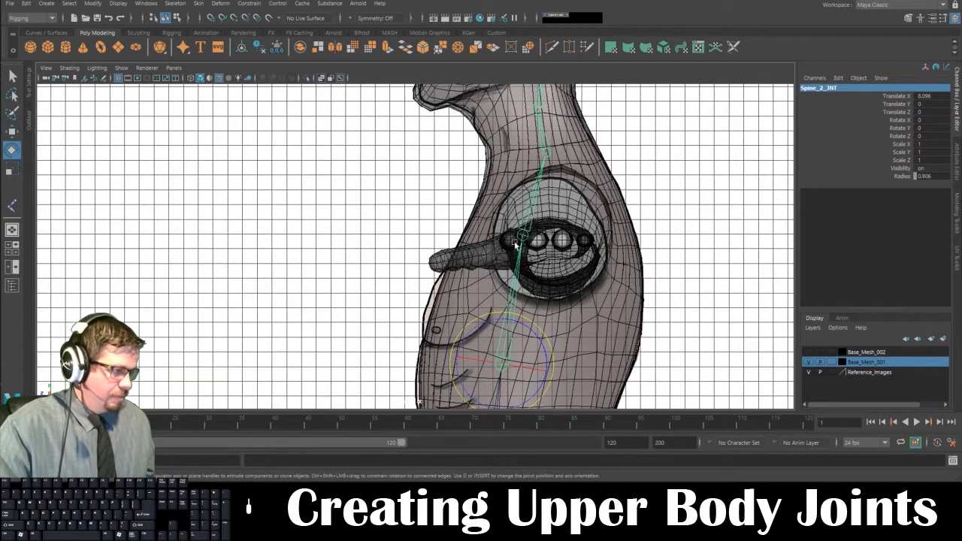
pyautogui.click(519, 235)
pyautogui.click(820, 88)
pyautogui.write('C')
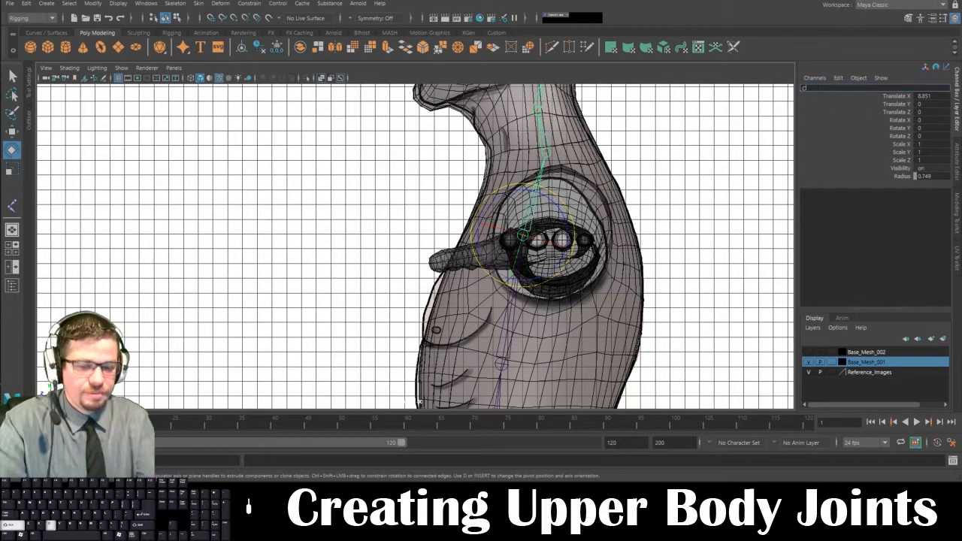
pyautogui.write('hest_JNT')
pyautogui.press('Return')
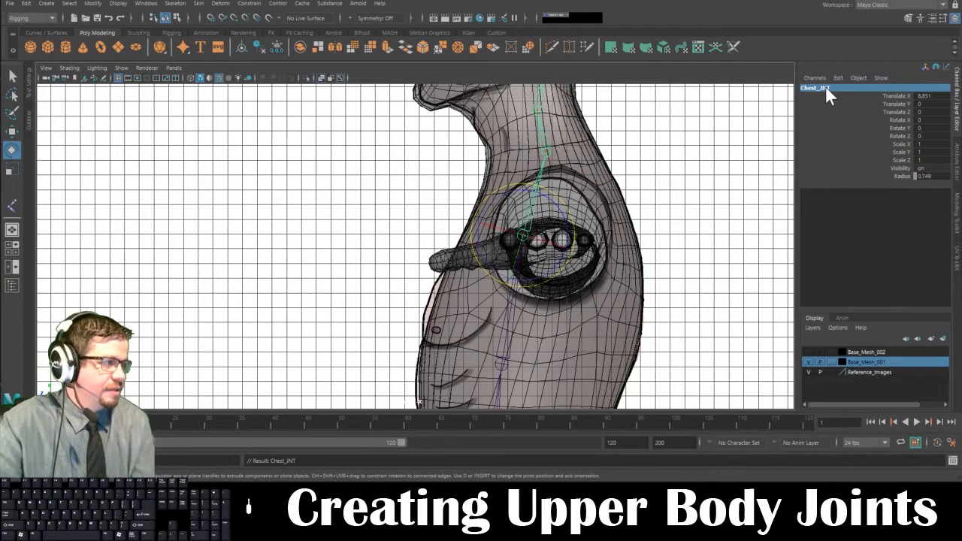
# Step: Rename the joint at the base of the neck, directly above Chest_JNT, as Neck_1_JNT
pyautogui.keyDown('alt'); pyautogui.moveTo(605, 336); pyautogui.dragTo(565, 313, button='middle'); pyautogui.keyUp('alt')
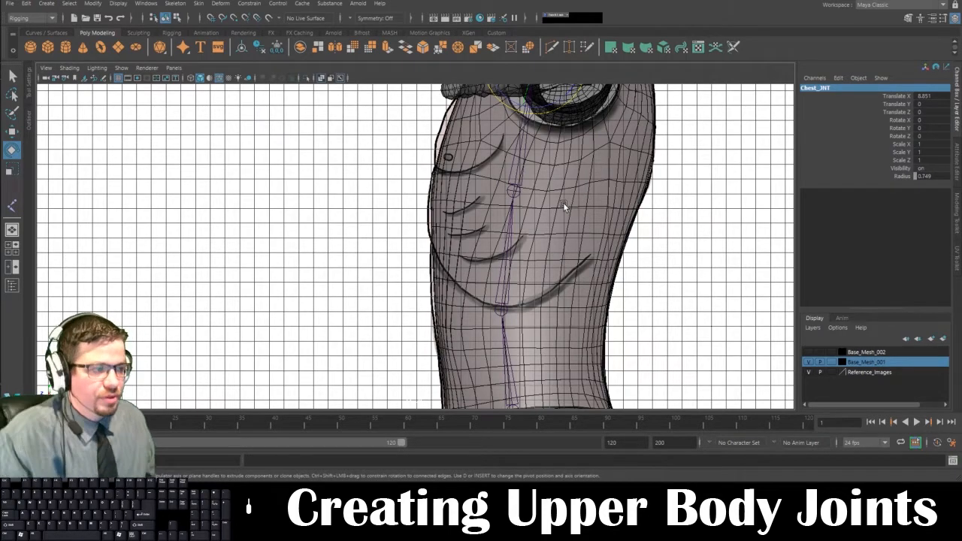
pyautogui.keyDown('alt'); pyautogui.moveTo(559, 200); pyautogui.dragTo(533, 302, button='middle'); pyautogui.keyUp('alt')
pyautogui.keyDown('alt'); pyautogui.moveTo(504, 90); pyautogui.dragTo(493, 169, button='middle'); pyautogui.keyUp('alt')
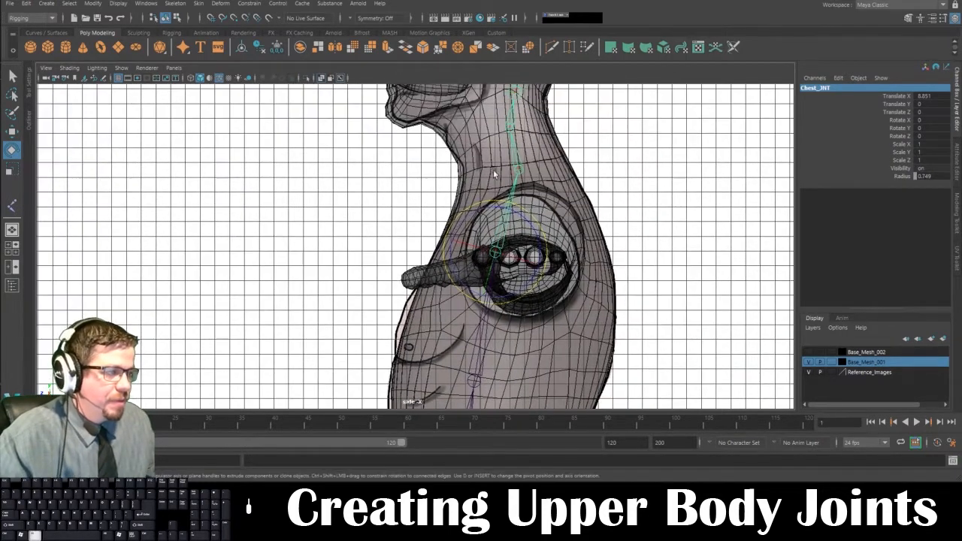
pyautogui.click(517, 167)
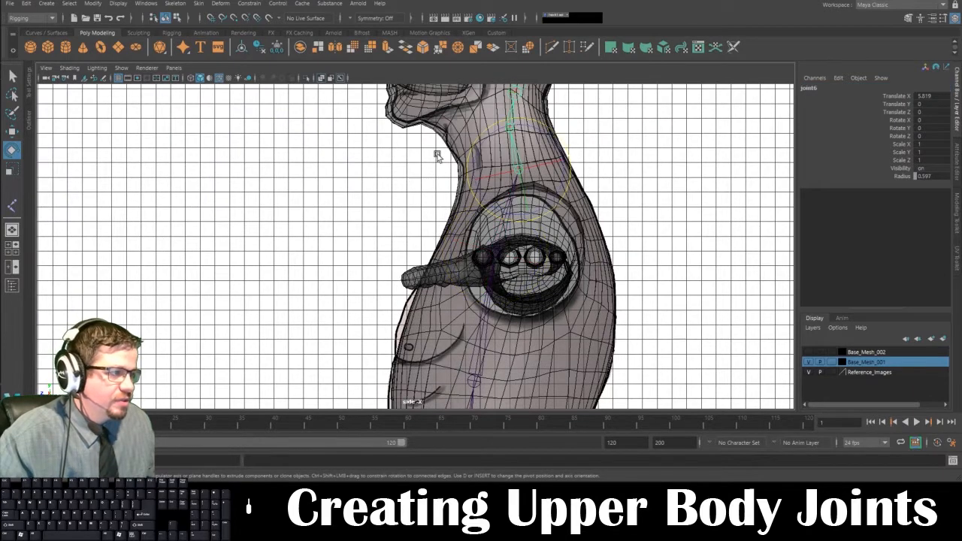
pyautogui.doubleClick(811, 88)
pyautogui.write('Neck_')
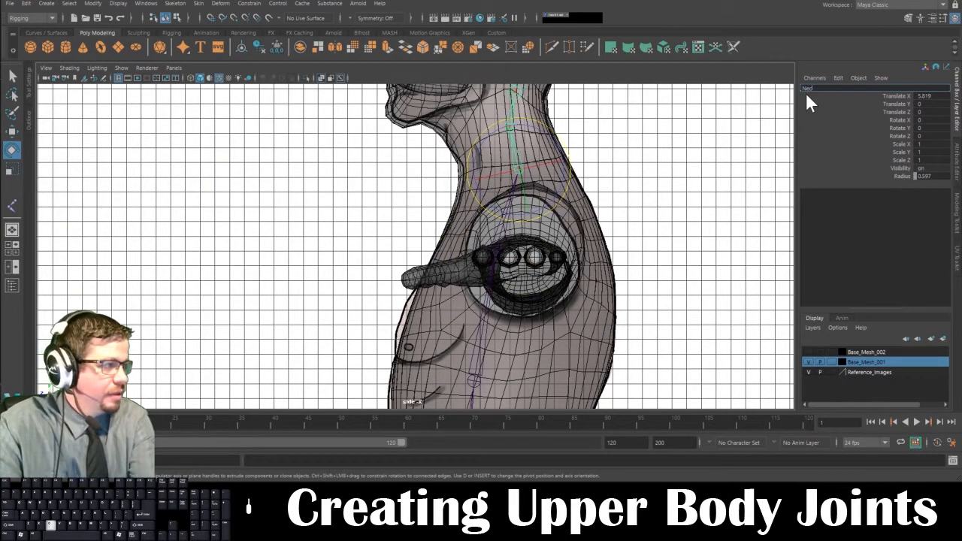
pyautogui.write('1_JNT')
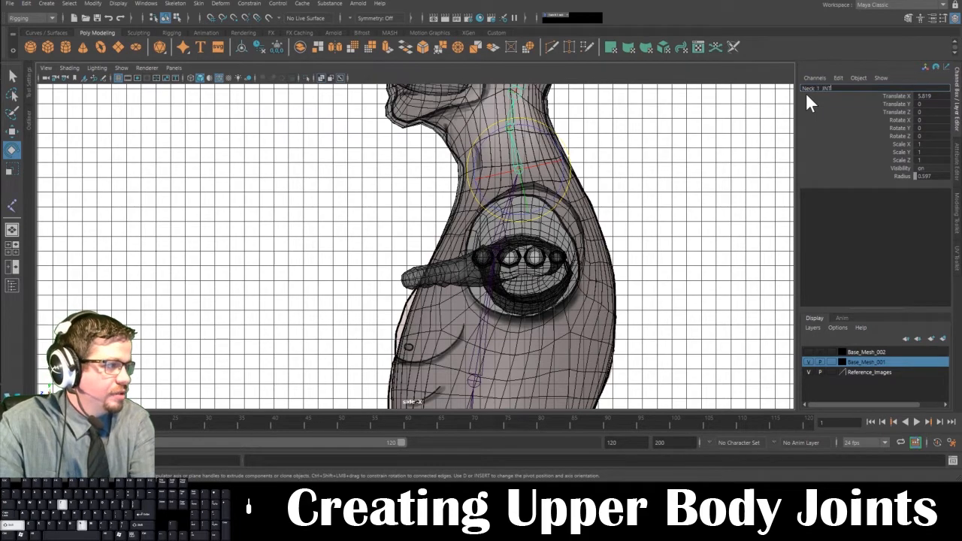
pyautogui.press('Return')
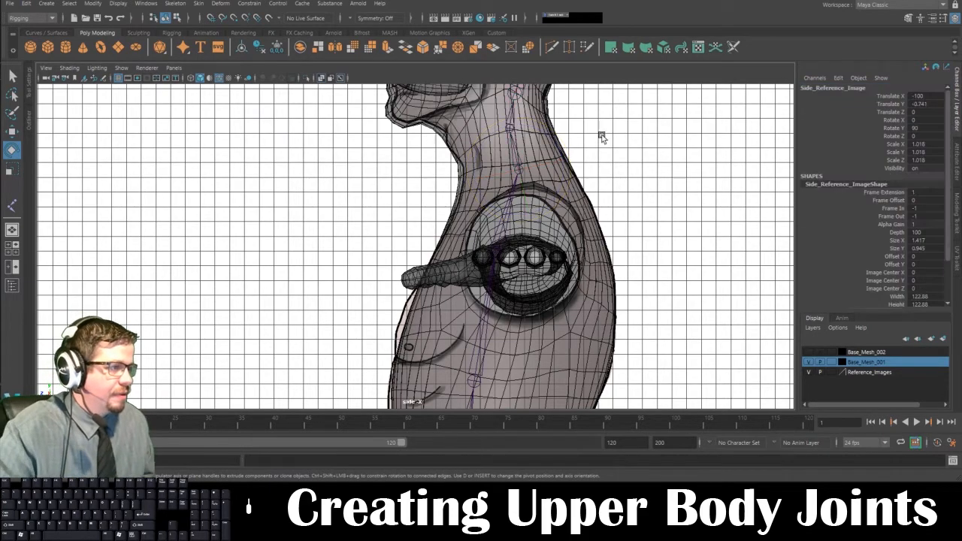
# Step: Rename the mid-neck joint directly above Neck_1_JNT as Neck_2_JNT
pyautogui.keyDown('alt'); pyautogui.moveTo(601, 133); pyautogui.dragTo(630, 316, button='middle'); pyautogui.keyUp('alt')
pyautogui.click(536, 272)
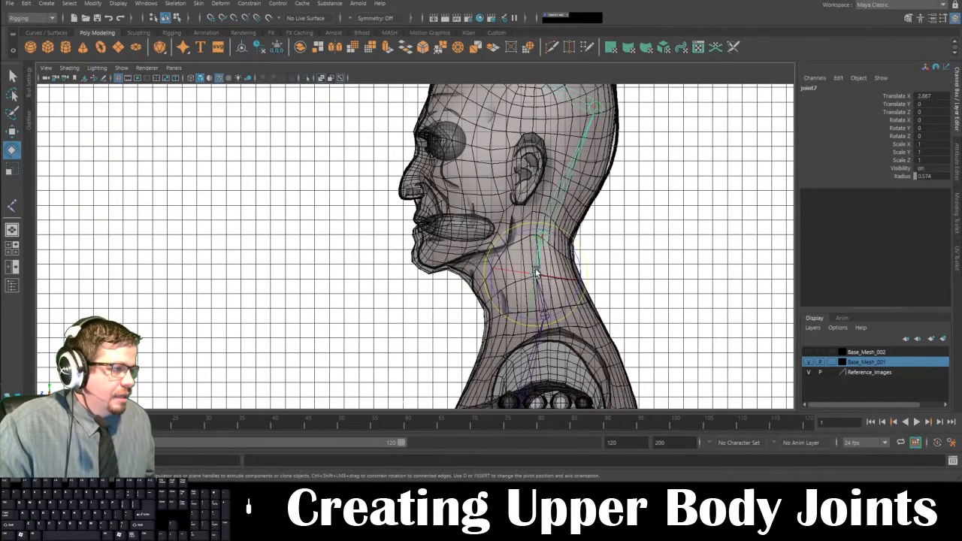
pyautogui.click(809, 88)
pyautogui.write('Neck_')
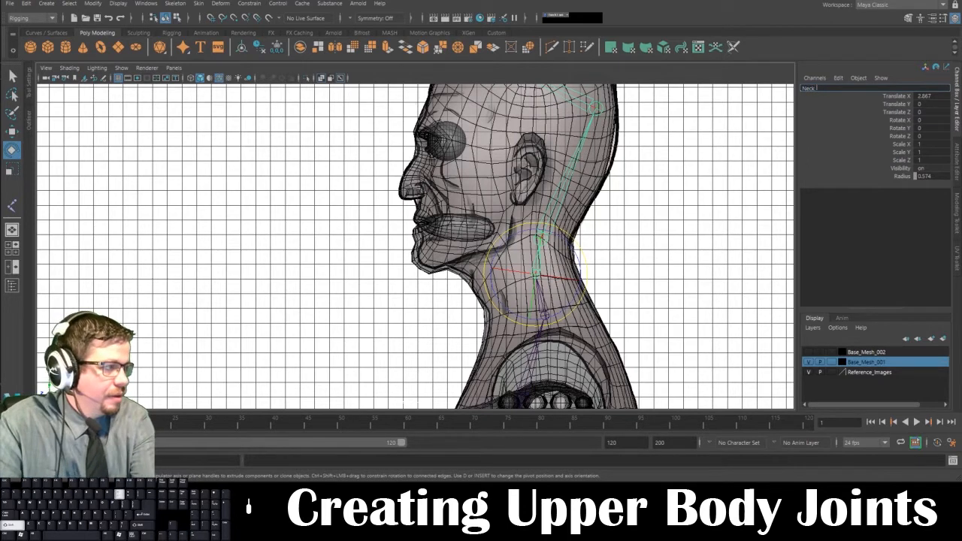
pyautogui.write('2_INT')
pyautogui.press('Return')
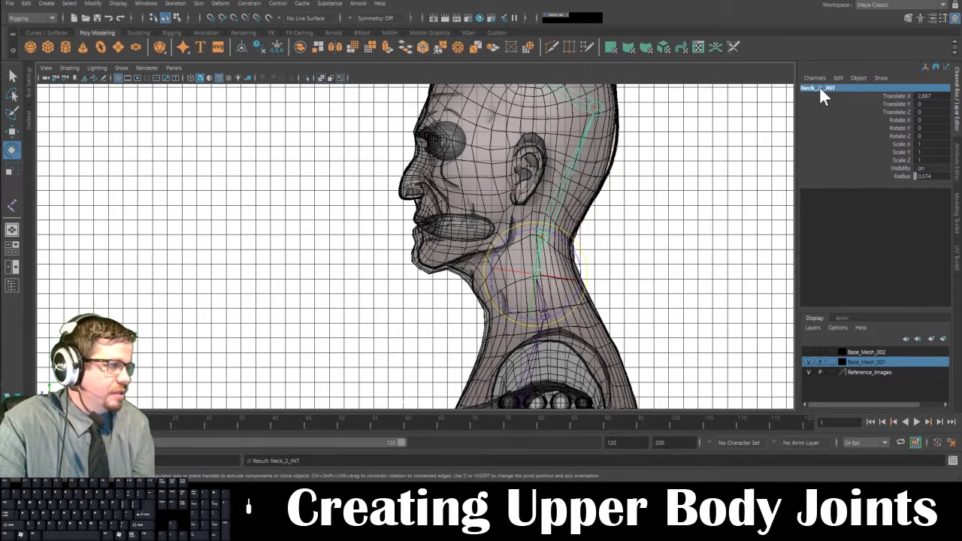
# Step: Rename the upper-neck joint below the skull, directly above Neck_2_JNT, as Neck_3_JNT
pyautogui.click(564, 216)
pyautogui.click(540, 234)
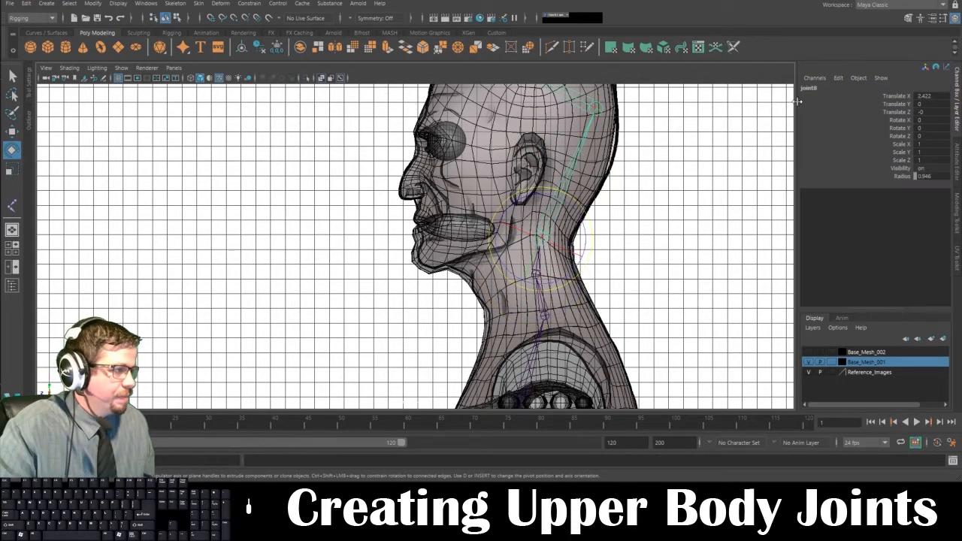
pyautogui.click(811, 90)
pyautogui.write('Neck')
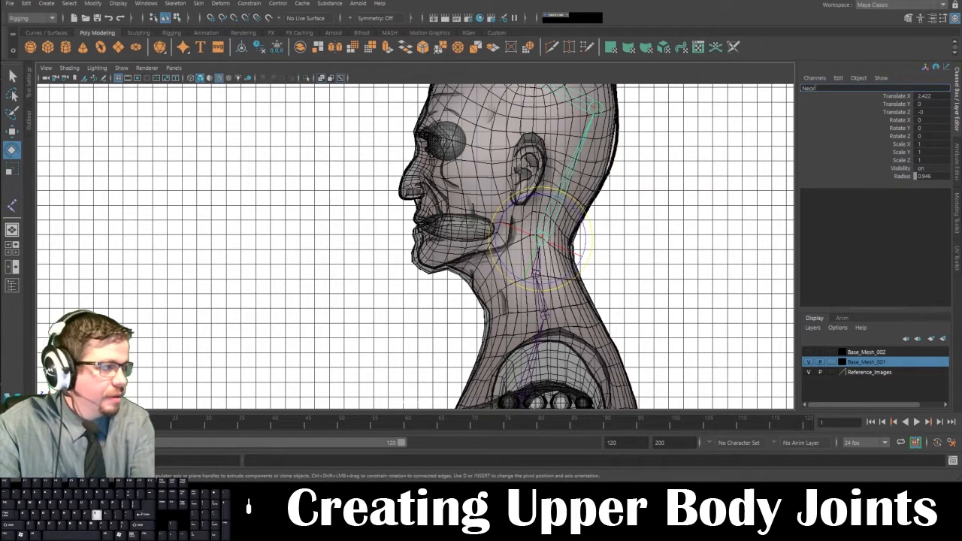
pyautogui.write('_3_INT')
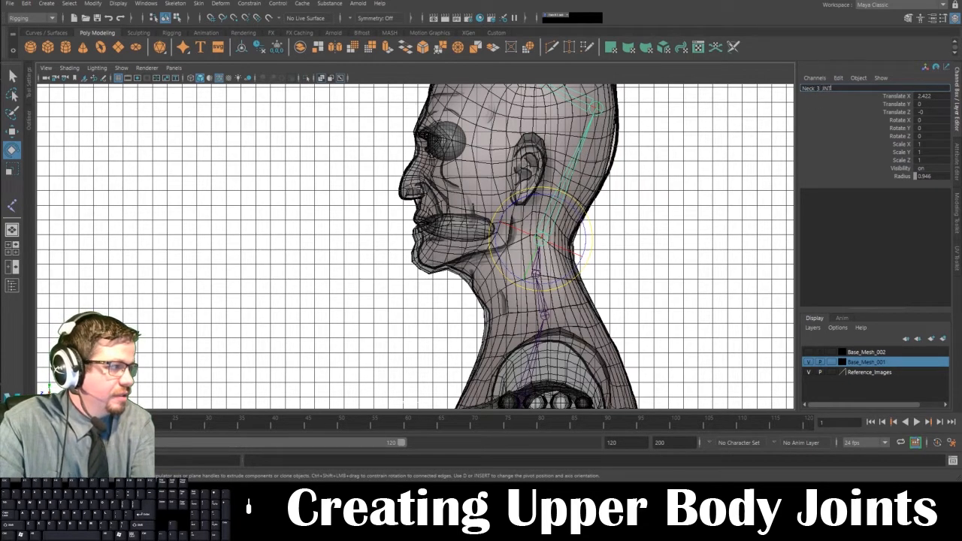
pyautogui.press('Return')
# Step: Rename the joint at the back of the skull, directly above Neck_3_JNT, as Neck_4_JNT
pyautogui.click(600, 111)
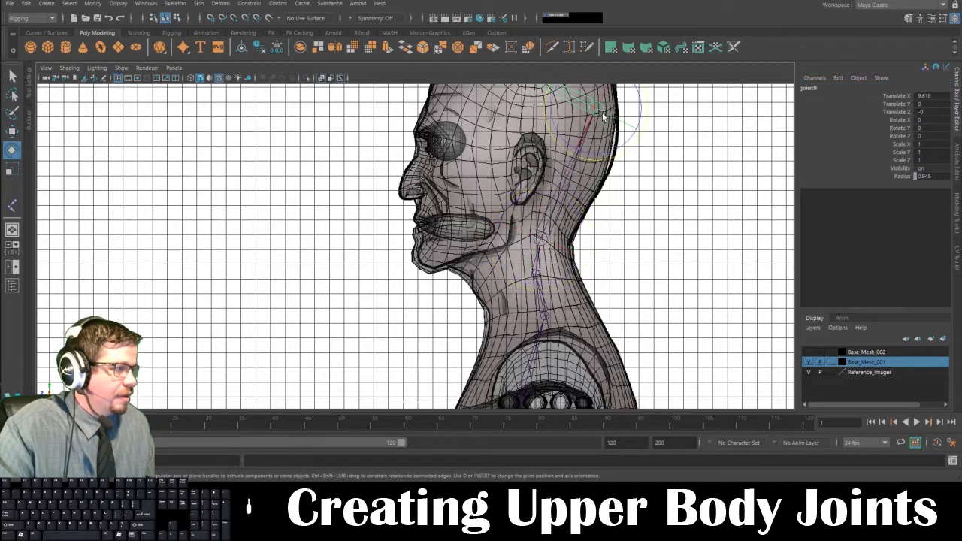
pyautogui.doubleClick(836, 89)
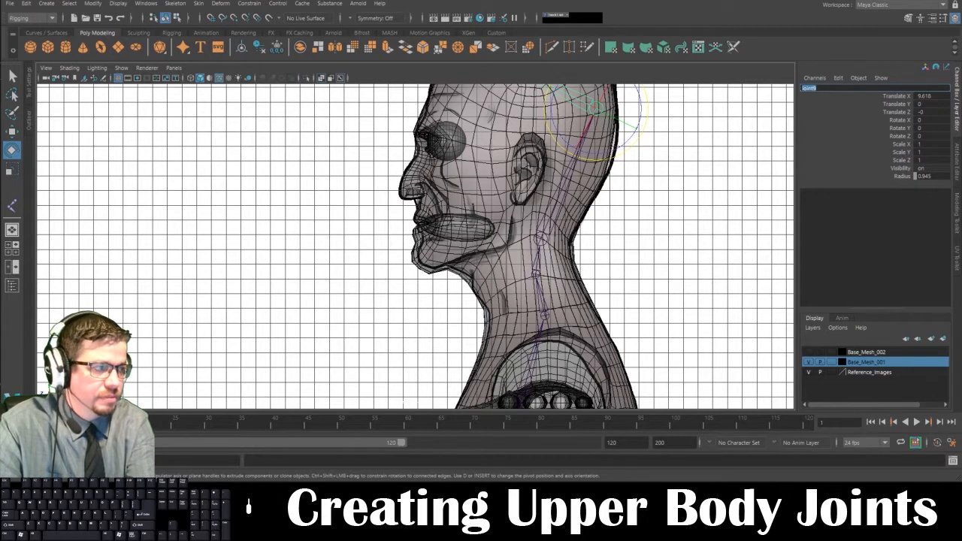
pyautogui.write('Neck_4')
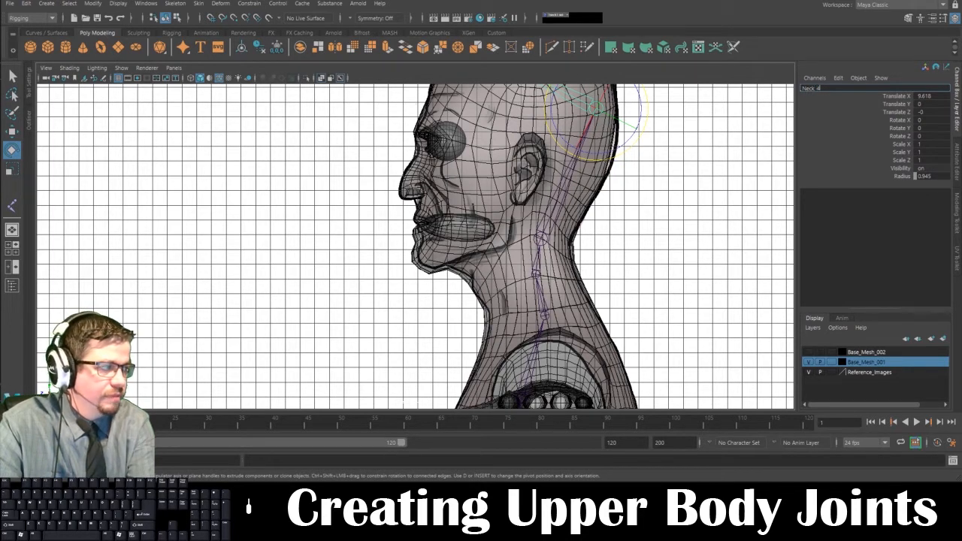
pyautogui.write('_INT')
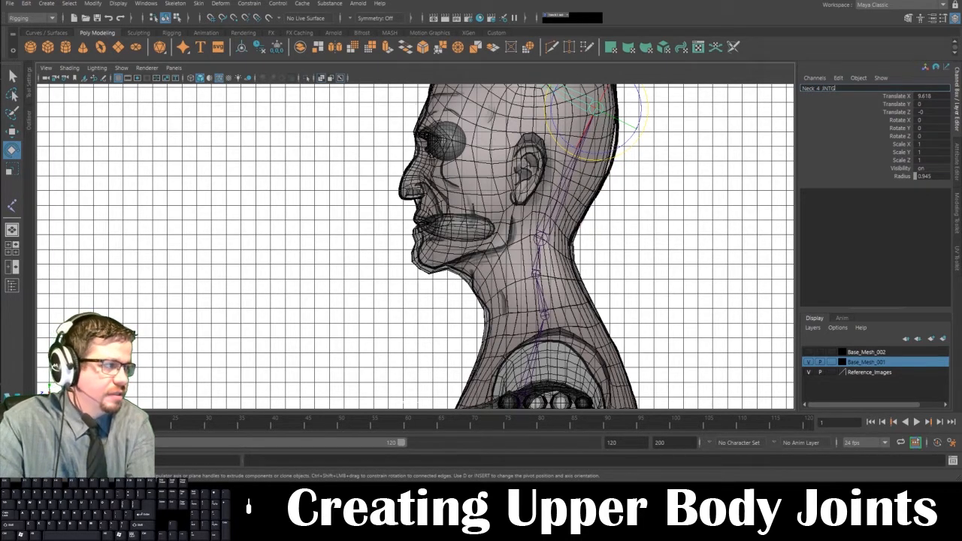
pyautogui.press('Return')
# Step: Rename the end joint at the top of the forehead as Head_JNT
pyautogui.keyDown('alt'); pyautogui.moveTo(636, 278); pyautogui.dragTo(642, 352, button='middle'); pyautogui.keyUp('alt')
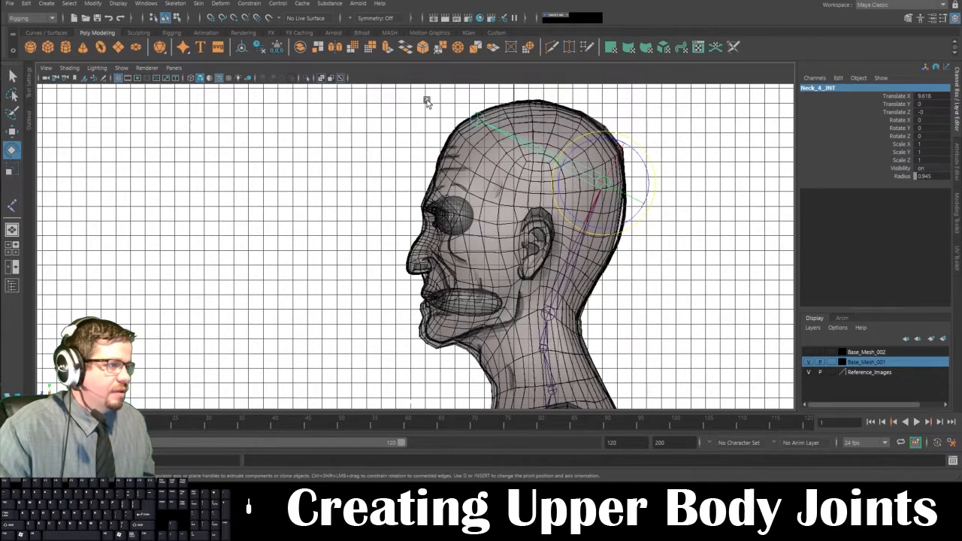
pyautogui.click(475, 121)
pyautogui.doubleClick(838, 87)
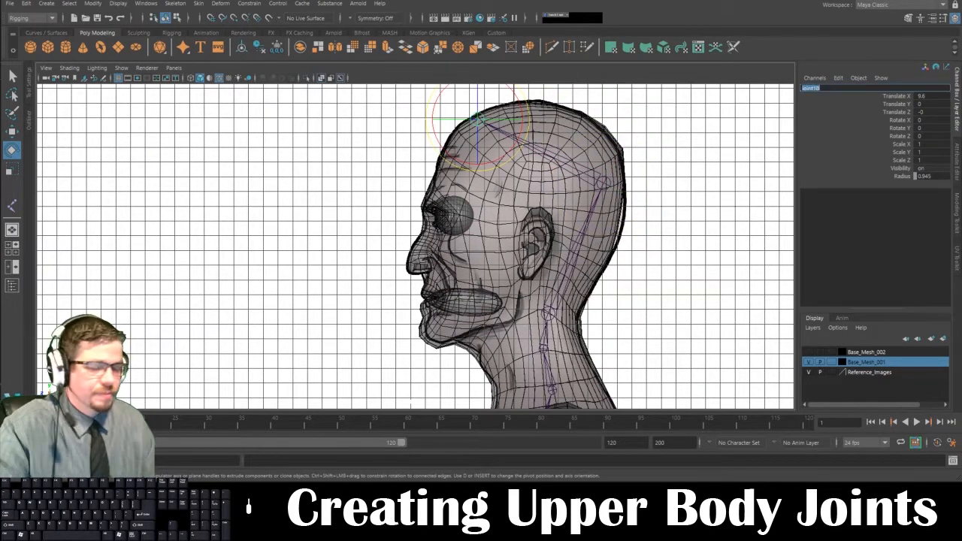
pyautogui.write('Head_INT')
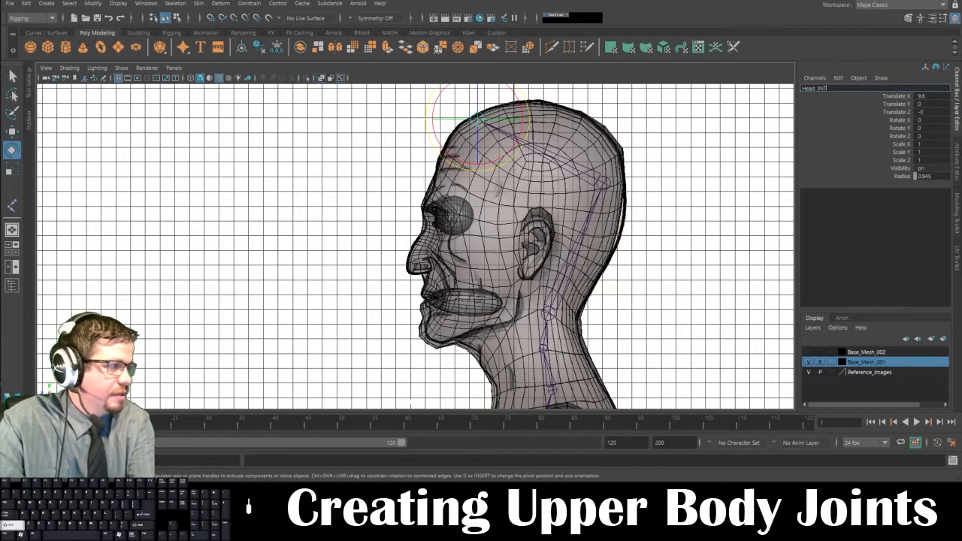
pyautogui.press('Return')
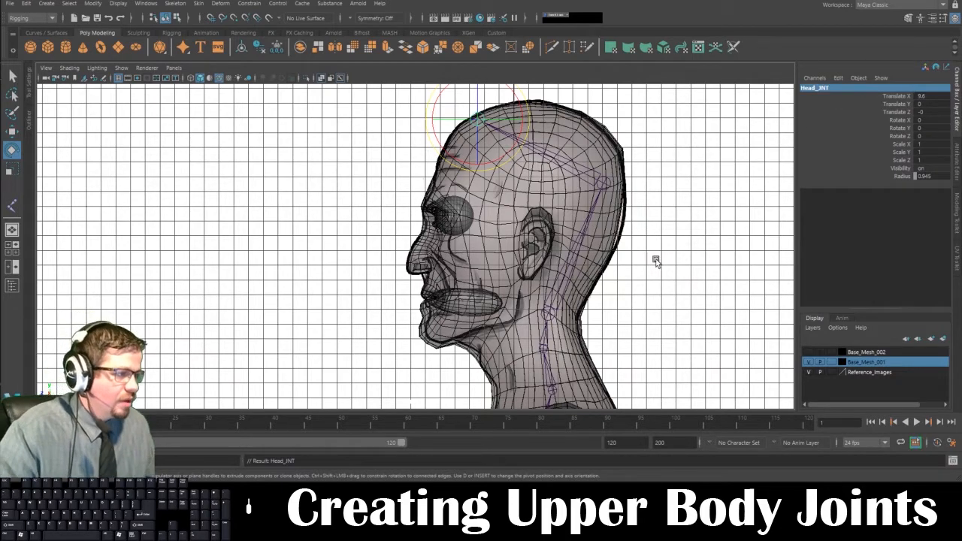
# Step: Inspect the whole joint chain in the side view, from the head down to the root joint in the pelvis
pyautogui.keyDown('alt'); pyautogui.moveTo(663, 364); pyautogui.dragTo(685, 271, button='middle'); pyautogui.keyUp('alt')
pyautogui.keyDown('alt'); pyautogui.moveTo(685, 271); pyautogui.dragTo(612, 225, button='right'); pyautogui.keyUp('alt')
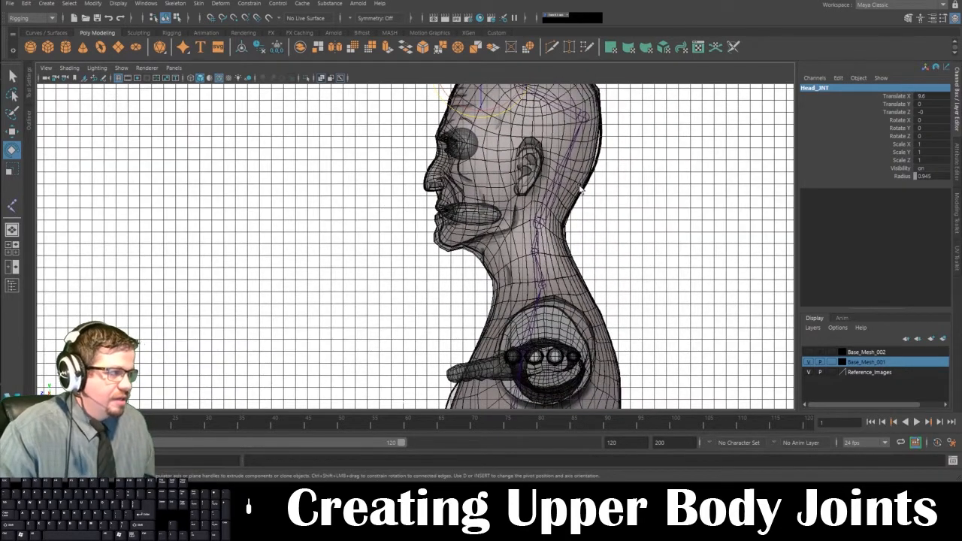
pyautogui.keyDown('alt'); pyautogui.moveTo(576, 243); pyautogui.dragTo(592, 221, button='middle'); pyautogui.keyUp('alt')
pyautogui.keyDown('alt'); pyautogui.moveTo(591, 220); pyautogui.dragTo(585, 170, button='right'); pyautogui.keyUp('alt')
pyautogui.keyDown('alt'); pyautogui.moveTo(584, 171); pyautogui.dragTo(595, 87, button='middle'); pyautogui.keyUp('alt')
pyautogui.keyDown('alt'); pyautogui.moveTo(594, 87); pyautogui.dragTo(551, 173, button='right'); pyautogui.keyUp('alt')
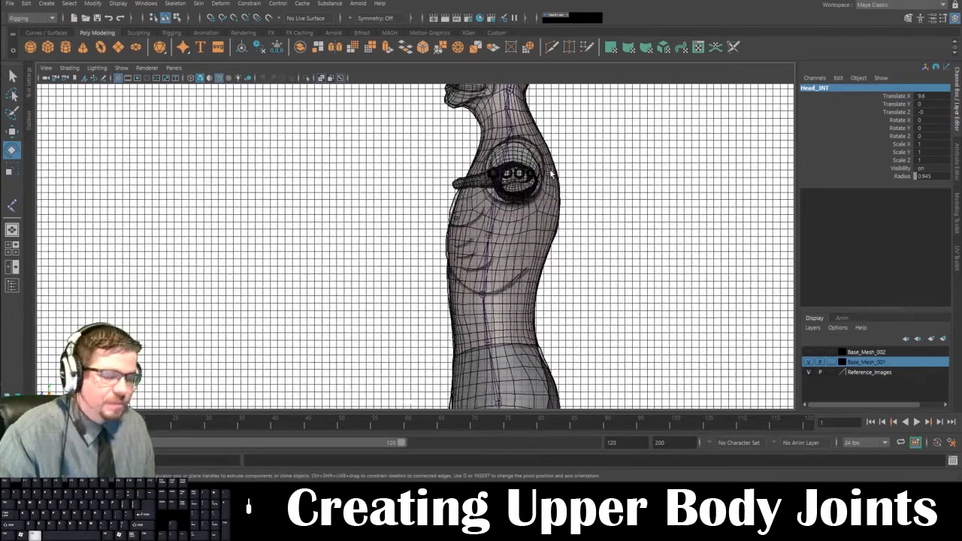
pyautogui.keyDown('alt'); pyautogui.moveTo(599, 186); pyautogui.dragTo(634, 121, button='middle'); pyautogui.keyUp('alt')
pyautogui.keyDown('alt'); pyautogui.moveTo(634, 121); pyautogui.dragTo(587, 277, button='right'); pyautogui.keyUp('alt')
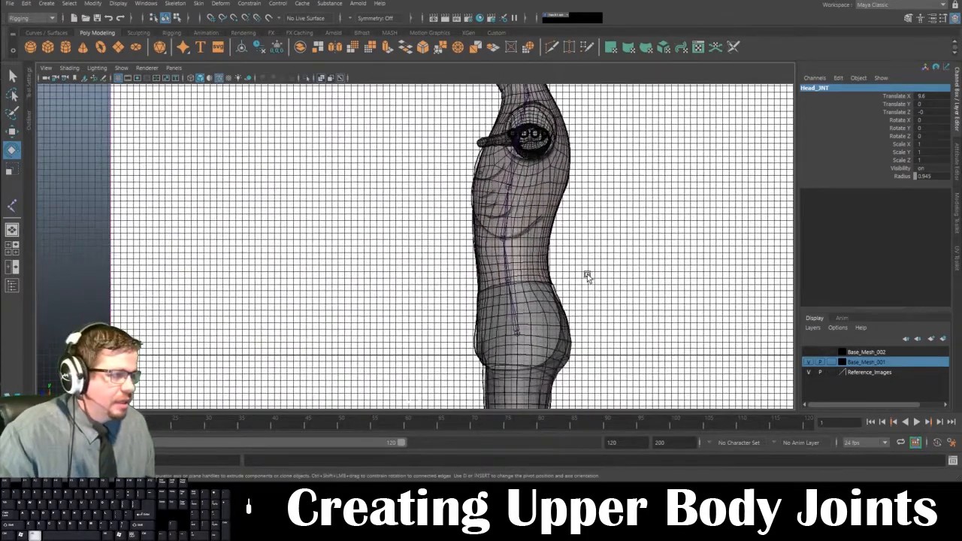
pyautogui.keyDown('alt'); pyautogui.moveTo(617, 203); pyautogui.dragTo(576, 204, button='right'); pyautogui.keyUp('alt')
pyautogui.keyDown('alt'); pyautogui.moveTo(576, 204); pyautogui.dragTo(574, 241, button='middle'); pyautogui.keyUp('alt')
pyautogui.keyDown('alt'); pyautogui.moveTo(574, 240); pyautogui.dragTo(550, 185, button='right'); pyautogui.keyUp('alt')
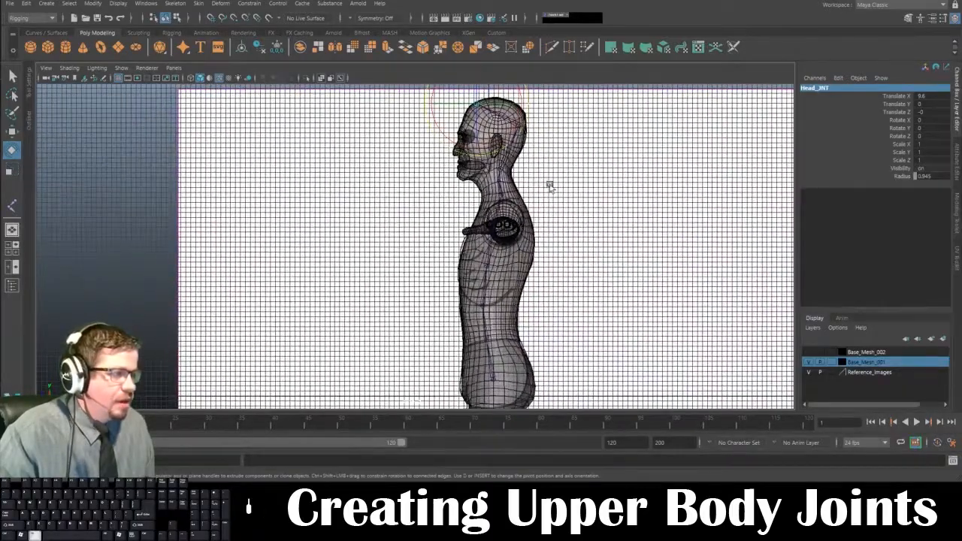
pyautogui.keyDown('alt'); pyautogui.moveTo(536, 249); pyautogui.dragTo(694, 334, button='right'); pyautogui.keyUp('alt')
pyautogui.keyDown('alt'); pyautogui.moveTo(694, 333); pyautogui.dragTo(503, 294, button='middle'); pyautogui.keyUp('alt')
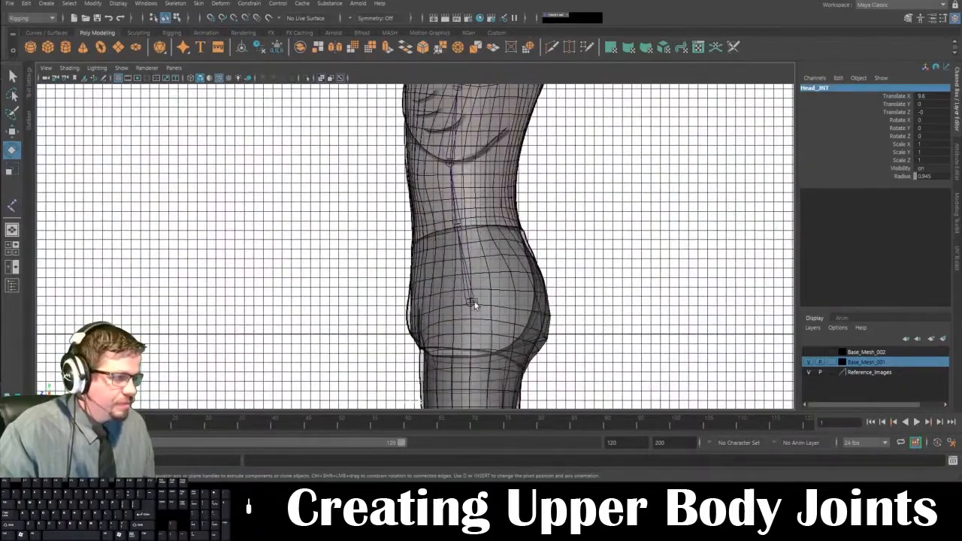
pyautogui.click(475, 301)
pyautogui.keyDown('alt'); pyautogui.moveTo(533, 196); pyautogui.dragTo(549, 331, button='middle'); pyautogui.keyUp('alt')
pyautogui.keyDown('alt'); pyautogui.moveTo(548, 195); pyautogui.dragTo(534, 299, button='middle'); pyautogui.keyUp('alt')
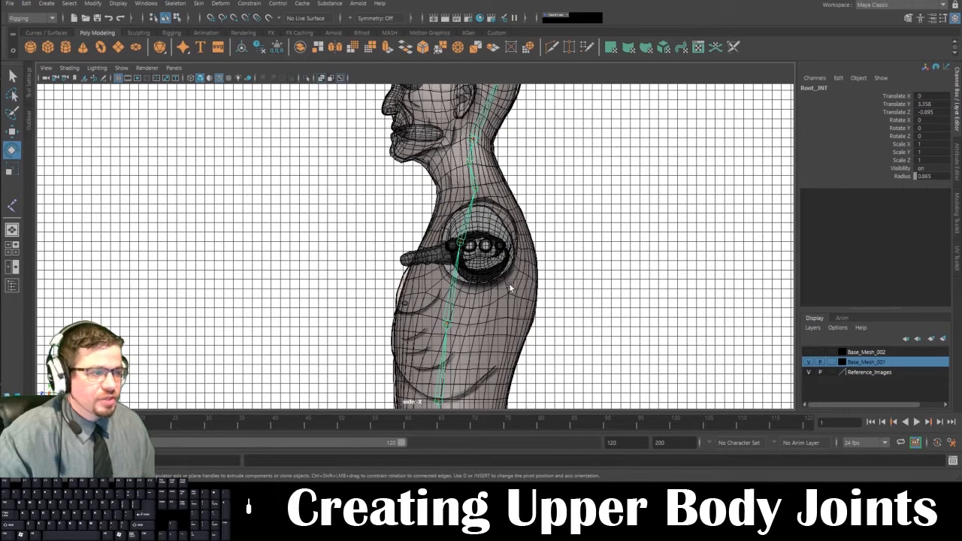
# Step: Clear the selection and show the character in the four-view layout
pyautogui.click(565, 293)
pyautogui.press('space')
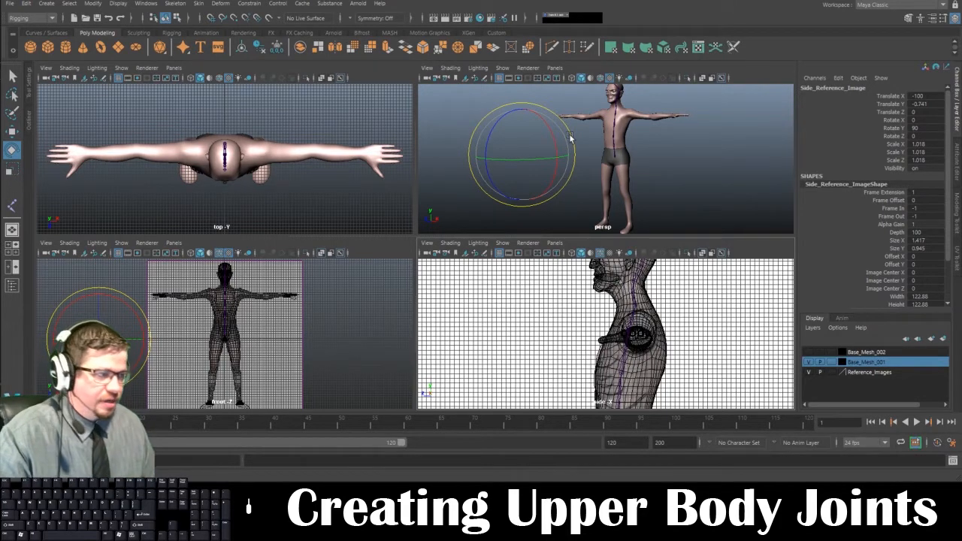
pyautogui.click(636, 146)
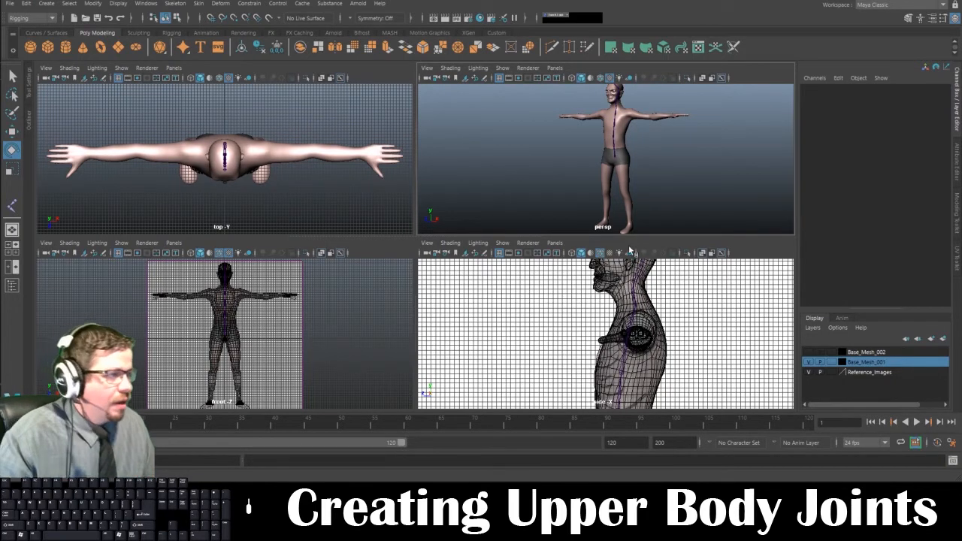
pyautogui.keyDown('alt'); pyautogui.moveTo(672, 364); pyautogui.dragTo(678, 232, button='middle'); pyautogui.keyUp('alt')
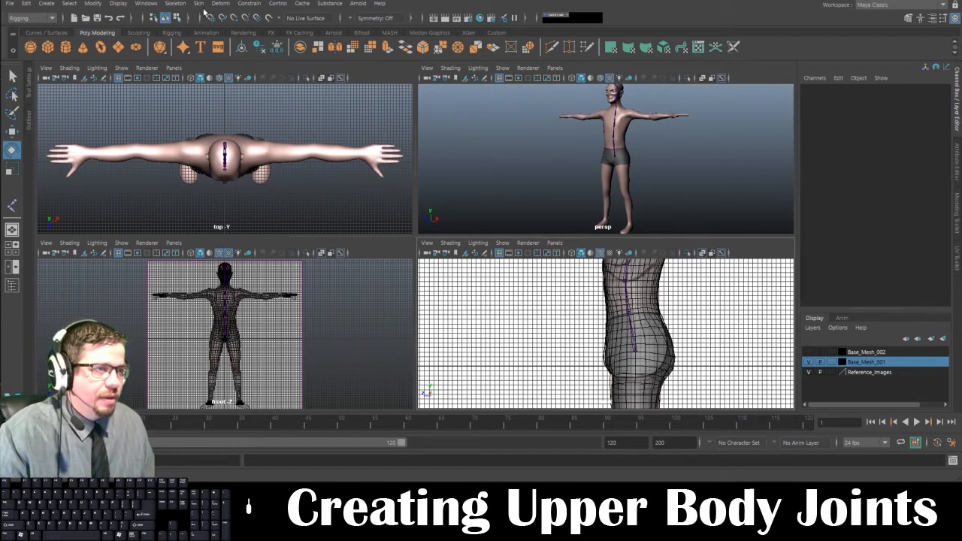
# Step: With Create Joints, place the arm chain's first joint on the character's left collarbone in the front view, at about X 5.2, Y 36.85
pyautogui.click(175, 3)
pyautogui.click(185, 24)
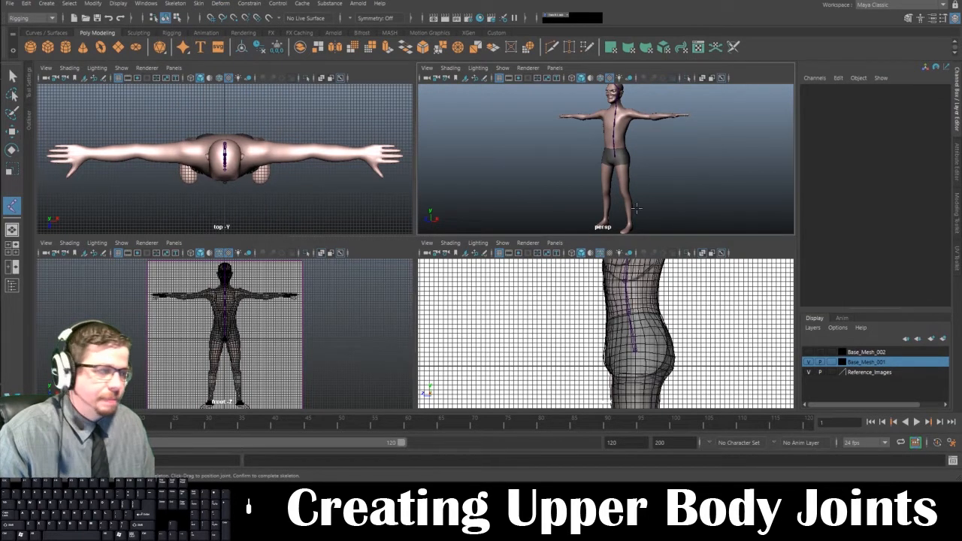
pyautogui.keyDown('alt'); pyautogui.click(289, 315); pyautogui.keyUp('alt')
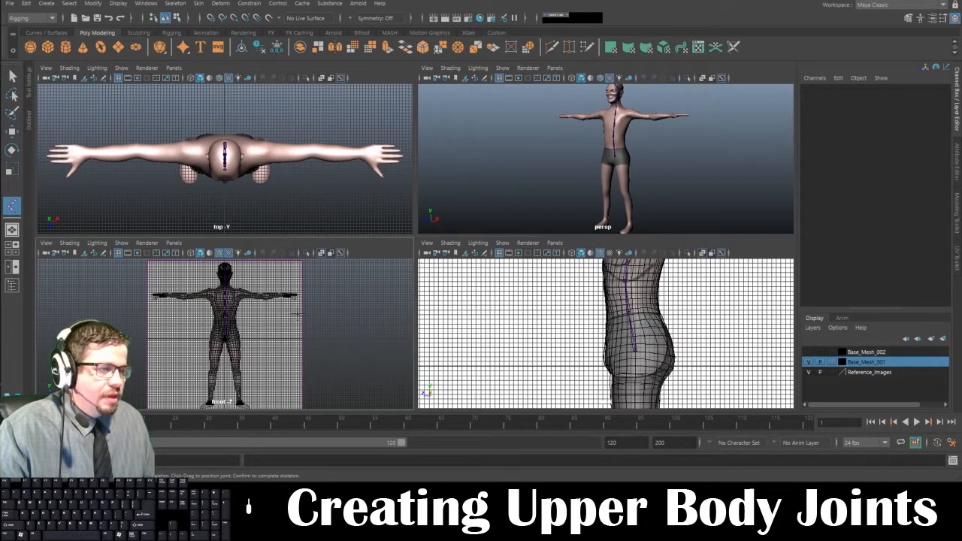
pyautogui.press('alt')
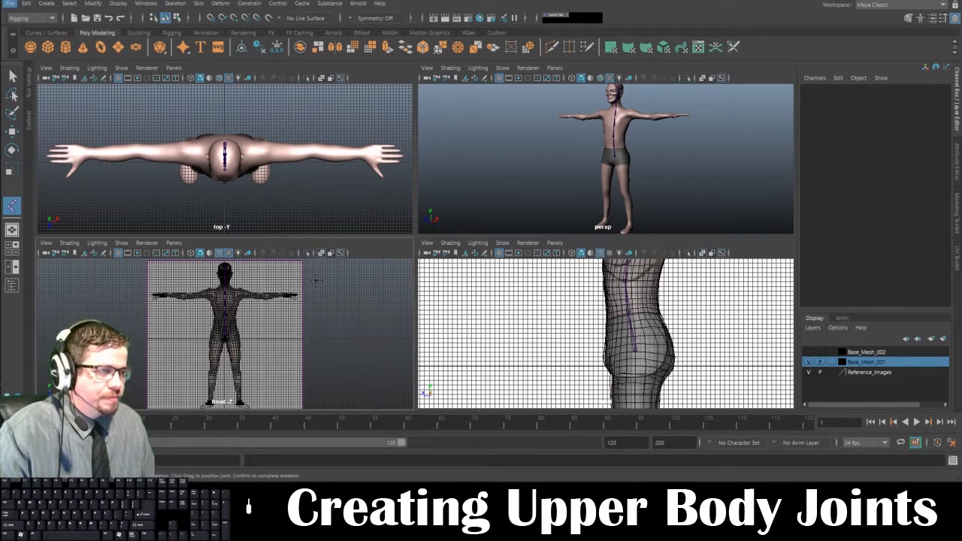
pyautogui.press('space')
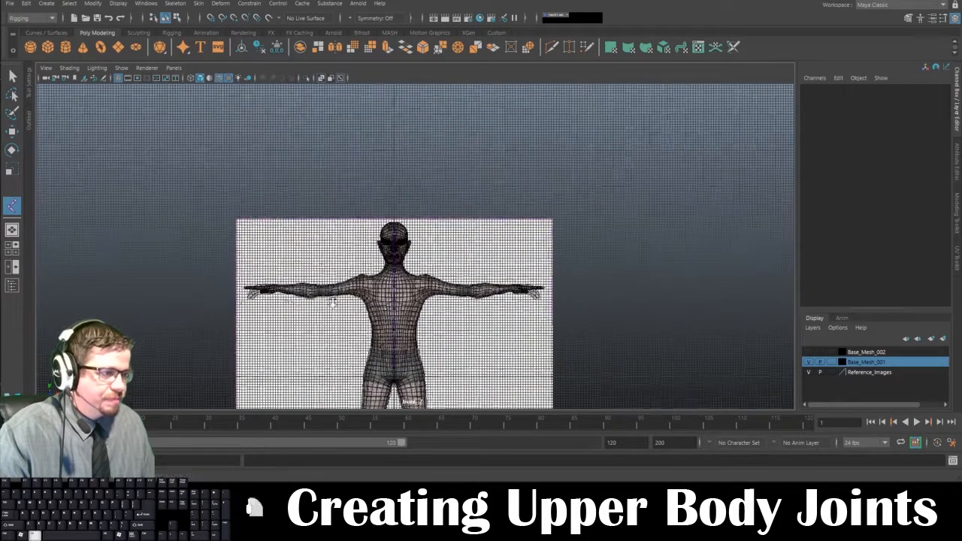
pyautogui.scroll(8, 406, 294)
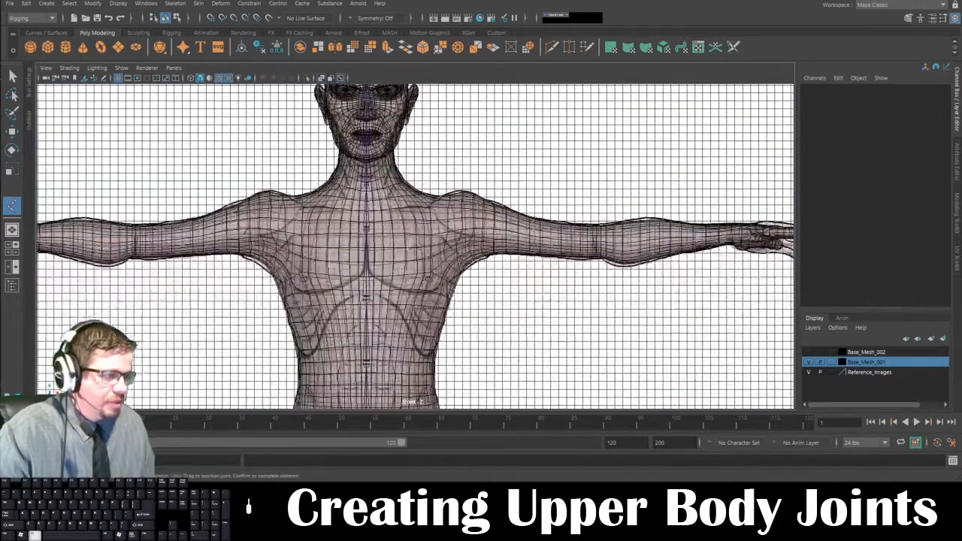
pyautogui.moveTo(411, 233); pyautogui.dragTo(408, 219)
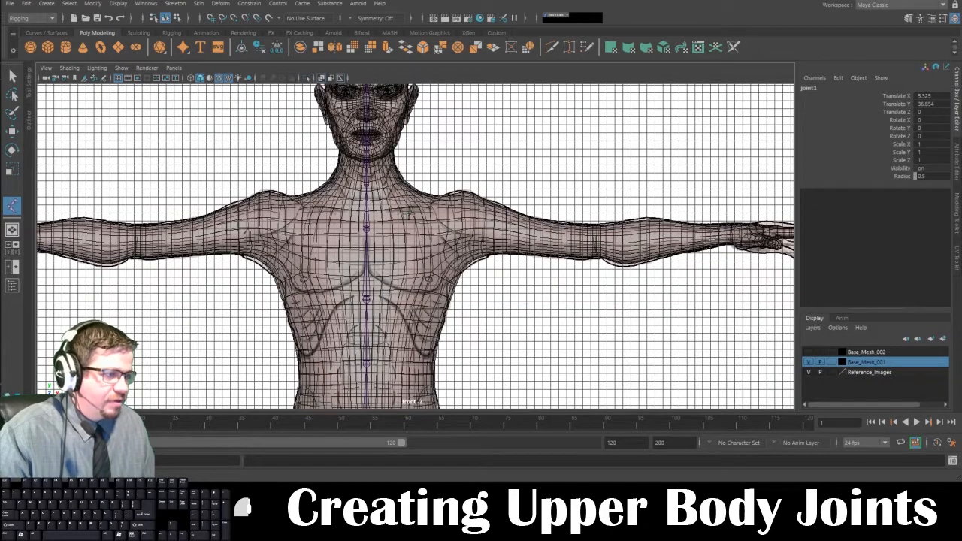
pyautogui.moveTo(409, 213); pyautogui.dragTo(406, 218)
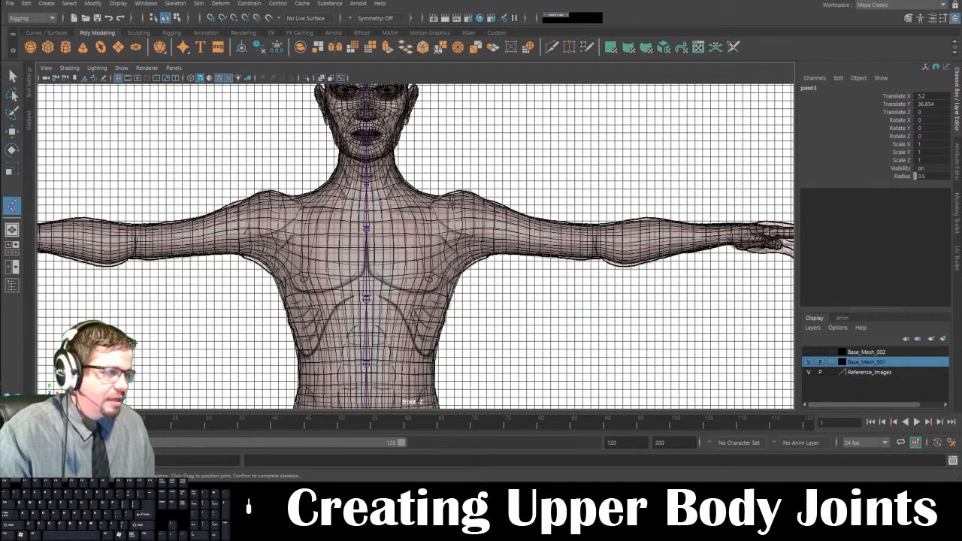
# Step: Extend the chain with joints at the character's left shoulder, elbow and wrist, complete the chain and clear the selection
pyautogui.click(456, 203)
pyautogui.moveTo(459, 202); pyautogui.dragTo(472, 219)
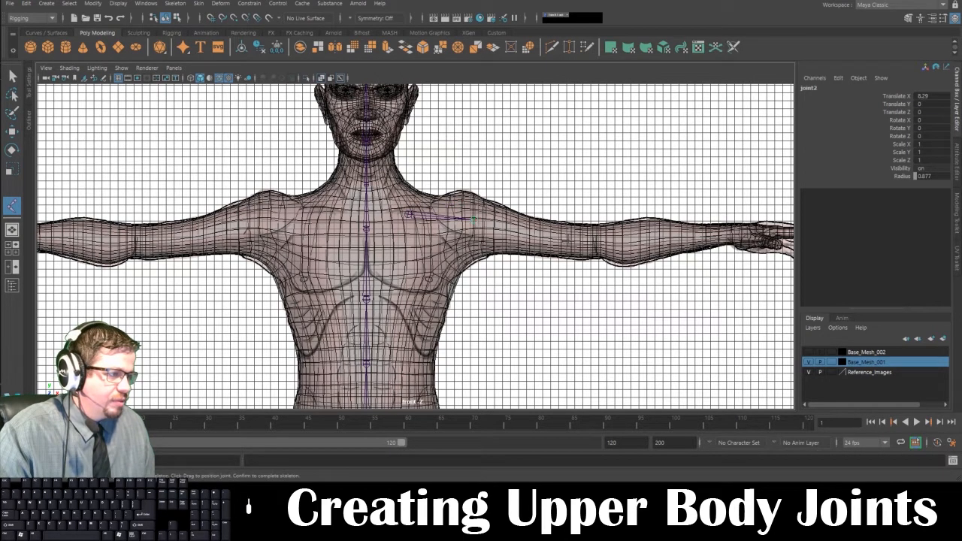
pyautogui.click(594, 238)
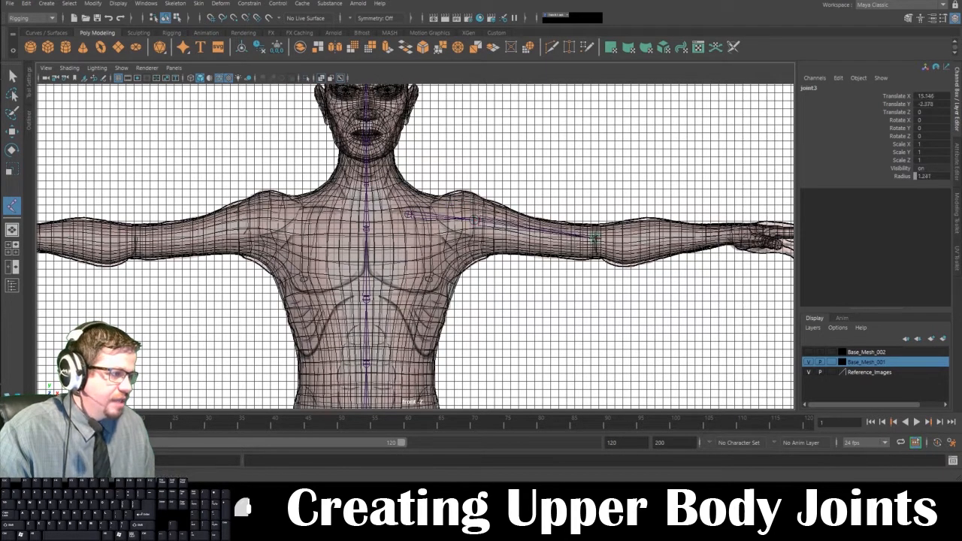
pyautogui.moveTo(594, 238); pyautogui.dragTo(595, 239)
pyautogui.click(723, 234)
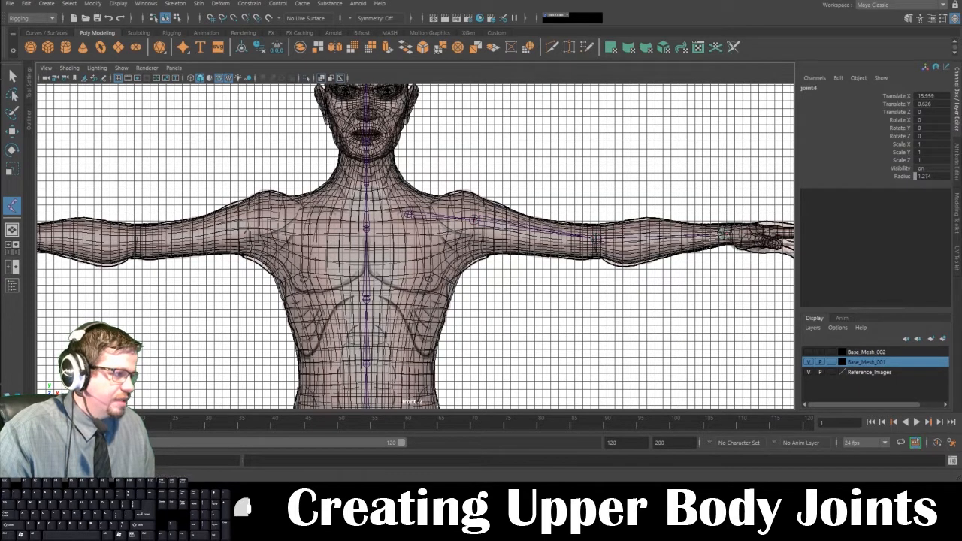
pyautogui.press('Return')
pyautogui.press('e')
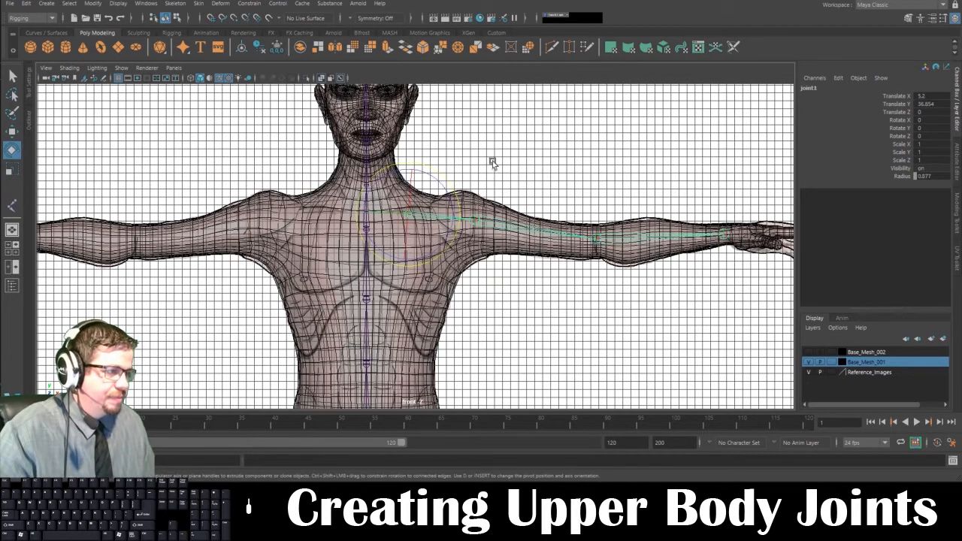
pyautogui.click(547, 242)
pyautogui.keyDown('alt'); pyautogui.moveTo(546, 242); pyautogui.dragTo(375, 54, button='right'); pyautogui.keyUp('alt')
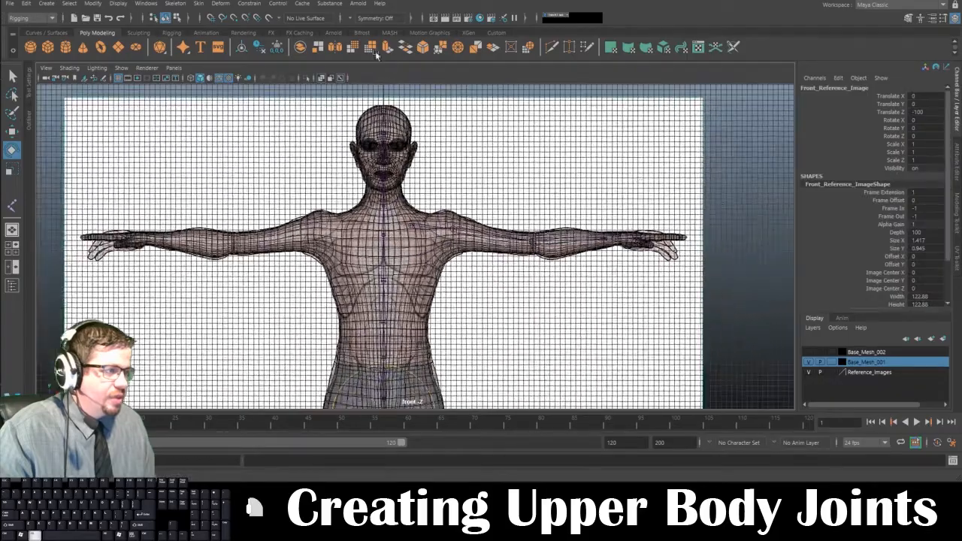
# Step: Select the arm chain's collarbone joint in the front view and activate the Move tool
pyautogui.click(701, 206)
pyautogui.keyDown('alt'); pyautogui.moveTo(689, 206); pyautogui.dragTo(775, 459, button='right'); pyautogui.keyUp('alt')
pyautogui.keyDown('alt'); pyautogui.moveTo(526, 271); pyautogui.dragTo(452, 188, button='right'); pyautogui.keyUp('alt')
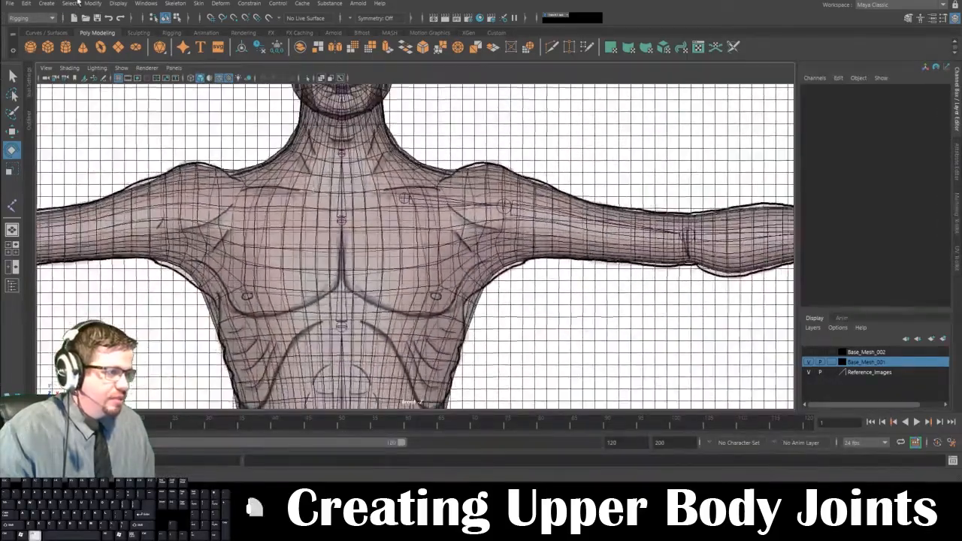
pyautogui.click(410, 199)
pyautogui.keyDown('alt'); pyautogui.moveTo(552, 319); pyautogui.dragTo(475, 219, button='right'); pyautogui.keyUp('alt')
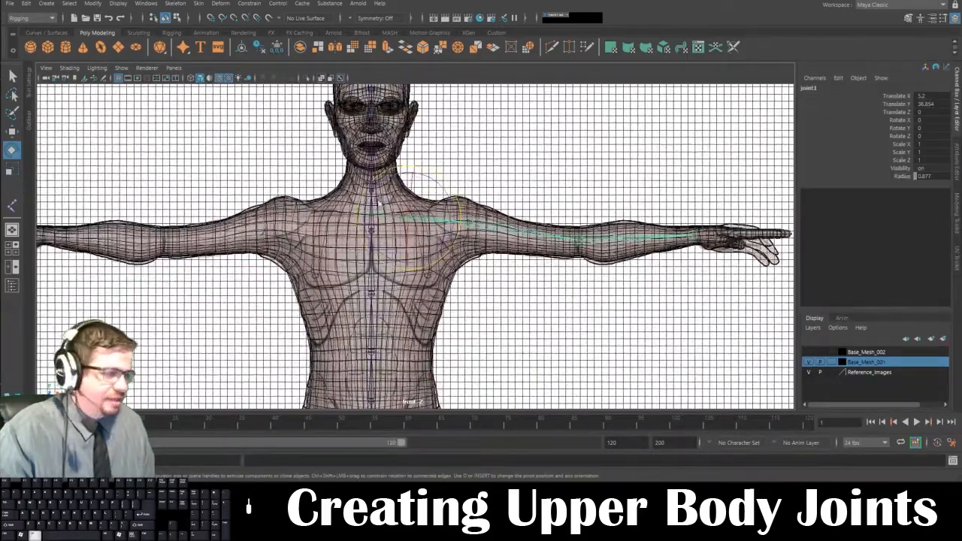
pyautogui.press('w')
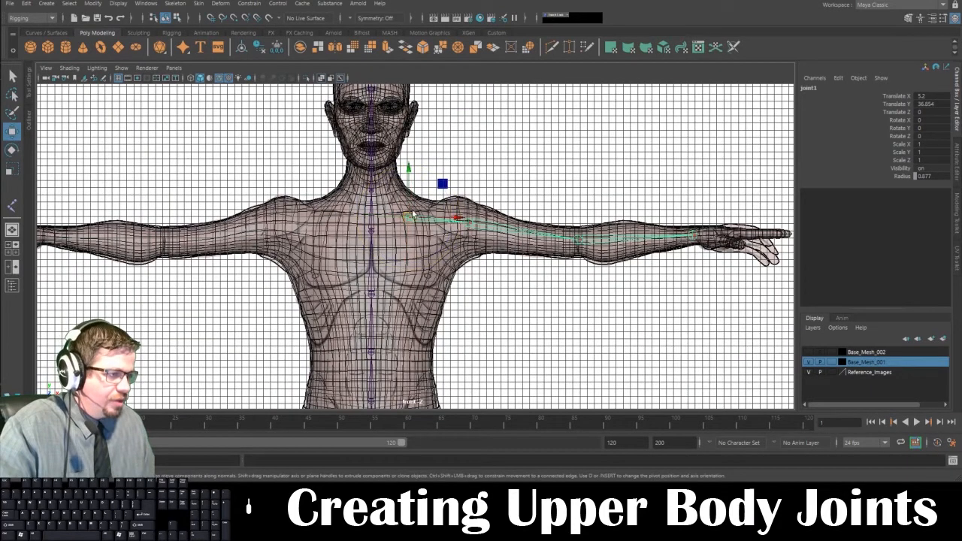
pyautogui.moveTo(408, 172); pyautogui.dragTo(412, 196)
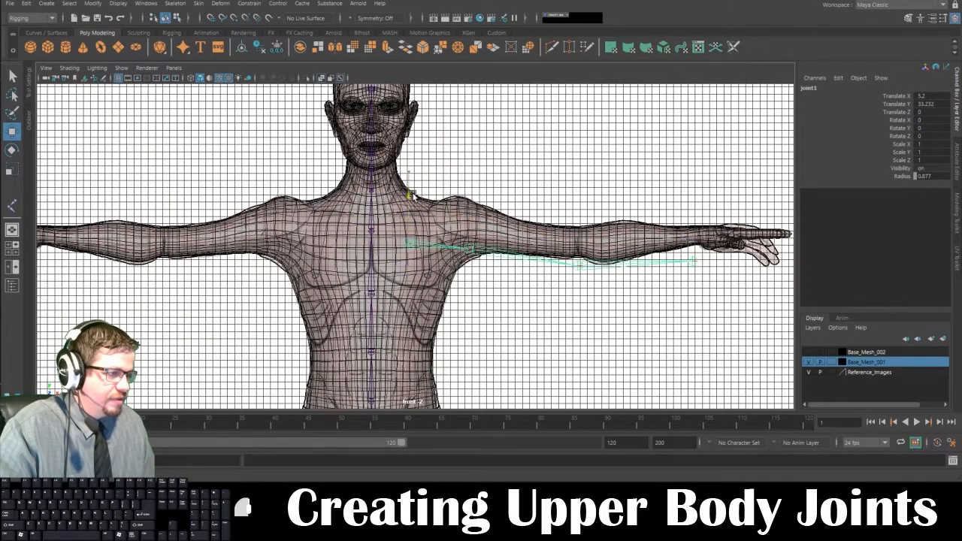
pyautogui.click(470, 248)
pyautogui.moveTo(468, 205); pyautogui.dragTo(468, 183)
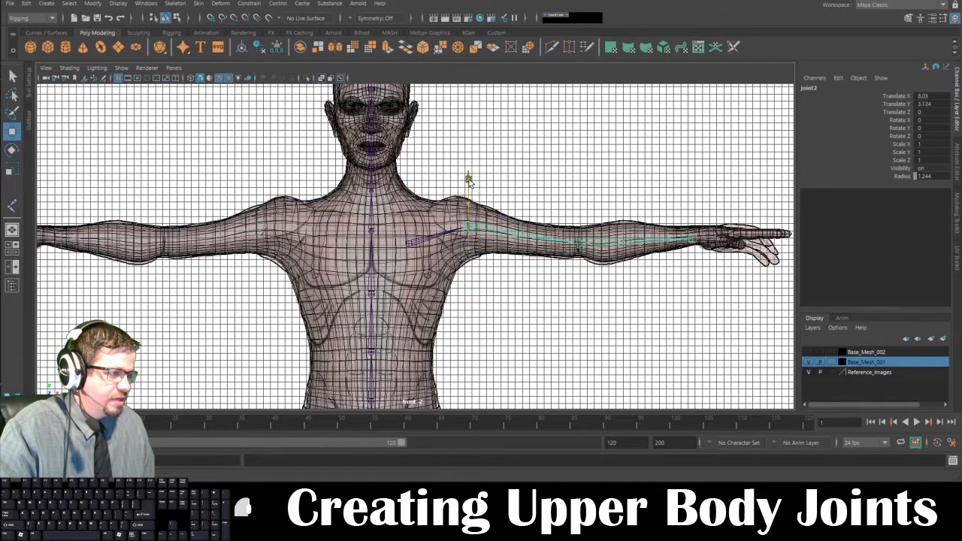
pyautogui.hotkey('ctrl', 'z')
pyautogui.hotkey('ctrl', 'z')
pyautogui.hotkey('ctrl', 'z')
pyautogui.hotkey('ctrl', 'z')
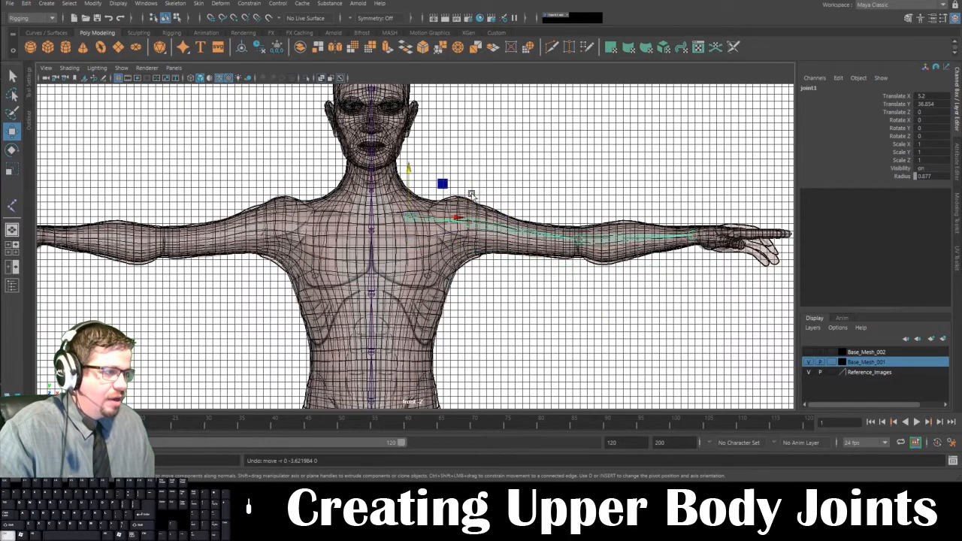
# Step: Lower only the arm chain's collarbone joint in the front view to about Y 35.04, without moving its child joints
pyautogui.click(508, 149)
pyautogui.click(411, 220)
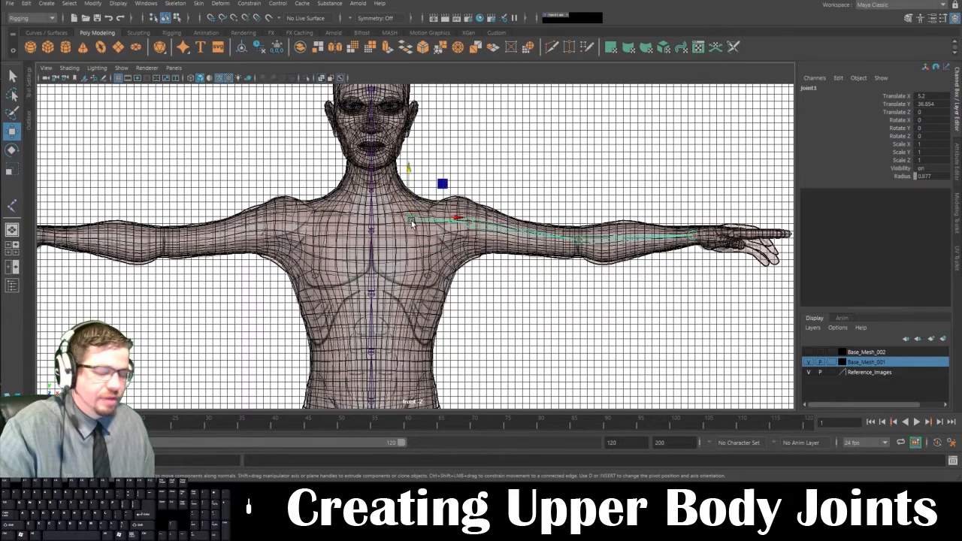
pyautogui.moveTo(408, 167); pyautogui.dragTo(409, 180)
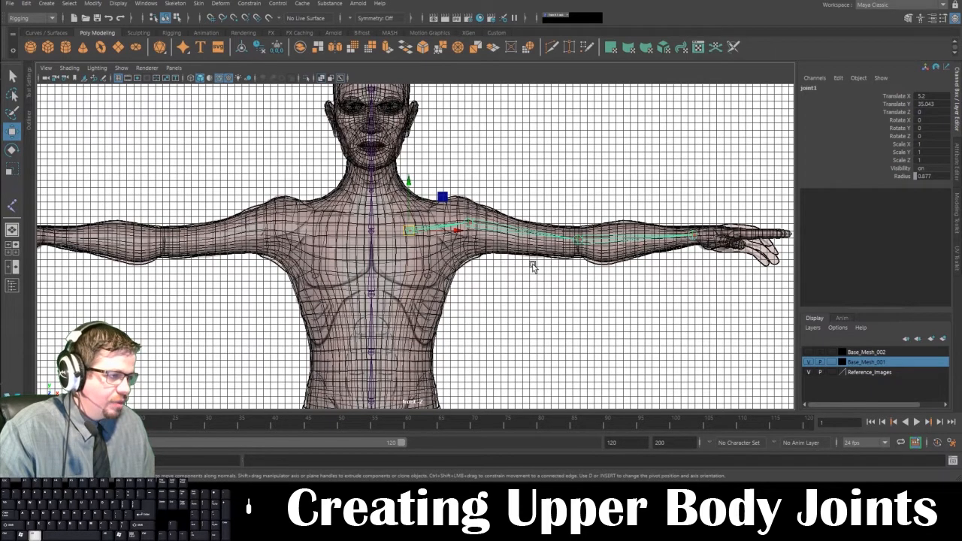
# Step: In the top view, move the whole arm chain back inside the arm, to about Z -2.92 at the collarbone joint
pyautogui.press('space')
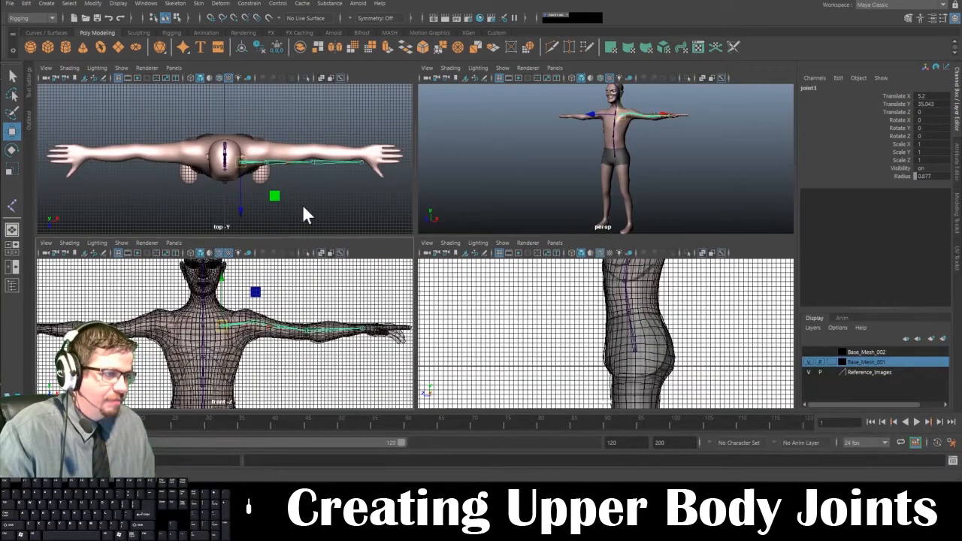
pyautogui.press('space')
pyautogui.click(69, 68)
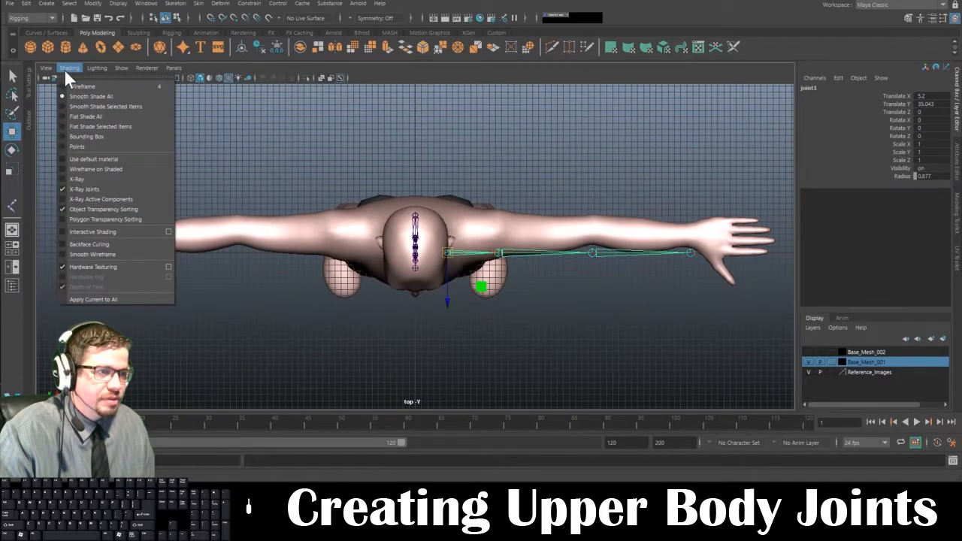
pyautogui.click(68, 68)
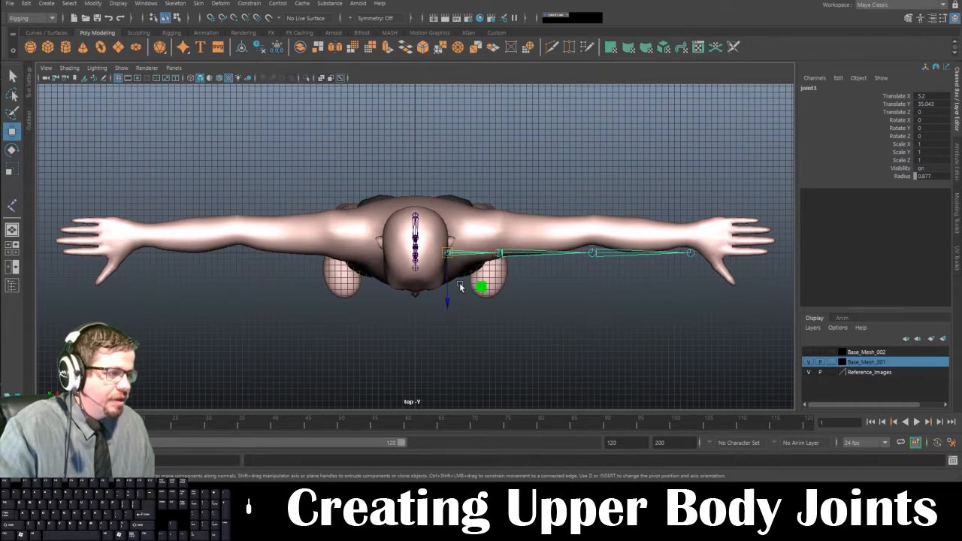
pyautogui.moveTo(451, 305); pyautogui.dragTo(451, 287)
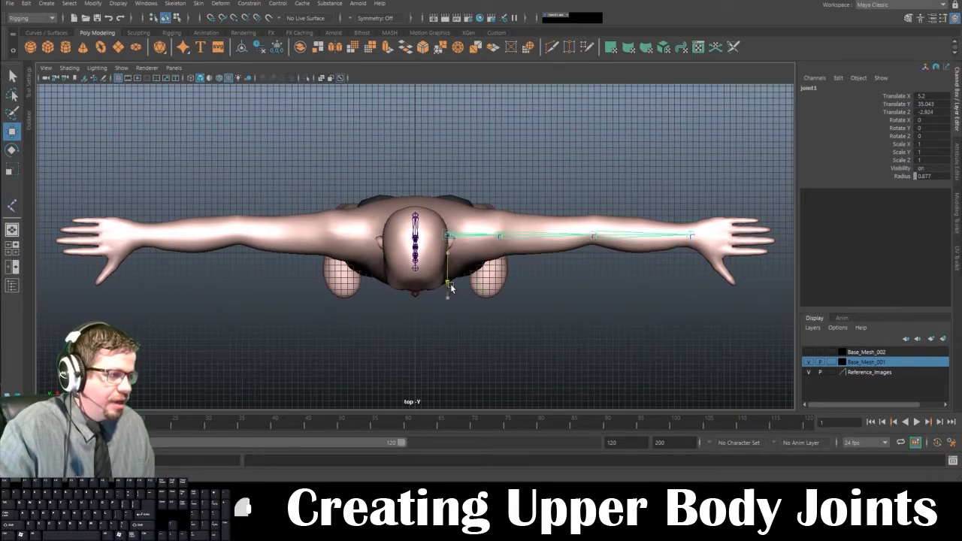
# Step: Turn on Wireframe on Shaded for the top view and frame the character's left arm
pyautogui.click(69, 68)
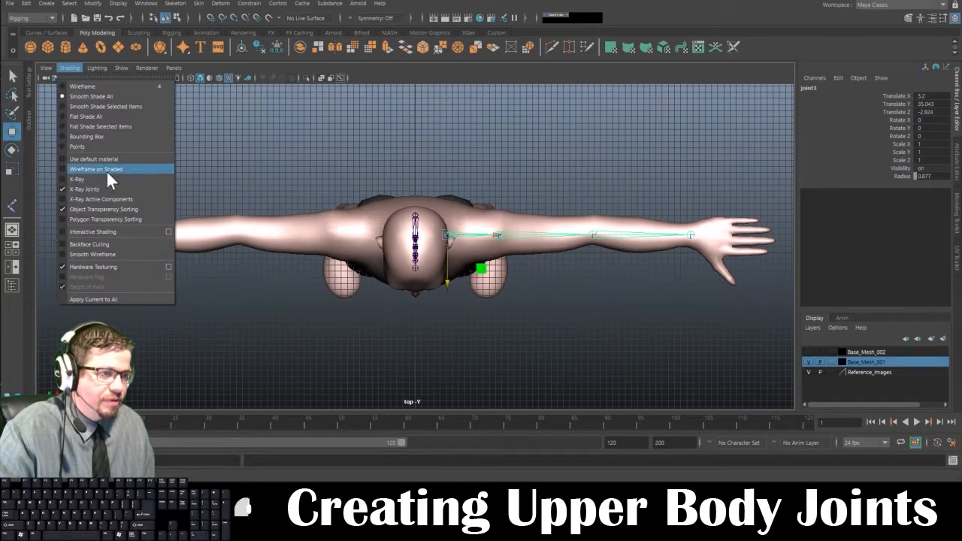
pyautogui.click(106, 169)
pyautogui.keyDown('alt'); pyautogui.moveTo(342, 210); pyautogui.dragTo(647, 316, button='right'); pyautogui.keyUp('alt')
pyautogui.keyDown('alt'); pyautogui.moveTo(640, 301); pyautogui.dragTo(446, 325, button='middle'); pyautogui.keyUp('alt')
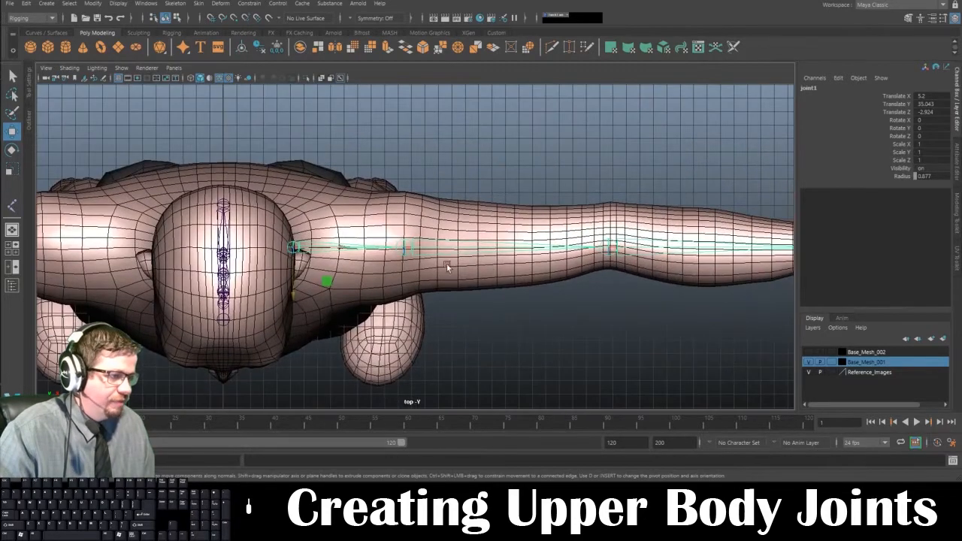
# Step: Move only the elbow joint toward the back of the arm, to about Translate Z -2.05, without moving the wrist joint
pyautogui.click(613, 251)
pyautogui.click(611, 252)
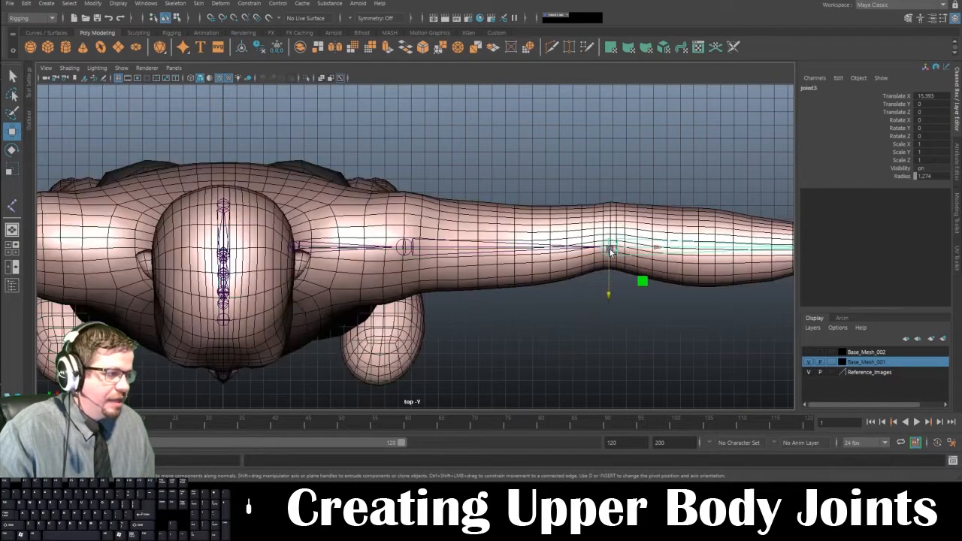
pyautogui.moveTo(606, 287); pyautogui.dragTo(609, 266)
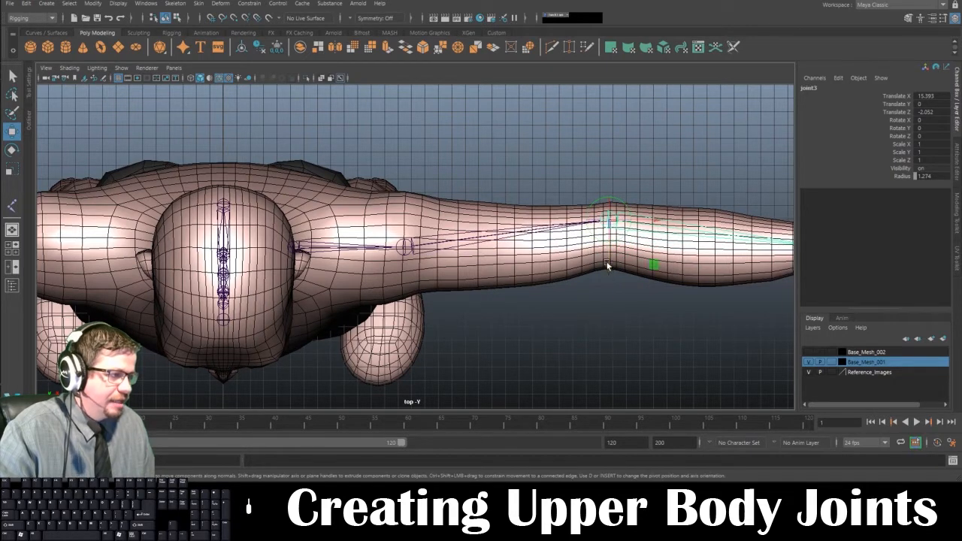
pyautogui.keyDown('alt'); pyautogui.moveTo(609, 266); pyautogui.dragTo(577, 269, button='middle'); pyautogui.keyUp('alt')
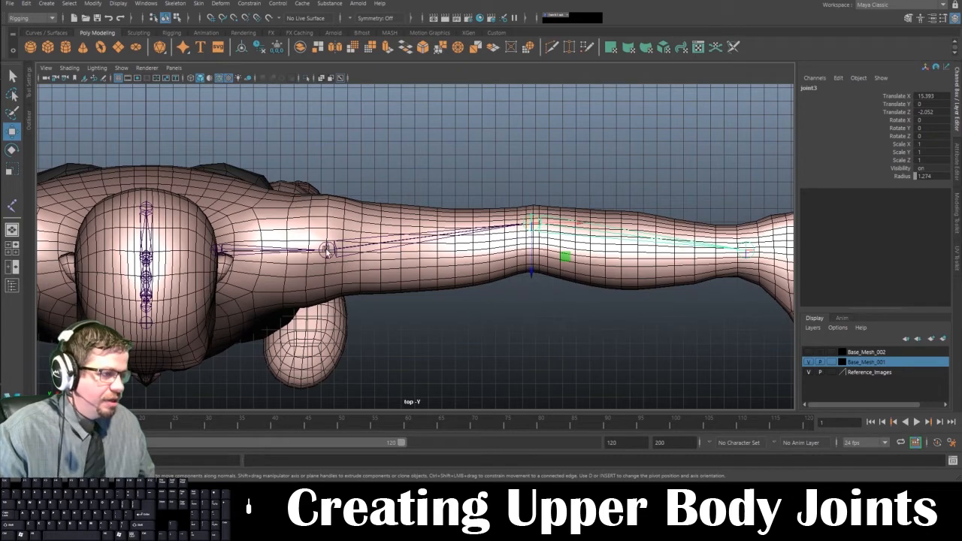
pyautogui.scroll(-1, 445, 265)
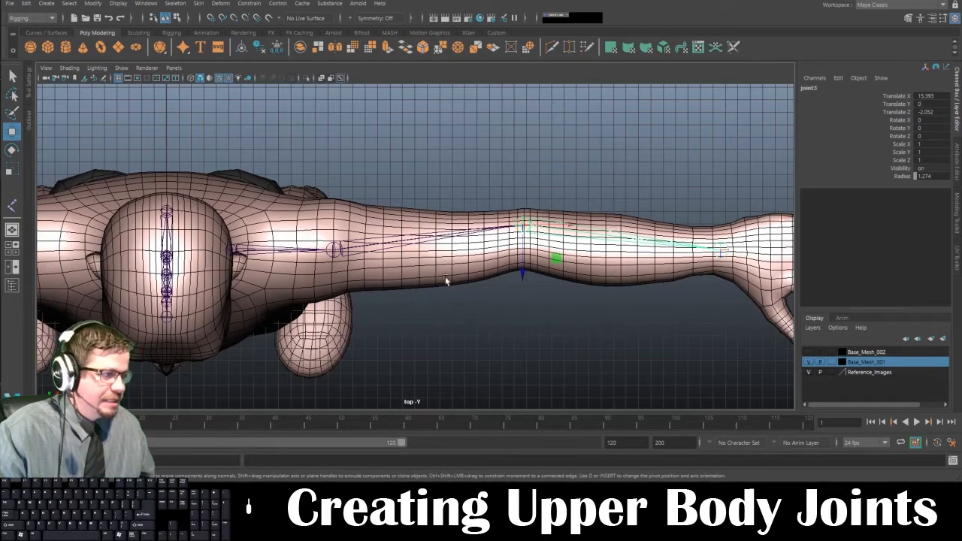
# Step: In the perspective view of the four-view layout, select the collarbone joint and rename it L_Clav_JNT
pyautogui.press('space')
pyautogui.scroll(6, 638, 149)
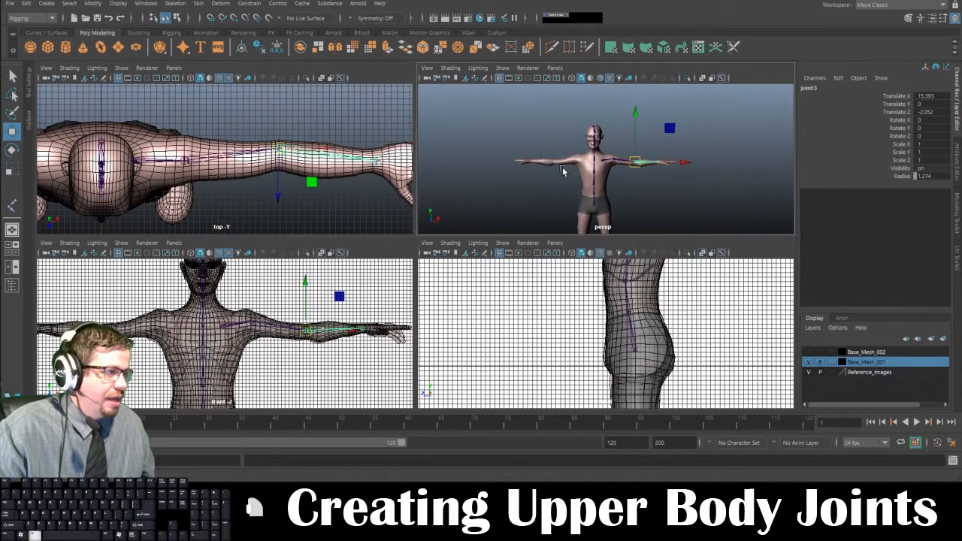
pyautogui.click(597, 167)
pyautogui.click(879, 88)
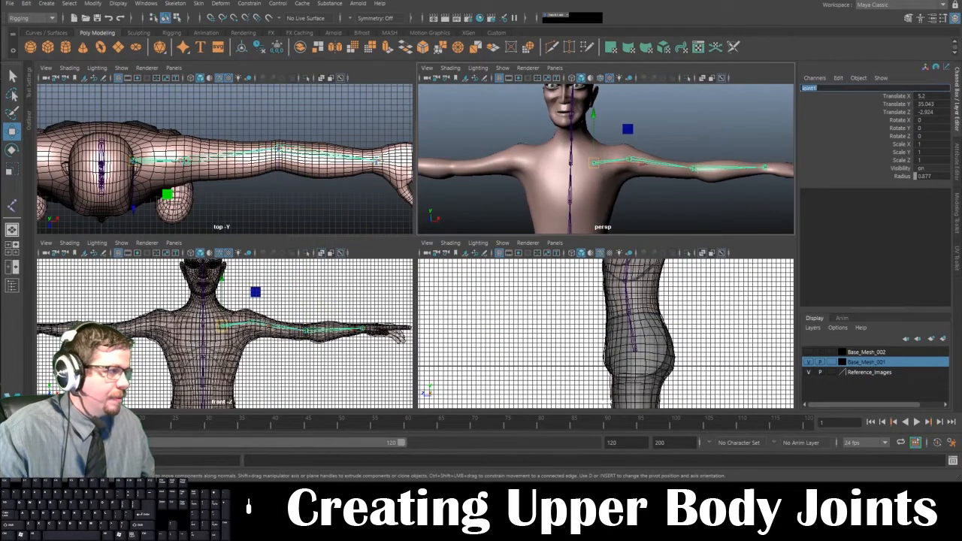
pyautogui.write('L')
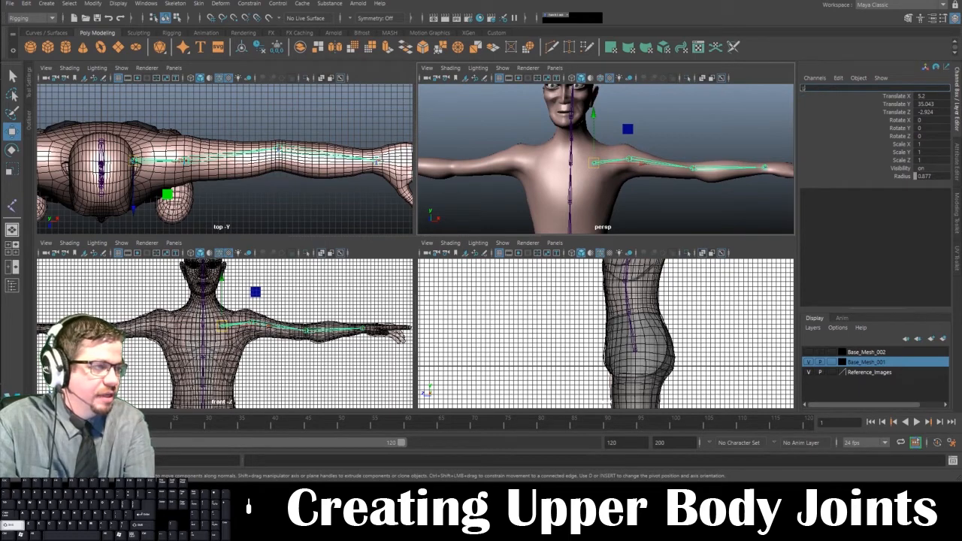
pyautogui.write('_Clav_JNT')
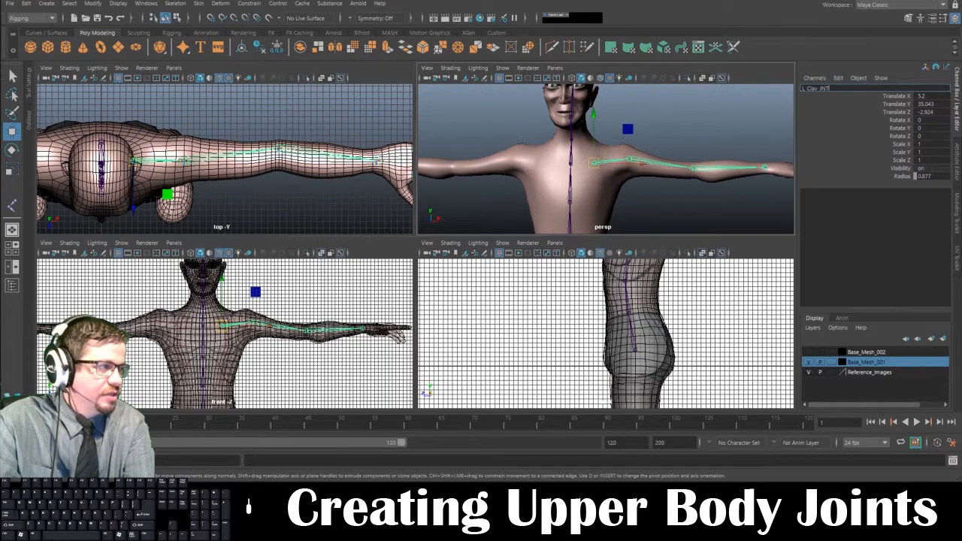
pyautogui.press('Return')
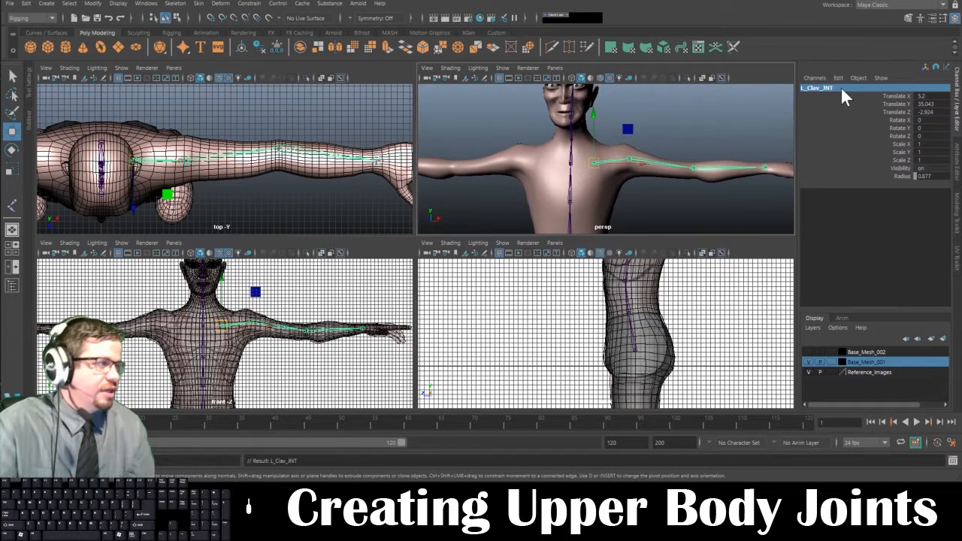
# Step: Rename the left shoulder joint as L_Shoulder_JNT
pyautogui.click(628, 158)
pyautogui.write('L')
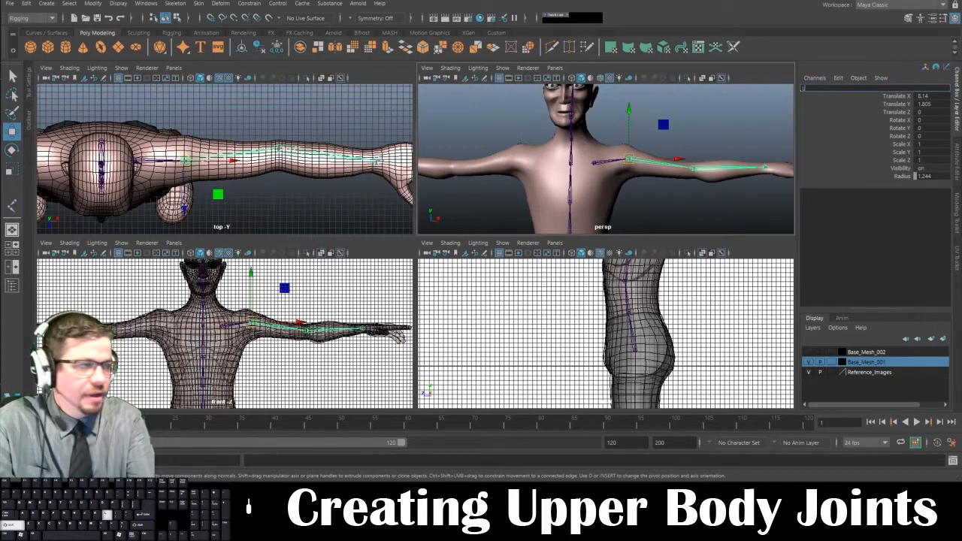
pyautogui.write('_Shoulder_JNT')
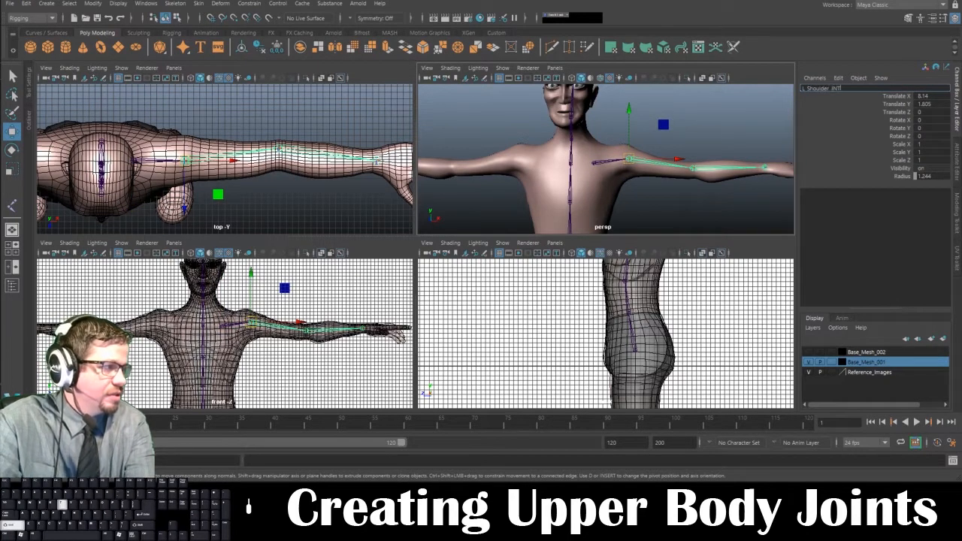
pyautogui.press('Return')
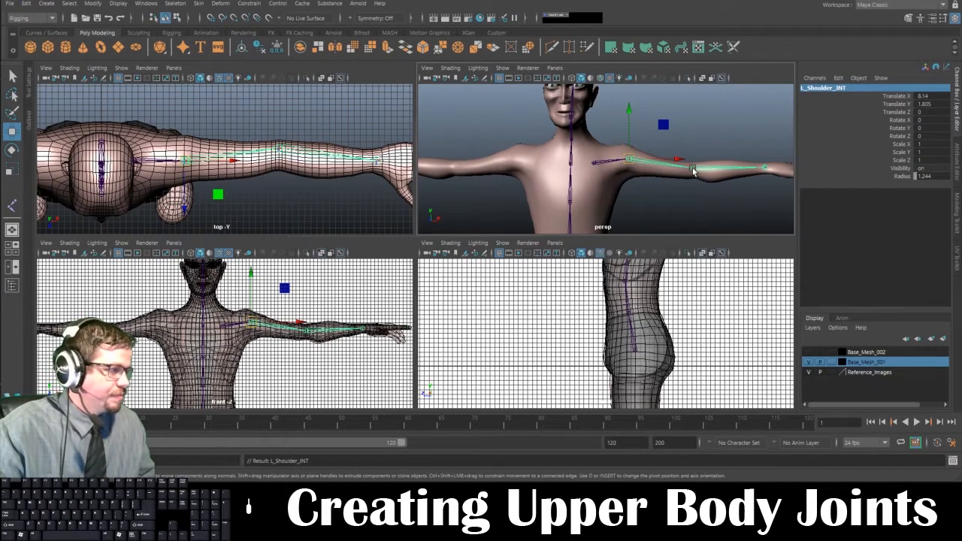
# Step: Rename the left elbow joint as L_Elbow_JNT
pyautogui.click(693, 167)
pyautogui.doubleClick(818, 88)
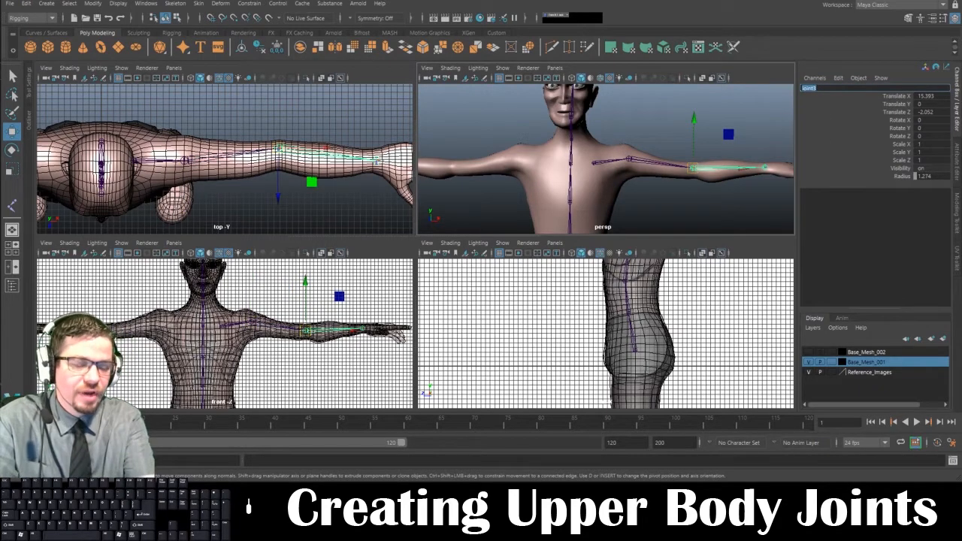
pyautogui.write('L_Elbow_JNT')
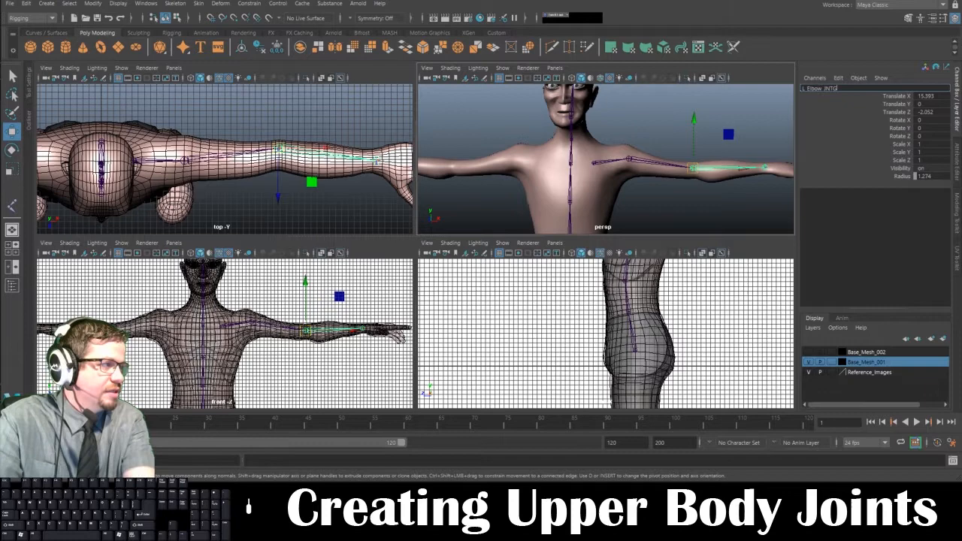
pyautogui.press('Return')
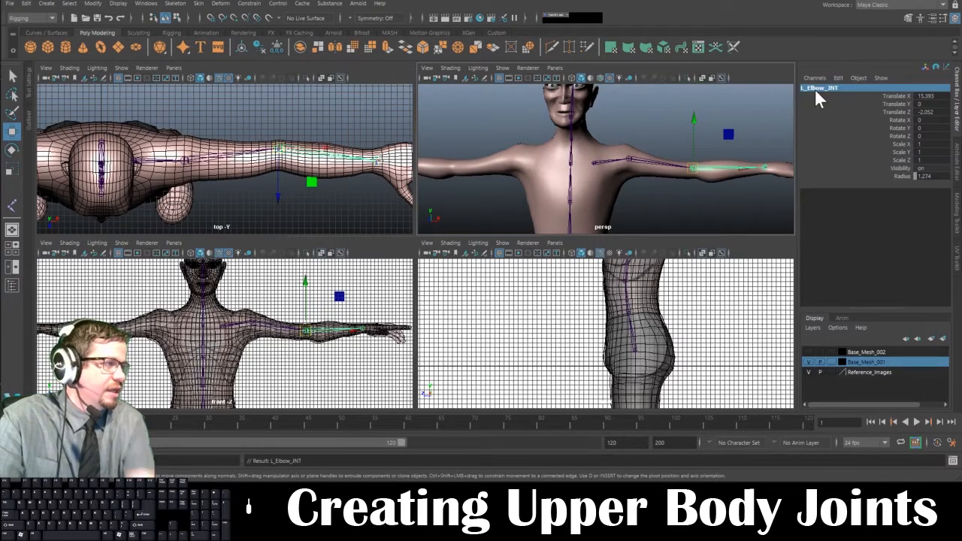
# Step: Rename the left wrist joint as L_Wrist_JNT
pyautogui.press('f')
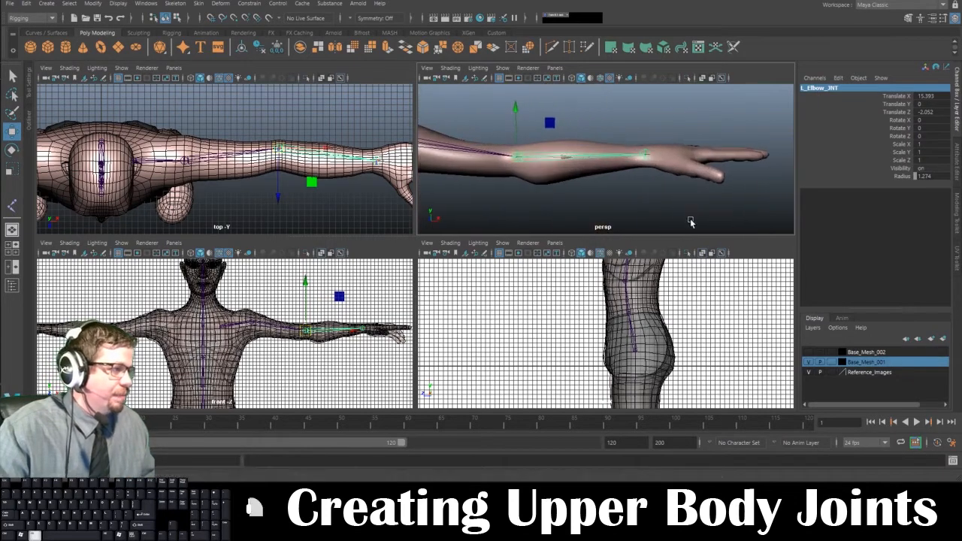
pyautogui.click(646, 154)
pyautogui.doubleClick(809, 88)
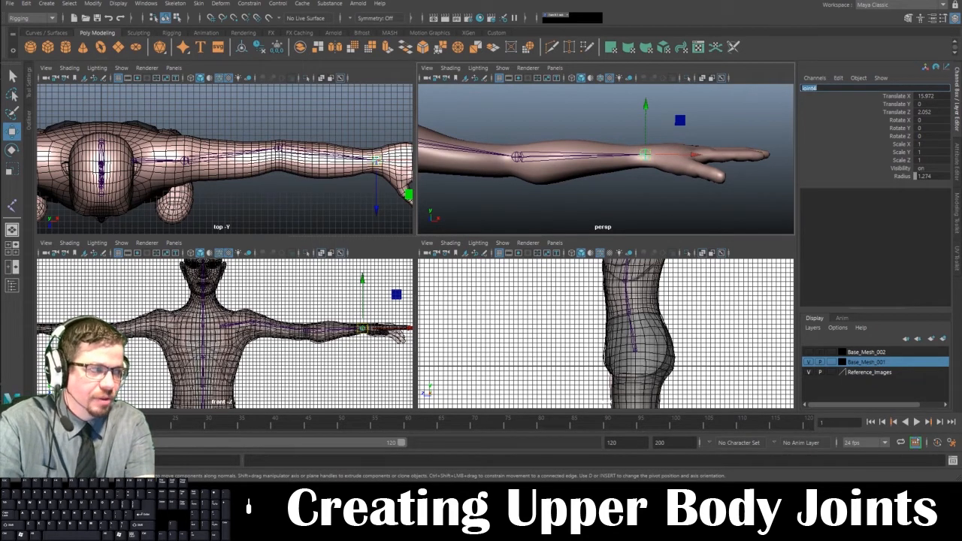
pyautogui.write('L_Wrist')
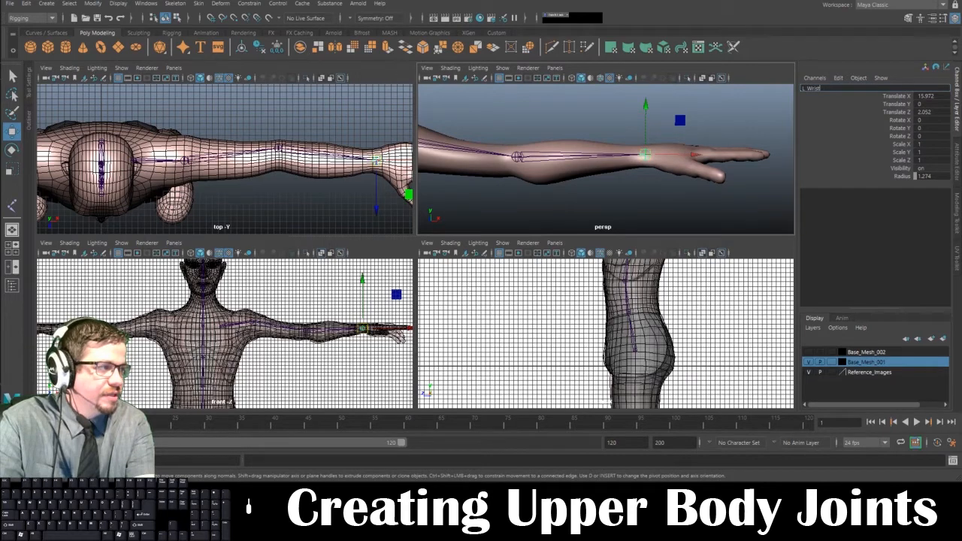
pyautogui.press('Return')
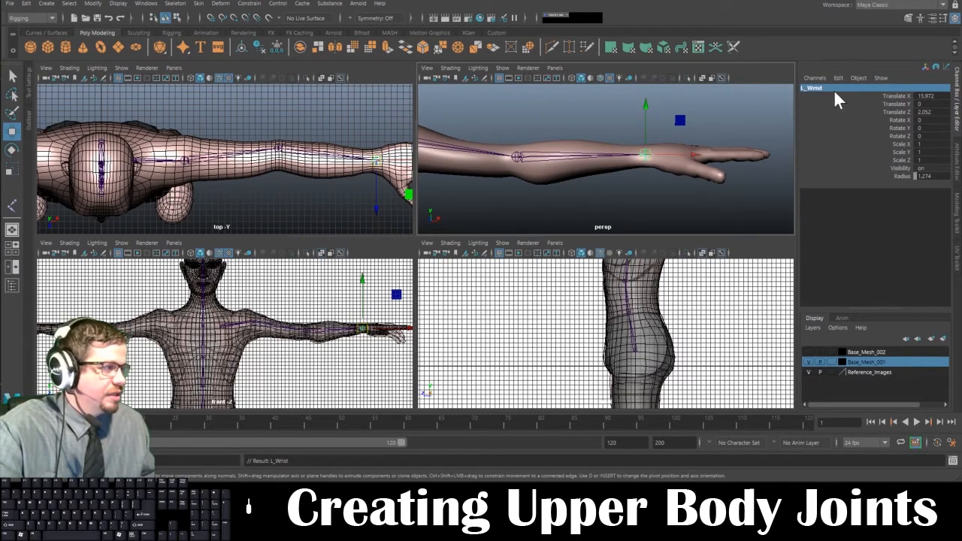
pyautogui.click(834, 90)
pyautogui.click(834, 89)
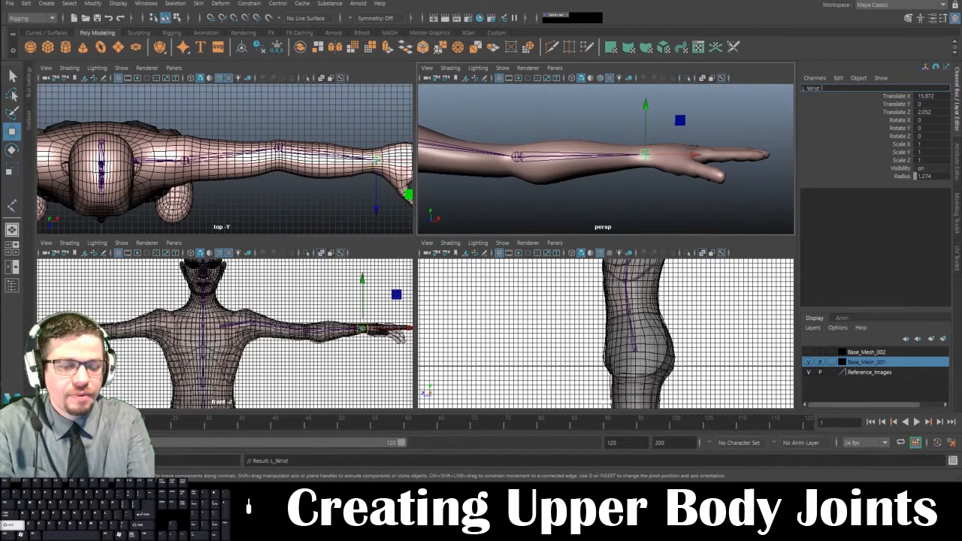
pyautogui.write('_JNT')
pyautogui.press('Return')
pyautogui.keyDown('alt'); pyautogui.moveTo(670, 194); pyautogui.dragTo(659, 182, button='right'); pyautogui.keyUp('alt')
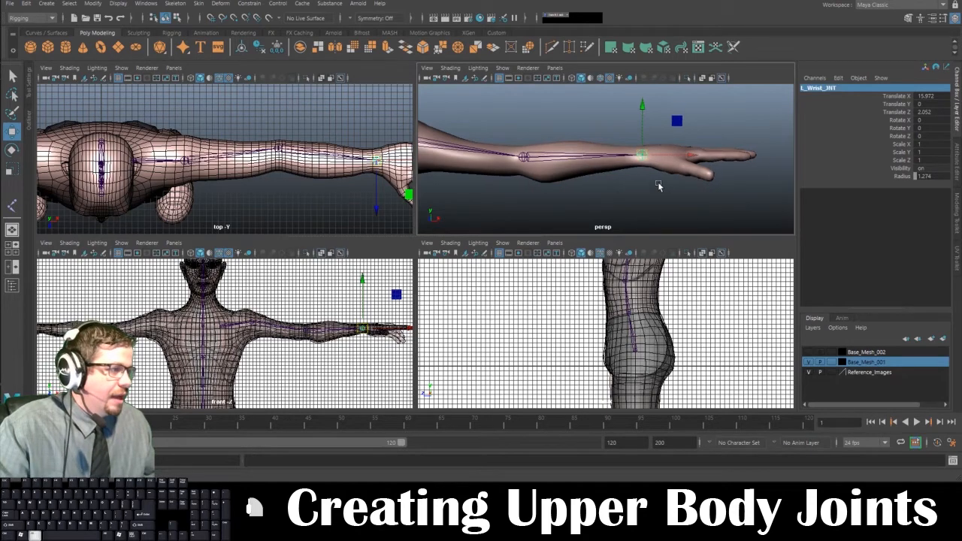
# Step: In the top view, create a straight four-joint chain along the left index finger, from its base through both knuckles to the fingertip
pyautogui.press('f')
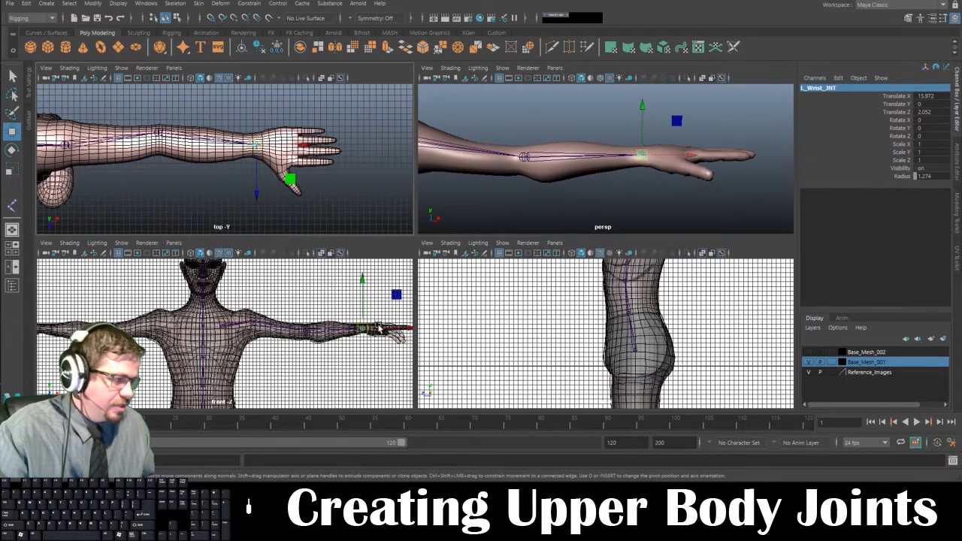
pyautogui.press('f')
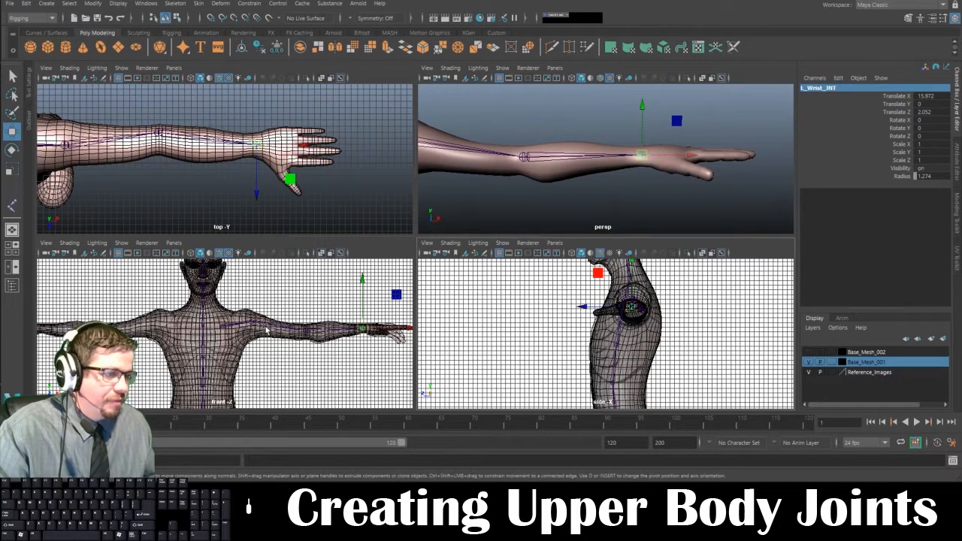
pyautogui.click(350, 128)
pyautogui.press('space')
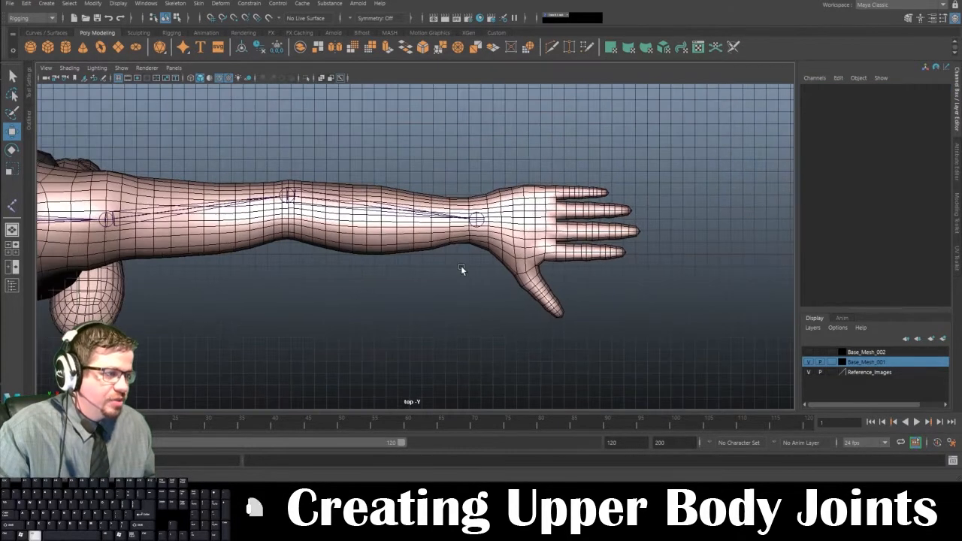
pyautogui.keyDown('alt'); pyautogui.moveTo(461, 269); pyautogui.dragTo(414, 281, button='middle'); pyautogui.keyUp('alt')
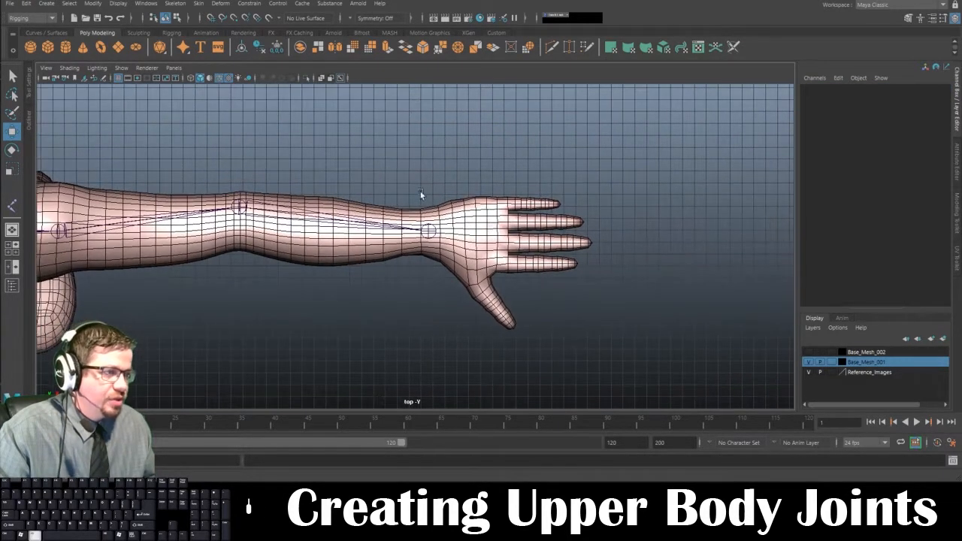
pyautogui.click(175, 3)
pyautogui.click(187, 31)
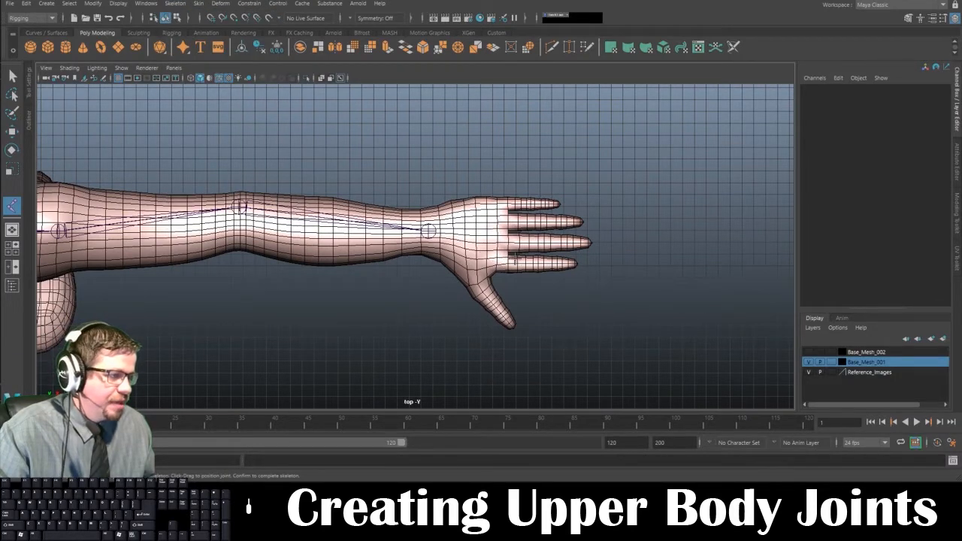
pyautogui.click(506, 263)
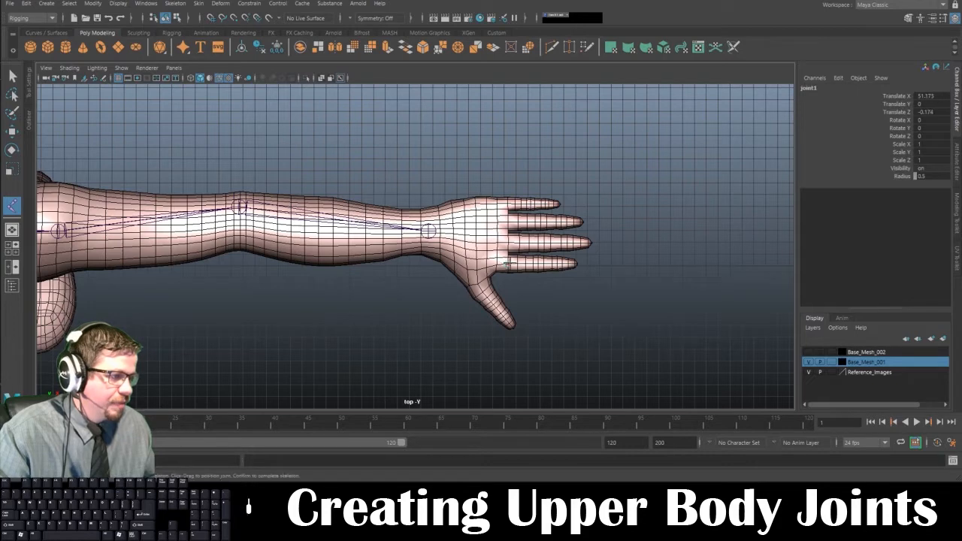
pyautogui.click(536, 263)
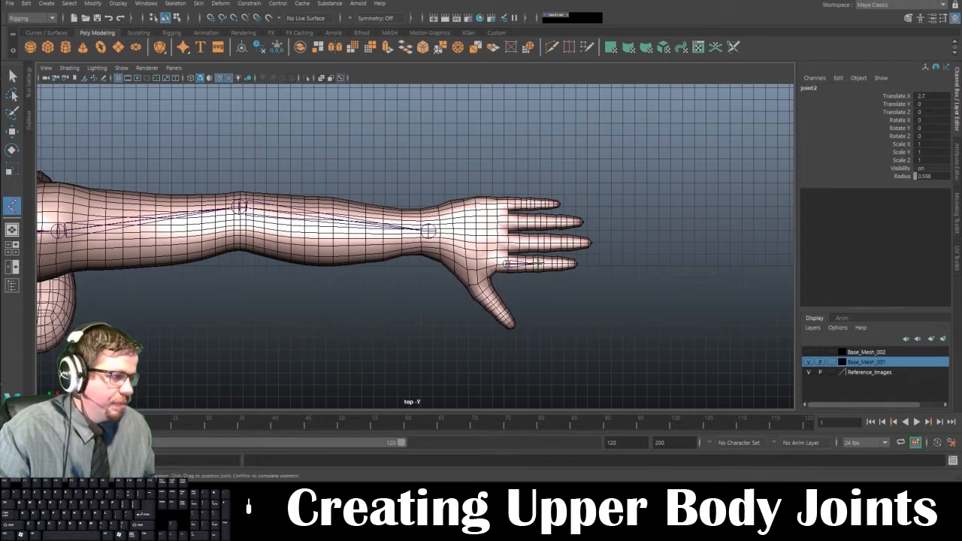
pyautogui.click(560, 264)
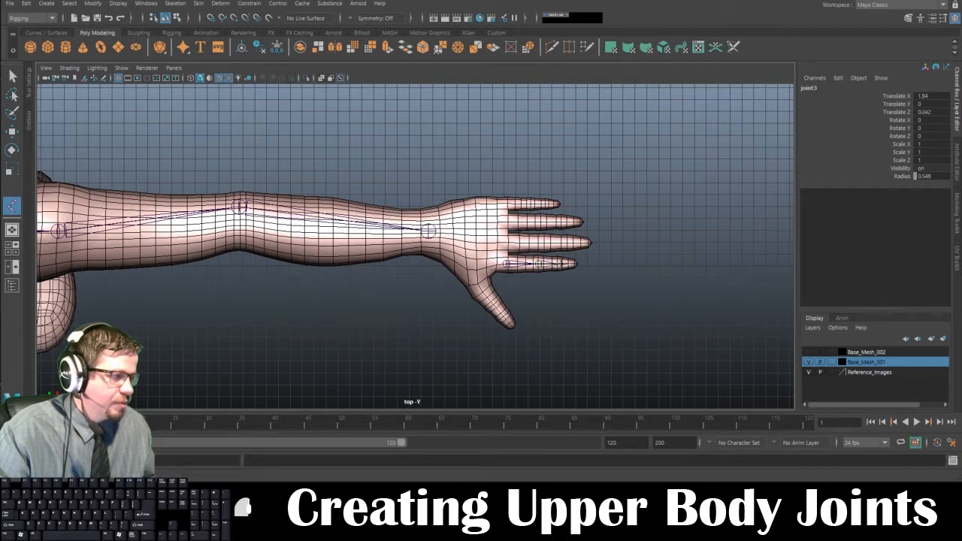
pyautogui.keyDown('shift'); pyautogui.moveTo(560, 264); pyautogui.dragTo(561, 261); pyautogui.keyUp('shift')
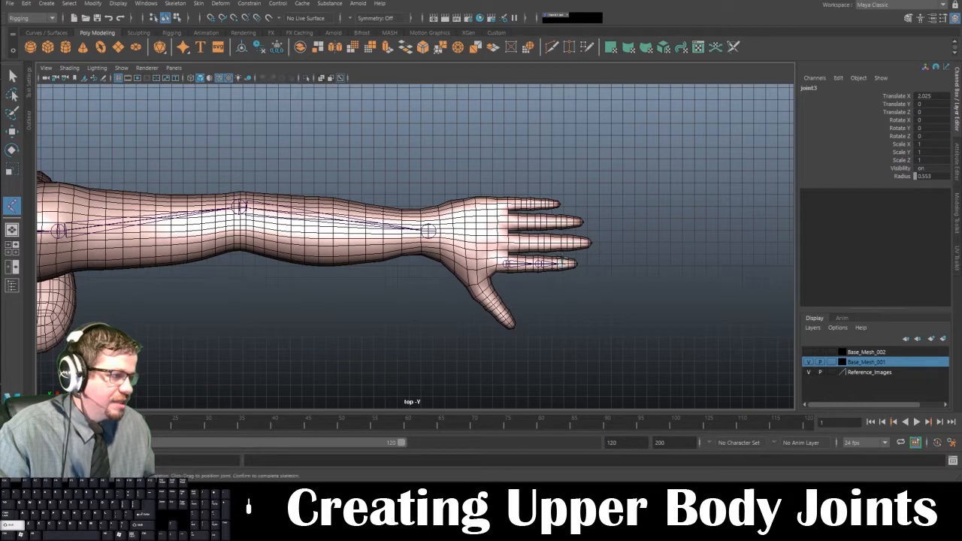
pyautogui.click(579, 264)
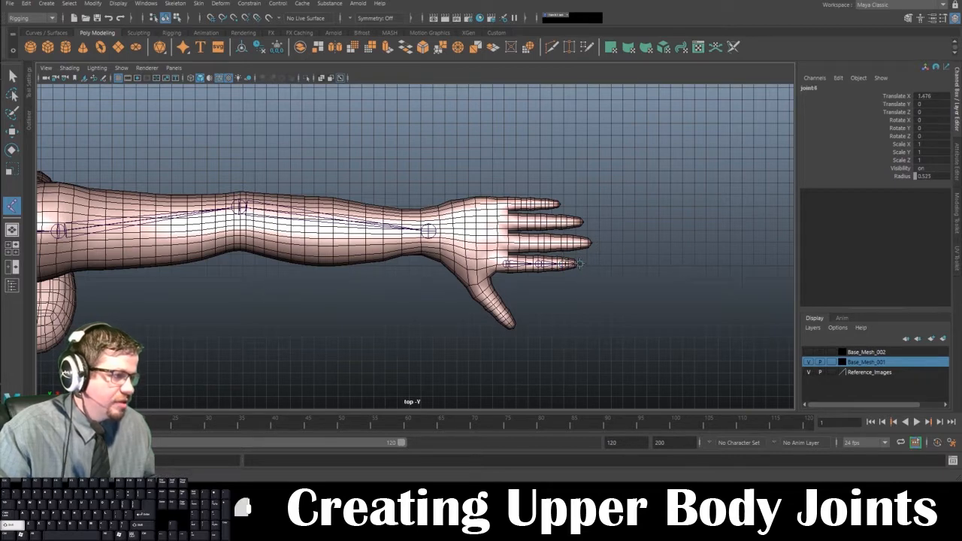
pyautogui.press('w')
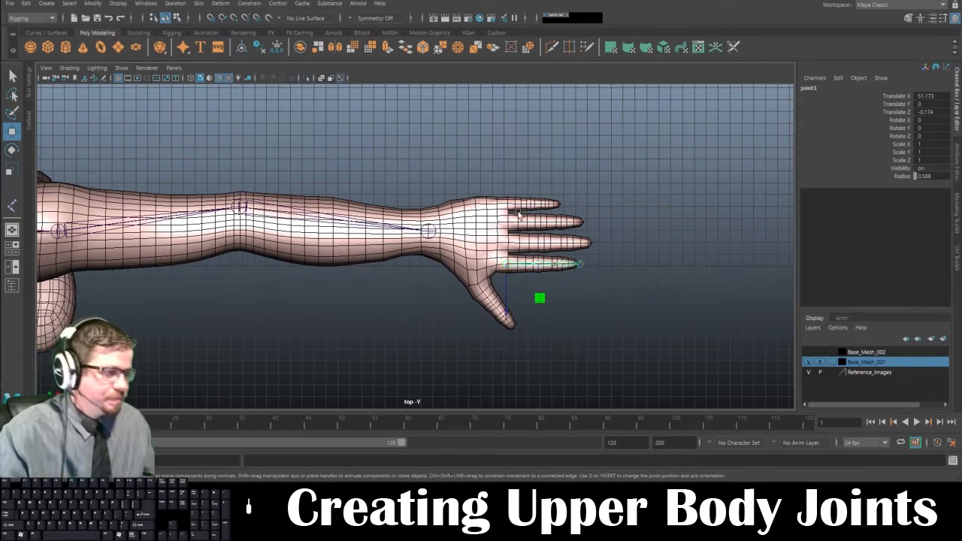
# Step: Try to raise the index finger joint chain to the hand's height in the enlarged front view
pyautogui.keyDown('alt'); pyautogui.moveTo(576, 295); pyautogui.dragTo(577, 292, button='middle'); pyautogui.keyUp('alt')
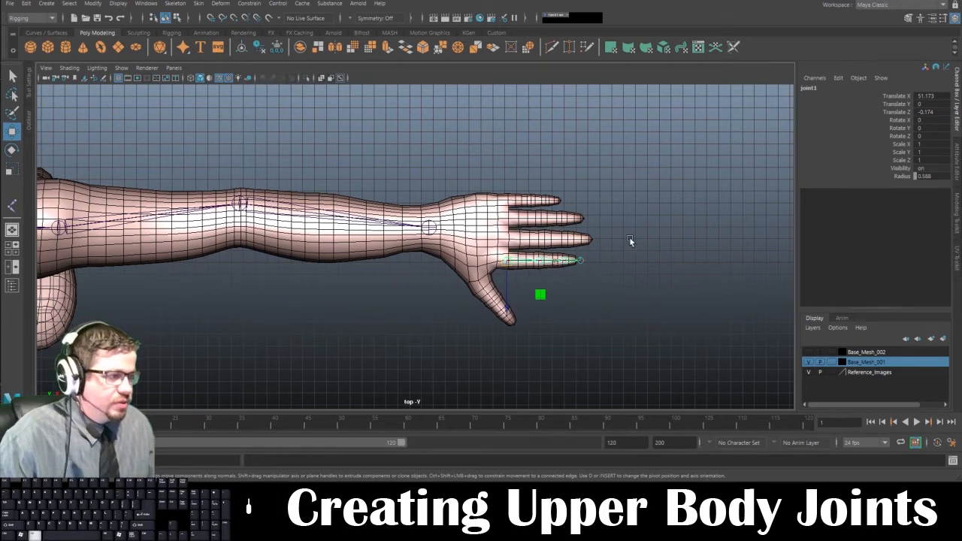
pyautogui.press('space')
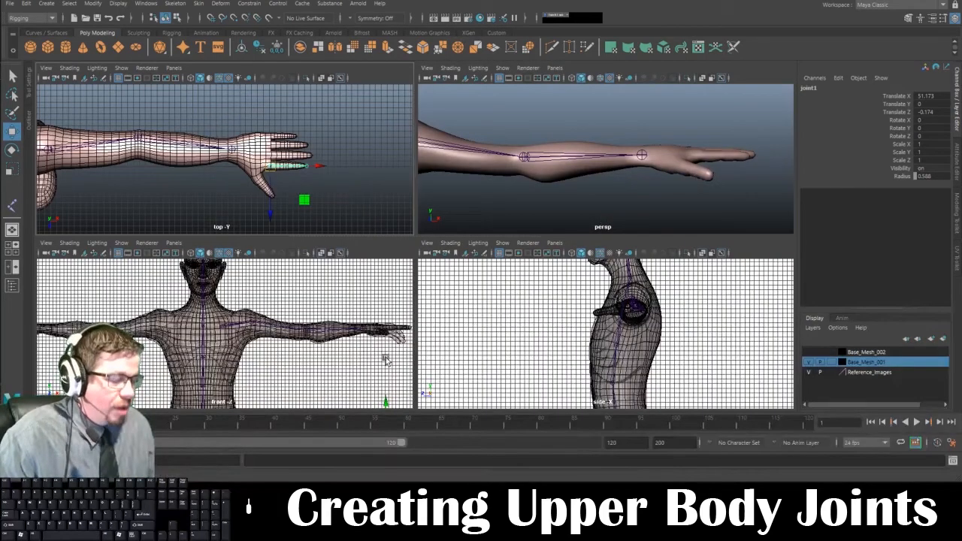
pyautogui.press('space')
pyautogui.keyDown('alt'); pyautogui.moveTo(477, 344); pyautogui.dragTo(311, 191, button='right'); pyautogui.keyUp('alt')
pyautogui.keyDown('alt'); pyautogui.moveTo(456, 284); pyautogui.dragTo(400, 218, button='middle'); pyautogui.keyUp('alt')
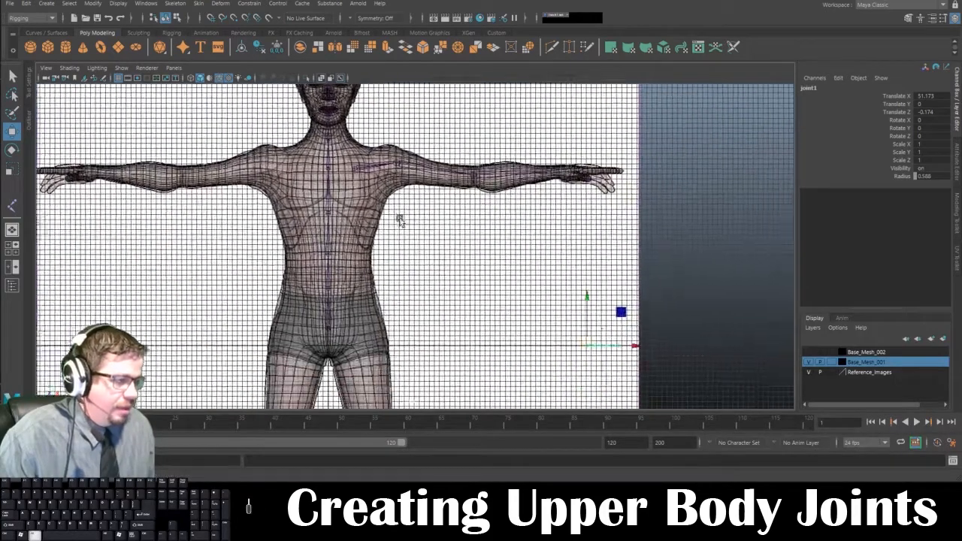
pyautogui.moveTo(587, 296); pyautogui.dragTo(585, 122)
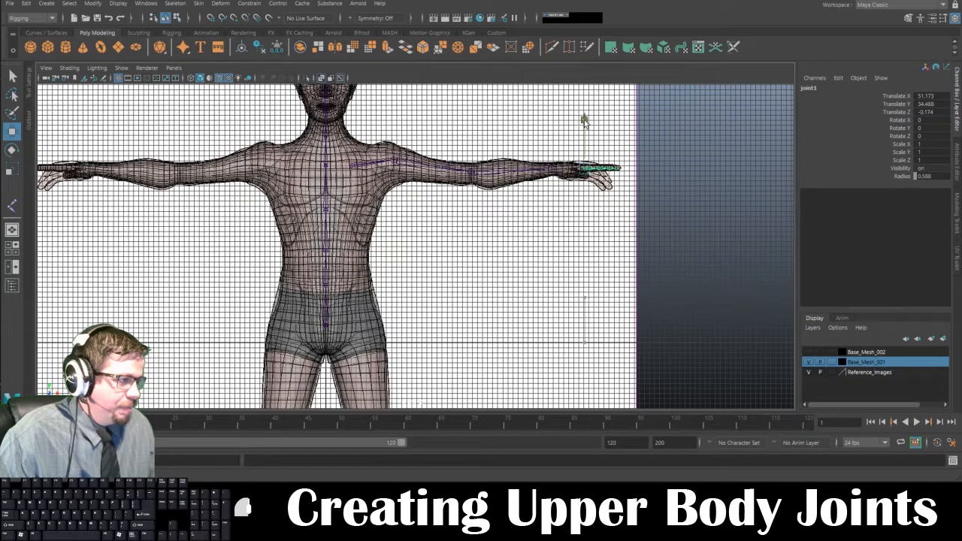
pyautogui.hotkey('ctrl', 'z')
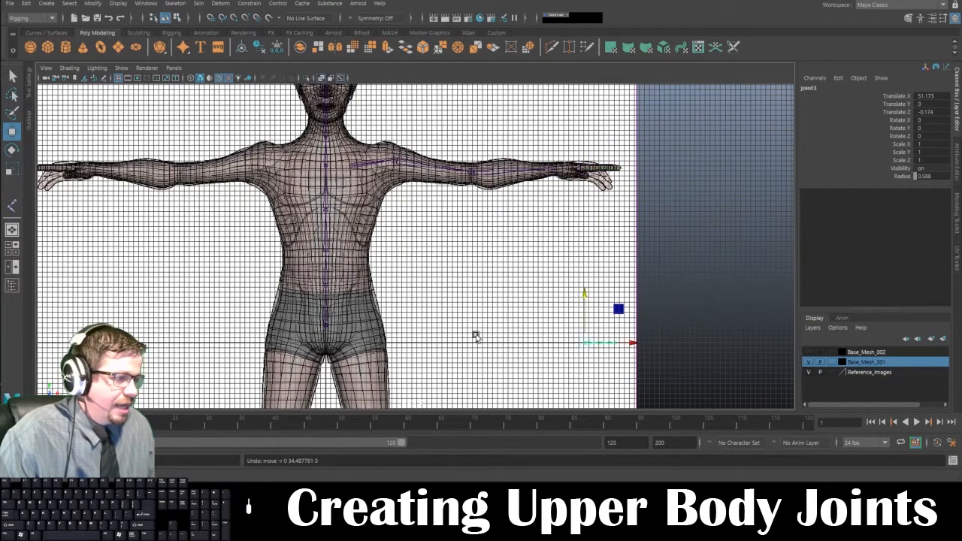
# Step: With all four views showing, raise the index finger joint chain into the finger mesh, to about 34.74 in Translate Y
pyautogui.press('space')
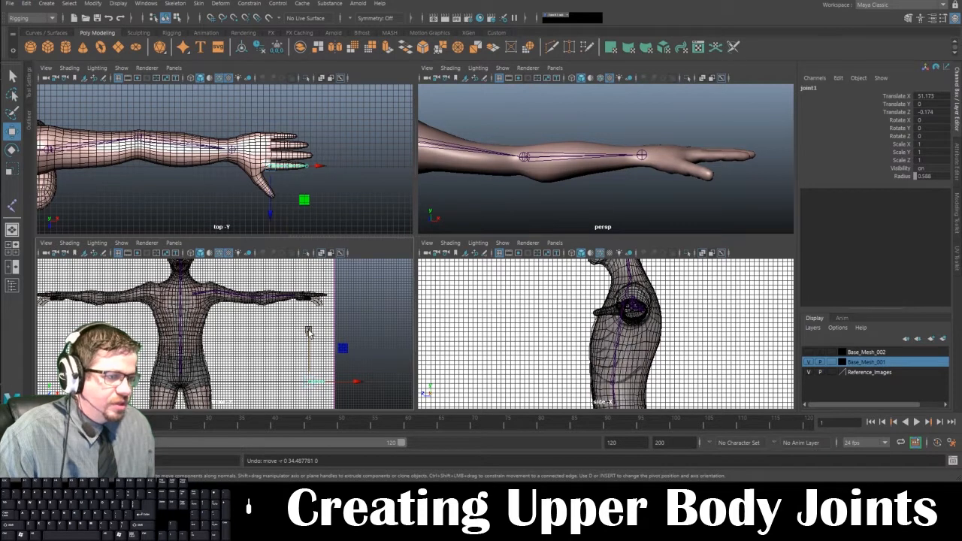
pyautogui.moveTo(309, 332); pyautogui.dragTo(315, 242)
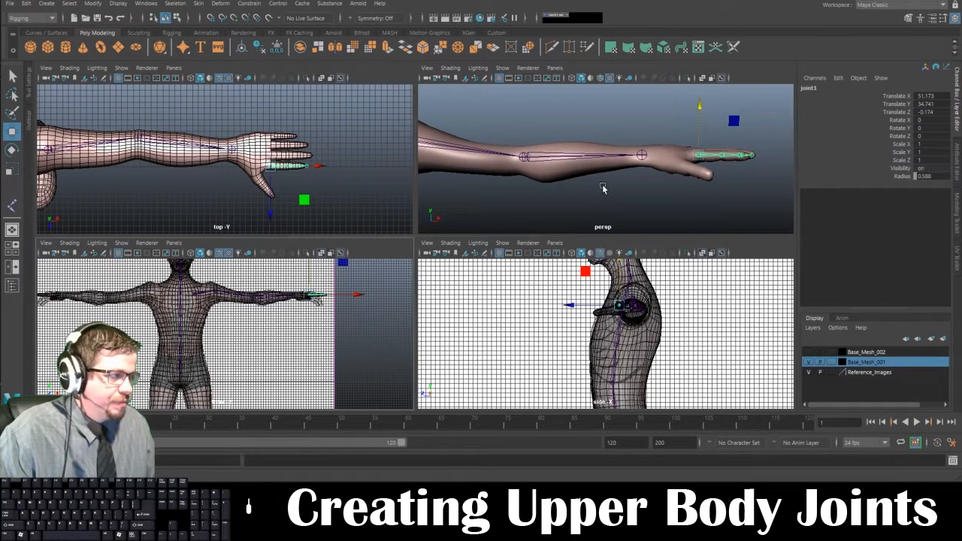
pyautogui.press('space')
pyautogui.moveTo(604, 189)
pyautogui.keyDown('alt'); pyautogui.mouseDown()
pyautogui.moveTo(594, 215)
pyautogui.moveTo(505, 287)
pyautogui.moveTo(549, 203)
pyautogui.moveTo(590, 230)
pyautogui.moveTo(518, 264)
pyautogui.moveTo(602, 253)
pyautogui.moveTo(354, 92)
pyautogui.mouseUp(); pyautogui.keyUp('alt')
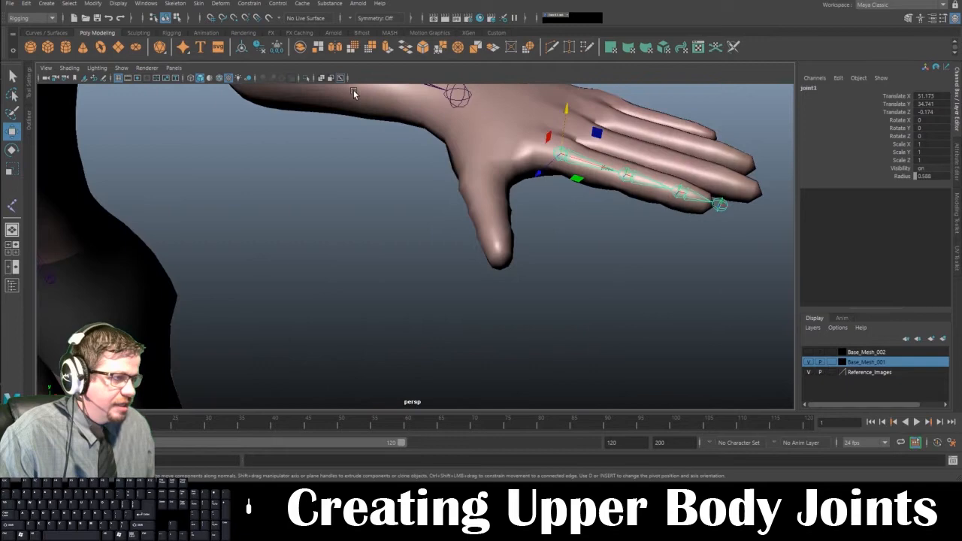
# Step: Show wireframe on shaded in the perspective view and examine how the joints sit inside the index finger
pyautogui.click(70, 68)
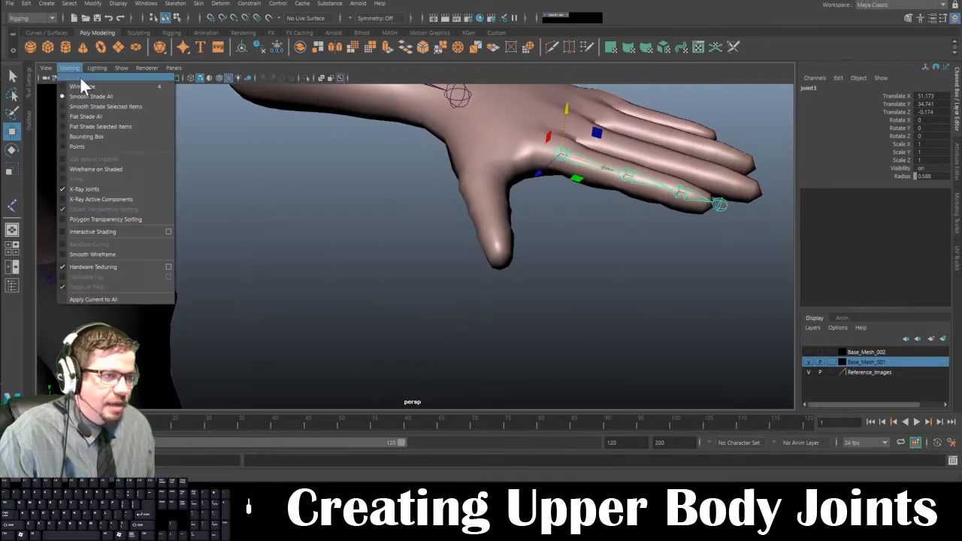
pyautogui.click(117, 168)
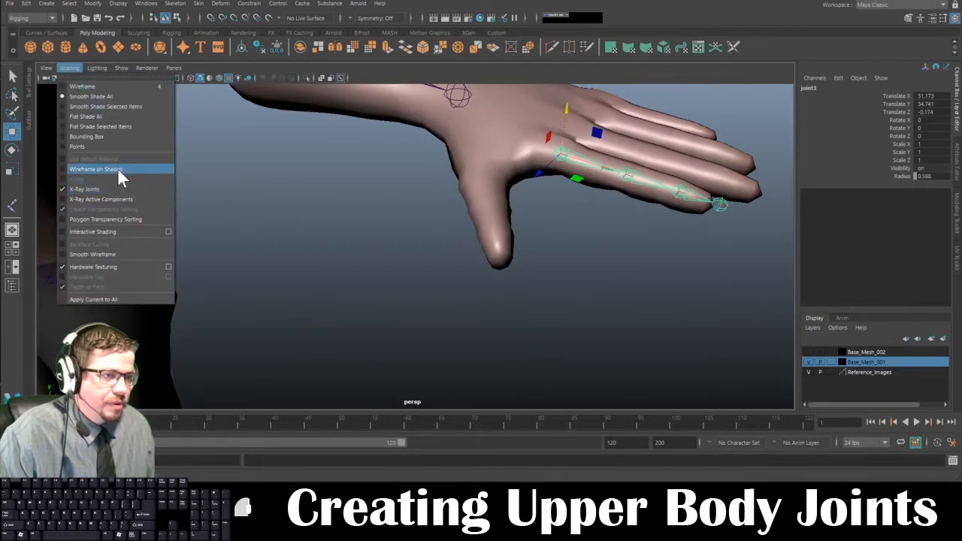
pyautogui.keyDown('alt'); pyautogui.moveTo(428, 180); pyautogui.dragTo(416, 221, button='middle'); pyautogui.keyUp('alt')
pyautogui.keyDown('alt'); pyautogui.moveTo(416, 220); pyautogui.dragTo(96, 85, button='right'); pyautogui.keyUp('alt')
pyautogui.keyDown('alt'); pyautogui.moveTo(97, 86); pyautogui.dragTo(321, 176); pyautogui.keyUp('alt')
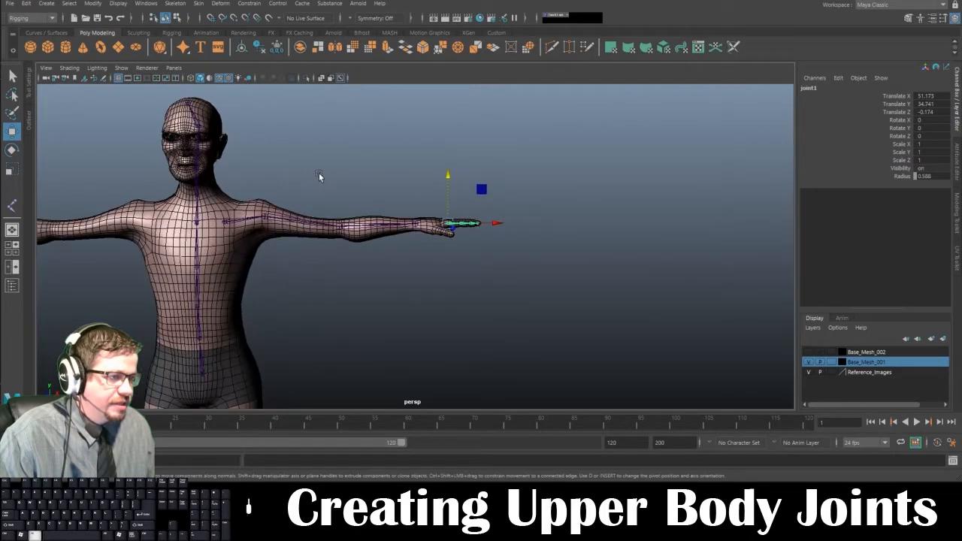
pyautogui.keyDown('alt'); pyautogui.moveTo(321, 176); pyautogui.dragTo(440, 197, button='right'); pyautogui.keyUp('alt')
pyautogui.keyDown('alt'); pyautogui.moveTo(440, 198); pyautogui.dragTo(348, 161); pyautogui.keyUp('alt')
pyautogui.keyDown('alt'); pyautogui.moveTo(349, 161); pyautogui.dragTo(410, 186, button='right'); pyautogui.keyUp('alt')
pyautogui.keyDown('alt'); pyautogui.moveTo(412, 187); pyautogui.dragTo(440, 262); pyautogui.keyUp('alt')
pyautogui.keyDown('alt'); pyautogui.moveTo(440, 262); pyautogui.dragTo(472, 299, button='right'); pyautogui.keyUp('alt')
pyautogui.keyDown('alt'); pyautogui.moveTo(472, 299); pyautogui.dragTo(443, 202); pyautogui.keyUp('alt')
# Step: In the front view, raise the index finger's two middle knuckle joints, the first to about 0.218 in Translate Y
pyautogui.press('space')
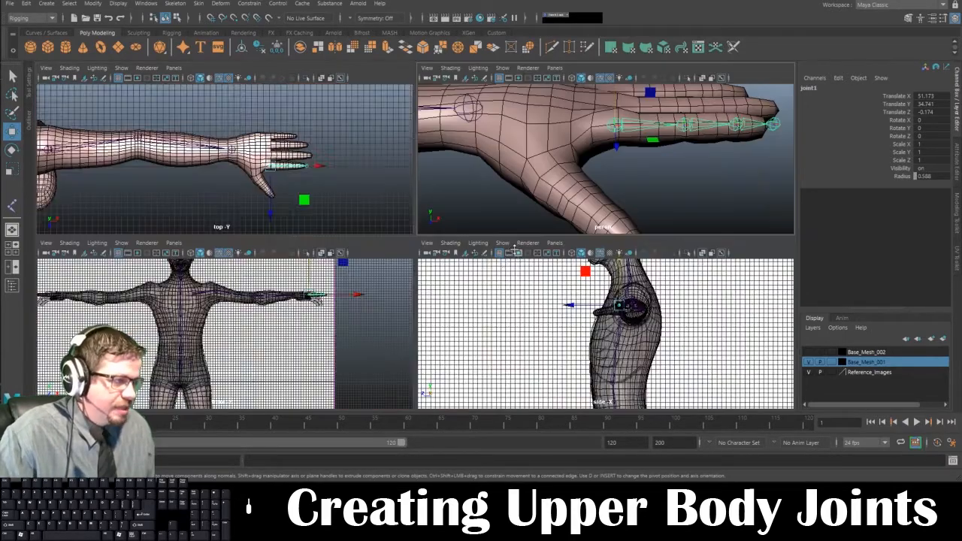
pyautogui.press('space')
pyautogui.press('f')
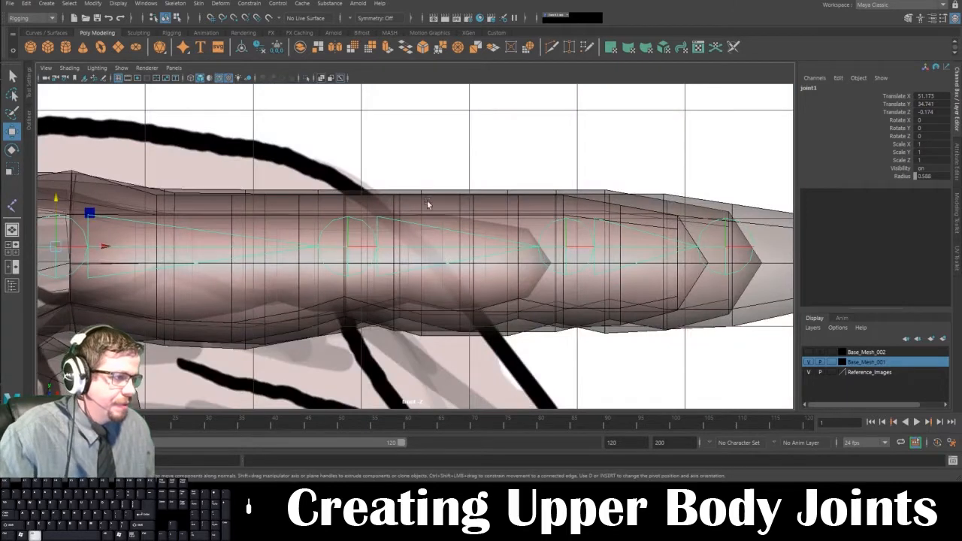
pyautogui.click(346, 246)
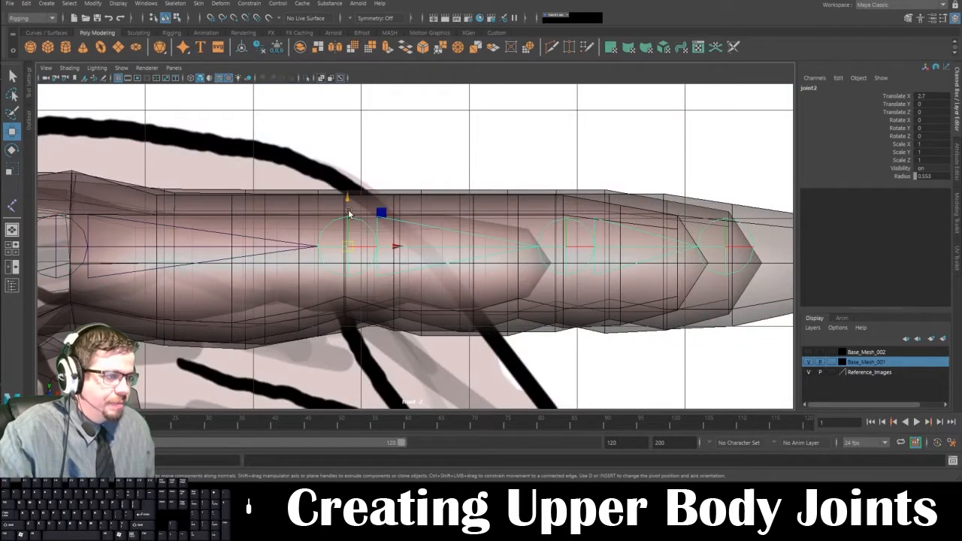
pyautogui.moveTo(348, 209); pyautogui.dragTo(348, 186)
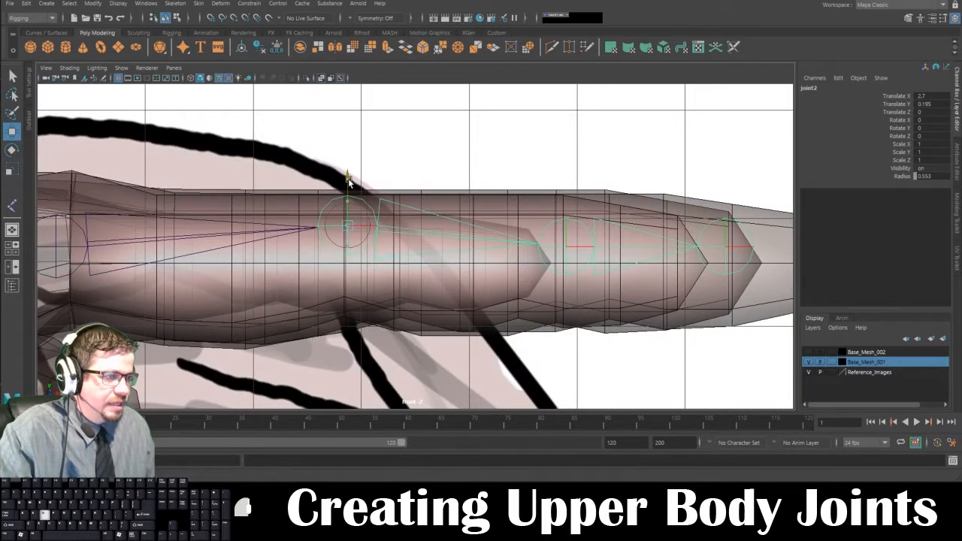
pyautogui.click(566, 246)
pyautogui.moveTo(566, 201); pyautogui.dragTo(565, 183)
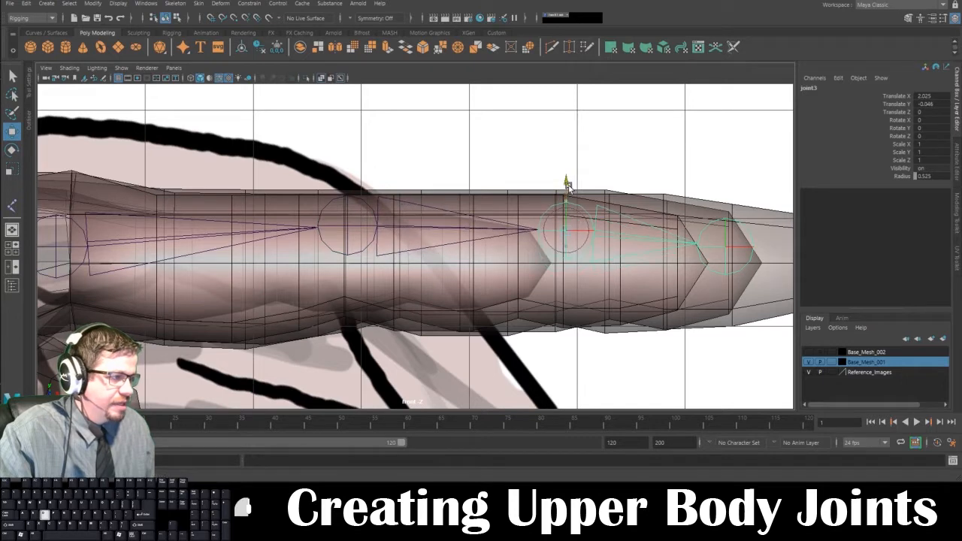
pyautogui.click(344, 220)
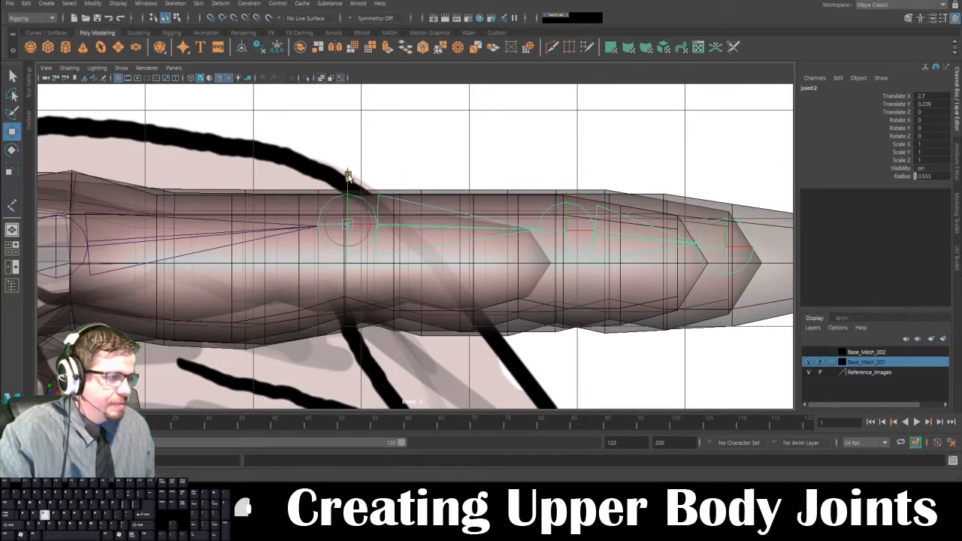
pyautogui.keyDown('alt'); pyautogui.moveTo(185, 224); pyautogui.dragTo(301, 212, button='middle'); pyautogui.keyUp('alt')
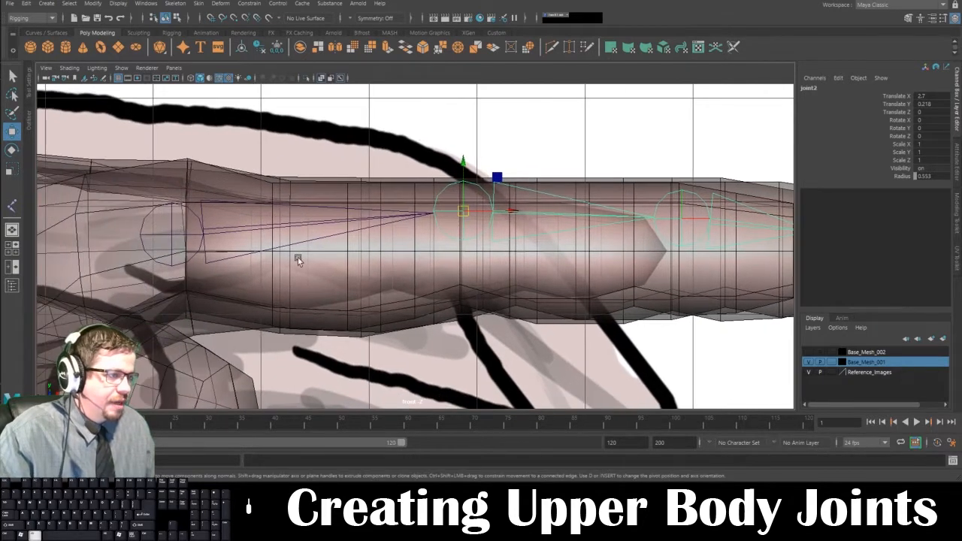
pyautogui.keyDown('alt'); pyautogui.moveTo(286, 251); pyautogui.dragTo(138, 259, button='middle'); pyautogui.keyUp('alt')
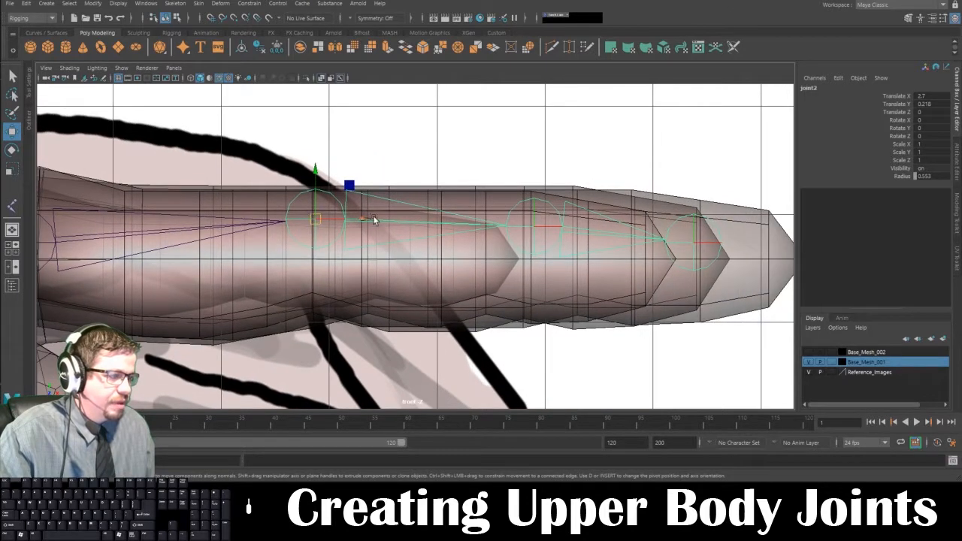
# Step: Lower the end joint of the index finger chain and snap it to the vertex at the fingertip
pyautogui.click(695, 241)
pyautogui.moveTo(695, 193); pyautogui.dragTo(695, 207)
pyautogui.press('space')
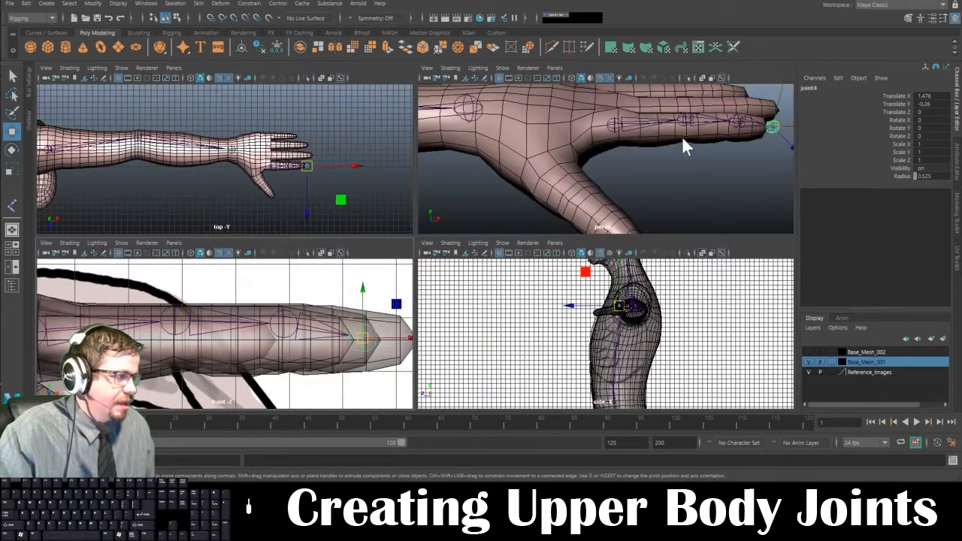
pyautogui.press('space')
pyautogui.keyDown('alt'); pyautogui.moveTo(682, 137); pyautogui.dragTo(482, 172); pyautogui.keyUp('alt')
pyautogui.keyDown('alt'); pyautogui.moveTo(481, 173); pyautogui.dragTo(558, 304, button='right'); pyautogui.keyUp('alt')
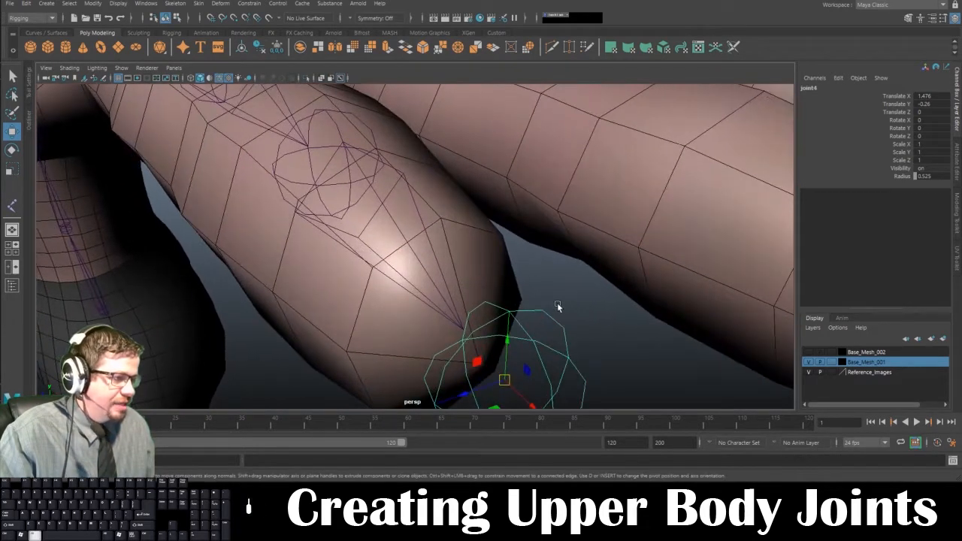
pyautogui.keyDown('alt'); pyautogui.moveTo(558, 305); pyautogui.dragTo(576, 290, button='middle'); pyautogui.keyUp('alt')
pyautogui.press('v')
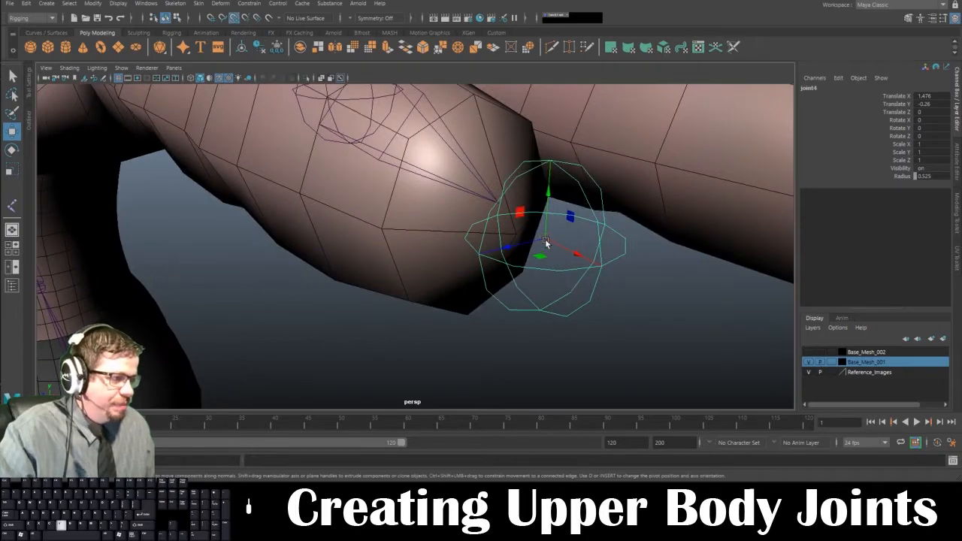
pyautogui.moveTo(545, 240); pyautogui.dragTo(523, 277)
pyautogui.keyDown('alt'); pyautogui.moveTo(522, 277); pyautogui.dragTo(471, 278, button='right'); pyautogui.keyUp('alt')
pyautogui.keyDown('alt'); pyautogui.moveTo(471, 277); pyautogui.dragTo(531, 234); pyautogui.keyUp('alt')
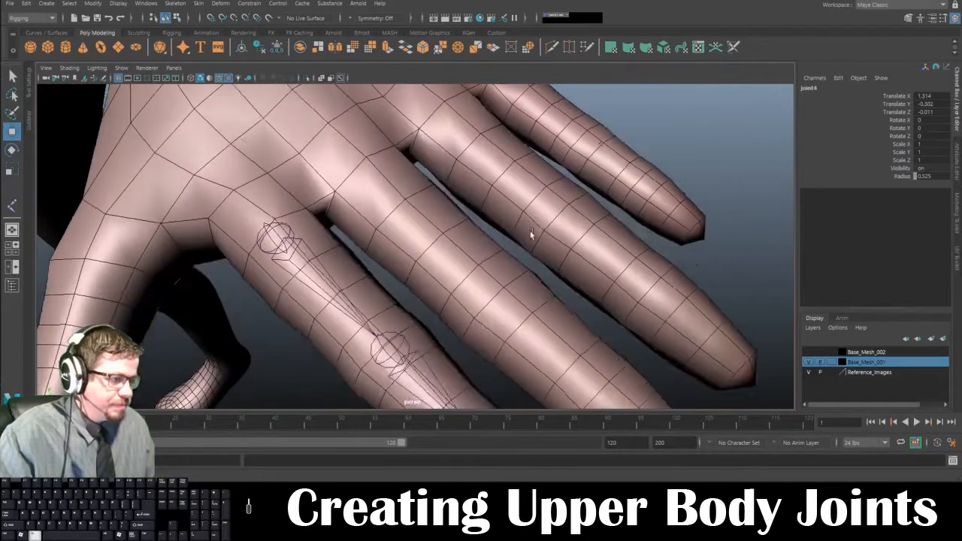
# Step: Rename the index finger's base joint as L_Index_1_JNT and copy the name
pyautogui.keyDown('alt'); pyautogui.moveTo(533, 380); pyautogui.dragTo(503, 311, button='middle'); pyautogui.keyUp('alt')
pyautogui.keyDown('alt'); pyautogui.moveTo(503, 314); pyautogui.dragTo(522, 287); pyautogui.keyUp('alt')
pyautogui.keyDown('alt'); pyautogui.moveTo(522, 287); pyautogui.dragTo(335, 292, button='right'); pyautogui.keyUp('alt')
pyautogui.click(278, 309)
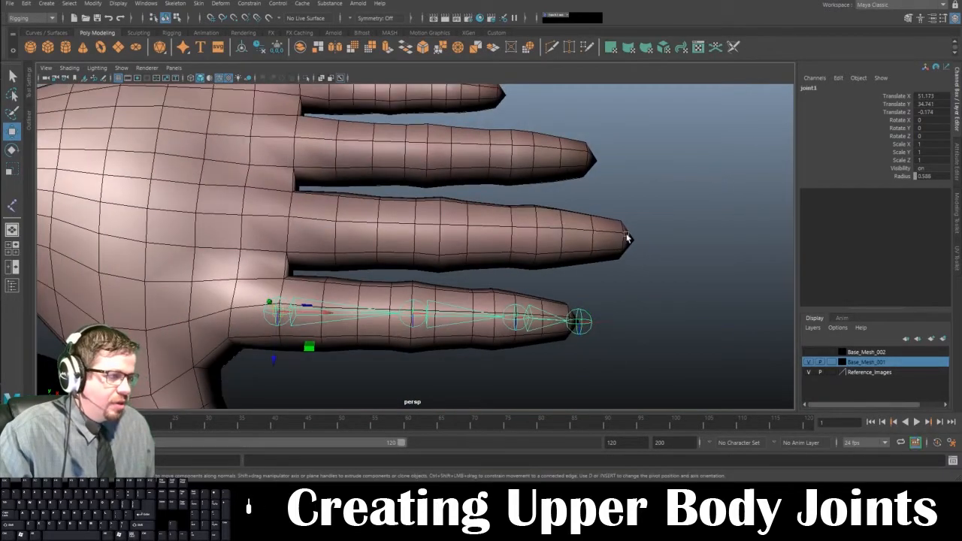
pyautogui.click(810, 88)
pyautogui.press('BackSpace')
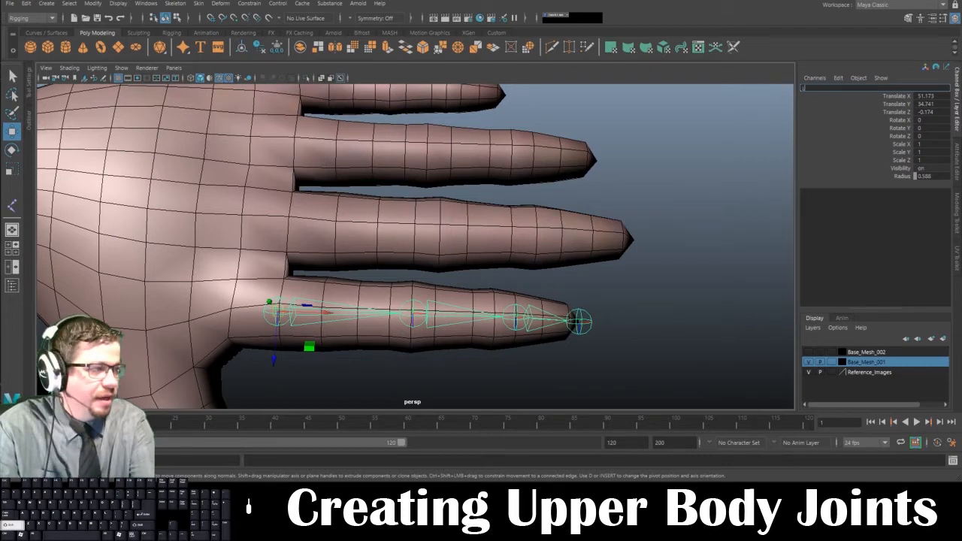
pyautogui.write('L_Index_1_J')
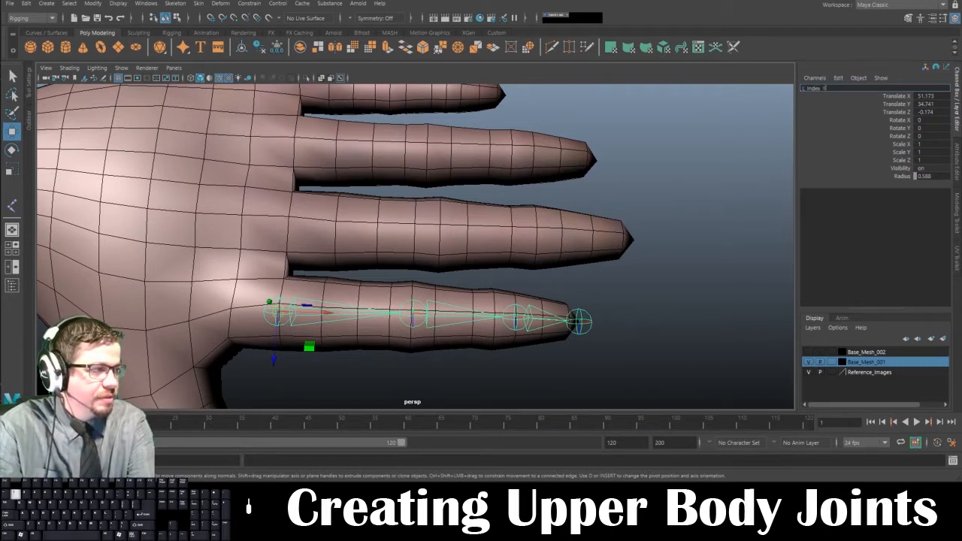
pyautogui.write('NT')
pyautogui.press('Return')
pyautogui.hotkey('ctrl', 'c')
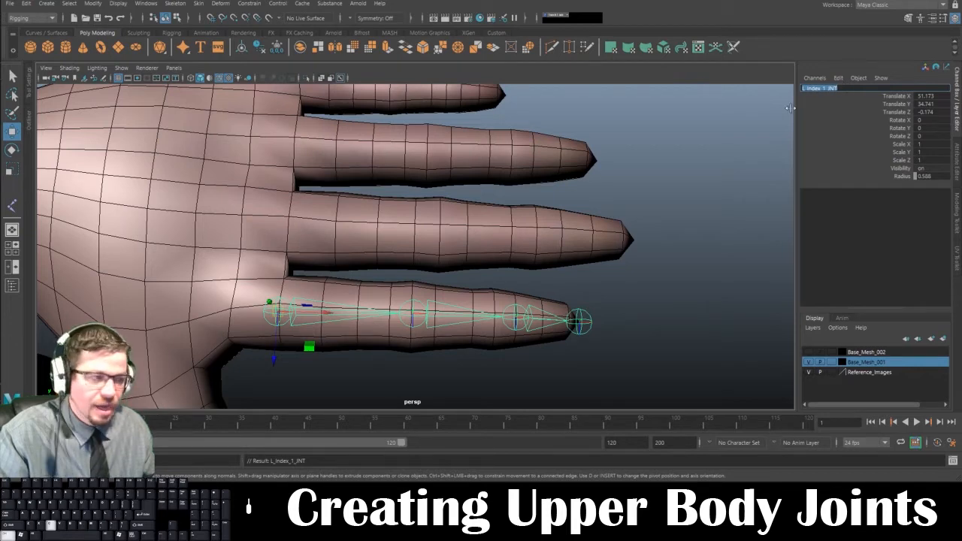
# Step: Rename the second joint of the index finger chain to L_Index_2_JNT
pyautogui.click(415, 306)
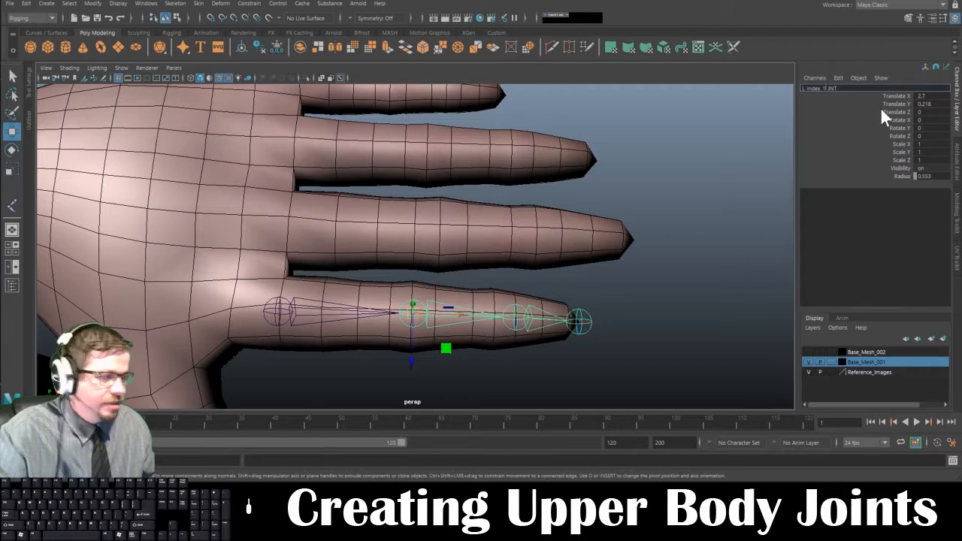
pyautogui.press('BackSpace')
pyautogui.write('2')
pyautogui.press('Return')
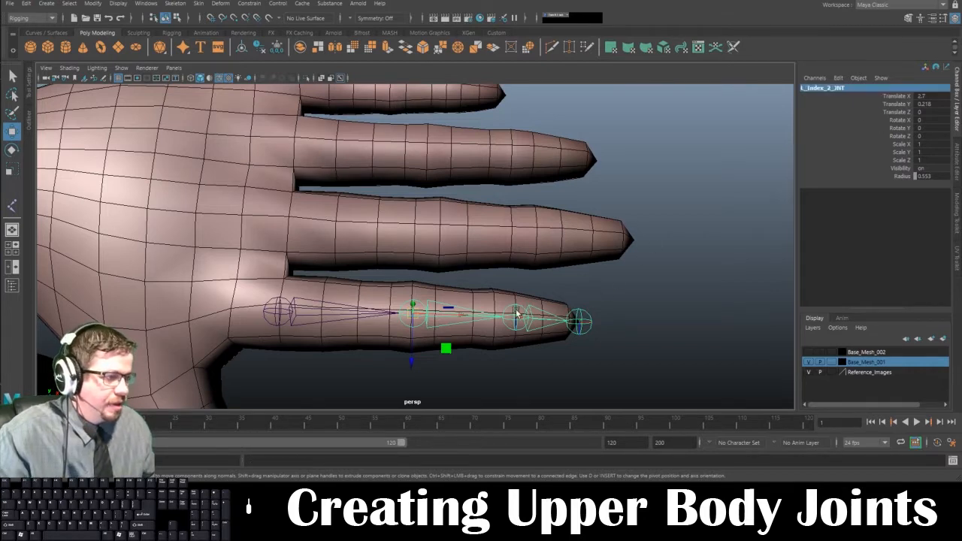
# Step: Rename the index finger's third joint L_Index_3_JNT and its fingertip joint L_Index_4_JNT
pyautogui.click(516, 314)
pyautogui.click(821, 88)
pyautogui.hotkey('ctrl', 'v')
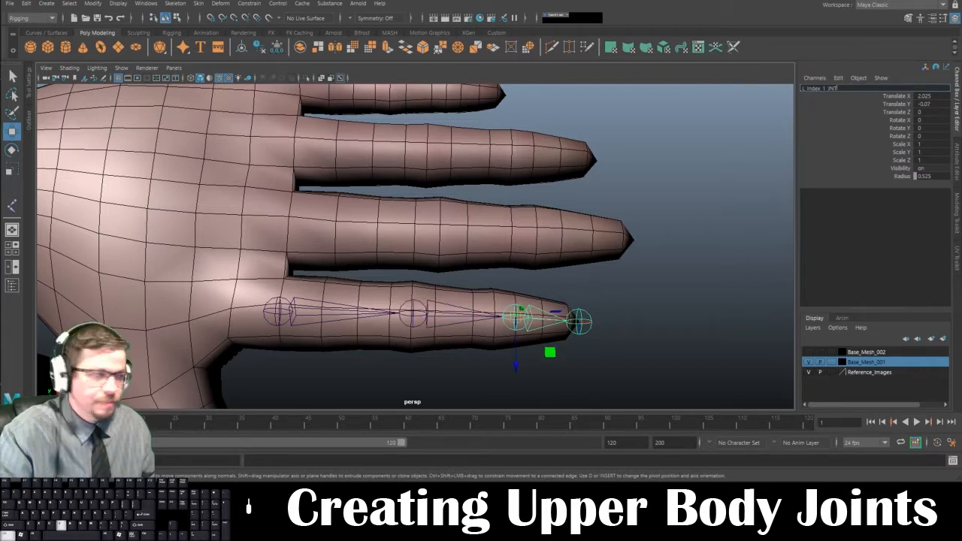
pyautogui.click(579, 322)
pyautogui.click(816, 88)
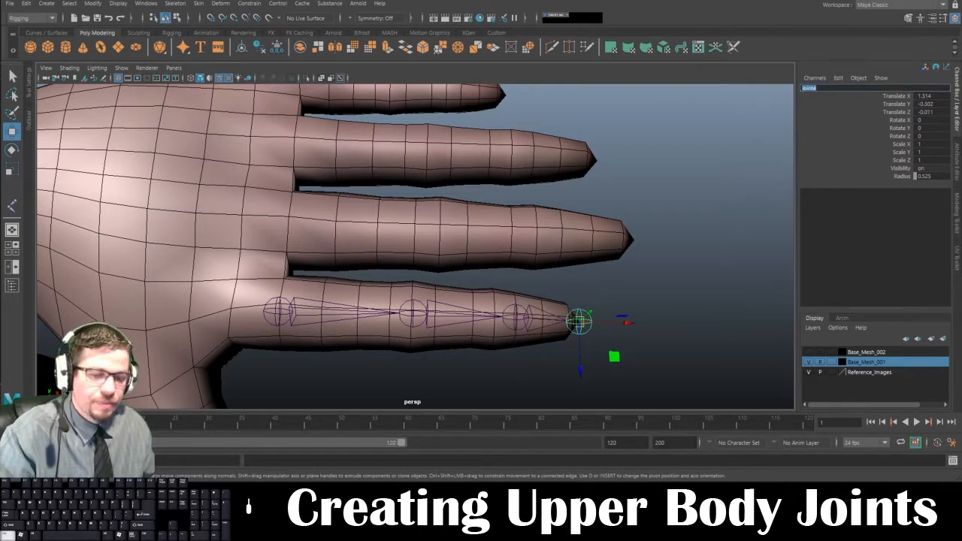
pyautogui.hotkey('ctrl', 'v')
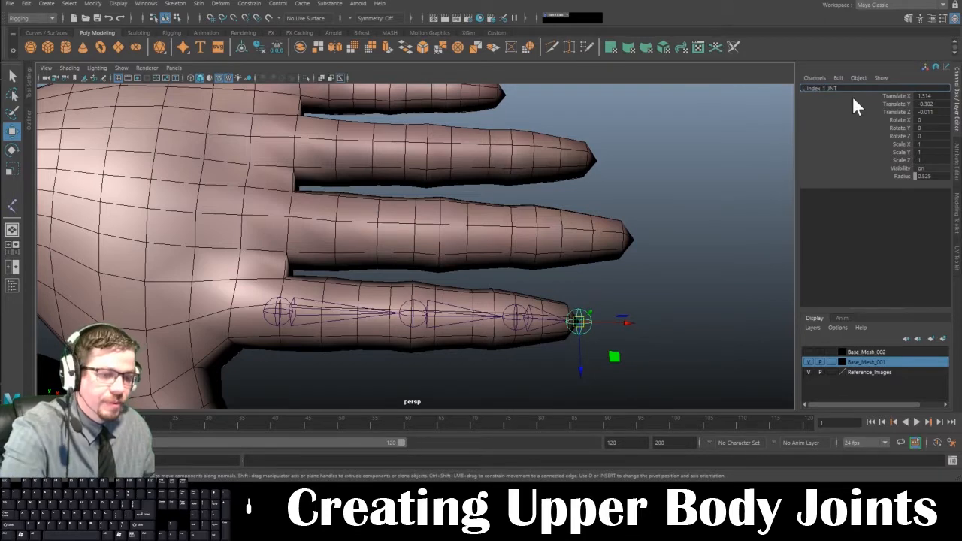
pyautogui.press('Return')
# Step: Duplicate the whole index finger joint chain and move the copy onto the middle finger, at a Translate Z of about -2.18
pyautogui.click(272, 315)
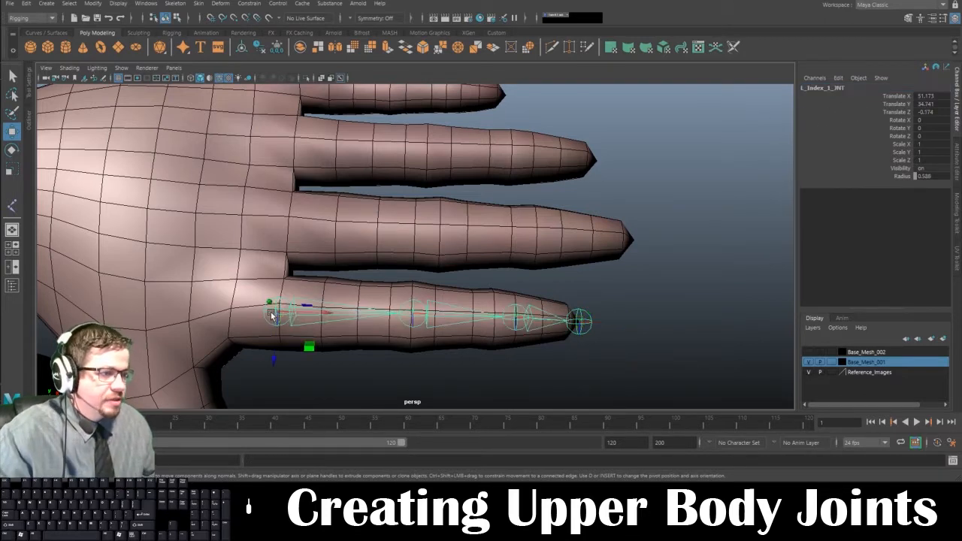
pyautogui.keyDown('alt'); pyautogui.moveTo(504, 297); pyautogui.dragTo(438, 255, button='right'); pyautogui.keyUp('alt')
pyautogui.keyDown('alt'); pyautogui.moveTo(437, 255); pyautogui.dragTo(415, 261); pyautogui.keyUp('alt')
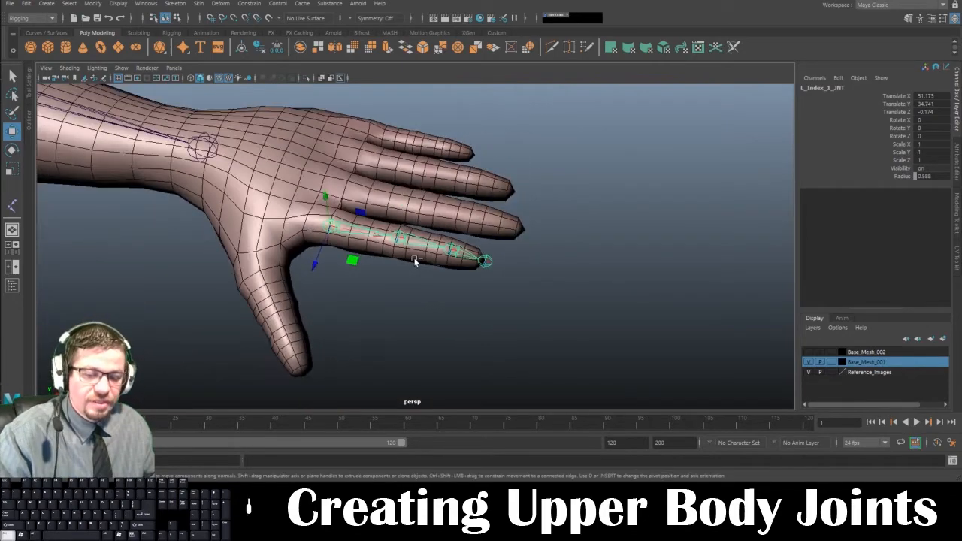
pyautogui.hotkey('ctrl', 'd')
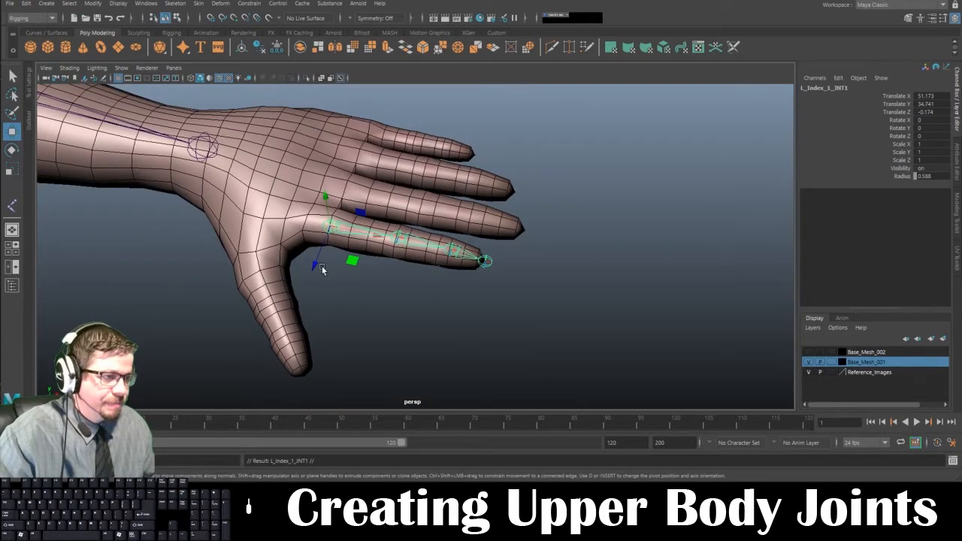
pyautogui.moveTo(322, 269); pyautogui.dragTo(415, 271)
# Step: In the top view, centre the duplicated chain across the middle finger's width at a Translate Z of about -1.94
pyautogui.press('space')
pyautogui.press('space')
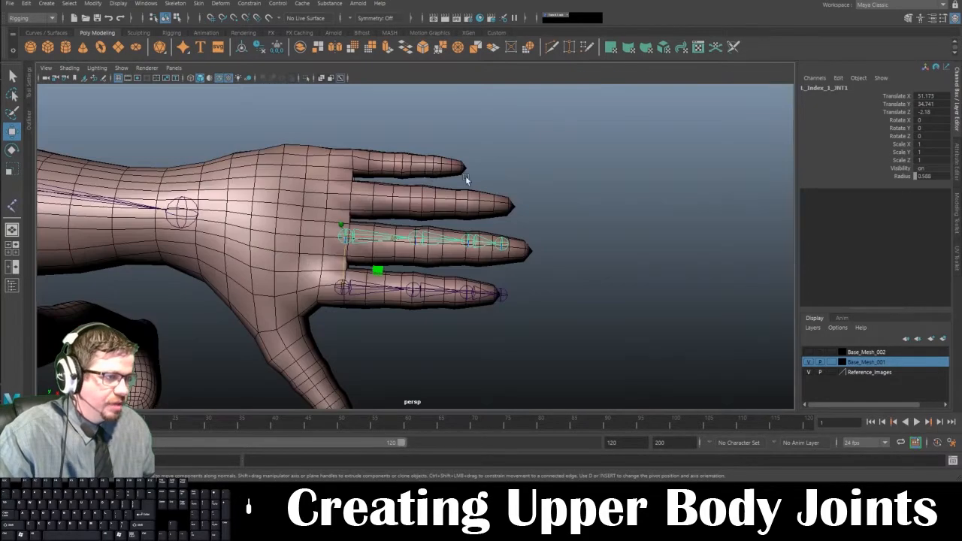
pyautogui.press('space')
pyautogui.press('space')
pyautogui.scroll(10, 421, 241)
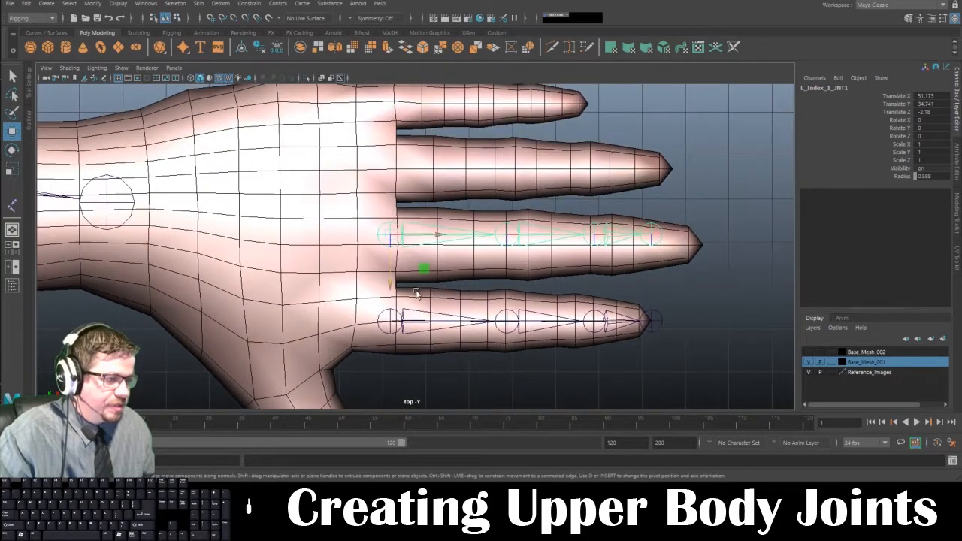
pyautogui.moveTo(391, 286); pyautogui.dragTo(390, 296)
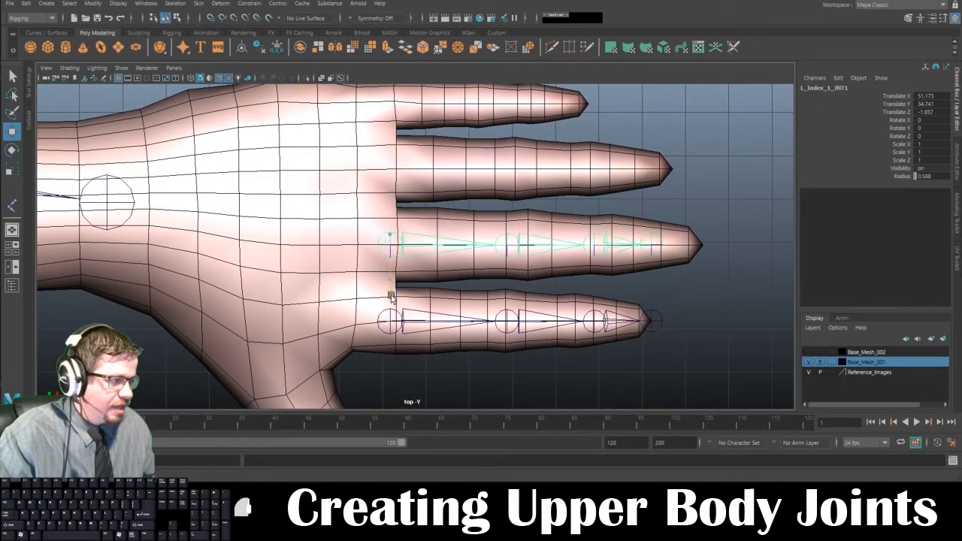
# Step: Slide the middle finger's second, third and tip joints onto its knuckles and fingertip, at Translate X of about 3.19, 1.96 and 2.1
pyautogui.click(508, 245)
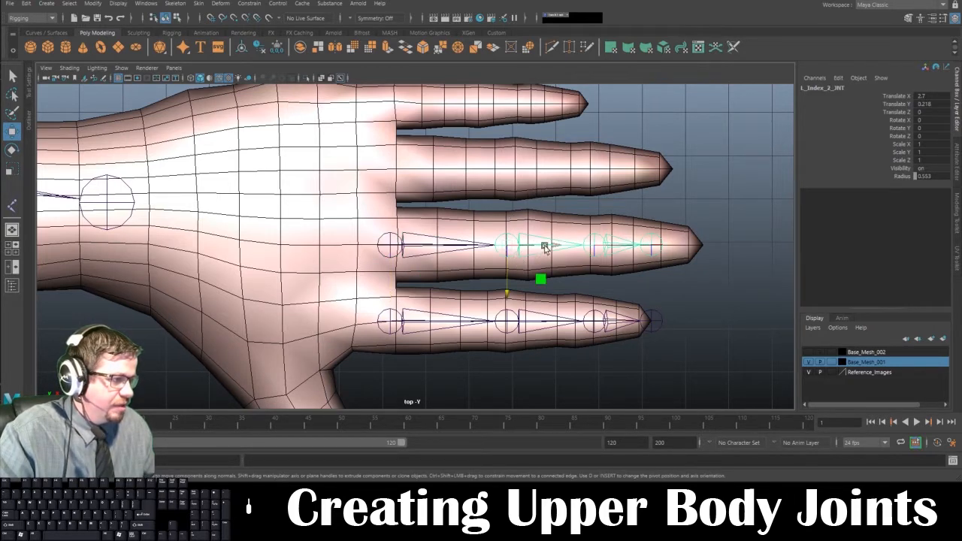
pyautogui.moveTo(549, 245); pyautogui.dragTo(570, 246, button='middle')
pyautogui.click(622, 244)
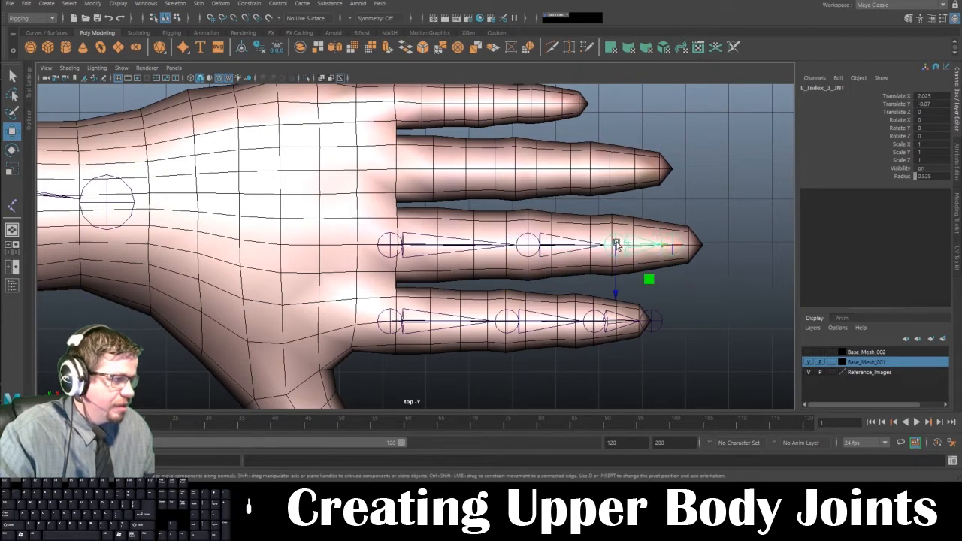
pyautogui.click(676, 247)
pyautogui.moveTo(679, 244); pyautogui.dragTo(709, 244, button='middle')
# Step: In the perspective view, rename the root joint of the middle finger chain to L_Middle_1_JNT
pyautogui.press('space')
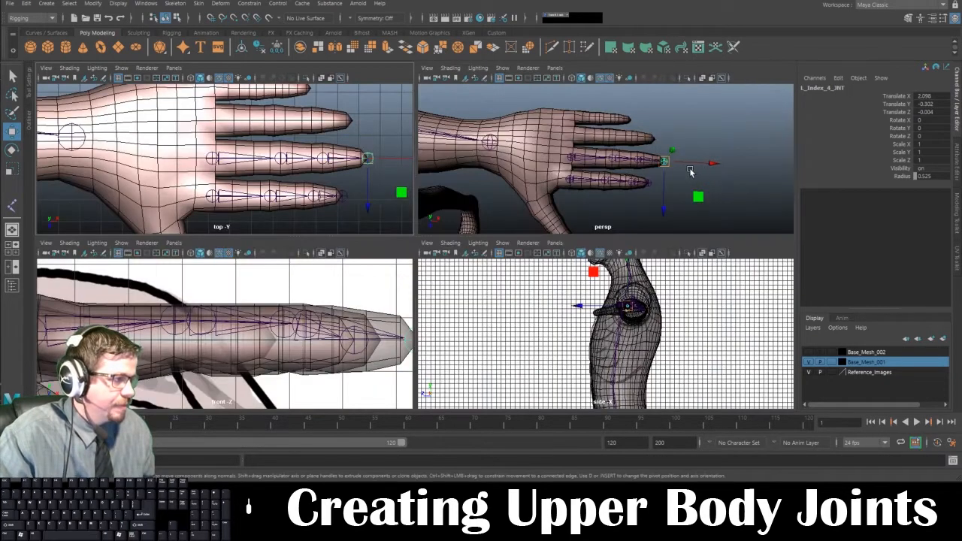
pyautogui.press('space')
pyautogui.keyDown('alt'); pyautogui.moveTo(594, 200); pyautogui.dragTo(397, 222); pyautogui.keyUp('alt')
pyautogui.click(363, 248)
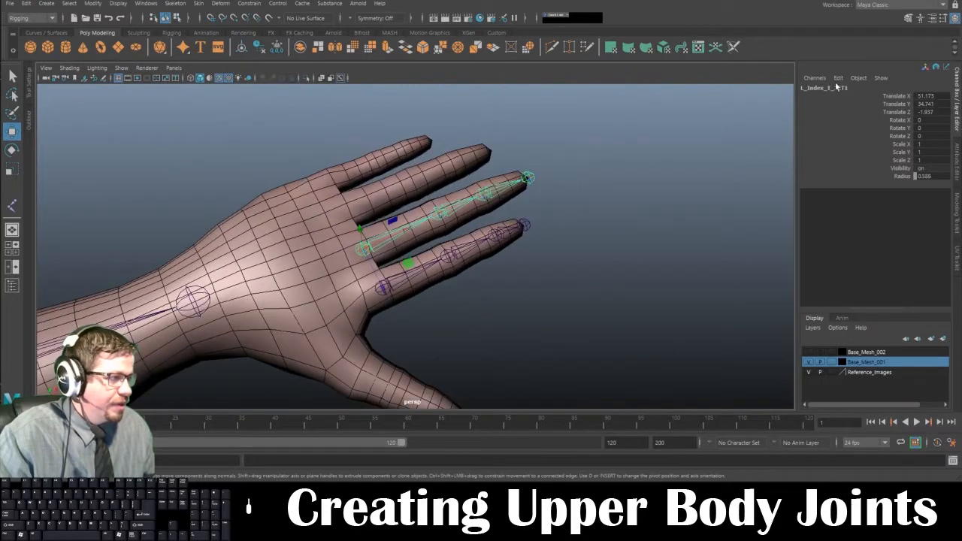
pyautogui.click(839, 88)
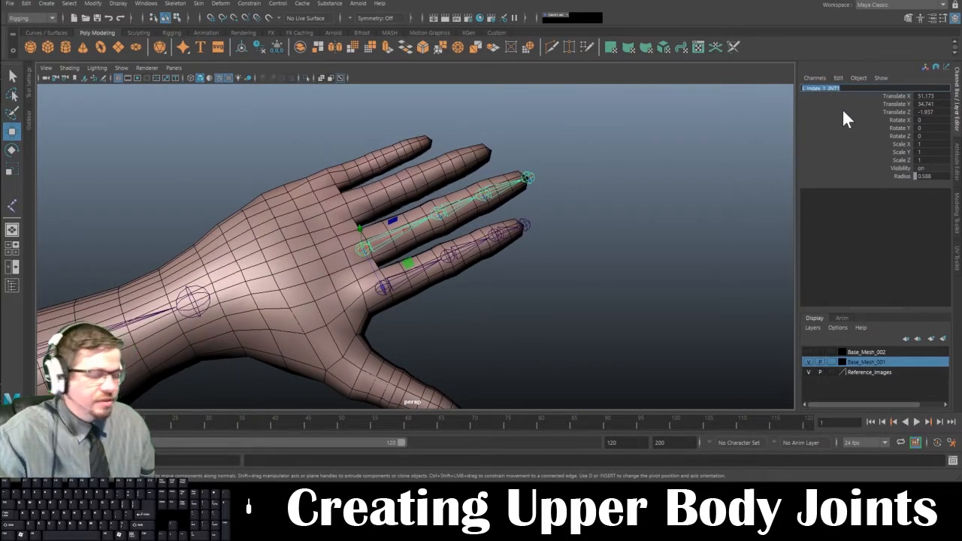
pyautogui.write('L_Mid')
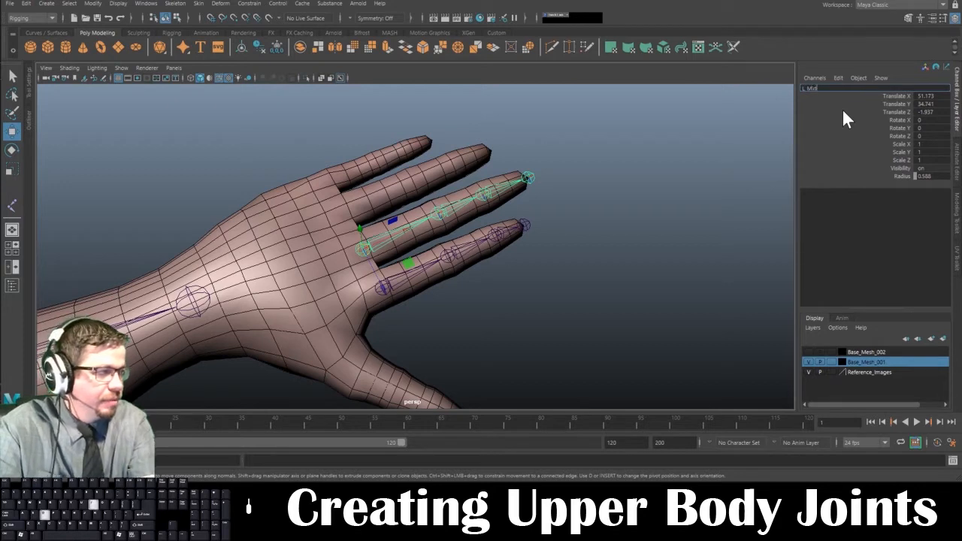
pyautogui.write('dle_1_JNT')
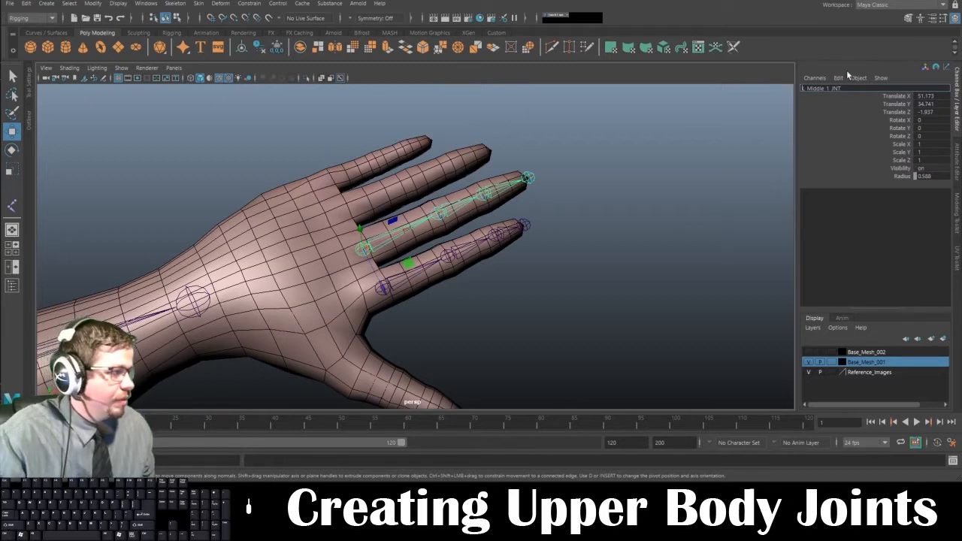
pyautogui.press('Return')
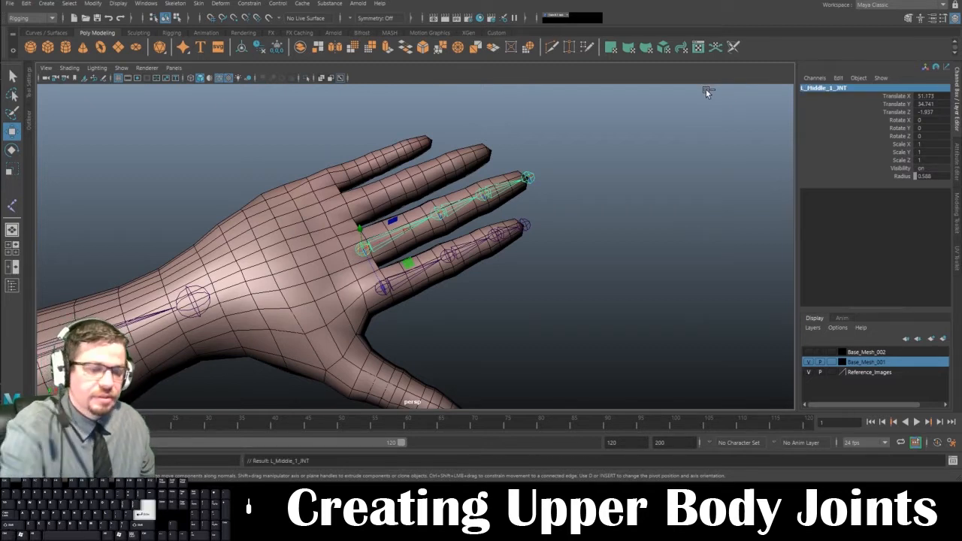
# Step: Rename the second joint of the middle finger chain to L_Middle_2_JNT
pyautogui.click(439, 212)
pyautogui.doubleClick(824, 88)
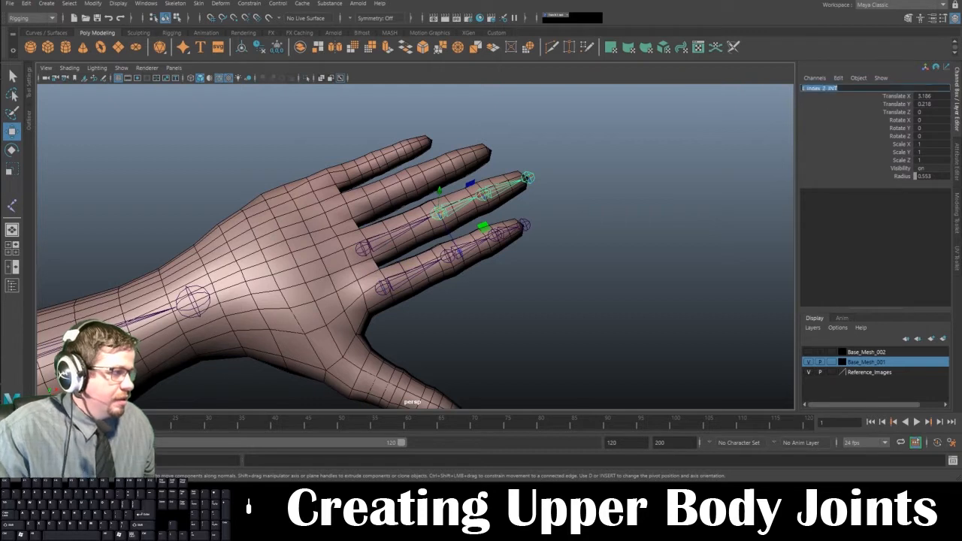
pyautogui.write('L_Middle_1_JNT')
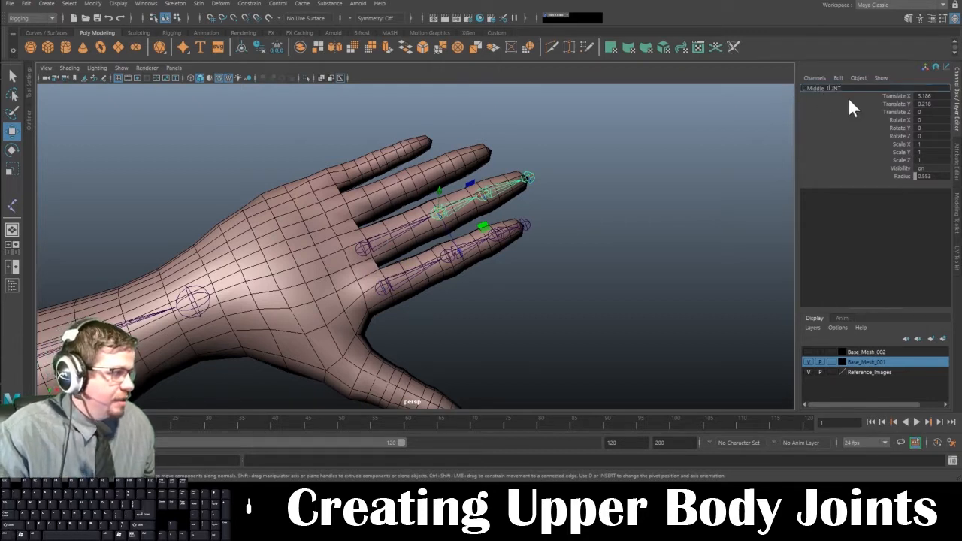
pyautogui.write('2')
pyautogui.press('Return')
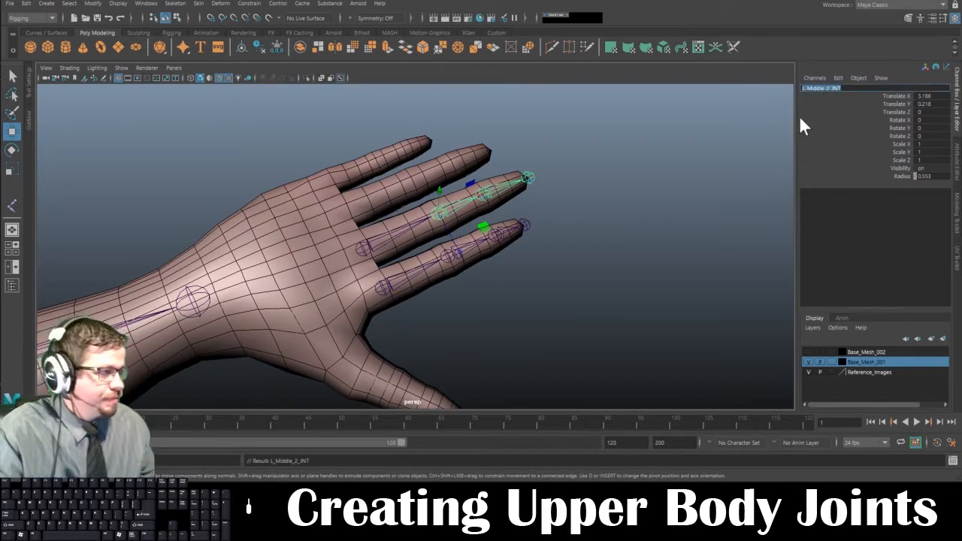
pyautogui.click(552, 208)
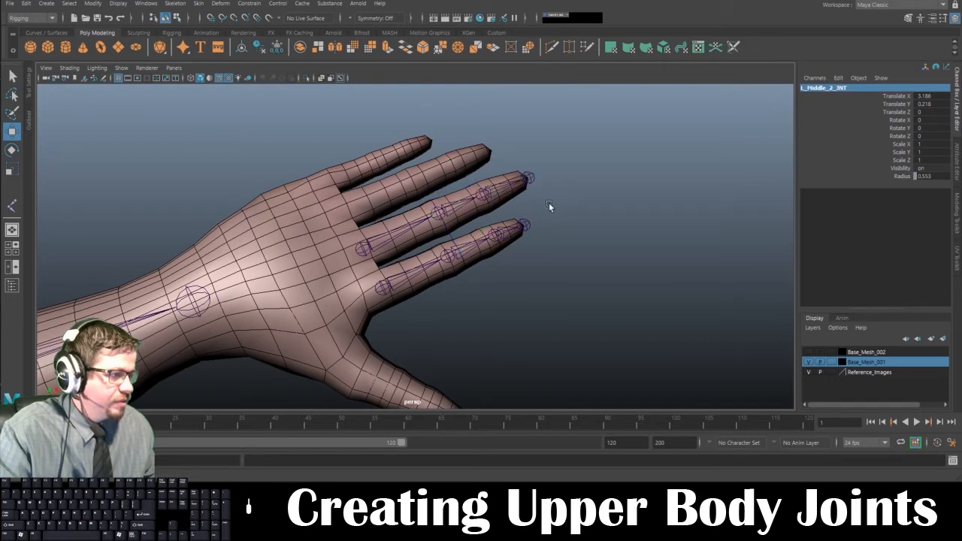
# Step: Rename the third joint of the middle finger chain to L_Middle_3_JNT
pyautogui.click(488, 199)
pyautogui.doubleClick(813, 87)
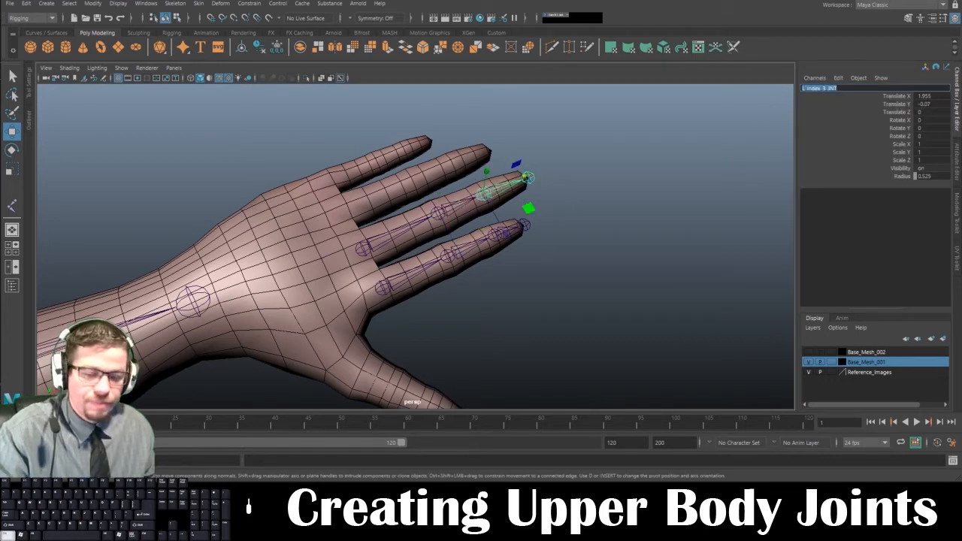
pyautogui.write('L_Middle_1_JNT')
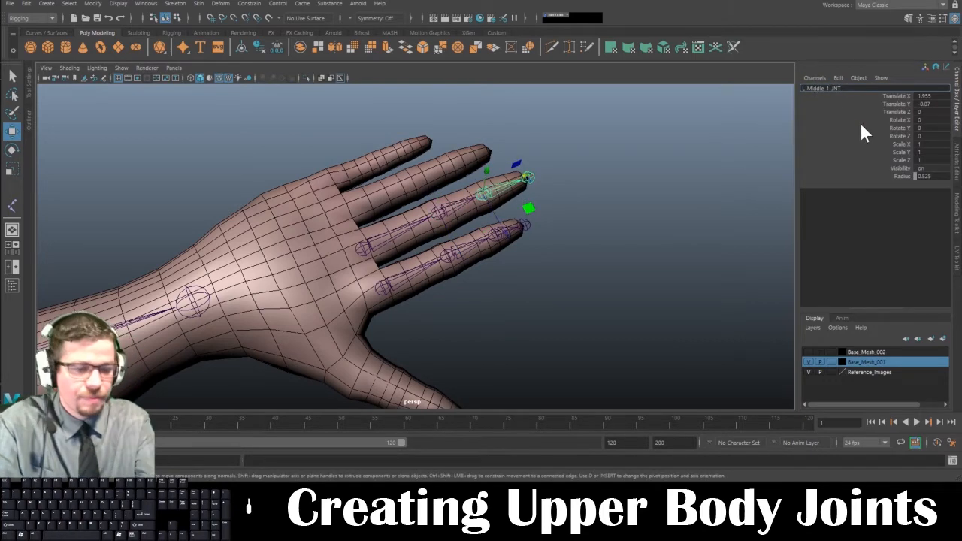
pyautogui.press('BackSpace')
pyautogui.write('3')
pyautogui.press('Return')
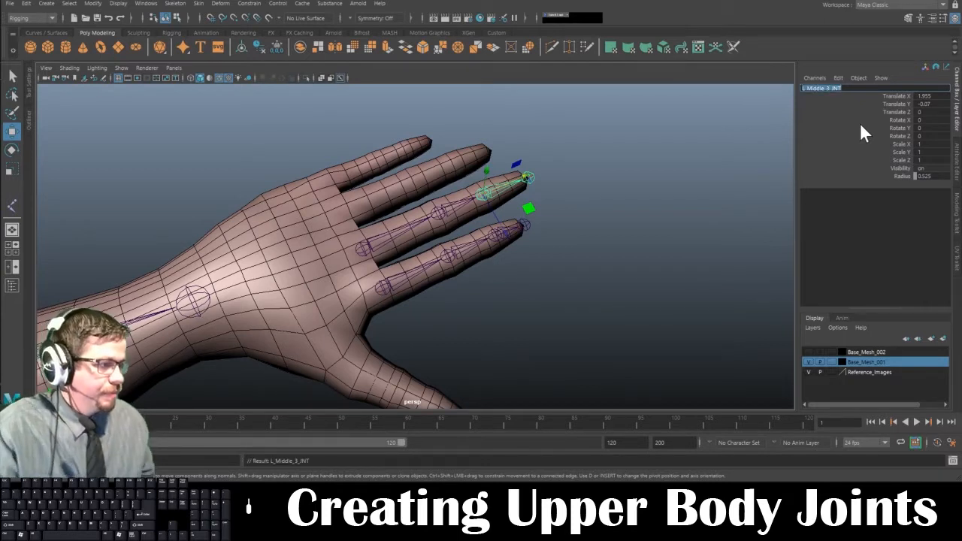
# Step: Rename the fingertip joint of the middle finger chain to L_Middle_4_JNT
pyautogui.click(528, 178)
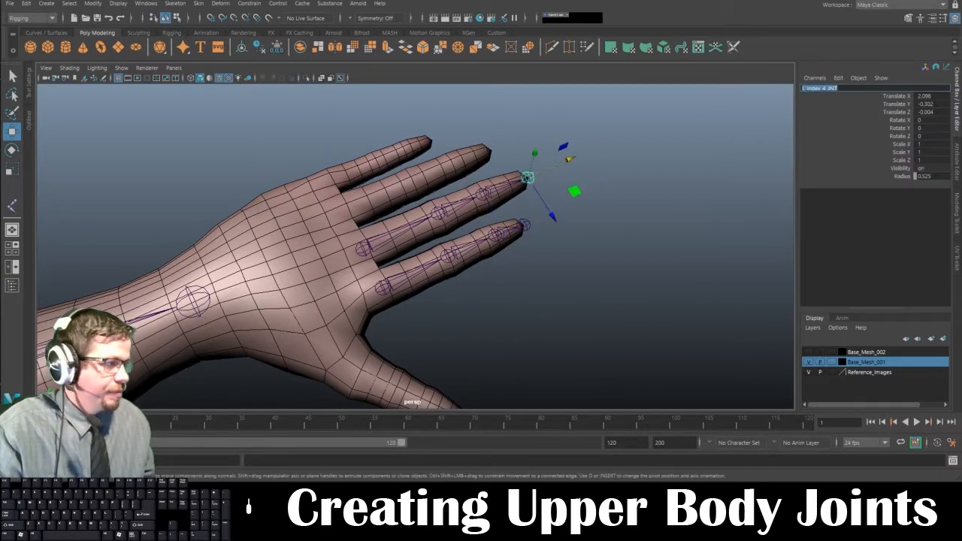
pyautogui.write('L_Middle_1_JNT')
pyautogui.press('Return')
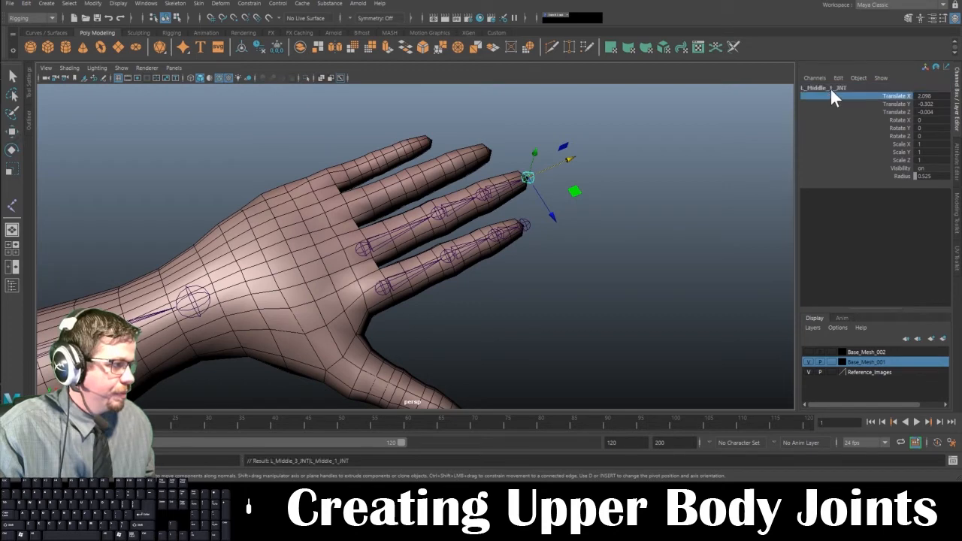
pyautogui.press('BackSpace')
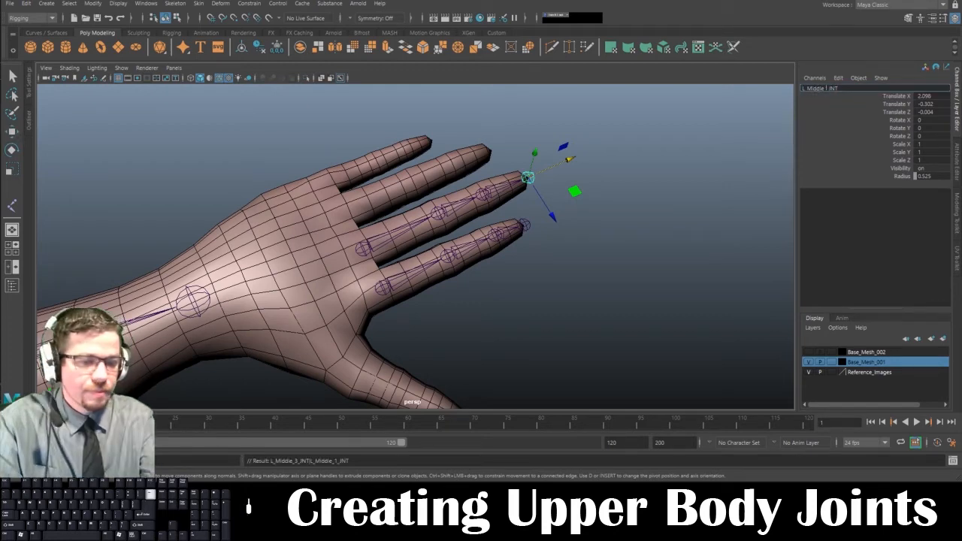
pyautogui.write('4')
pyautogui.press('Return')
# Step: Duplicate the middle finger joint chain and move the copy onto the ring finger, at a Translate Z of about -3.66
pyautogui.click(380, 286)
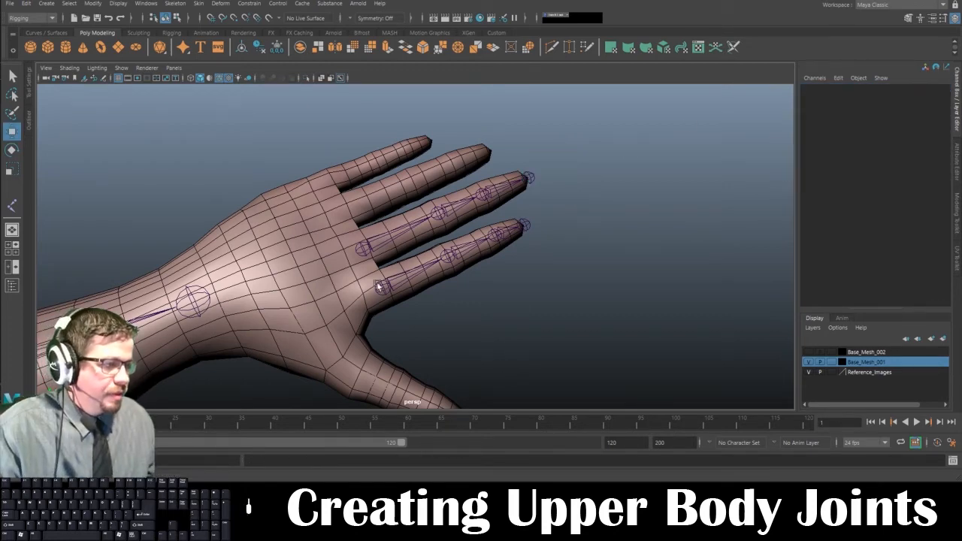
pyautogui.click(364, 248)
pyautogui.hotkey('ctrl', 'd')
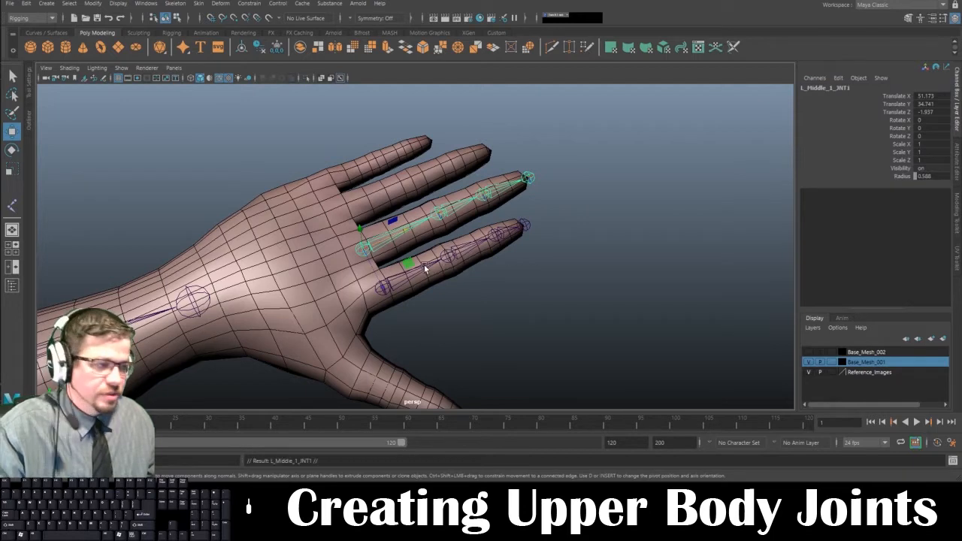
pyautogui.press('space')
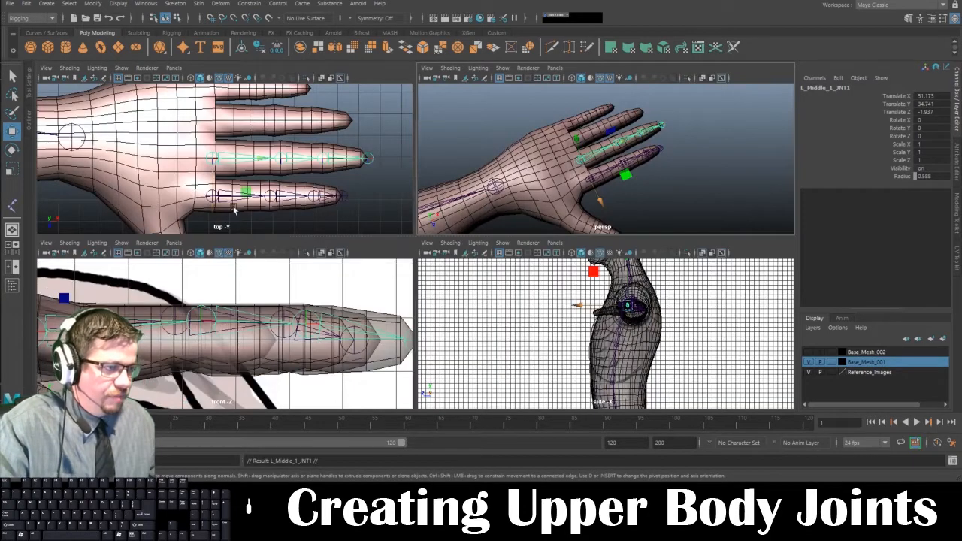
pyautogui.moveTo(214, 212); pyautogui.dragTo(211, 172, button='middle')
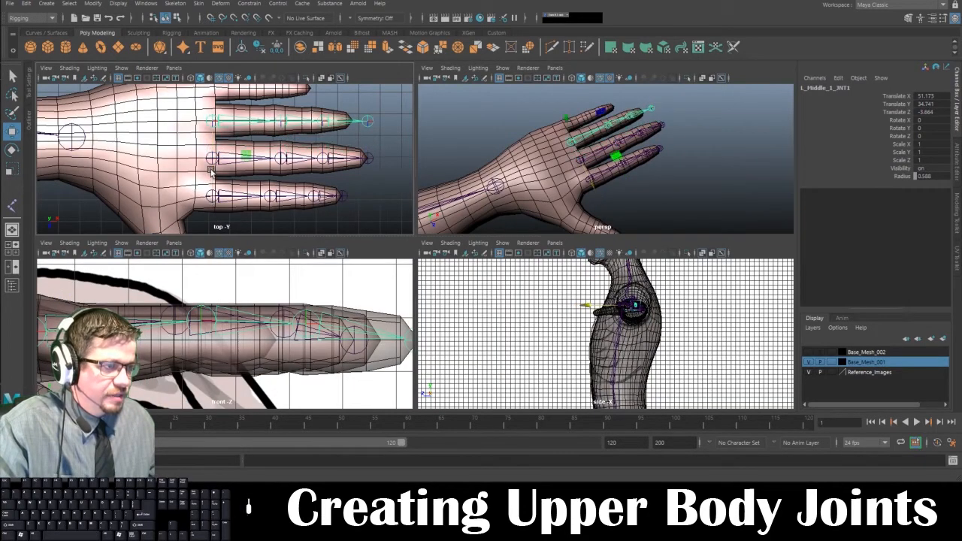
# Step: Fine-tune the ring finger chain's centring in the enlarged top view, to a Translate Z of about -3.69
pyautogui.press('space')
pyautogui.scroll(5, 467, 213)
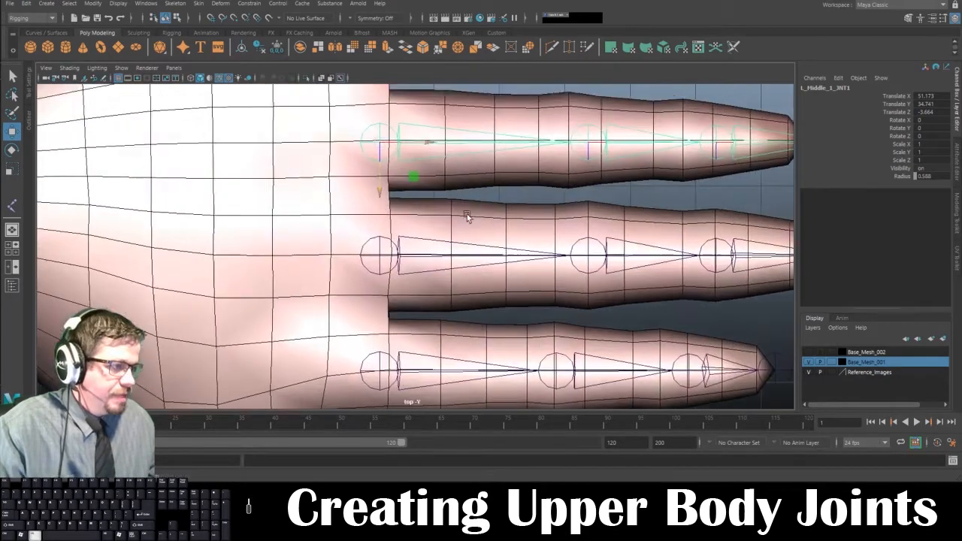
pyautogui.moveTo(399, 283); pyautogui.dragTo(400, 279, button='middle')
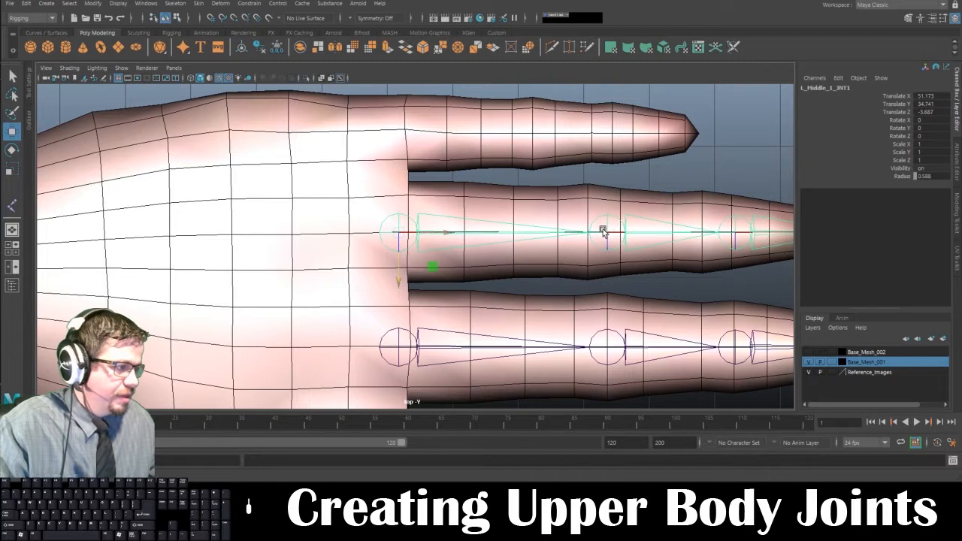
# Step: Slide the ring finger chain's second and third joints onto their knuckles, at Translate X about 2.87 and 1.78
pyautogui.click(643, 233)
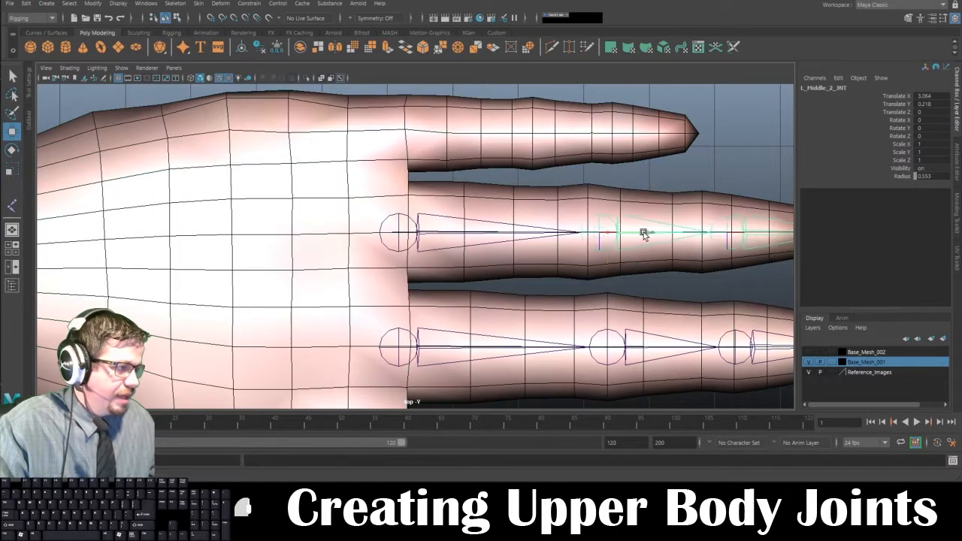
pyautogui.moveTo(643, 233); pyautogui.dragTo(631, 233)
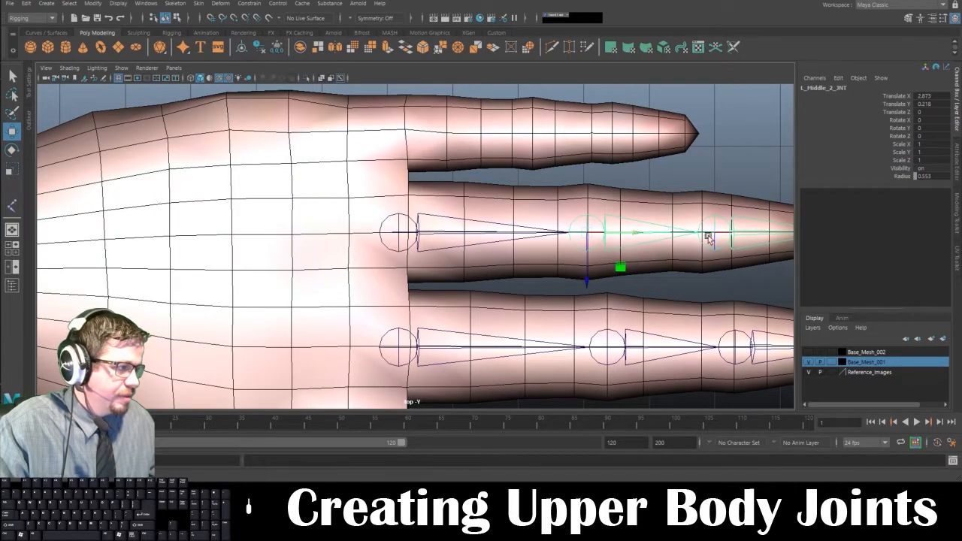
pyautogui.click(708, 238)
pyautogui.moveTo(719, 236); pyautogui.dragTo(741, 235)
# Step: Snap the ring finger chain's end joint to the fingertip vertex, at a Translate X of about 1.89
pyautogui.keyDown('alt'); pyautogui.moveTo(741, 235); pyautogui.dragTo(533, 264, button='middle'); pyautogui.keyUp('alt')
pyautogui.click(633, 261)
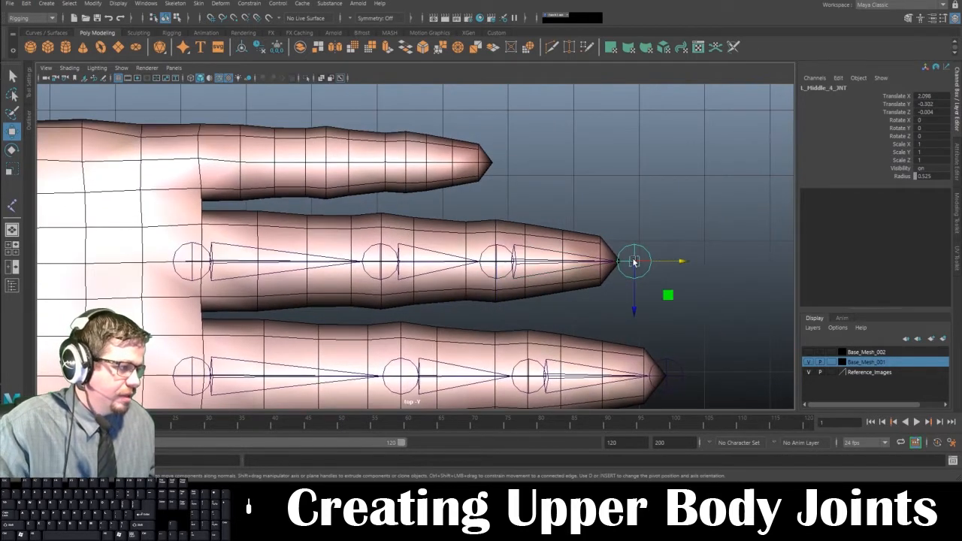
pyautogui.moveTo(636, 268); pyautogui.dragTo(623, 267)
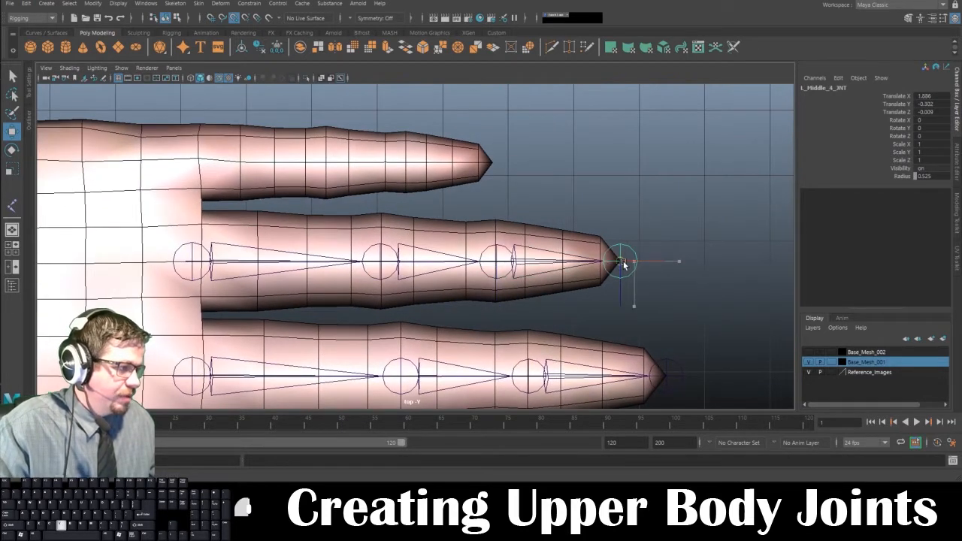
# Step: Rename the root joint of the ring finger chain to L_Ring_1_JNT
pyautogui.click(193, 250)
pyautogui.doubleClick(850, 87)
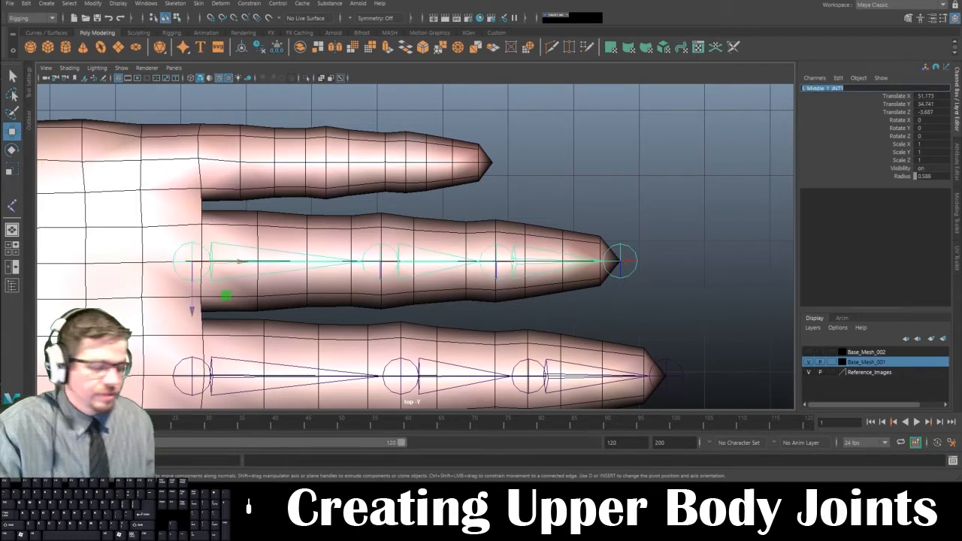
pyautogui.write('L_Ring_1')
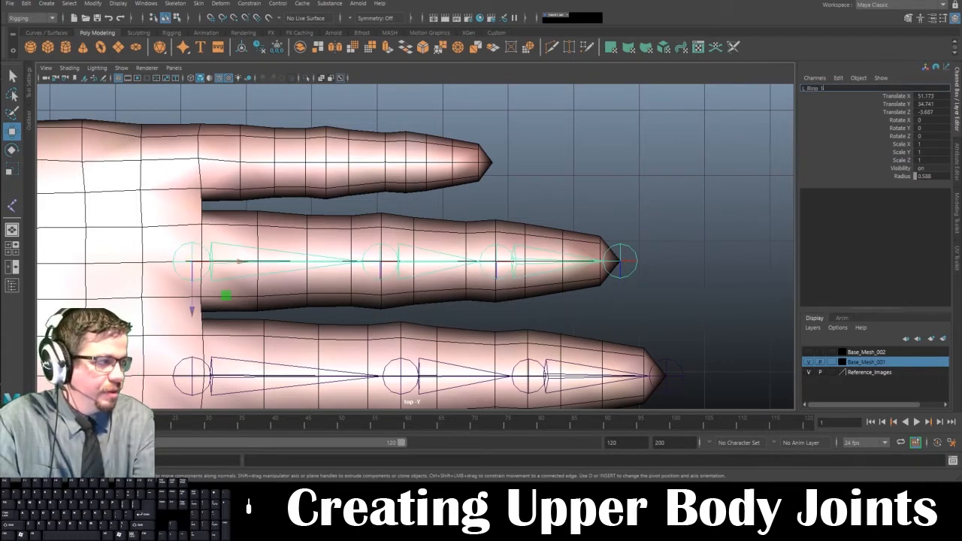
pyautogui.write('_JNT')
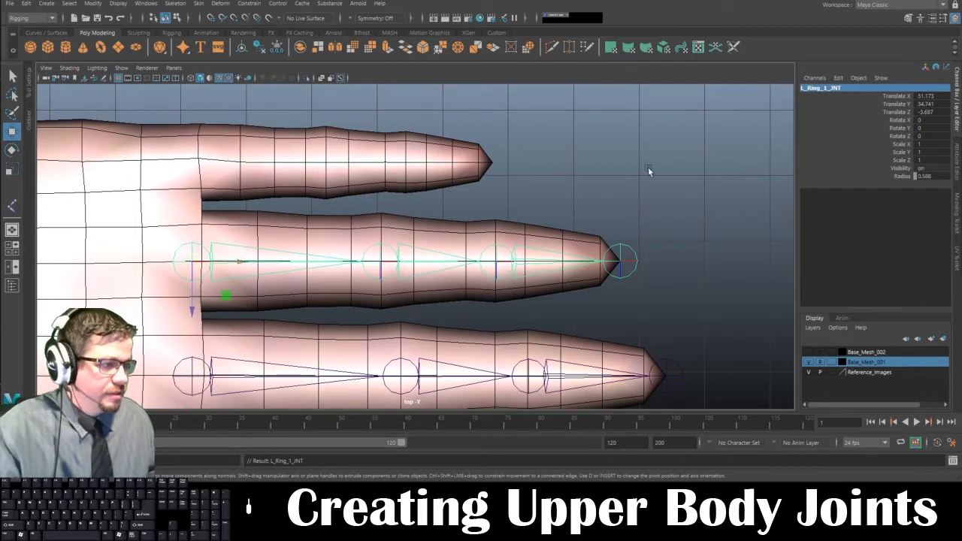
# Step: Copy the ring finger root joint's name and reuse it to rename the chain's second joint to L_Ring_2_JNT
pyautogui.doubleClick(865, 88)
pyautogui.hotkey('ctrl', 'c')
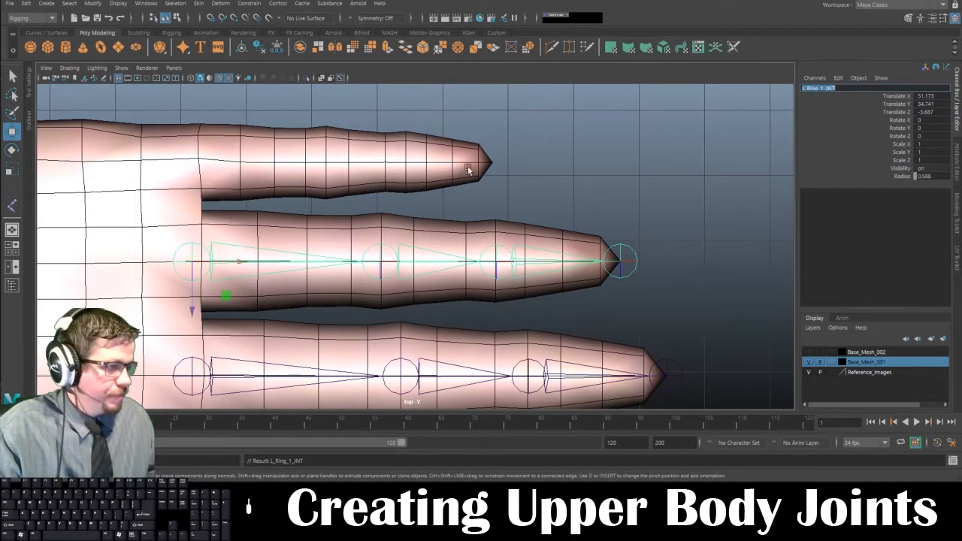
pyautogui.click(379, 263)
pyautogui.doubleClick(825, 88)
pyautogui.hotkey('ctrl', 'v')
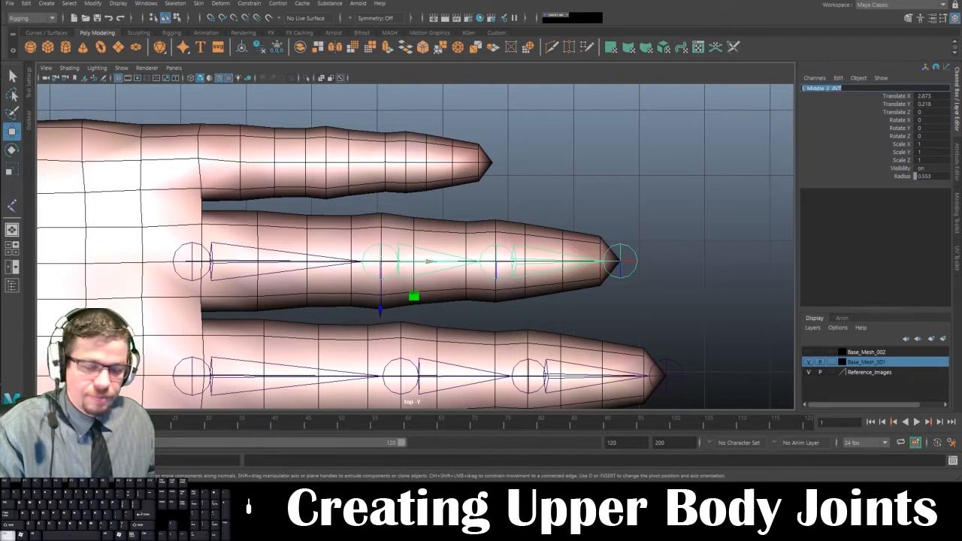
pyautogui.press('Return')
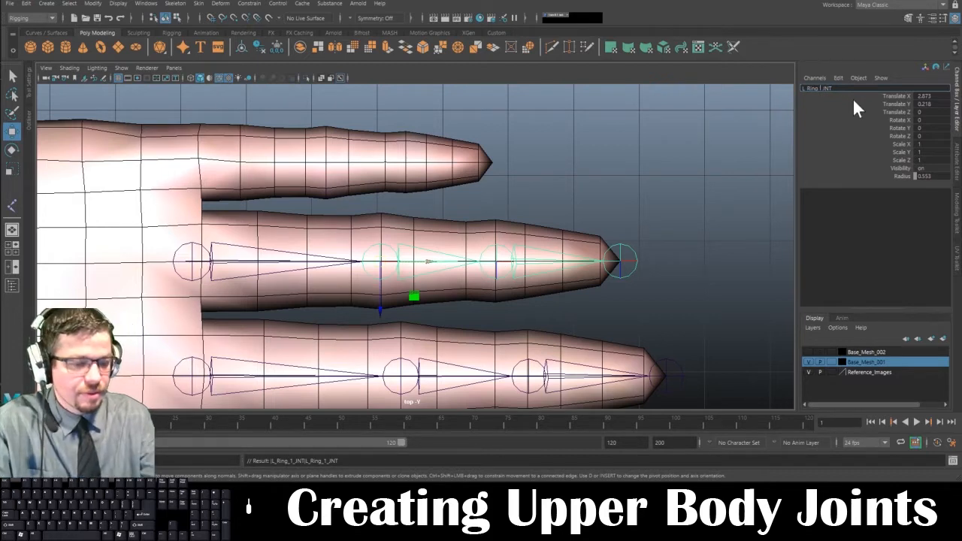
pyautogui.write('2')
pyautogui.press('Return')
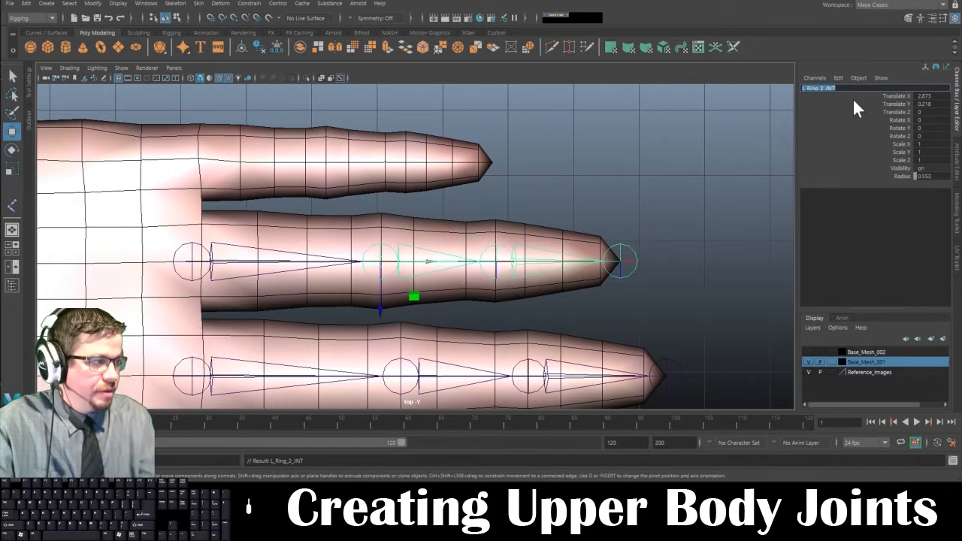
# Step: Rename the third joint of the ring finger chain to L_Ring_3_JNT
pyautogui.click(201, 263)
pyautogui.click(388, 261)
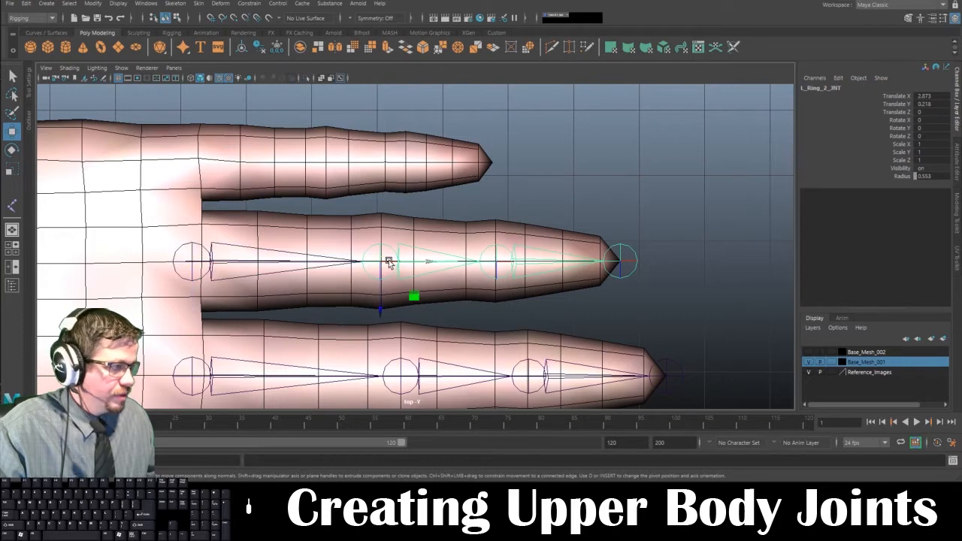
pyautogui.click(495, 261)
pyautogui.click(821, 88)
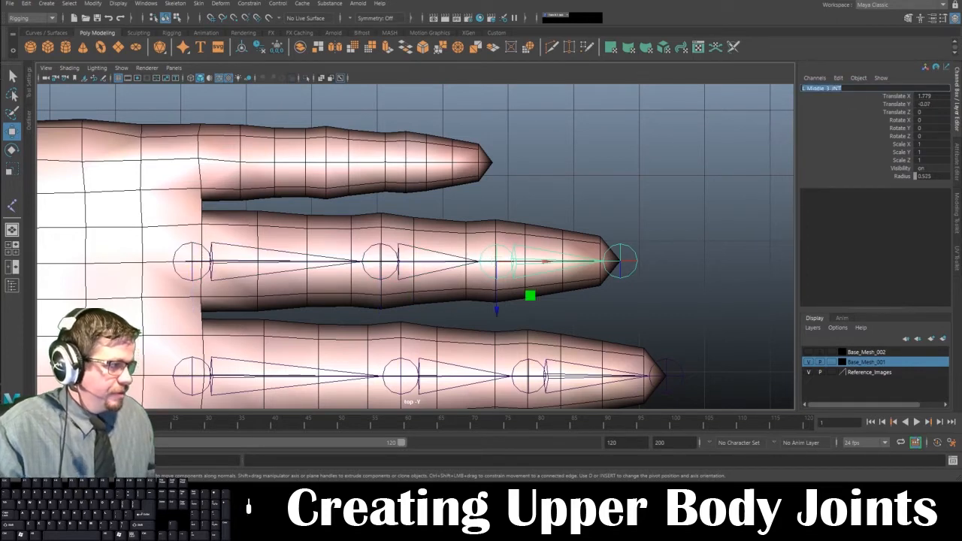
pyautogui.write('L_Ring_3_JNT')
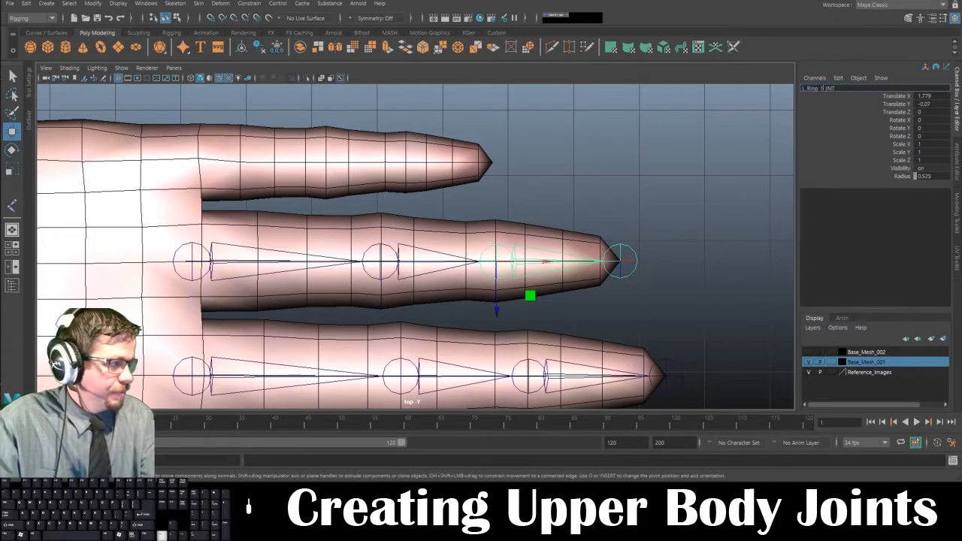
pyautogui.press('Return')
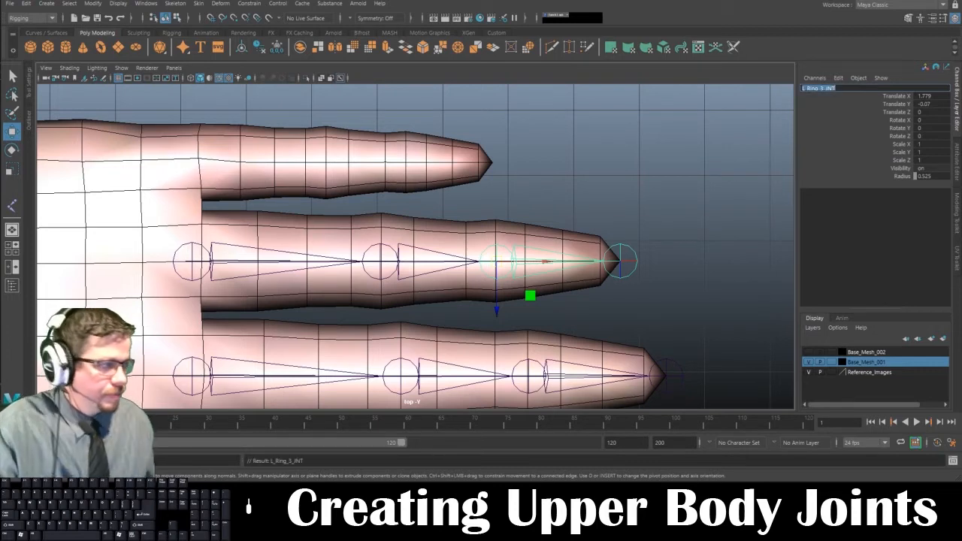
# Step: Rename the fingertip joint of the ring finger chain to L_Ring_4_JNT
pyautogui.moveTo(649, 251); pyautogui.dragTo(611, 276)
pyautogui.click(827, 87)
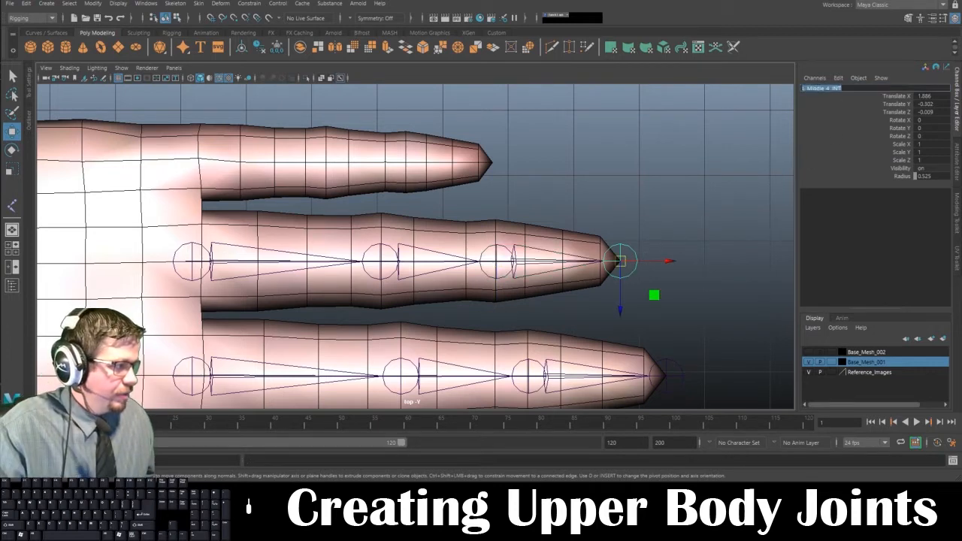
pyautogui.write('L_Ring_4_JNT')
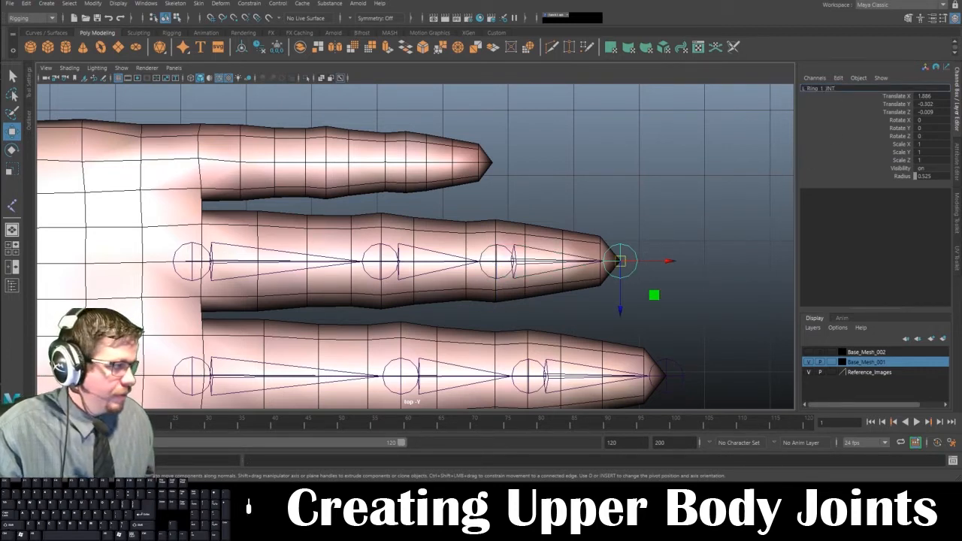
pyautogui.press('Return')
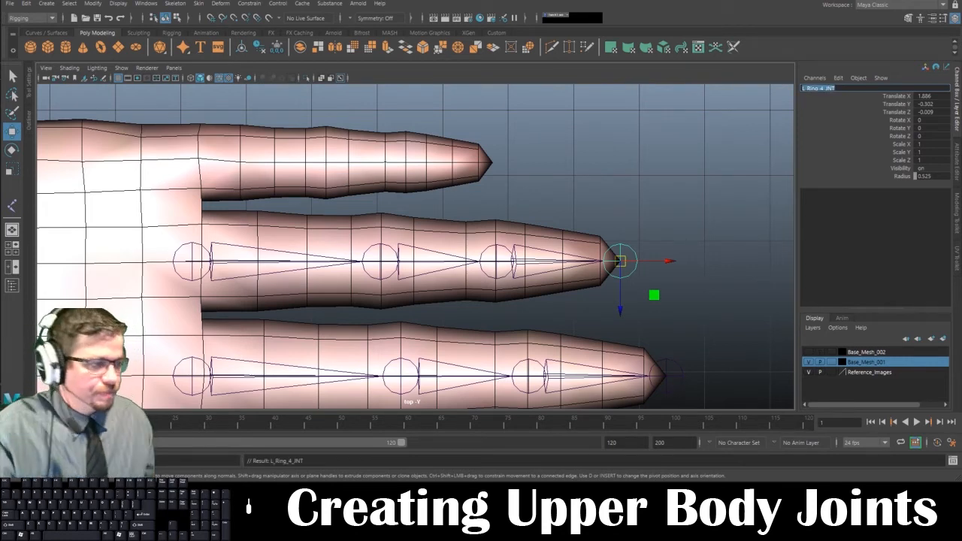
# Step: Duplicate the ring finger joint chain and move the copy onto the little finger, at a Translate Z of about -5.24
pyautogui.click(194, 265)
pyautogui.hotkey('ctrl', 'd')
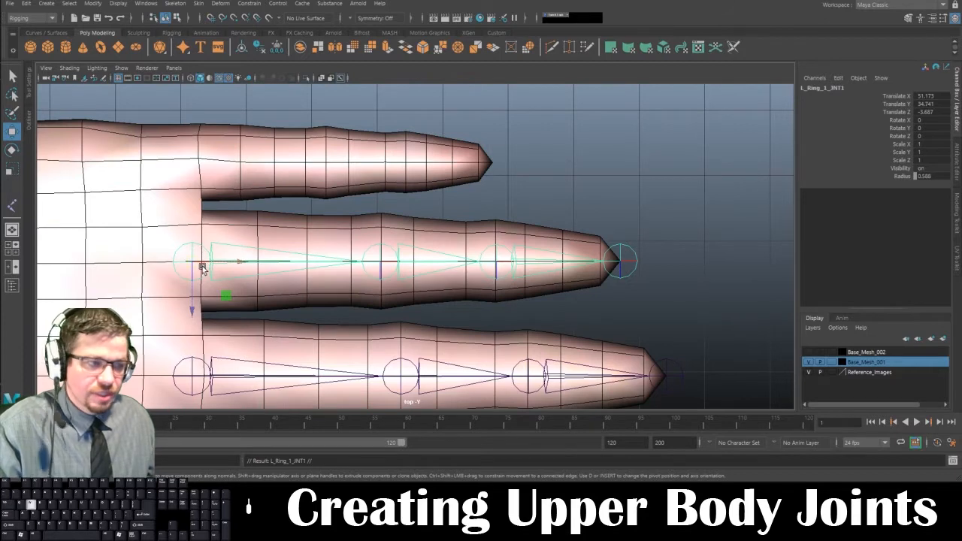
pyautogui.moveTo(192, 308); pyautogui.dragTo(194, 206)
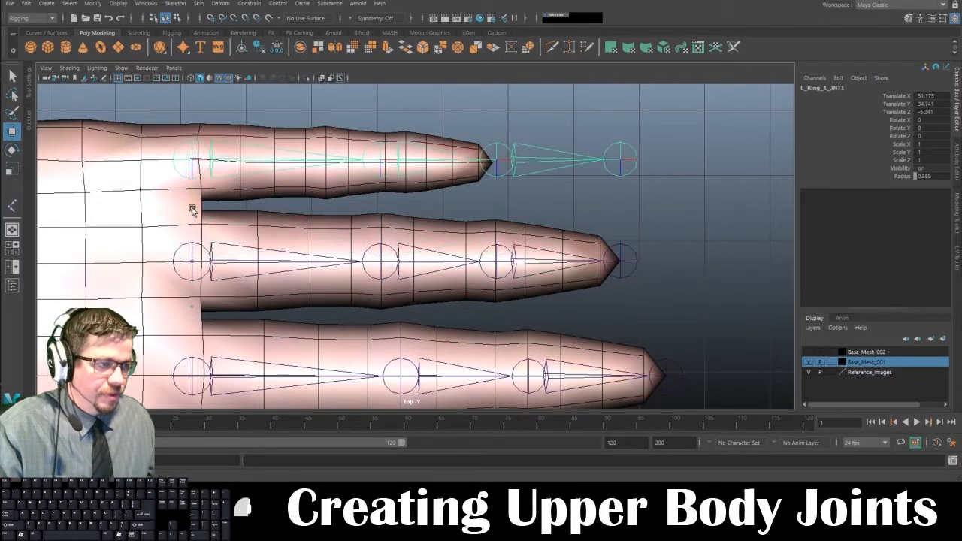
# Step: Slide the little finger's second joint to its knuckle at Translate X about 2.07, and recentre the chain at Translate Z about -5.22
pyautogui.click(383, 163)
pyautogui.moveTo(424, 162); pyautogui.dragTo(370, 171)
pyautogui.click(197, 176)
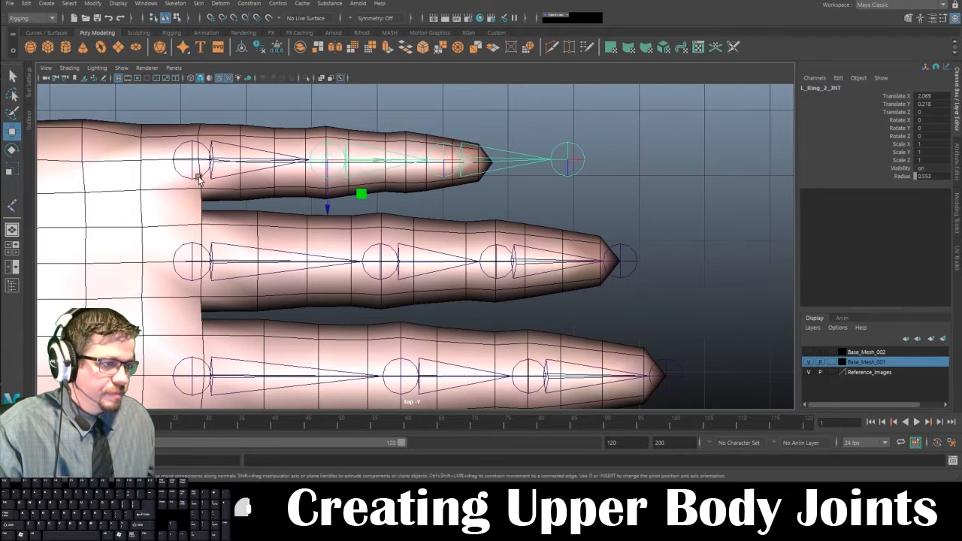
pyautogui.moveTo(194, 193); pyautogui.dragTo(195, 196)
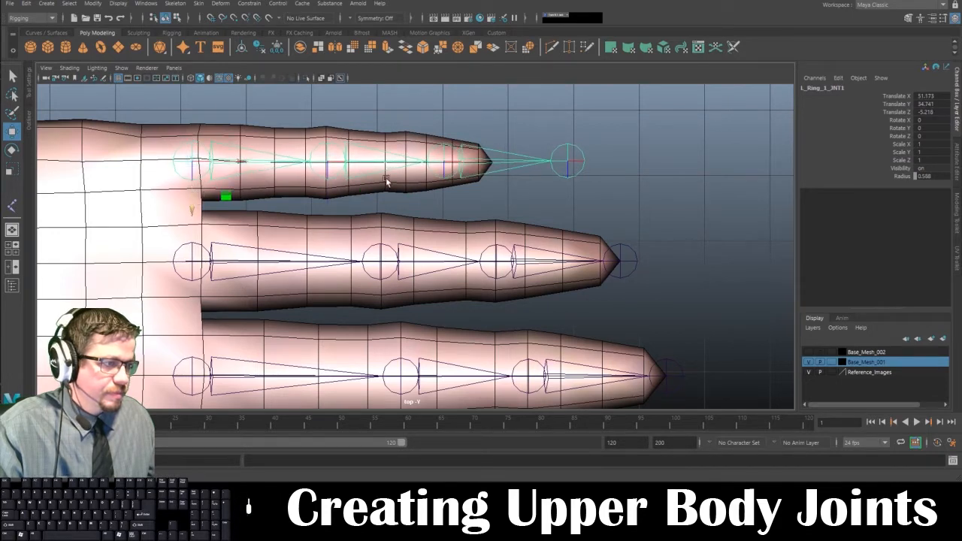
# Step: Move the little finger's third joint to the last knuckle and its end joint to the fingertip, at Translate X about 1.2 and 1.32
pyautogui.click(445, 162)
pyautogui.moveTo(490, 164); pyautogui.dragTo(452, 164)
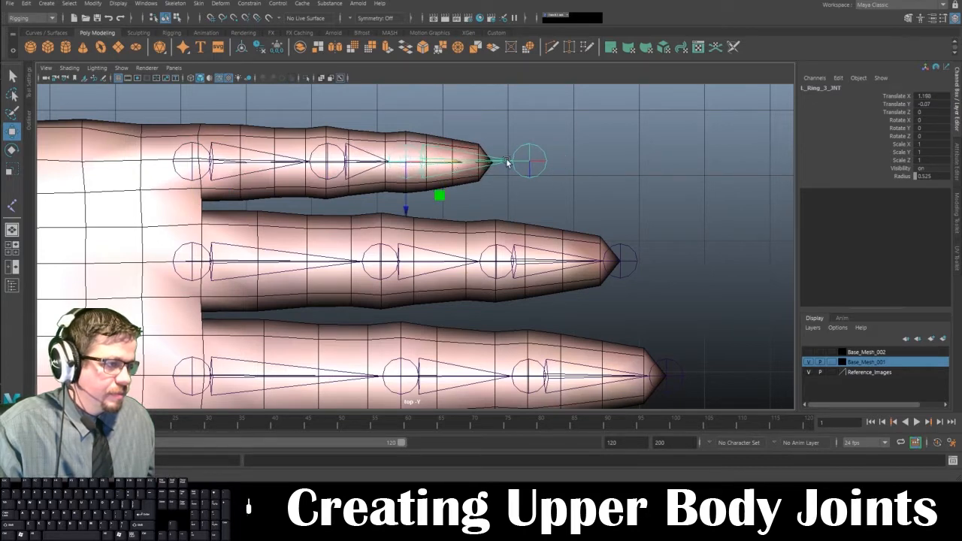
pyautogui.click(533, 157)
pyautogui.click(534, 160)
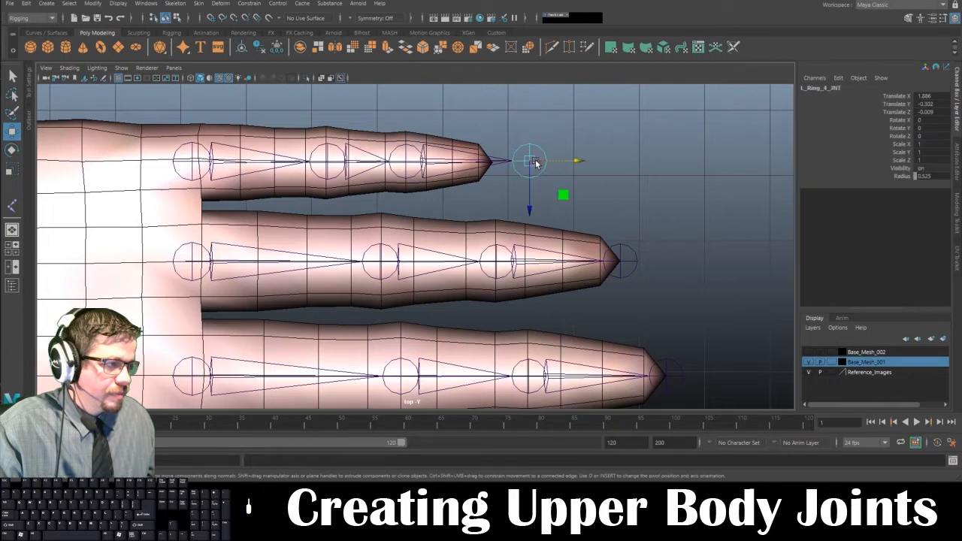
pyautogui.moveTo(549, 165); pyautogui.dragTo(510, 165)
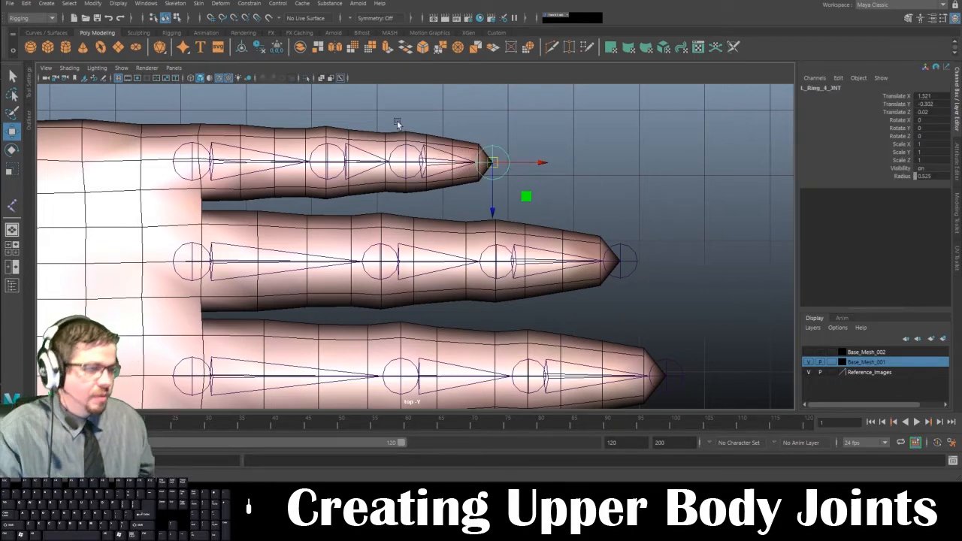
pyautogui.click(585, 142)
# Step: Create a new five-joint chain in the top view, running from the palm at the thumb's base to the thumb tip
pyautogui.keyDown('alt'); pyautogui.moveTo(584, 139); pyautogui.dragTo(502, 234, button='right'); pyautogui.keyUp('alt')
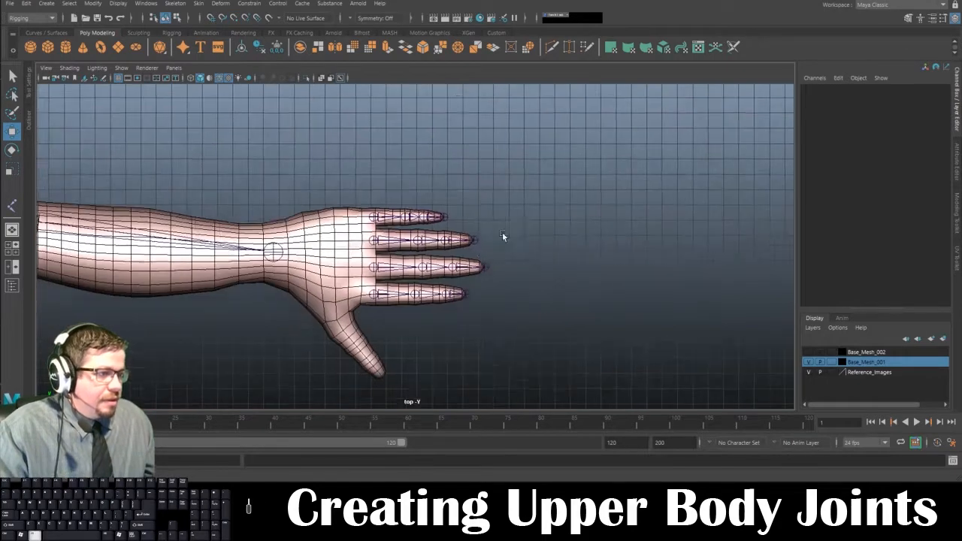
pyautogui.keyDown('alt'); pyautogui.moveTo(502, 233); pyautogui.dragTo(576, 113, button='middle'); pyautogui.keyUp('alt')
pyautogui.keyDown('alt'); pyautogui.moveTo(576, 112); pyautogui.dragTo(581, 262, button='right'); pyautogui.keyUp('alt')
pyautogui.keyDown('alt'); pyautogui.moveTo(449, 192); pyautogui.dragTo(452, 225, button='middle'); pyautogui.keyUp('alt')
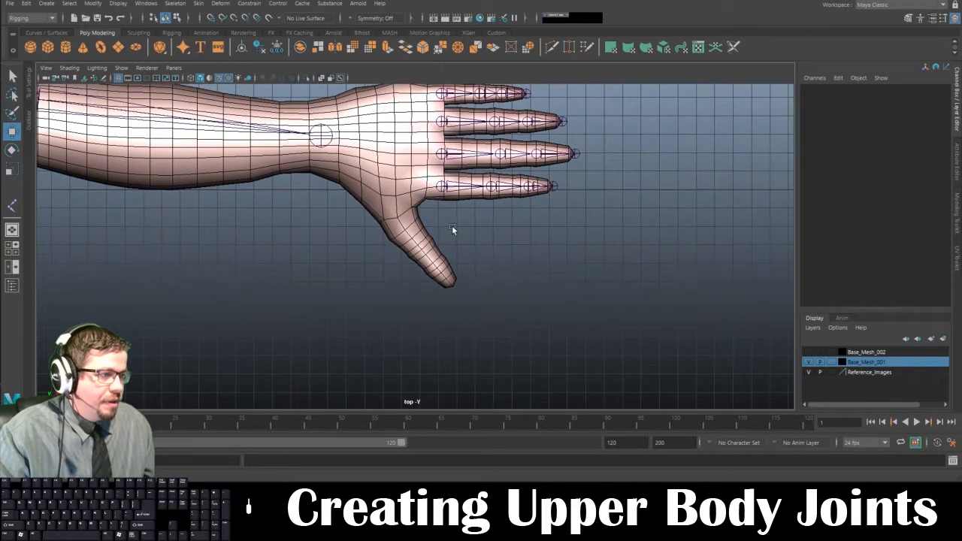
pyautogui.click(444, 188)
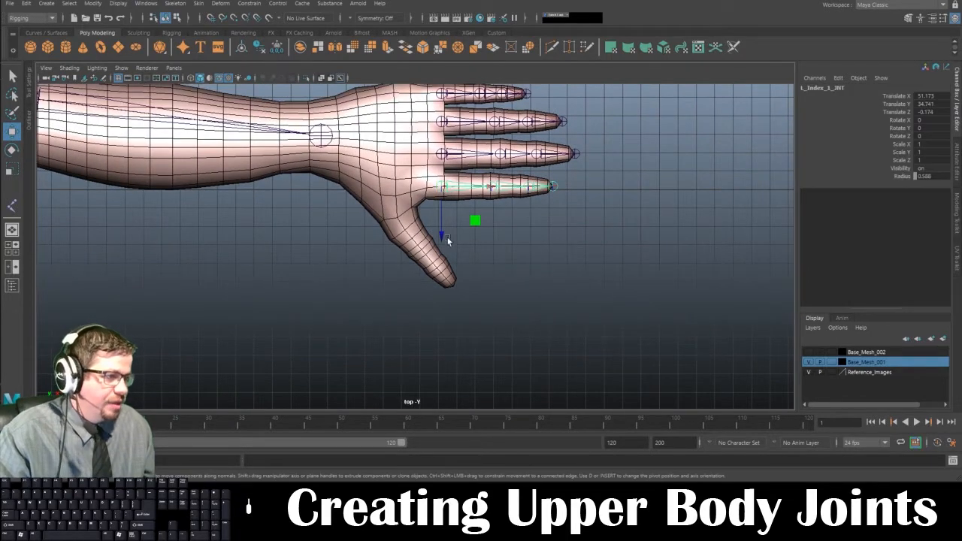
pyautogui.click(176, 3)
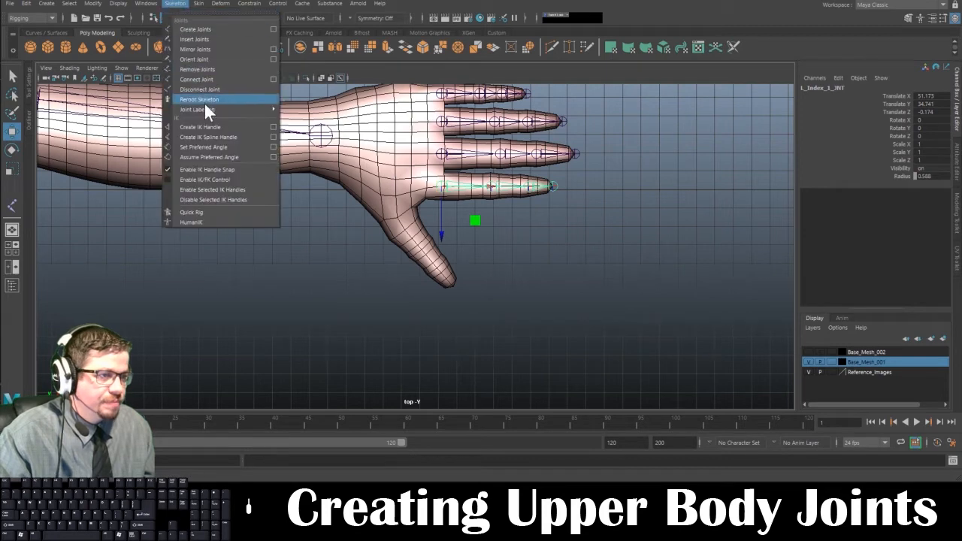
pyautogui.click(204, 30)
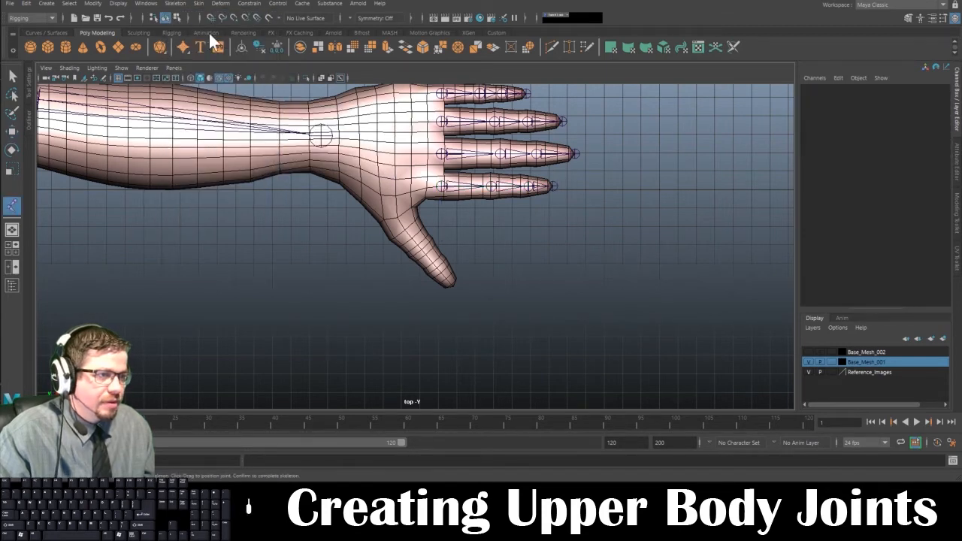
pyautogui.click(363, 183)
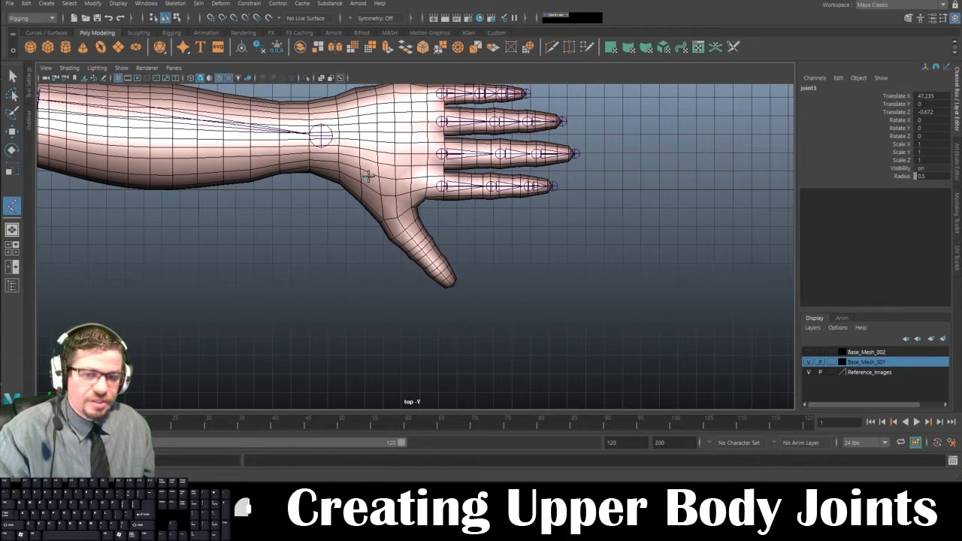
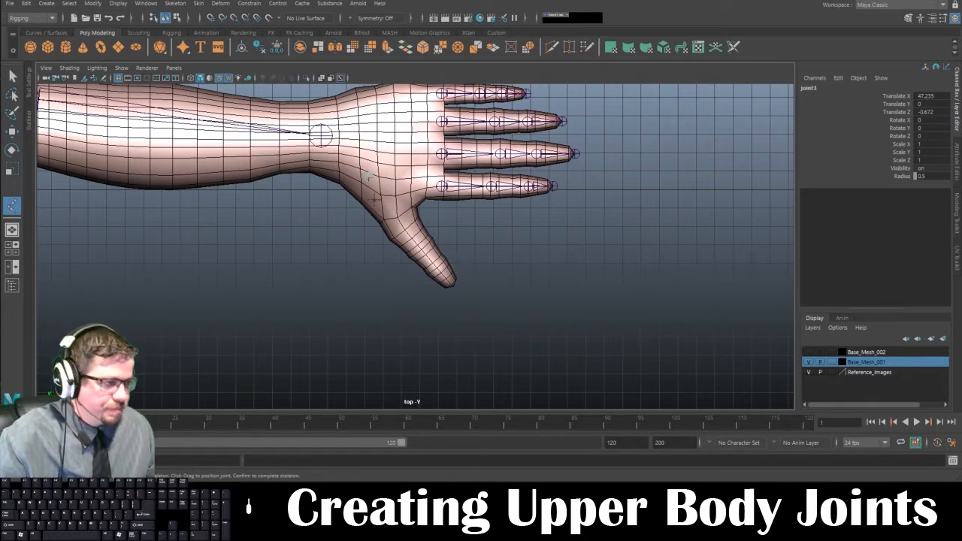
pyautogui.moveTo(380, 207); pyautogui.dragTo(402, 229)
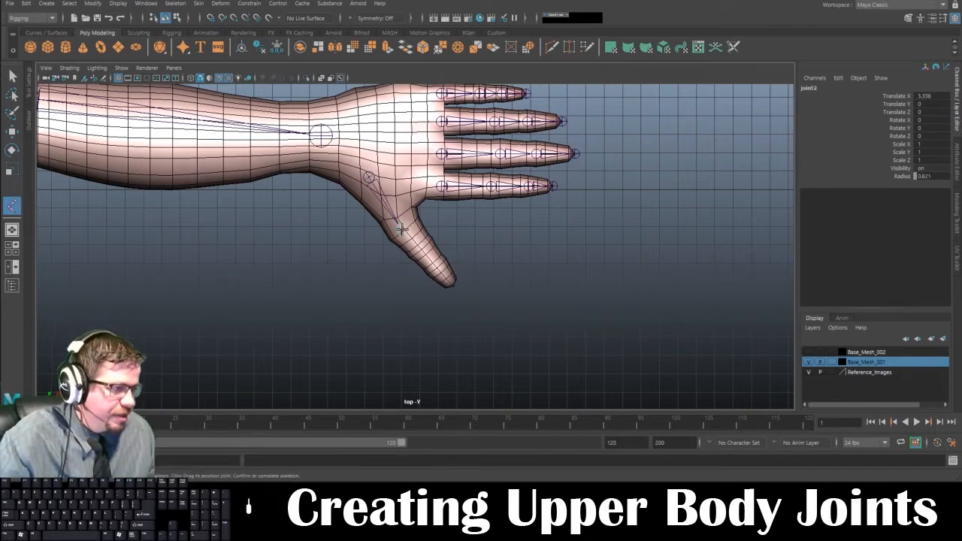
pyautogui.click(412, 254)
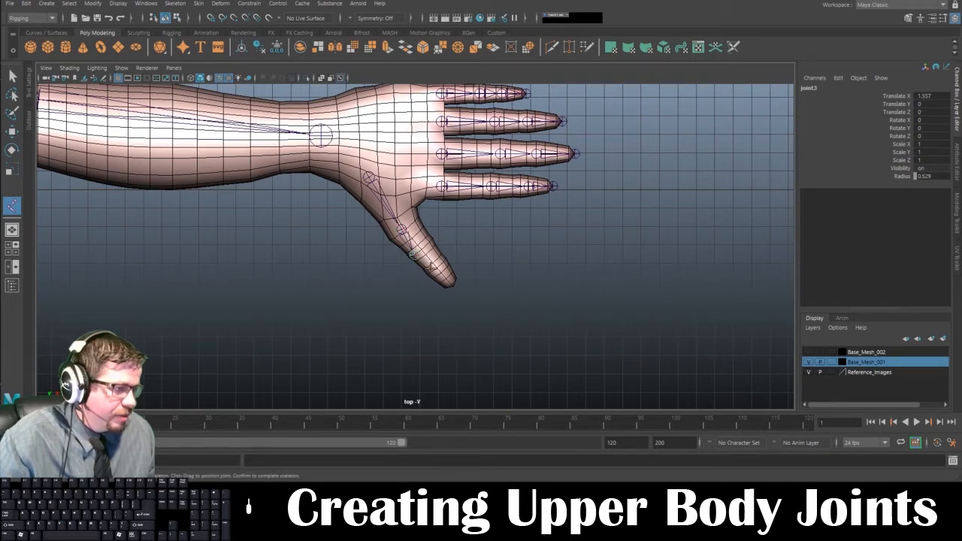
pyautogui.click(433, 270)
pyautogui.click(451, 284)
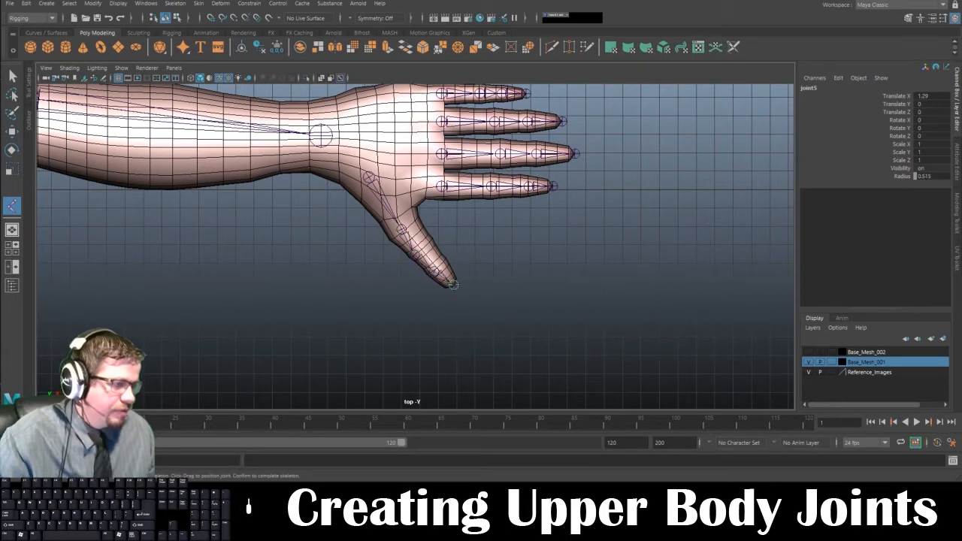
# Step: Complete the thumb joint chain and raise it to the hand's height in the front view, at a Translate Y of about 33.54
pyautogui.press('Return')
pyautogui.press('w')
pyautogui.press('space')
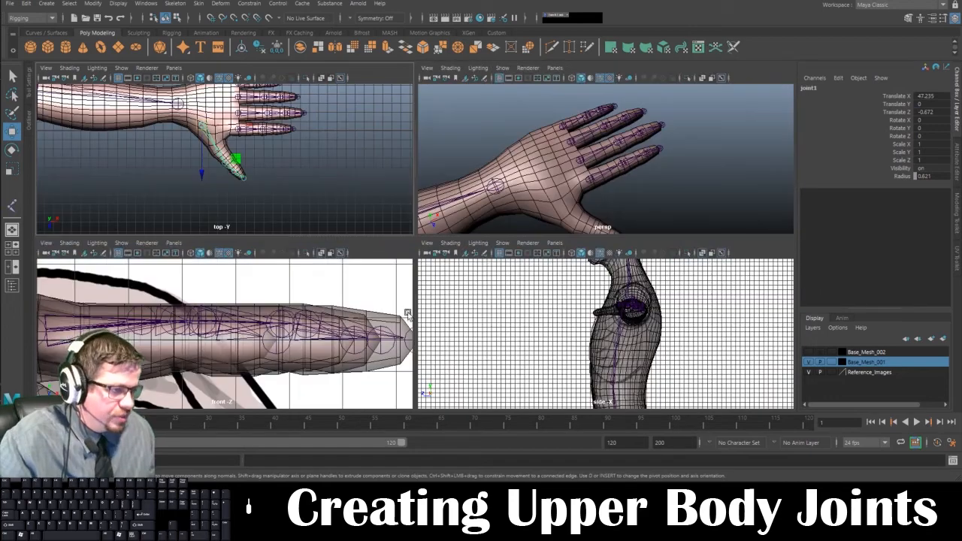
pyautogui.scroll(-8, 338, 345)
pyautogui.keyDown('alt'); pyautogui.moveTo(316, 371); pyautogui.dragTo(249, 258, button='middle'); pyautogui.keyUp('alt')
pyautogui.scroll(-3, 276, 307)
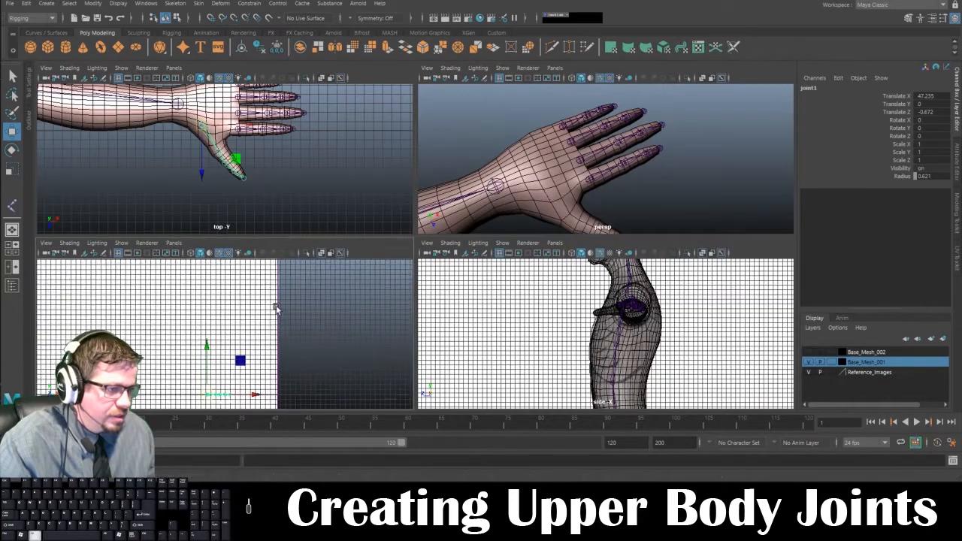
pyautogui.keyDown('alt'); pyautogui.moveTo(277, 307); pyautogui.dragTo(204, 251, button='right'); pyautogui.keyUp('alt')
pyautogui.keyDown('alt'); pyautogui.moveTo(204, 251); pyautogui.dragTo(209, 275, button='middle'); pyautogui.keyUp('alt')
pyautogui.moveTo(228, 340); pyautogui.dragTo(235, 233)
pyautogui.press('f')
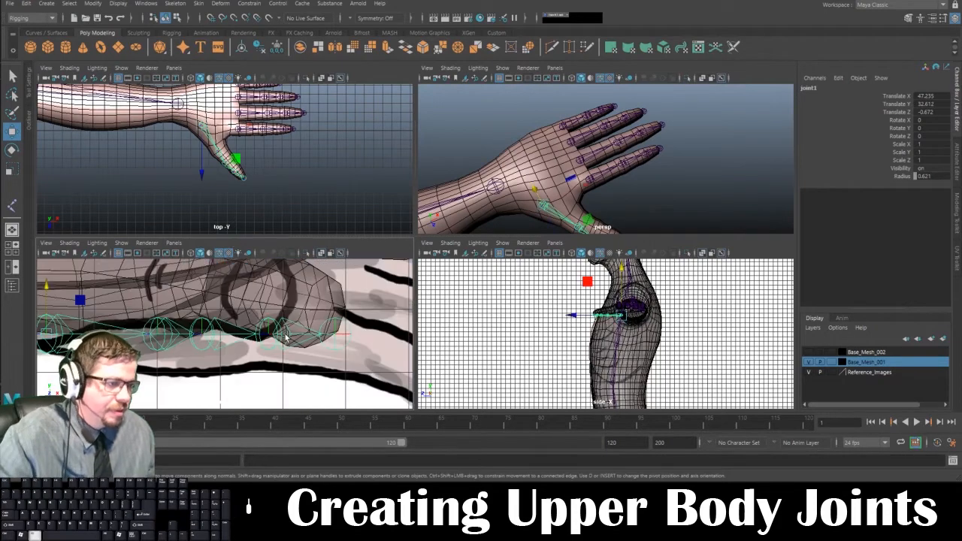
pyautogui.keyDown('alt'); pyautogui.moveTo(285, 338); pyautogui.dragTo(246, 307, button='right'); pyautogui.keyUp('alt')
pyautogui.moveTo(136, 280); pyautogui.dragTo(136, 256)
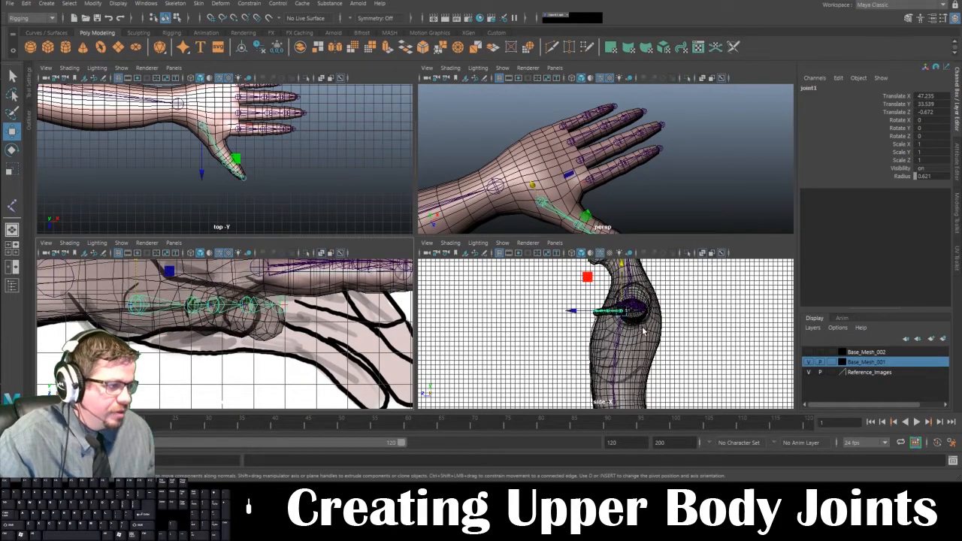
# Step: Tilt the thumb chain to follow the thumb in the side view, Rotate Z about -8.76, and raise its base to Translate Y about 34.05
pyautogui.press('space')
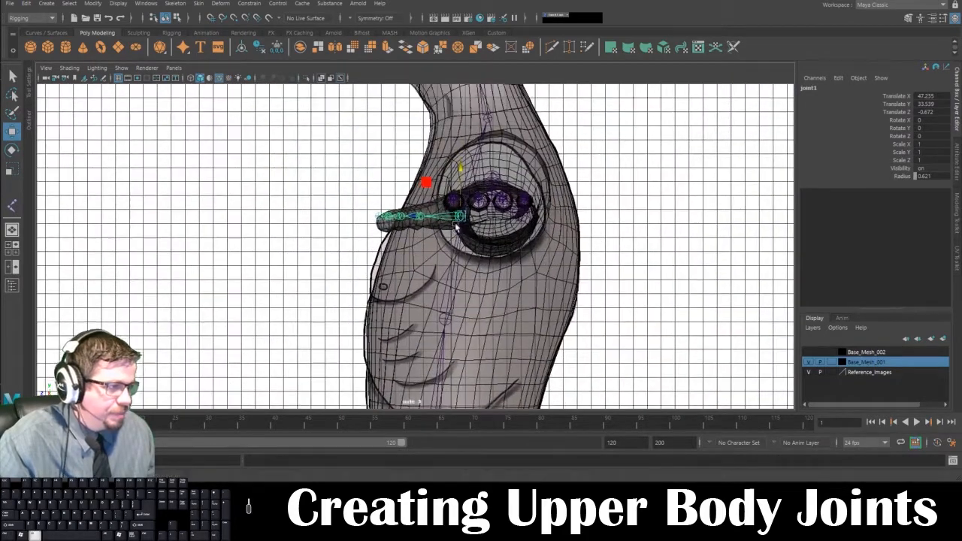
pyautogui.keyDown('alt'); pyautogui.moveTo(455, 224); pyautogui.dragTo(457, 395, button='right'); pyautogui.keyUp('alt')
pyautogui.keyDown('alt'); pyautogui.moveTo(421, 188); pyautogui.dragTo(422, 225, button='middle'); pyautogui.keyUp('alt')
pyautogui.keyDown('alt'); pyautogui.moveTo(422, 226); pyautogui.dragTo(563, 290, button='right'); pyautogui.keyUp('alt')
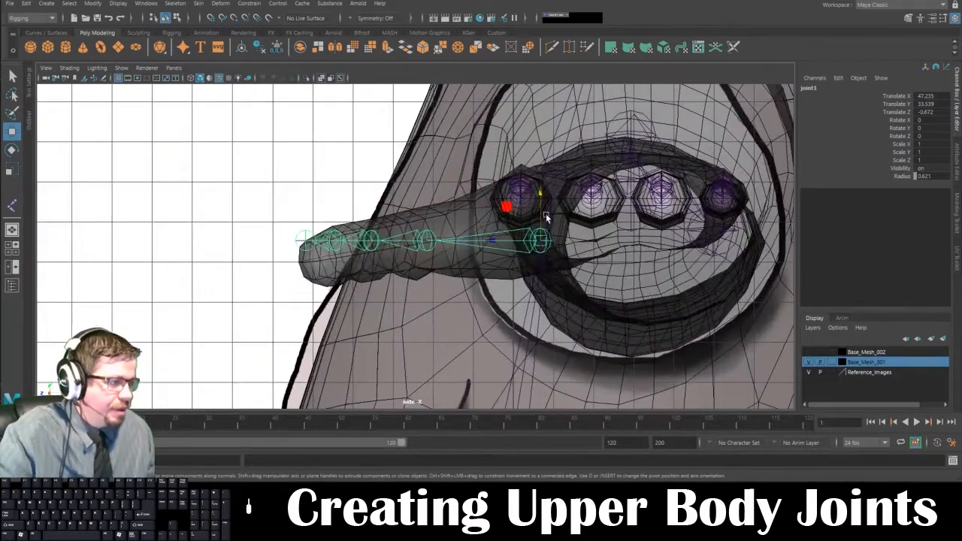
pyautogui.press('e')
pyautogui.moveTo(531, 235); pyautogui.dragTo(547, 176)
pyautogui.hotkey('ctrl', 'z')
pyautogui.press('w')
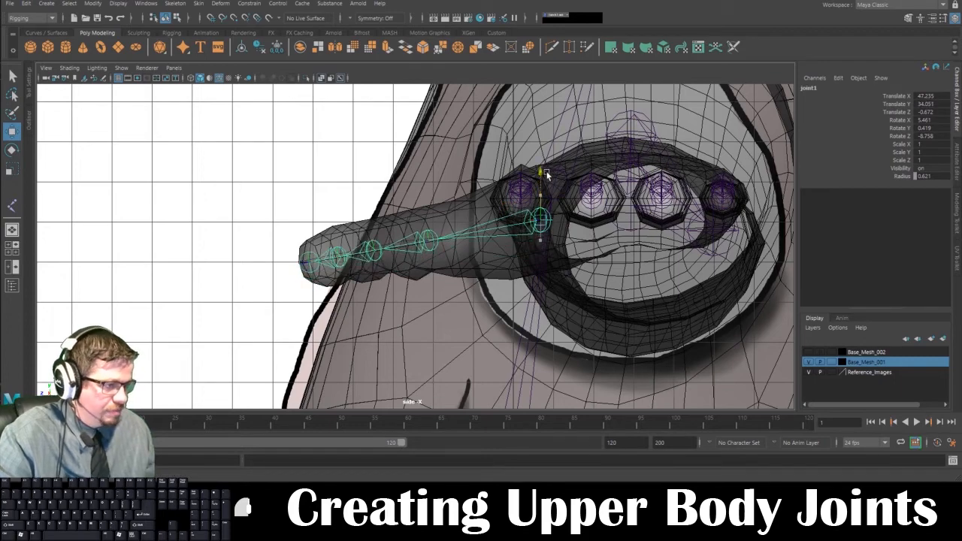
# Step: Move the thumb's second joint to Translate X about 2.61 and its third joint to Translate X about 2.3 in the top view
pyautogui.press('space')
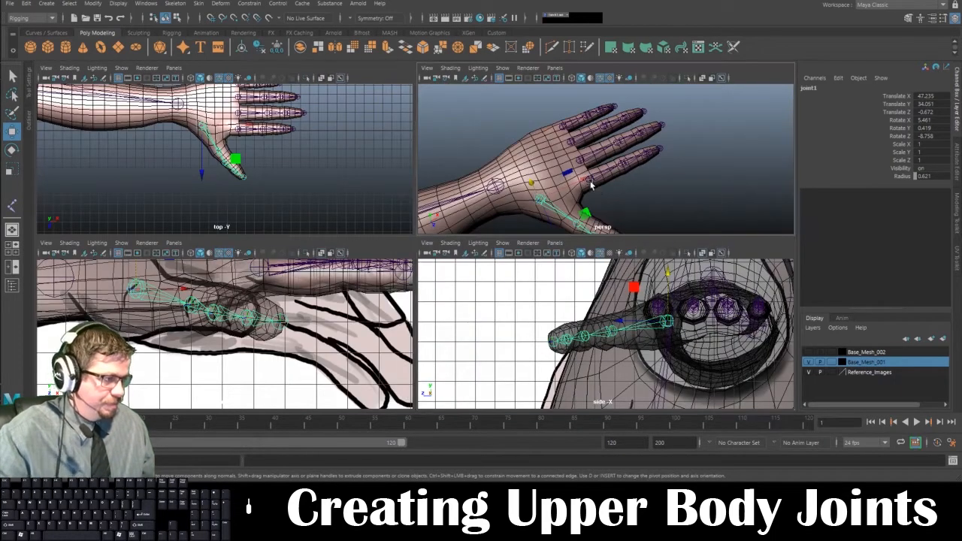
pyautogui.press('space')
pyautogui.press('space')
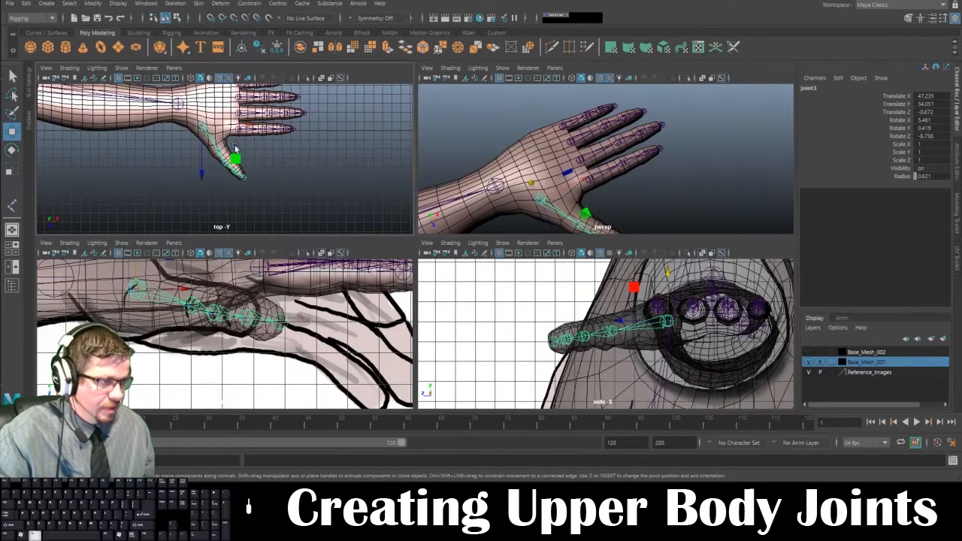
pyautogui.press('space')
pyautogui.scroll(6, 382, 208)
pyautogui.click(382, 207)
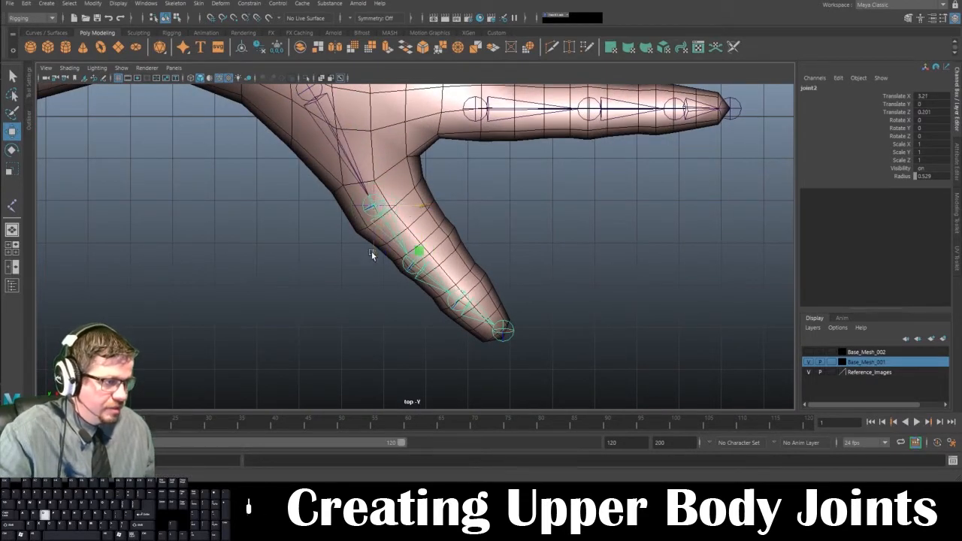
pyautogui.moveTo(371, 251); pyautogui.dragTo(358, 231, button='middle')
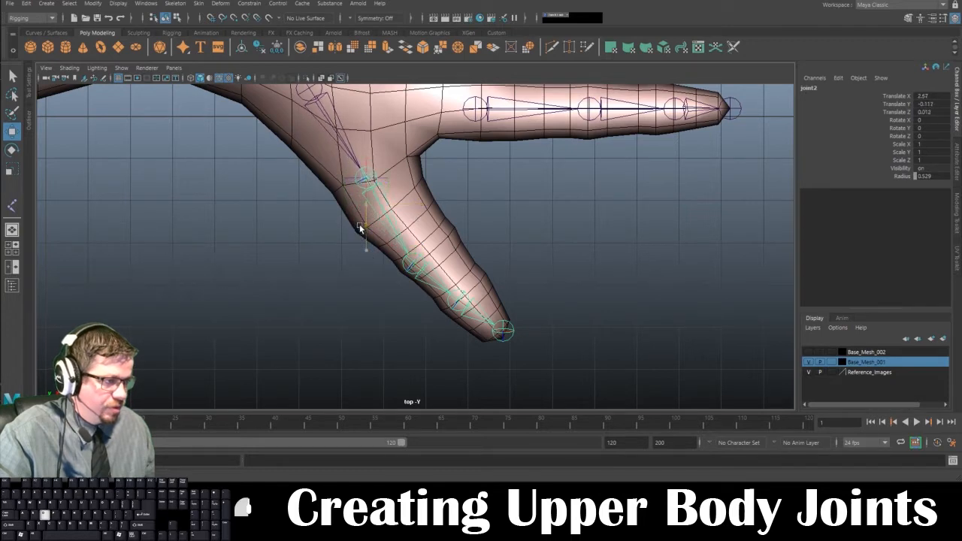
pyautogui.click(413, 264)
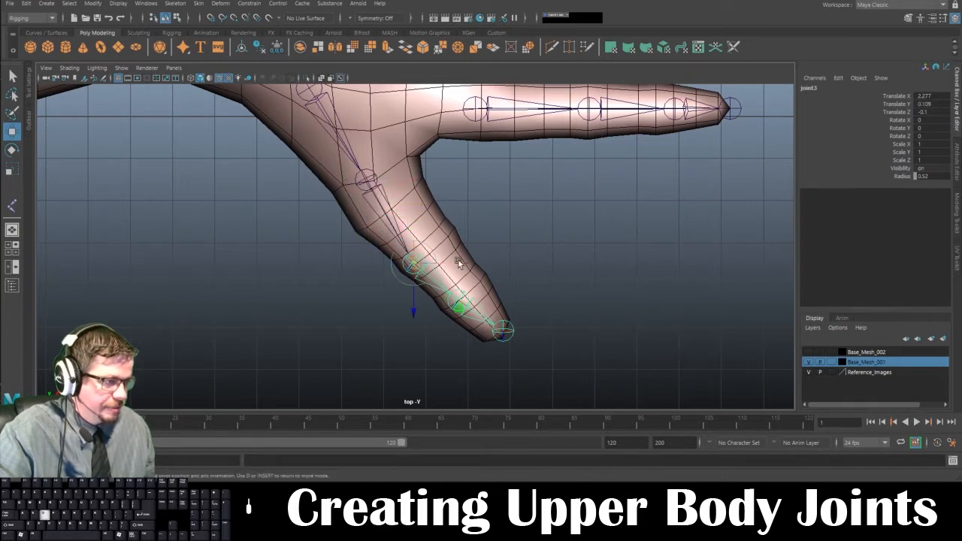
pyautogui.moveTo(458, 261); pyautogui.dragTo(461, 261)
pyautogui.press('space')
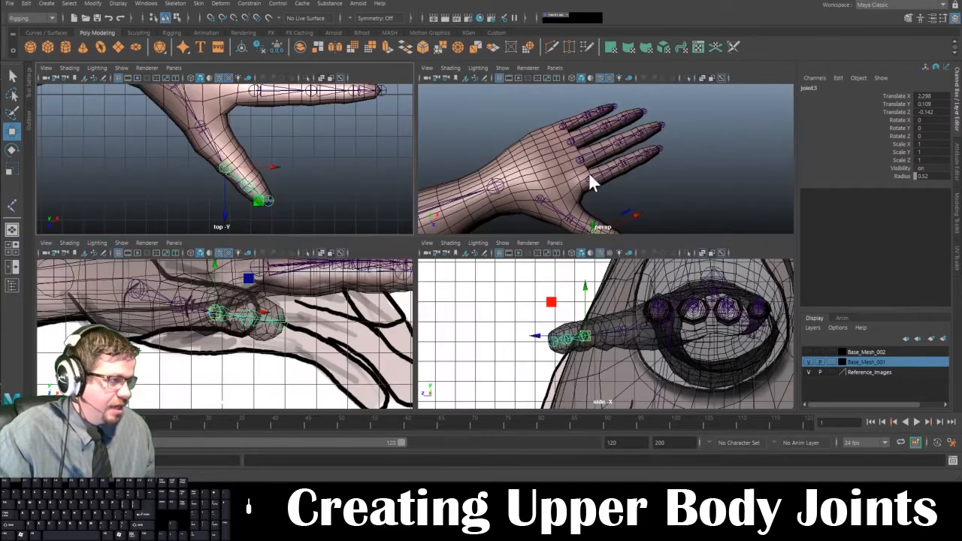
# Step: Inspect the thumb chain's fit inside the hand in perspective, keeping the Legacy High Quality Viewport renderer
pyautogui.press('space')
pyautogui.keyDown('alt'); pyautogui.moveTo(587, 200); pyautogui.dragTo(574, 165); pyautogui.keyUp('alt')
pyautogui.click(543, 240)
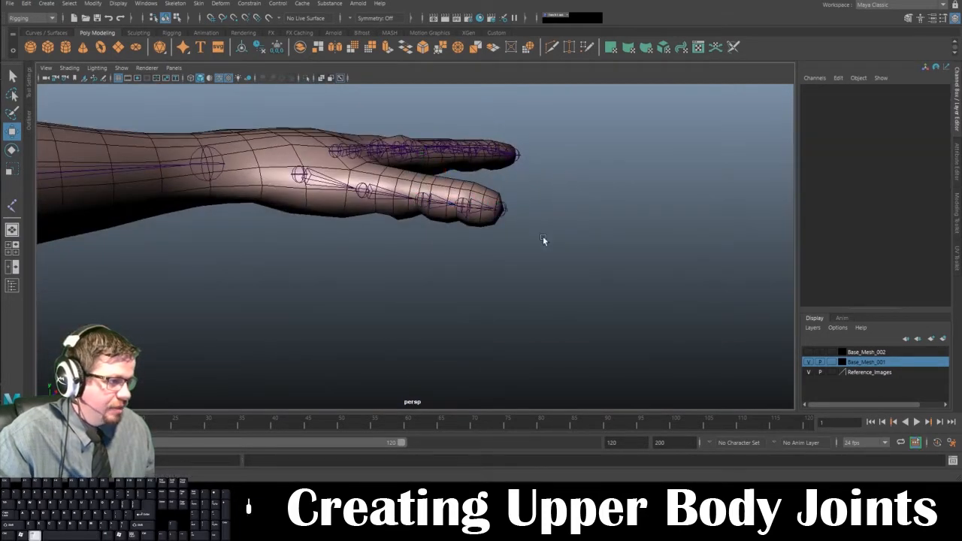
pyautogui.keyDown('alt'); pyautogui.moveTo(543, 239); pyautogui.dragTo(510, 251); pyautogui.keyUp('alt')
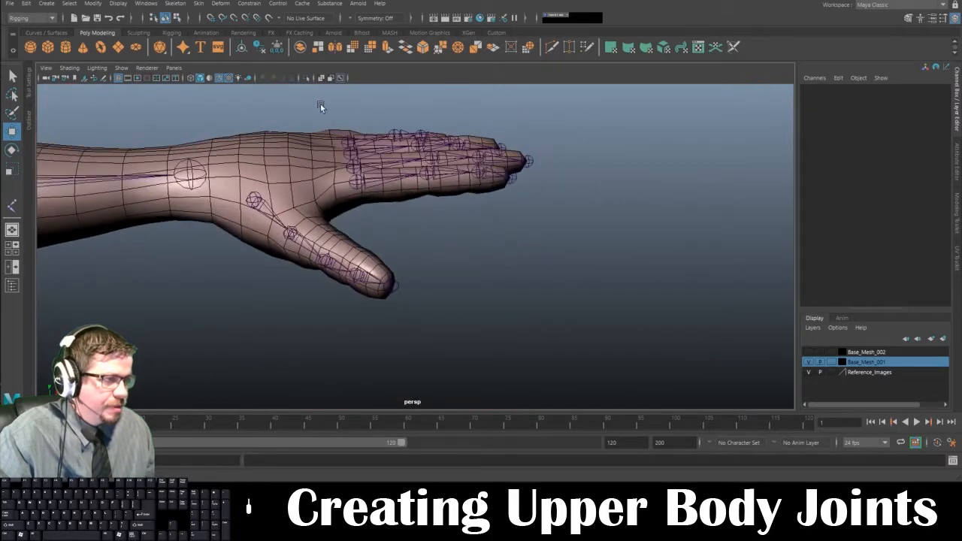
pyautogui.click(148, 68)
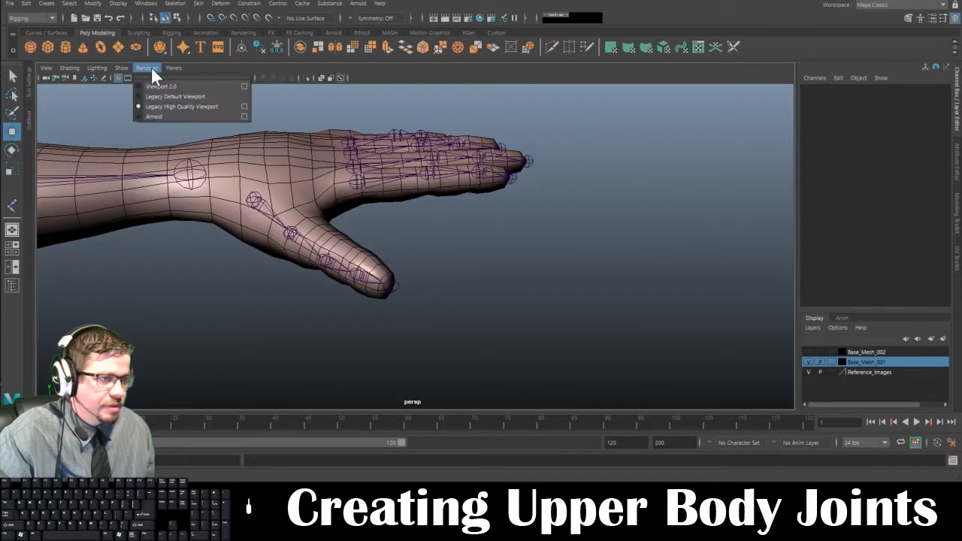
pyautogui.click(178, 105)
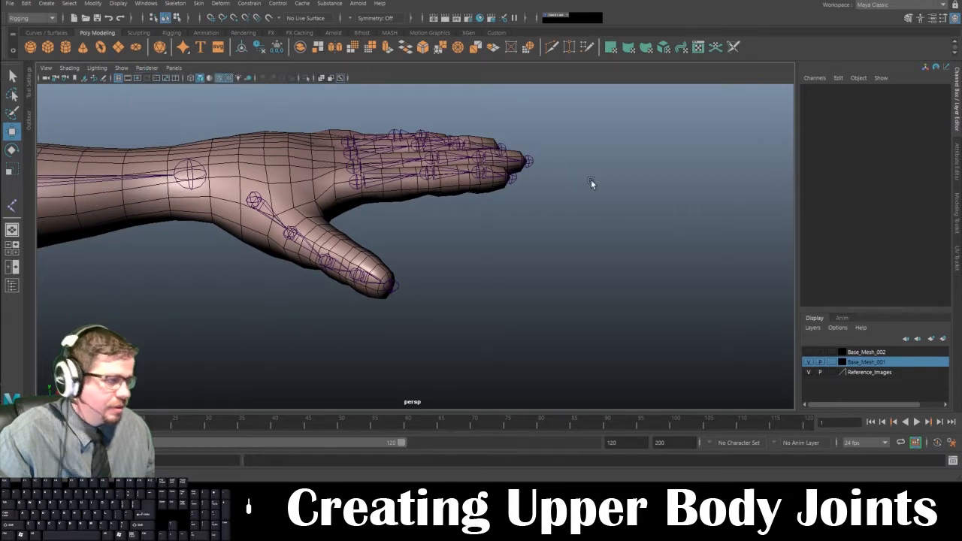
# Step: Hide the Base_Mesh_001 layer, show Base_Mesh_002, and display its mesh unsmoothed
pyautogui.click(809, 363)
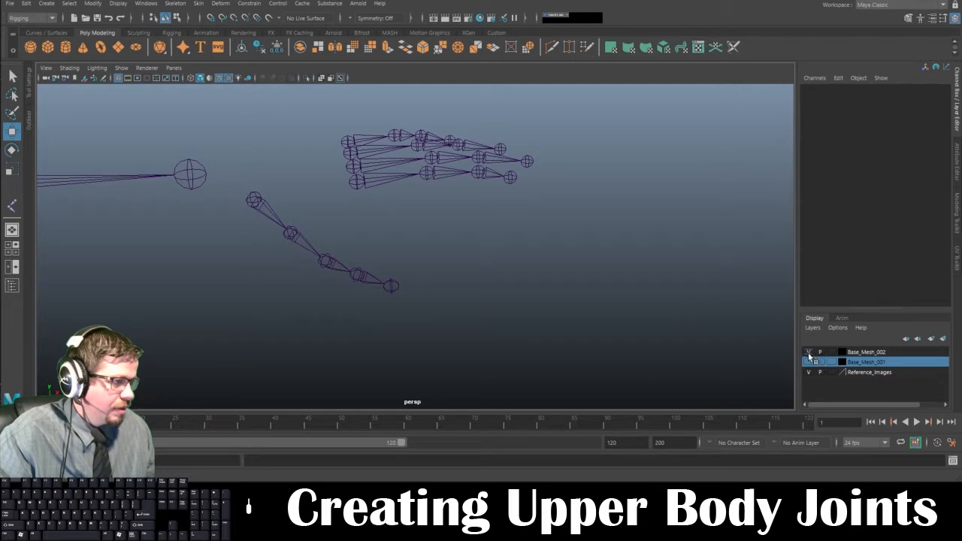
pyautogui.click(809, 353)
pyautogui.keyDown('alt'); pyautogui.moveTo(536, 288); pyautogui.dragTo(530, 228); pyautogui.keyUp('alt')
pyautogui.click(381, 236)
pyautogui.press('1')
pyautogui.click(423, 268)
# Step: Snap the end joints of the index, middle and ring fingers to the fingertip vertices of the mesh
pyautogui.click(552, 190)
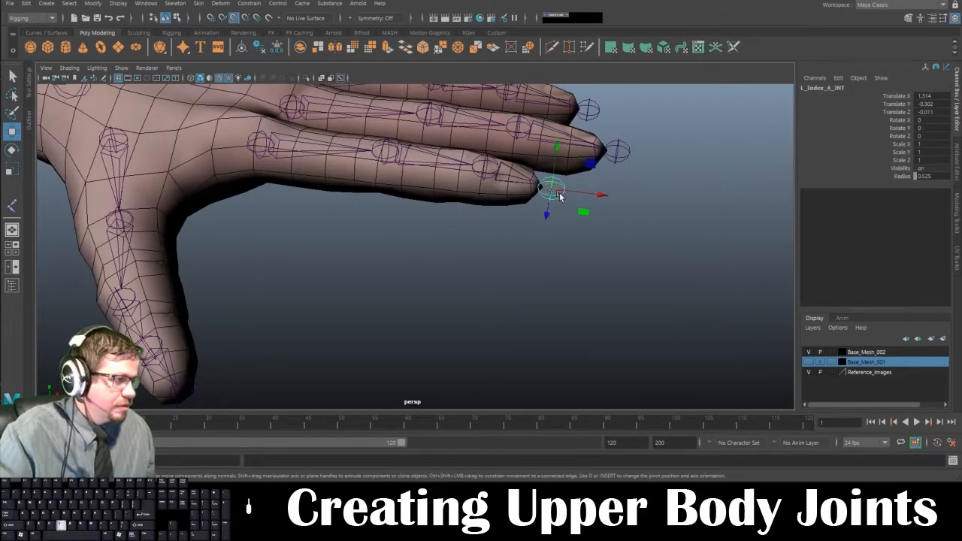
pyautogui.click(623, 154)
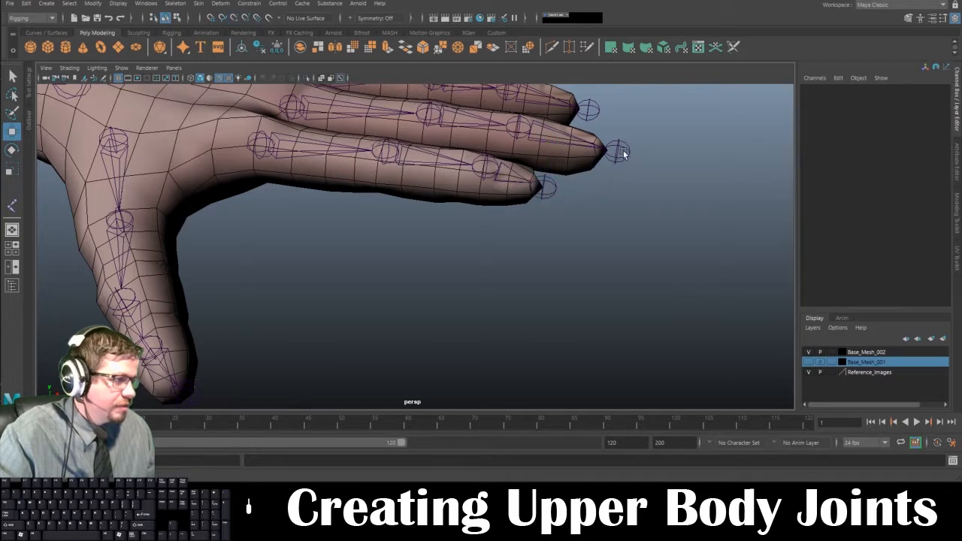
pyautogui.click(618, 152)
pyautogui.keyDown('alt'); pyautogui.moveTo(587, 145); pyautogui.dragTo(530, 200); pyautogui.keyUp('alt')
pyautogui.click(546, 257)
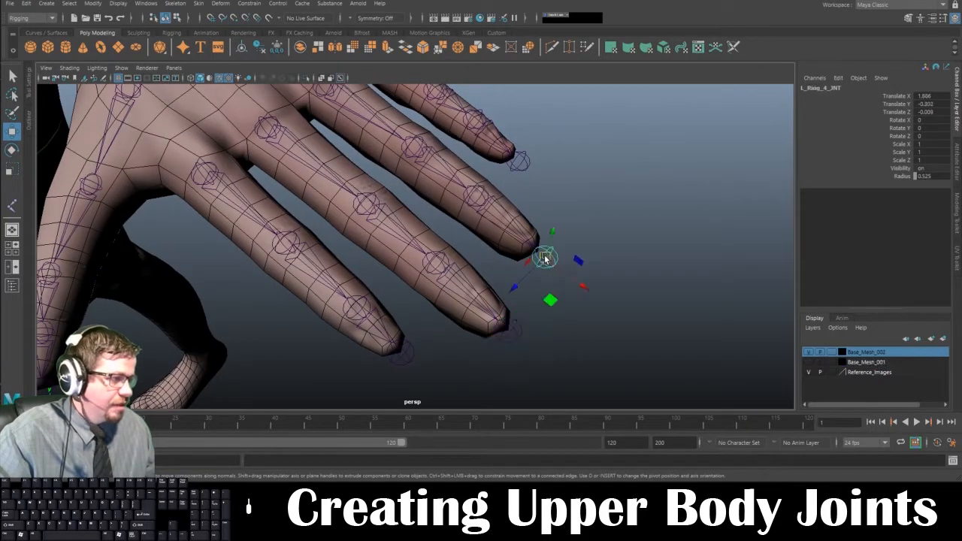
pyautogui.press('v')
pyautogui.moveTo(550, 263); pyautogui.dragTo(541, 252)
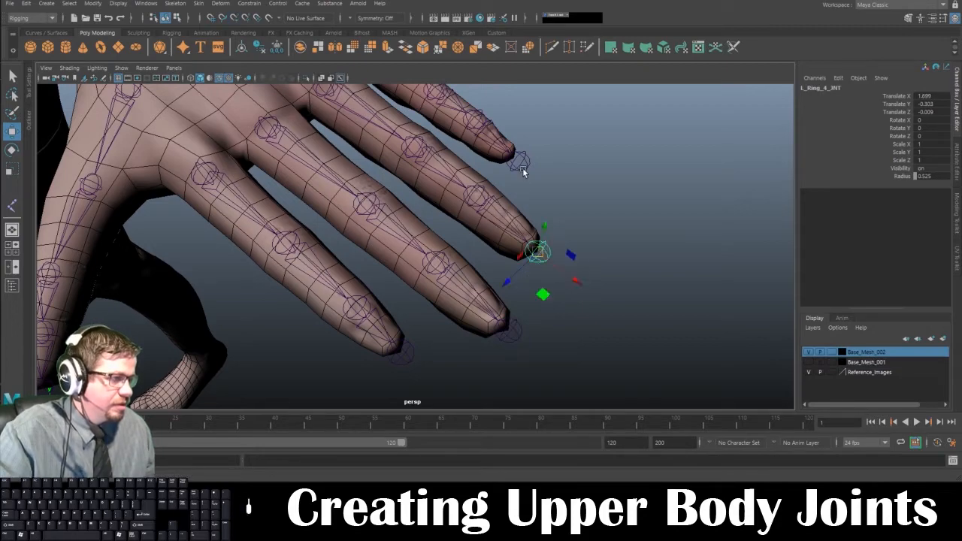
# Step: Snap the end joints of the little finger and the thumb to the vertices at their tips
pyautogui.click(523, 168)
pyautogui.press('v')
pyautogui.moveTo(522, 167); pyautogui.dragTo(612, 206)
pyautogui.click(607, 251)
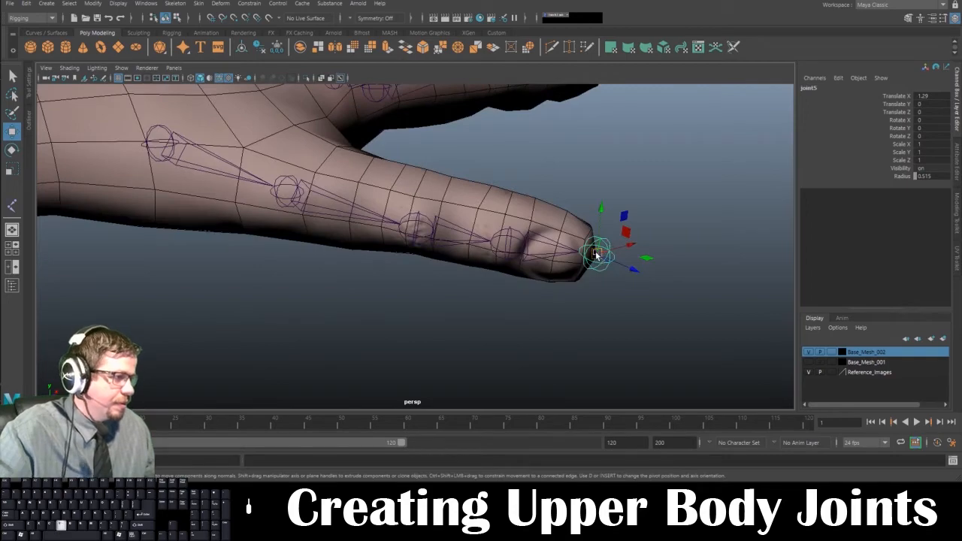
pyautogui.press('v')
pyautogui.moveTo(606, 251); pyautogui.dragTo(346, 213)
pyautogui.keyDown('alt'); pyautogui.moveTo(346, 213); pyautogui.dragTo(301, 218, button='right'); pyautogui.keyUp('alt')
pyautogui.keyDown('alt'); pyautogui.moveTo(301, 218); pyautogui.dragTo(330, 243); pyautogui.keyUp('alt')
pyautogui.click(402, 321)
# Step: Rename the thumb's base joint to L_Thumb_1_JNT
pyautogui.keyDown('alt'); pyautogui.moveTo(401, 320); pyautogui.dragTo(477, 314); pyautogui.keyUp('alt')
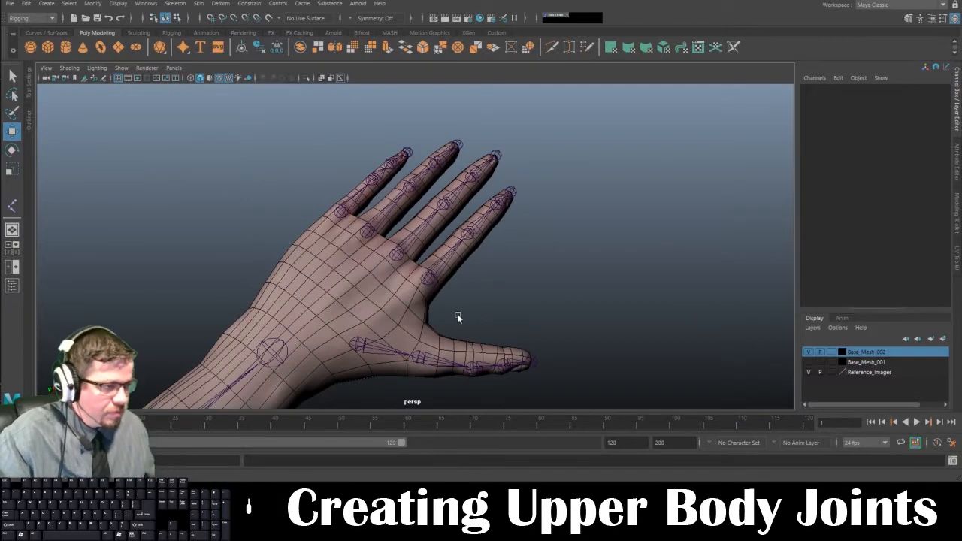
pyautogui.keyDown('alt'); pyautogui.moveTo(371, 333); pyautogui.dragTo(387, 263); pyautogui.keyUp('alt')
pyautogui.click(388, 258)
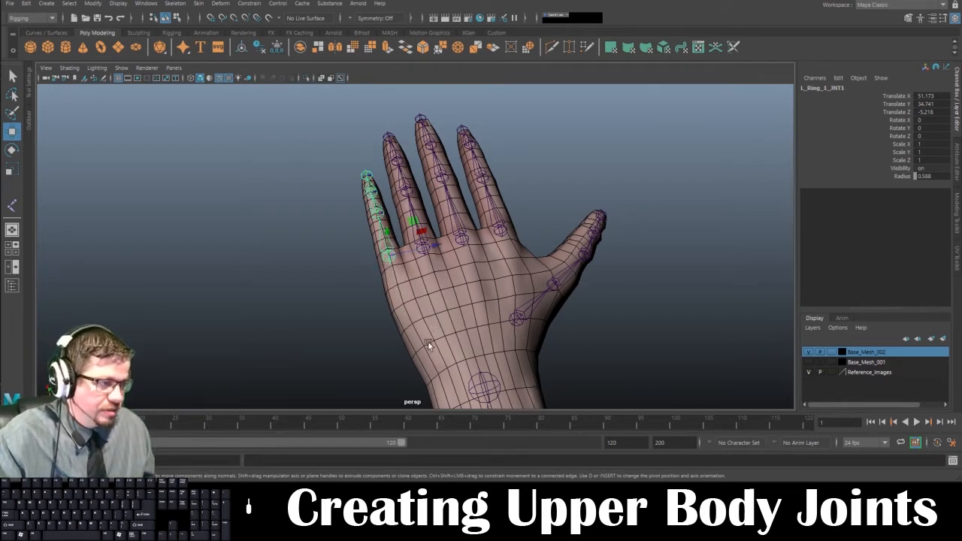
pyautogui.click(517, 319)
pyautogui.doubleClick(810, 88)
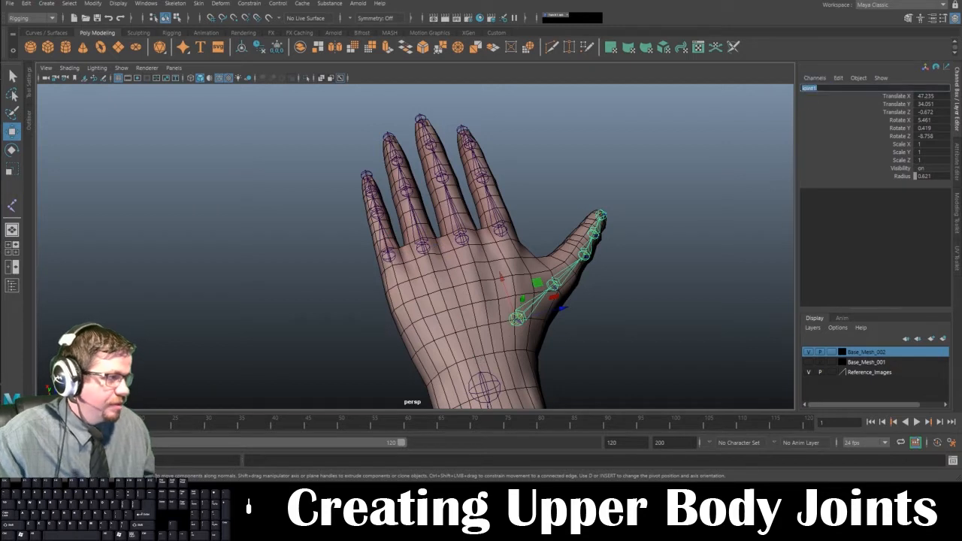
pyautogui.write('L_Thu')
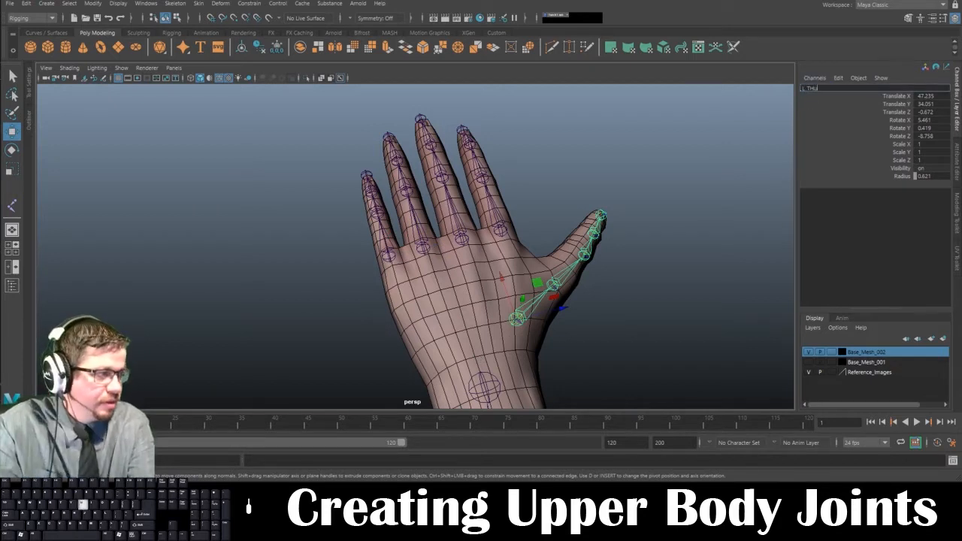
pyautogui.write('mb_1_JNT')
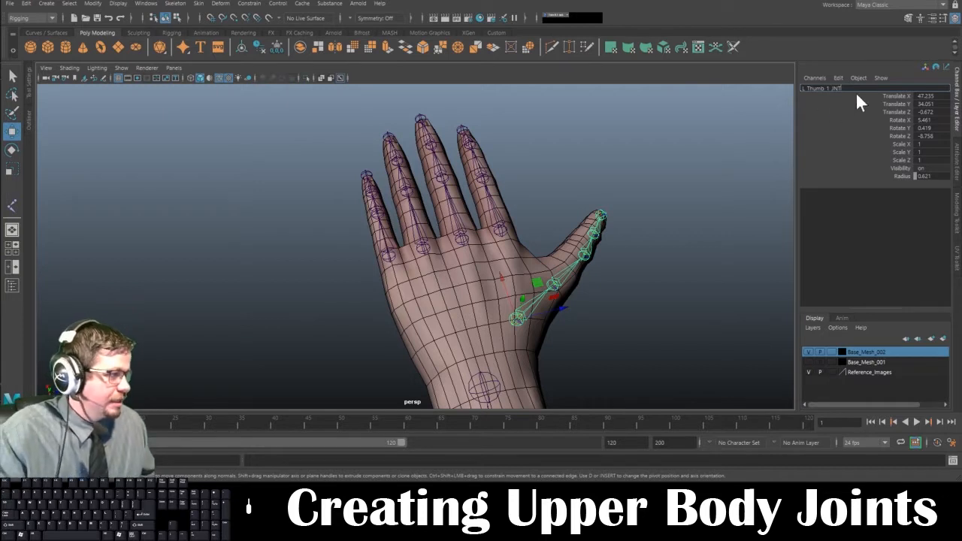
pyautogui.press('Return')
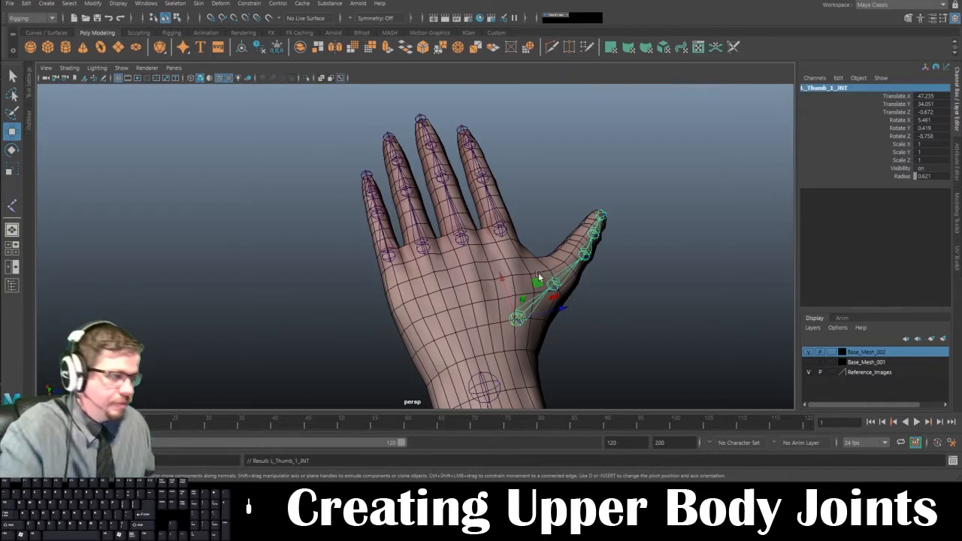
# Step: Rename the thumb's second joint to L_Thumb_2_JNT
pyautogui.click(553, 284)
pyautogui.click(831, 88)
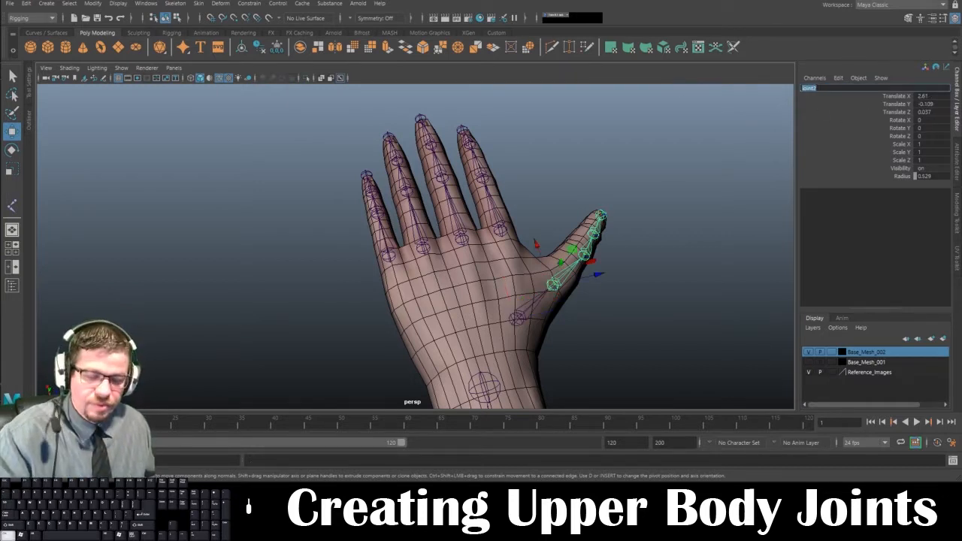
pyautogui.write('L_Thumb_1_JNT')
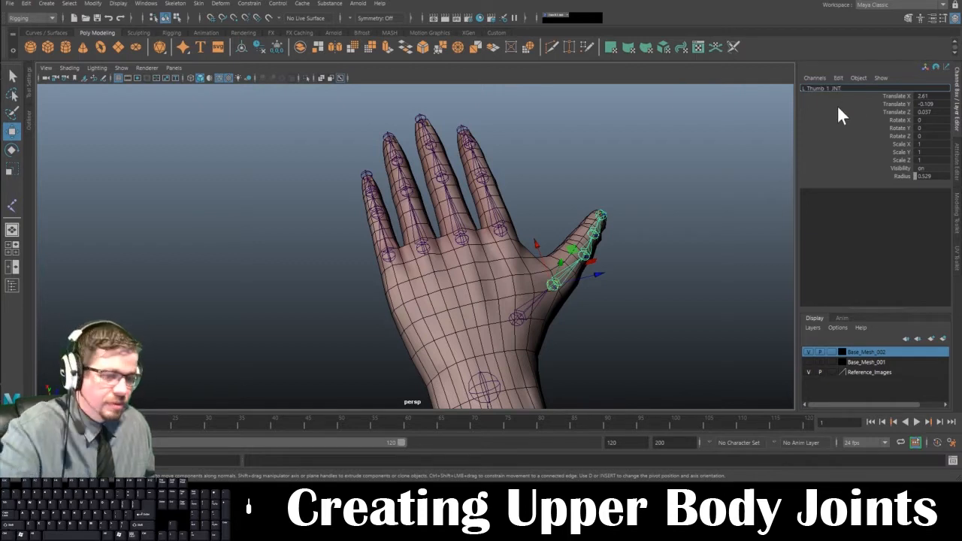
pyautogui.write('2')
pyautogui.press('Return')
# Step: Rename the thumb's third joint to L_Thumb_3_JNT
pyautogui.click(573, 252)
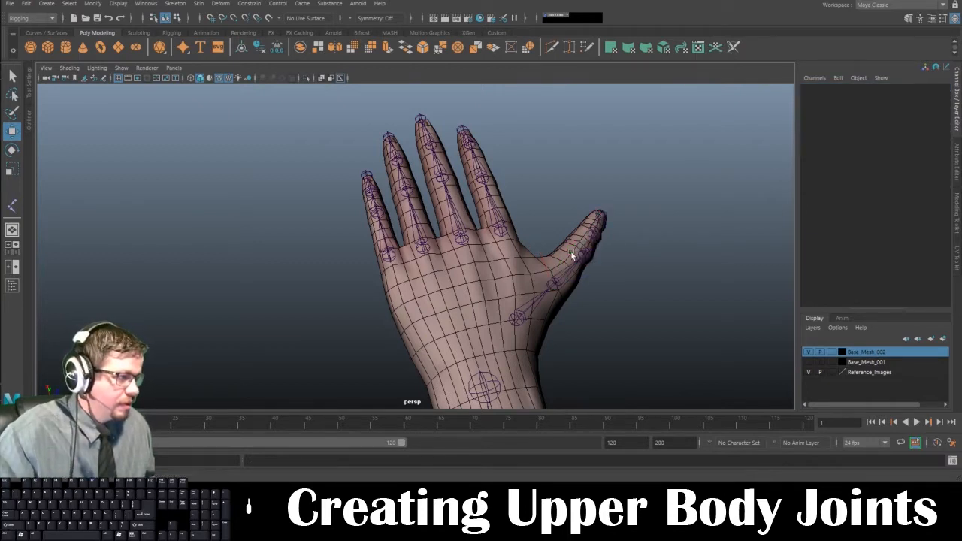
pyautogui.click(589, 252)
pyautogui.click(809, 88)
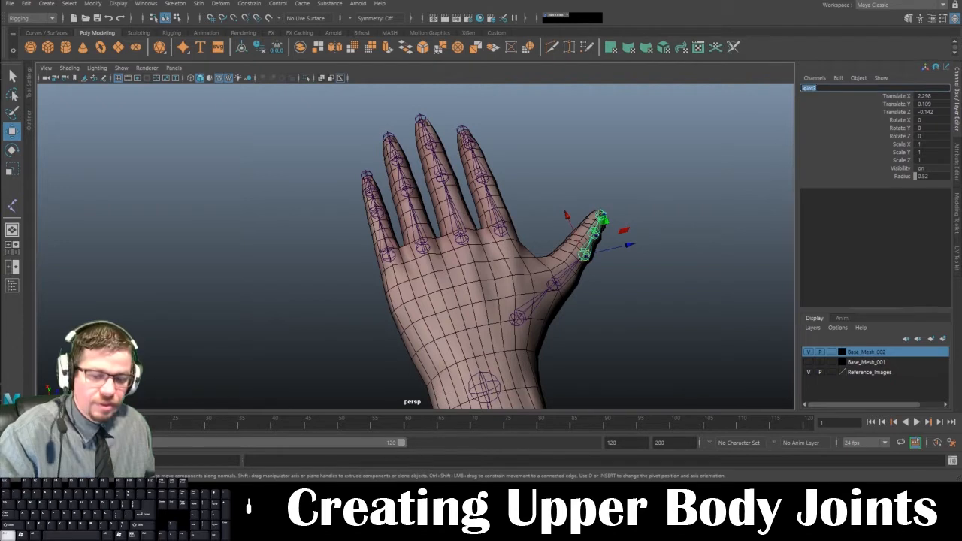
pyautogui.write('L_Thumb_1_JNT')
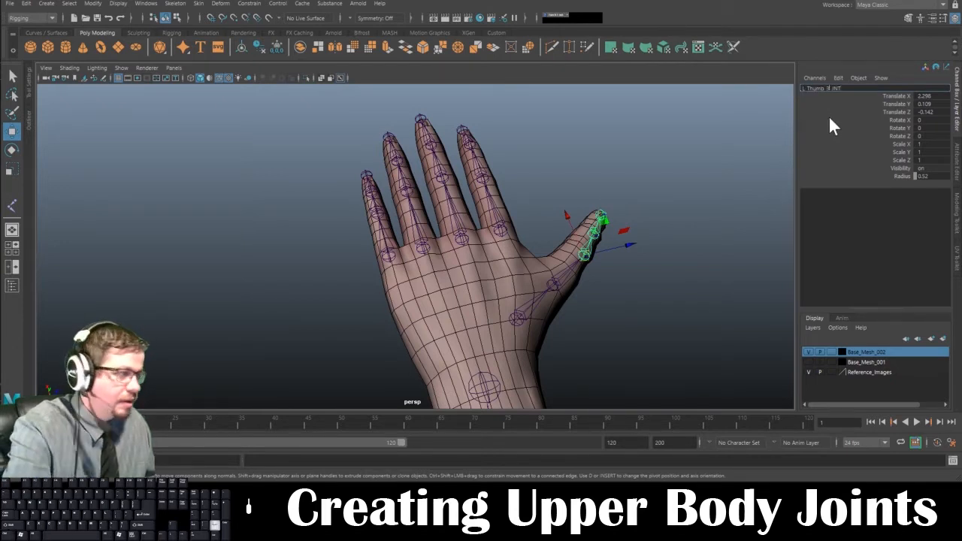
pyautogui.press('Return')
# Step: Rename the thumb's fourth joint to L_Thumb_4_JNT
pyautogui.click(635, 216)
pyautogui.click(600, 234)
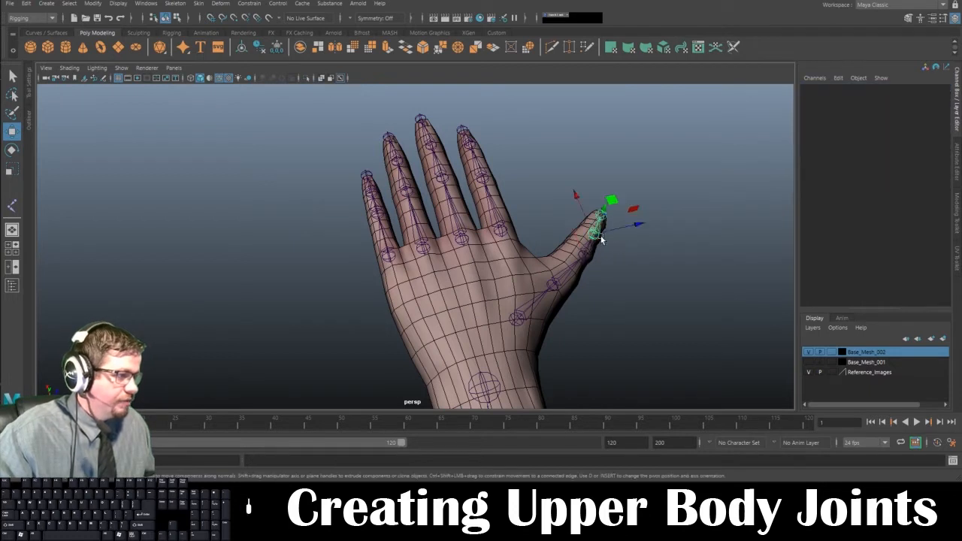
pyautogui.click(809, 88)
pyautogui.write('L_Thumb_1_JNT')
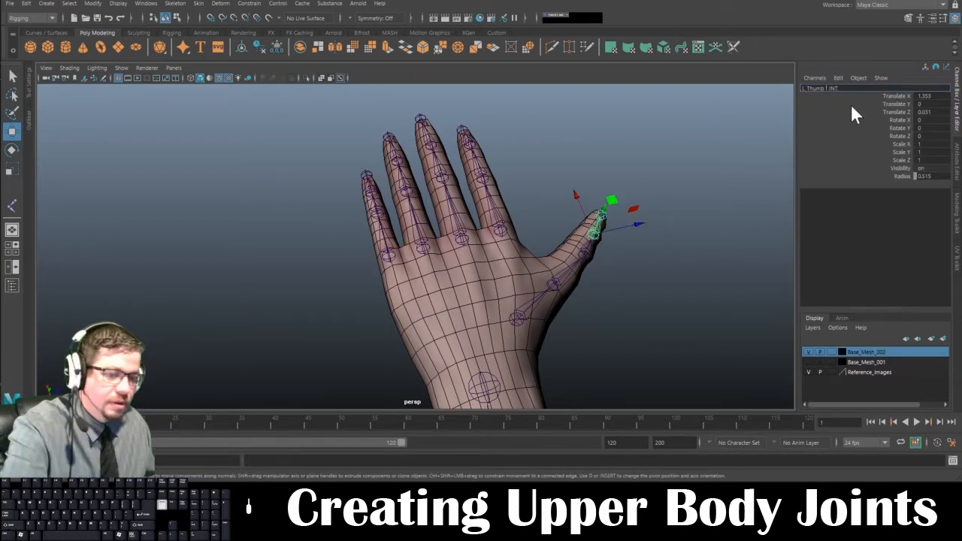
pyautogui.click(666, 209)
# Step: Delete the surplus end joint at the tip of the thumb chain
pyautogui.keyDown('alt'); pyautogui.moveTo(666, 210); pyautogui.dragTo(631, 230); pyautogui.keyUp('alt')
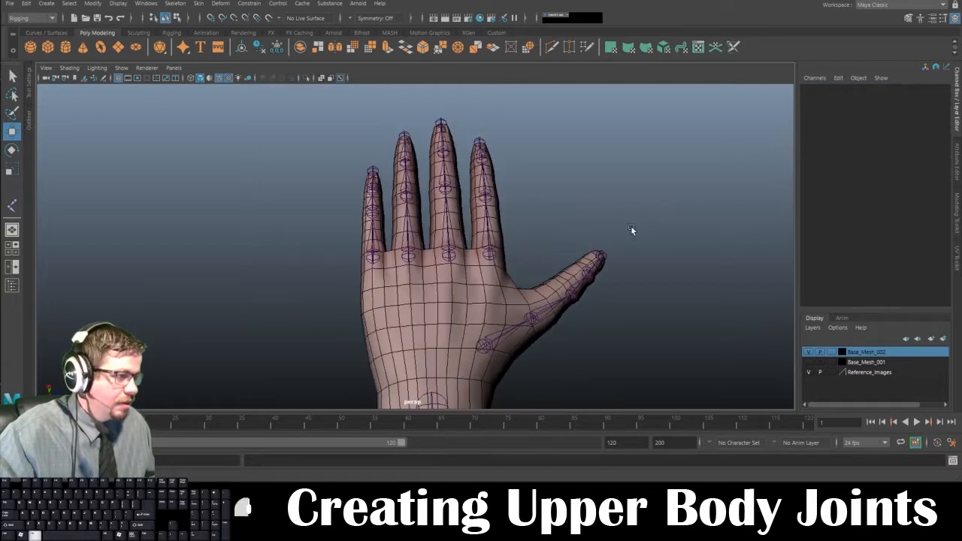
pyautogui.keyDown('alt'); pyautogui.moveTo(522, 337); pyautogui.dragTo(470, 318); pyautogui.keyUp('alt')
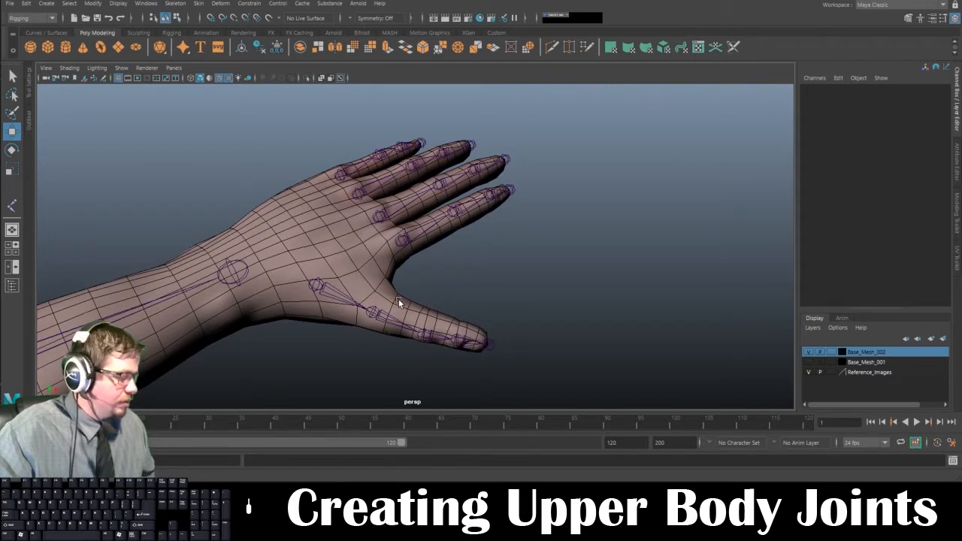
pyautogui.keyDown('alt'); pyautogui.moveTo(475, 320); pyautogui.dragTo(465, 260); pyautogui.keyUp('alt')
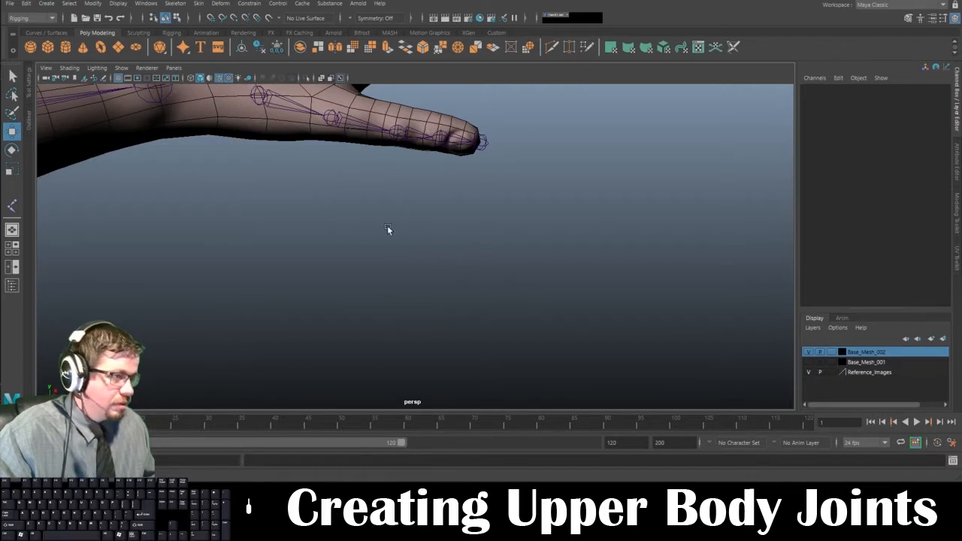
pyautogui.keyDown('alt'); pyautogui.moveTo(387, 230); pyautogui.dragTo(460, 223); pyautogui.keyUp('alt')
pyautogui.click(478, 203)
pyautogui.click(516, 220)
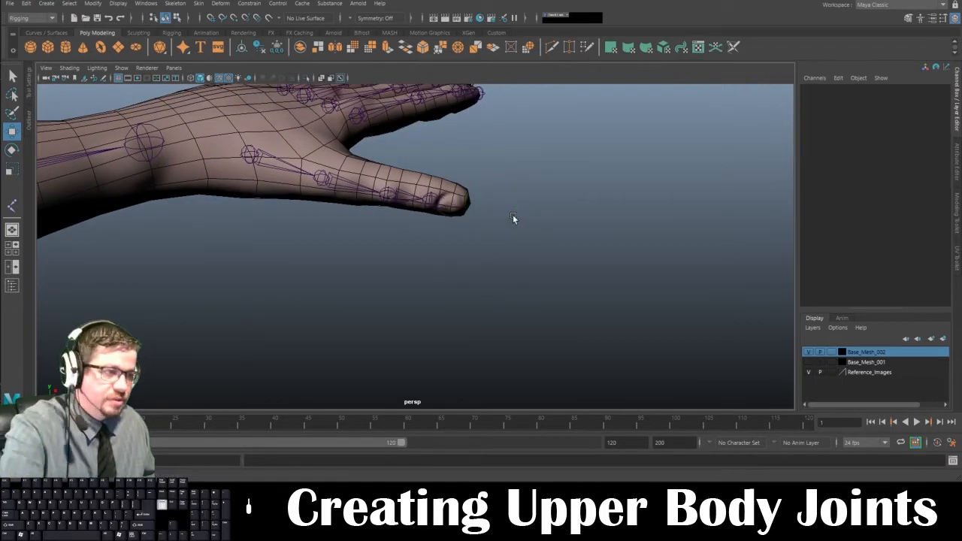
# Step: Snap the L_Thumb_4_JNT joint to the vertex at the thumb's tip
pyautogui.click(437, 199)
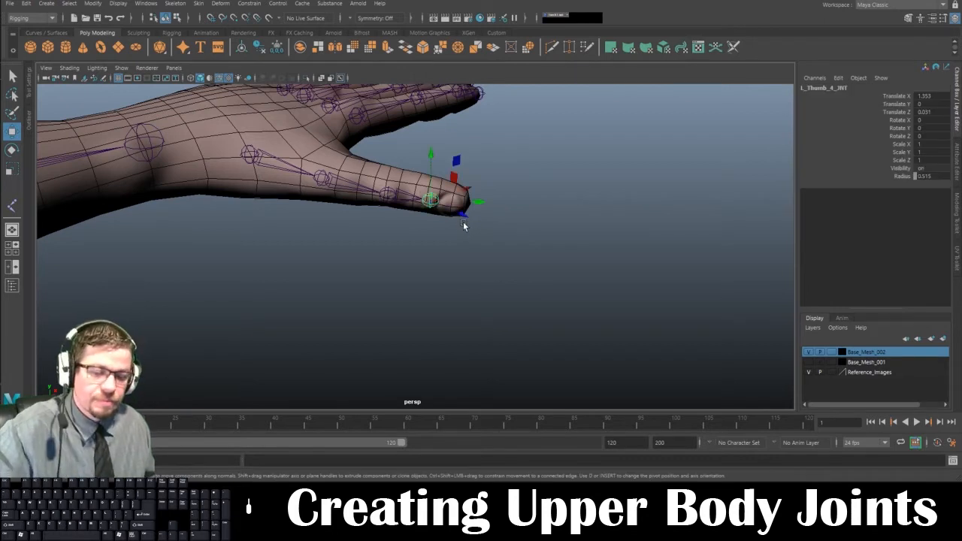
pyautogui.press('v')
pyautogui.moveTo(436, 207); pyautogui.dragTo(474, 207)
# Step: Check the name of each joint along the thumb chain, from base to tip
pyautogui.click(387, 196)
pyautogui.click(322, 177)
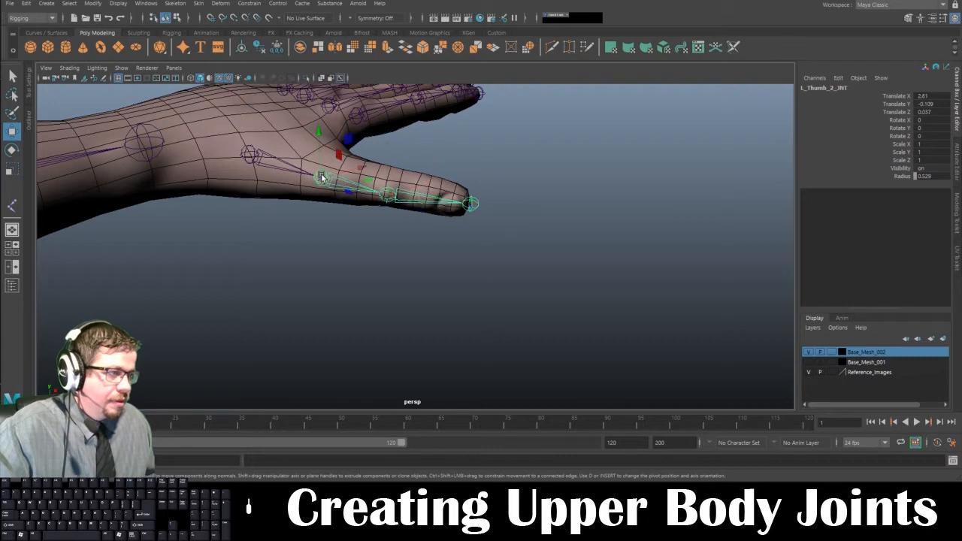
pyautogui.click(246, 154)
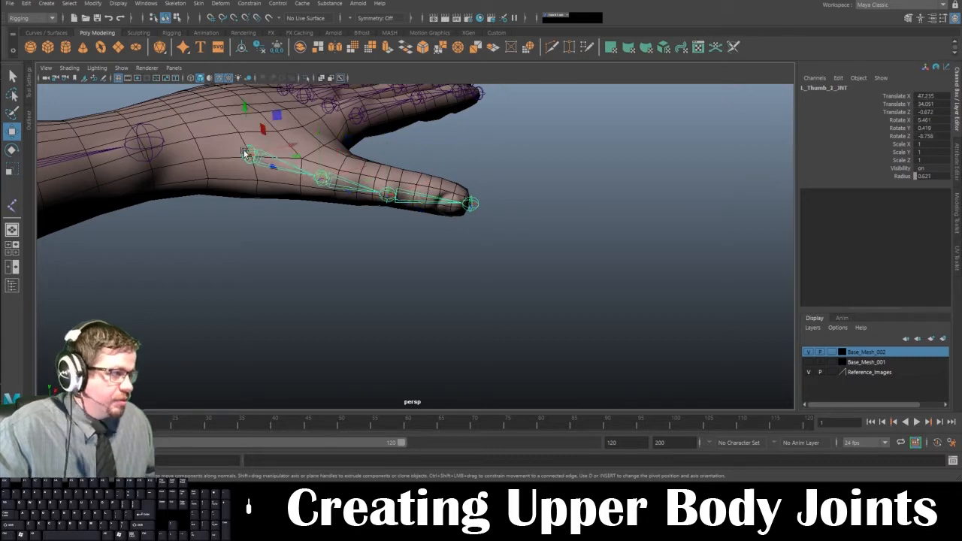
pyautogui.click(329, 182)
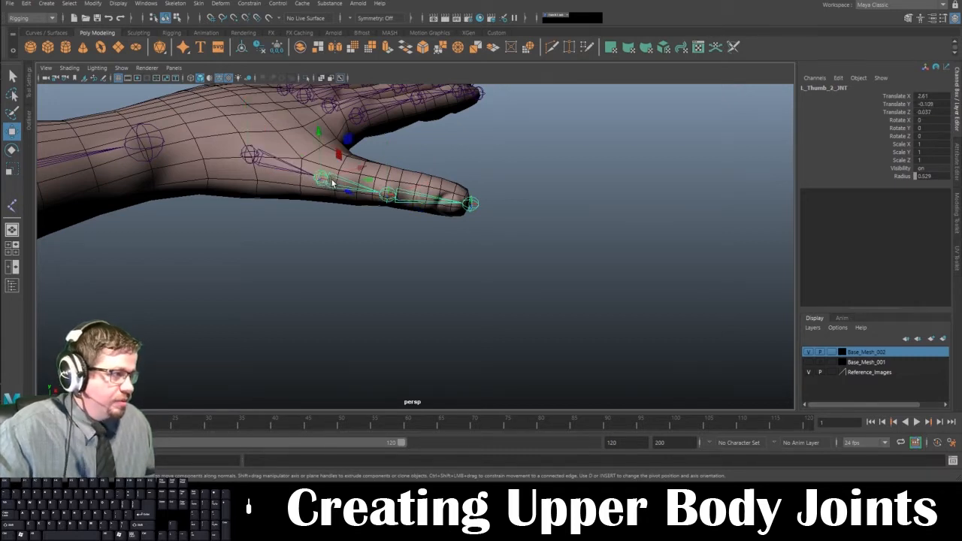
pyautogui.click(387, 197)
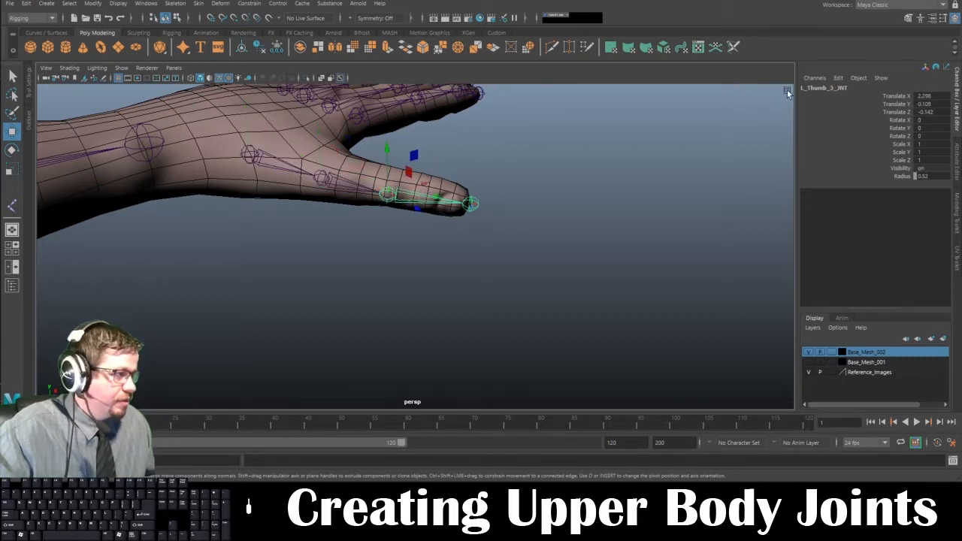
pyautogui.click(470, 203)
pyautogui.click(550, 239)
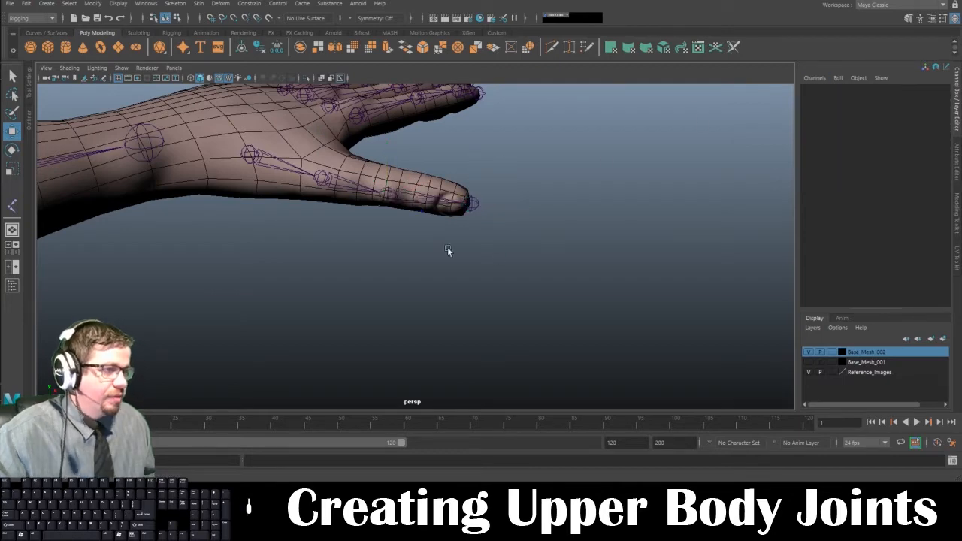
# Step: Try to parent the little finger's base joint alone to the wrist joint
pyautogui.keyDown('alt'); pyautogui.moveTo(449, 254); pyautogui.dragTo(525, 282); pyautogui.keyUp('alt')
pyautogui.keyDown('alt'); pyautogui.moveTo(525, 283); pyautogui.dragTo(444, 159, button='right'); pyautogui.keyUp('alt')
pyautogui.keyDown('alt'); pyautogui.moveTo(445, 160); pyautogui.dragTo(465, 101, button='middle'); pyautogui.keyUp('alt')
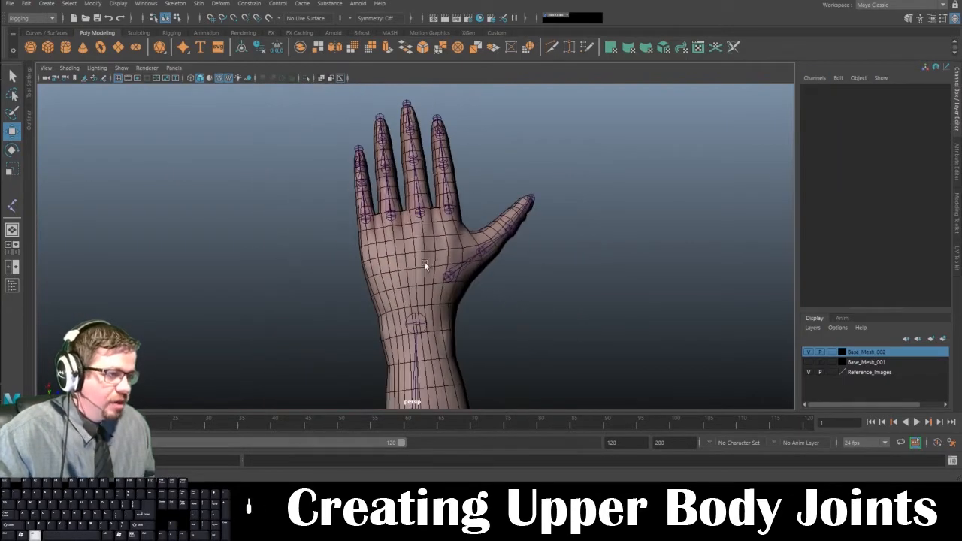
pyautogui.keyDown('alt'); pyautogui.moveTo(424, 263); pyautogui.dragTo(606, 208); pyautogui.keyUp('alt')
pyautogui.keyDown('alt'); pyautogui.moveTo(428, 244); pyautogui.dragTo(361, 268); pyautogui.keyUp('alt')
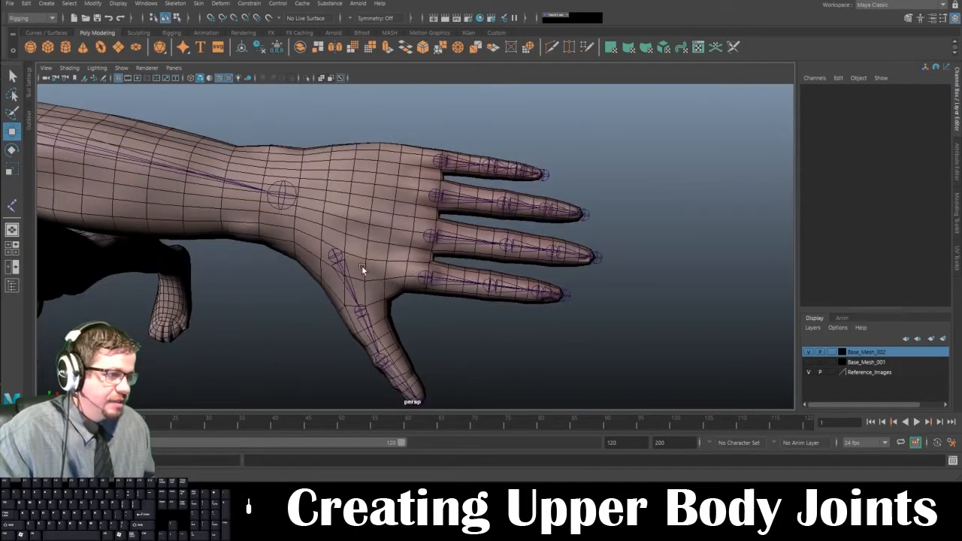
pyautogui.click(439, 161)
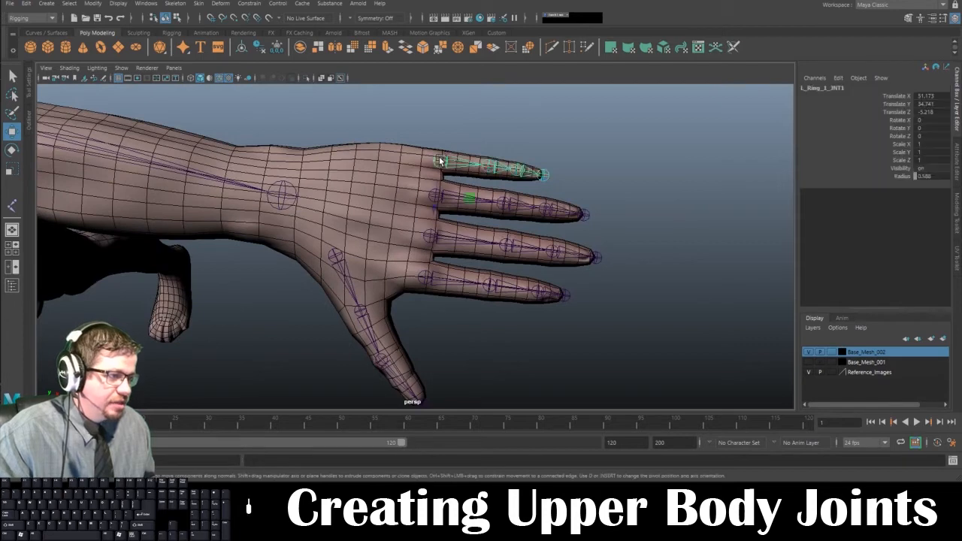
pyautogui.keyDown('shift'); pyautogui.click(281, 194); pyautogui.keyUp('shift')
pyautogui.press('p')
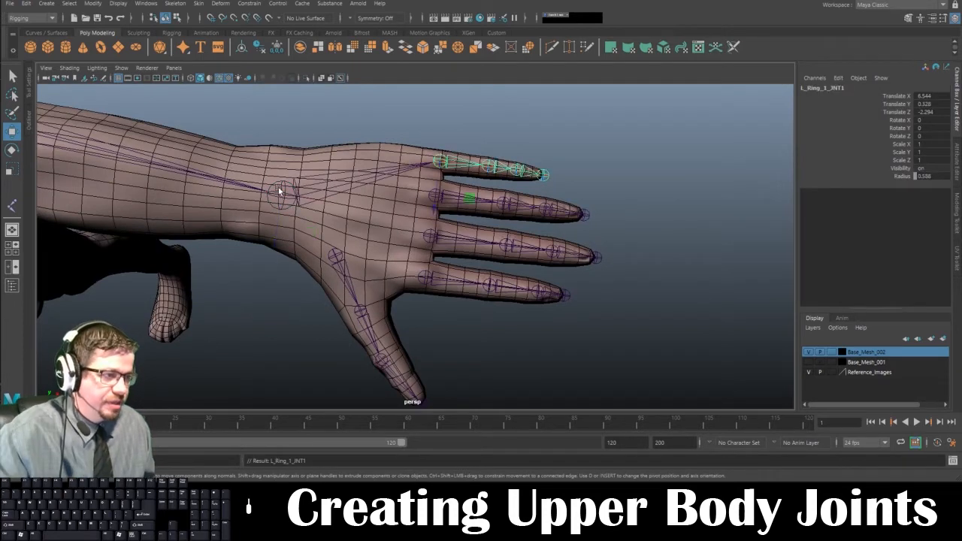
pyautogui.hotkey('ctrl', 'z')
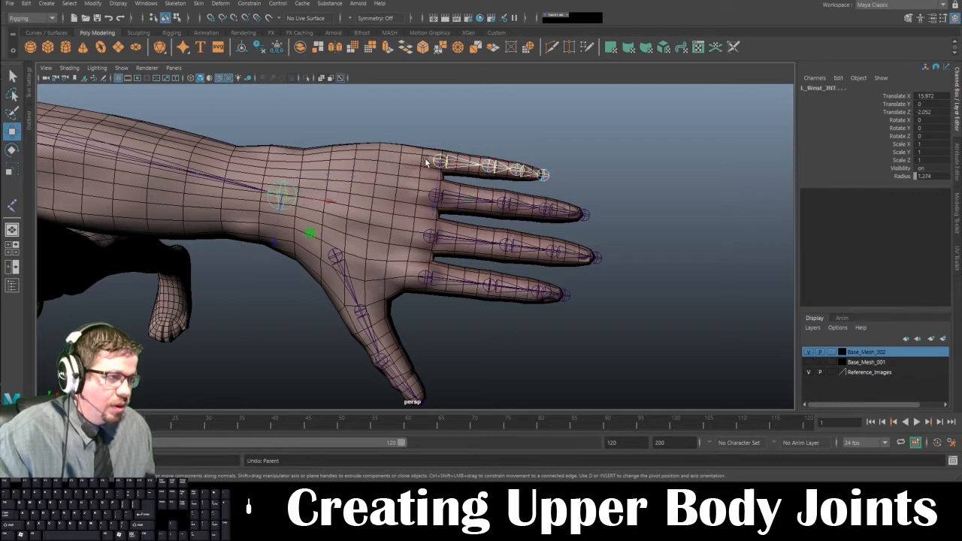
# Step: Parent the base joints of all four fingers and the thumb together to the left wrist joint
pyautogui.click(437, 158)
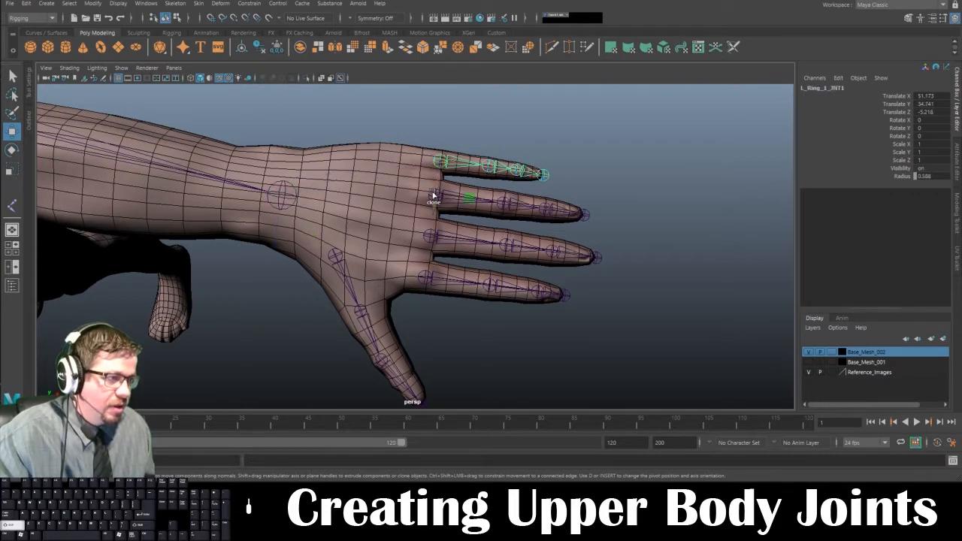
pyautogui.keyDown('alt'); pyautogui.moveTo(359, 163); pyautogui.dragTo(439, 238, button='right'); pyautogui.keyUp('alt')
pyautogui.keyDown('alt'); pyautogui.moveTo(439, 237); pyautogui.dragTo(447, 176); pyautogui.keyUp('alt')
pyautogui.keyDown('shift'); pyautogui.click(447, 149); pyautogui.keyUp('shift')
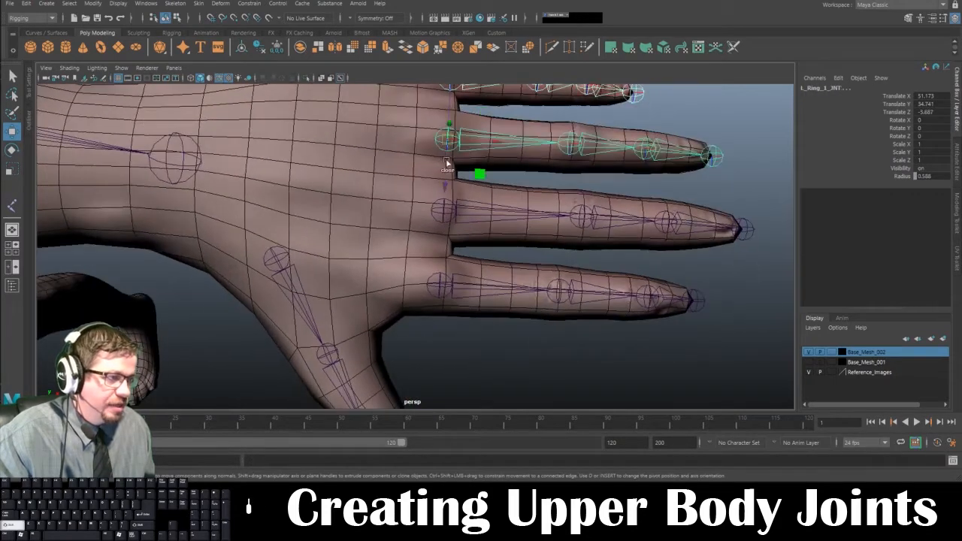
pyautogui.keyDown('shift'); pyautogui.click(442, 214); pyautogui.keyUp('shift')
pyautogui.keyDown('shift'); pyautogui.click(437, 211); pyautogui.keyUp('shift')
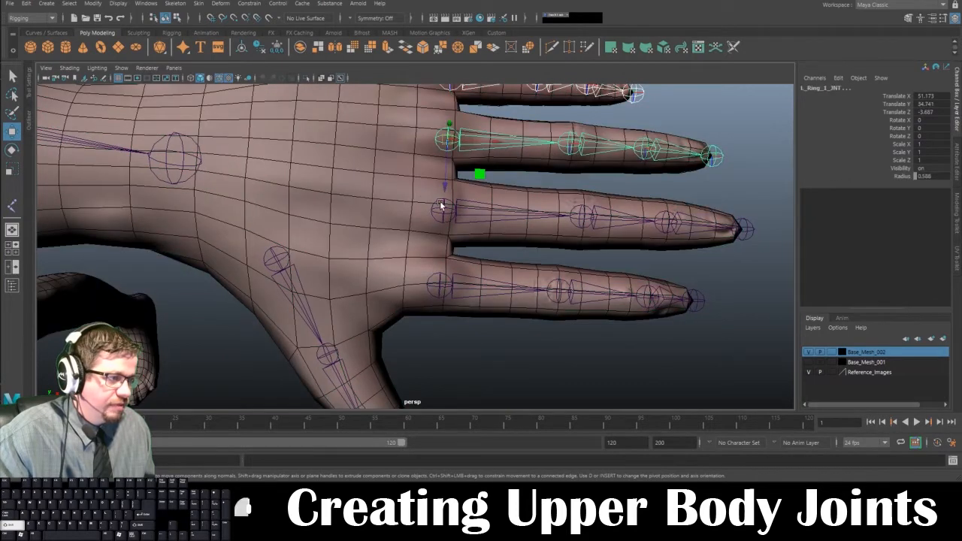
pyautogui.keyDown('shift'); pyautogui.click(443, 203); pyautogui.keyUp('shift')
pyautogui.click(444, 203)
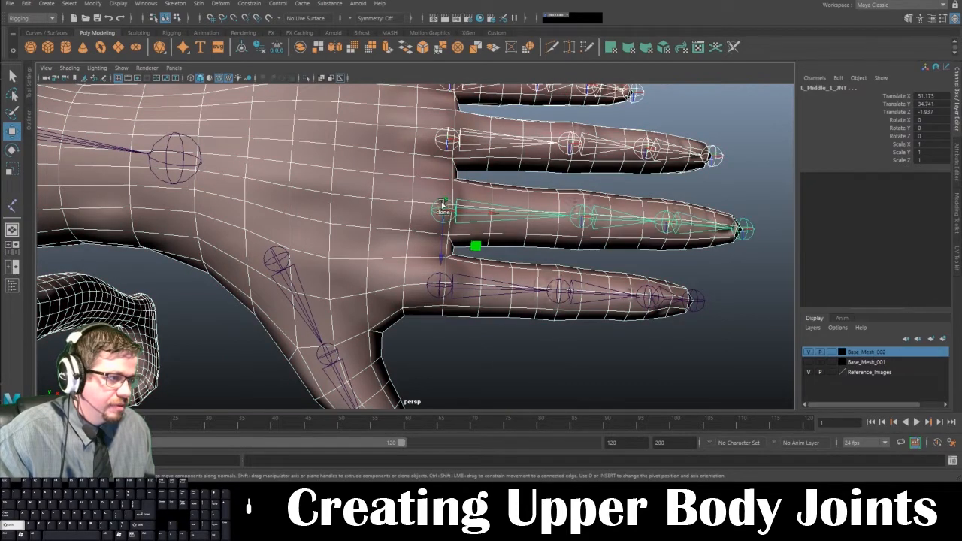
pyautogui.click(441, 286)
pyautogui.click(278, 260)
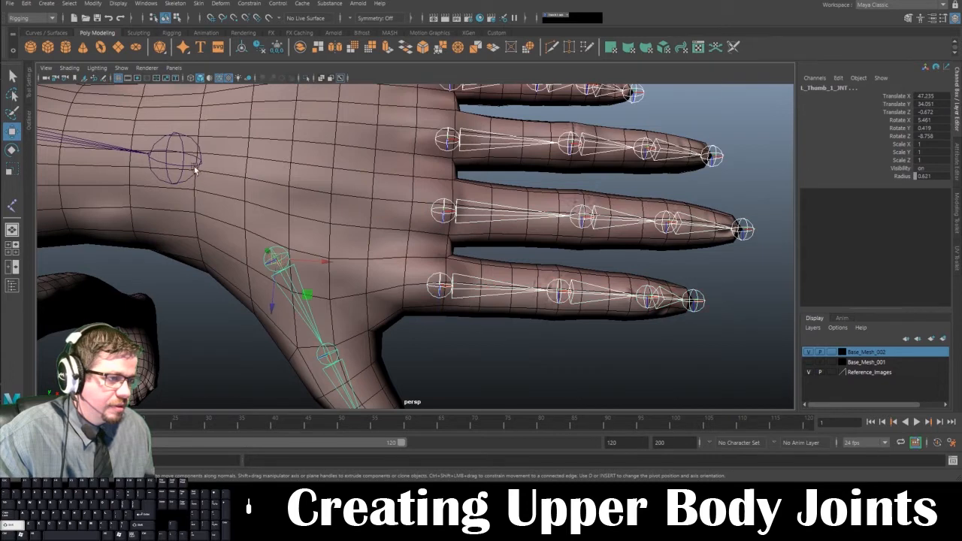
pyautogui.keyDown('alt'); pyautogui.moveTo(460, 178); pyautogui.dragTo(459, 276, button='middle'); pyautogui.keyUp('alt')
pyautogui.keyDown('alt'); pyautogui.moveTo(459, 276); pyautogui.dragTo(447, 230, button='right'); pyautogui.keyUp('alt')
pyautogui.keyDown('alt'); pyautogui.moveTo(447, 230); pyautogui.dragTo(474, 199, button='middle'); pyautogui.keyUp('alt')
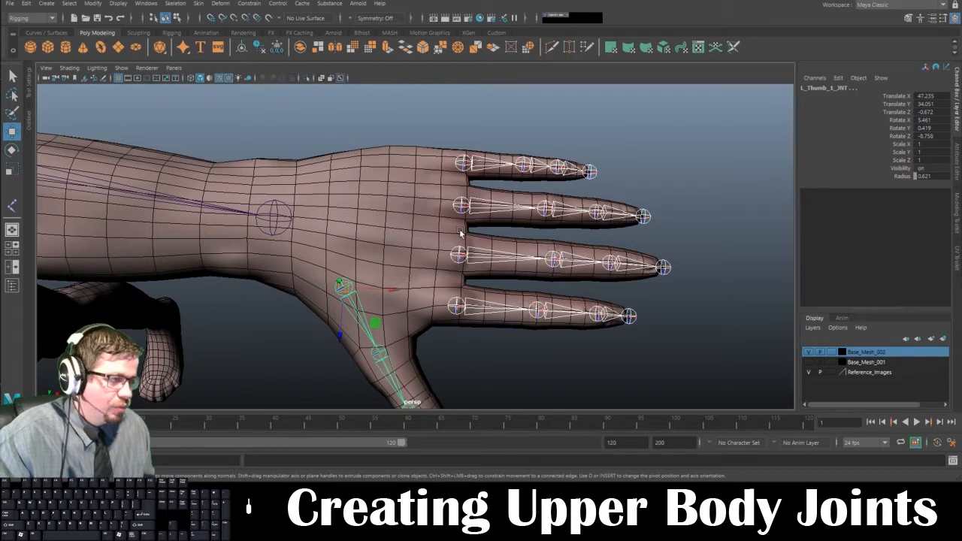
pyautogui.keyDown('shift'); pyautogui.click(271, 220); pyautogui.keyUp('shift')
pyautogui.press('p')
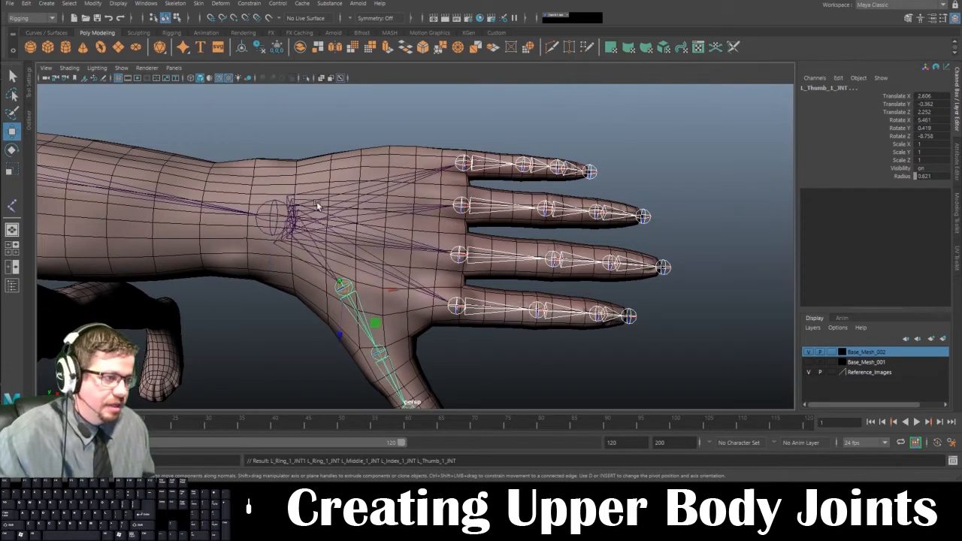
pyautogui.keyDown('alt'); pyautogui.moveTo(317, 206); pyautogui.dragTo(421, 248); pyautogui.keyUp('alt')
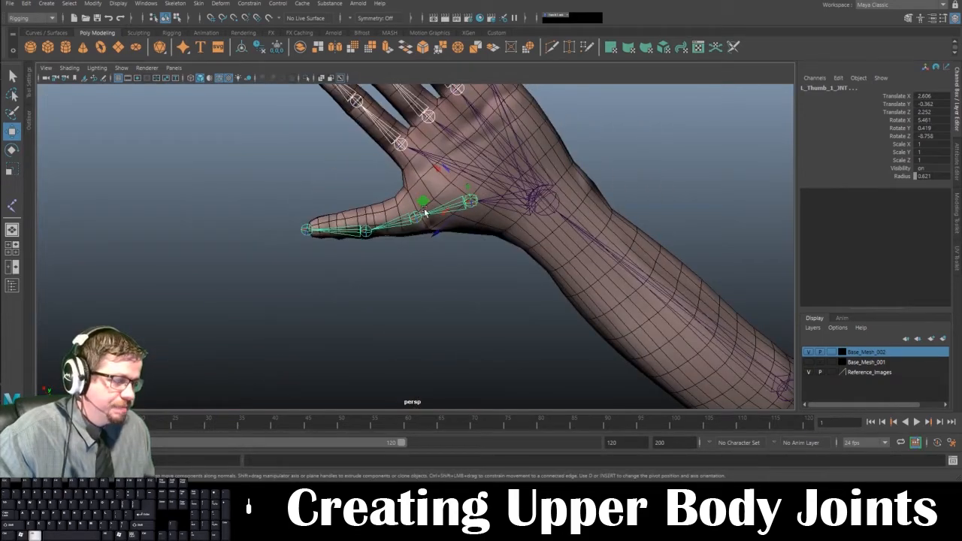
pyautogui.click(26, 4)
pyautogui.click(68, 228)
pyautogui.click(331, 319)
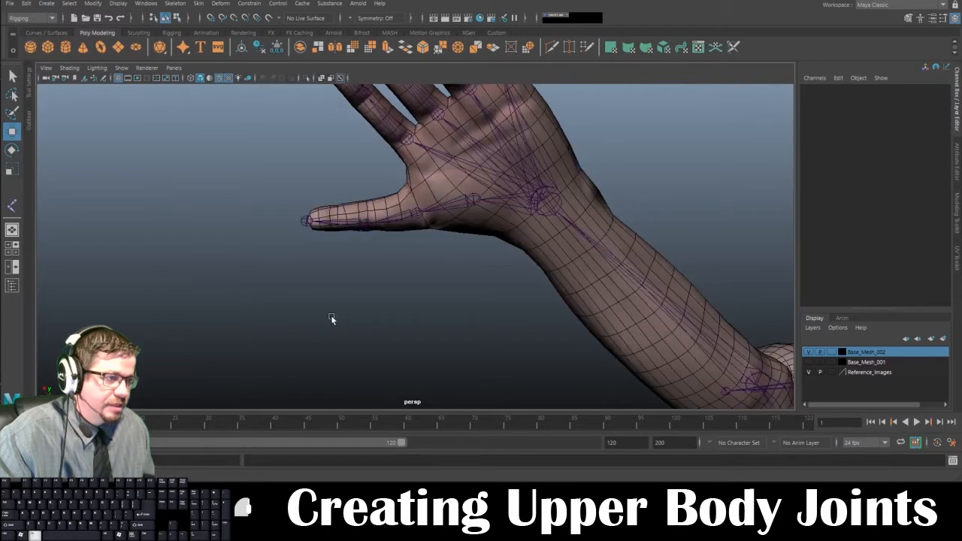
# Step: Mirror the left clavicle's joint chain across YZ with the Behavior function, replacing L with R in the joint names
pyautogui.keyDown('alt'); pyautogui.moveTo(330, 319); pyautogui.dragTo(208, 250); pyautogui.keyUp('alt')
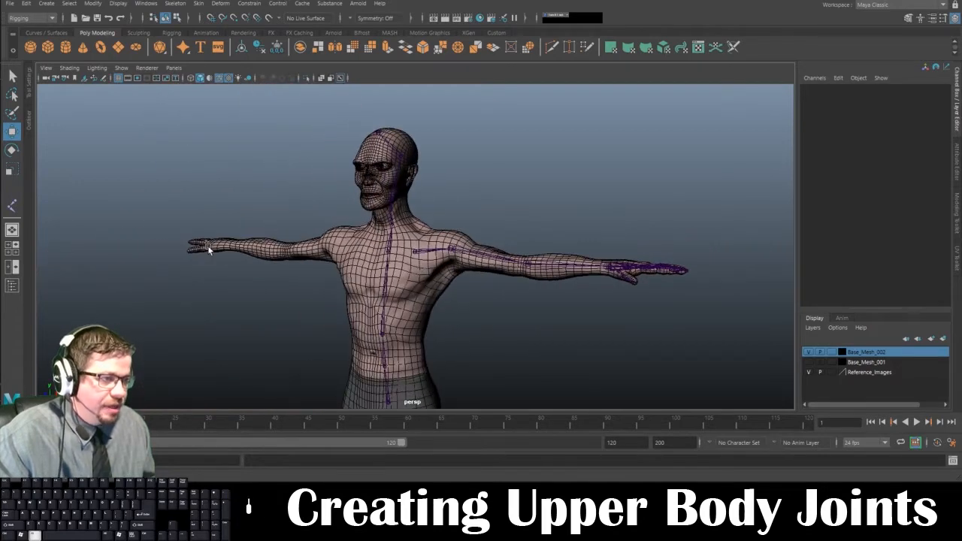
pyautogui.click(413, 254)
pyautogui.keyDown('alt'); pyautogui.moveTo(406, 271); pyautogui.dragTo(444, 303); pyautogui.keyUp('alt')
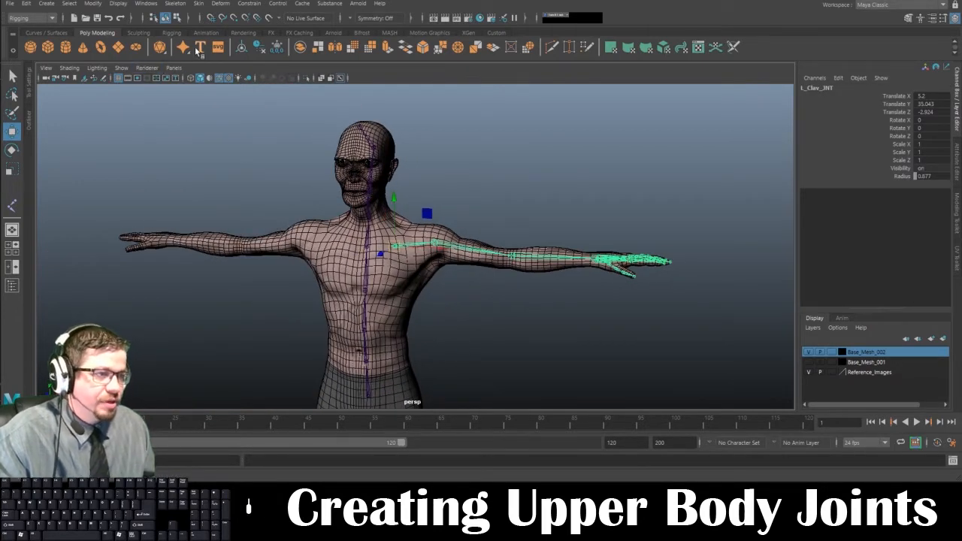
pyautogui.click(179, 6)
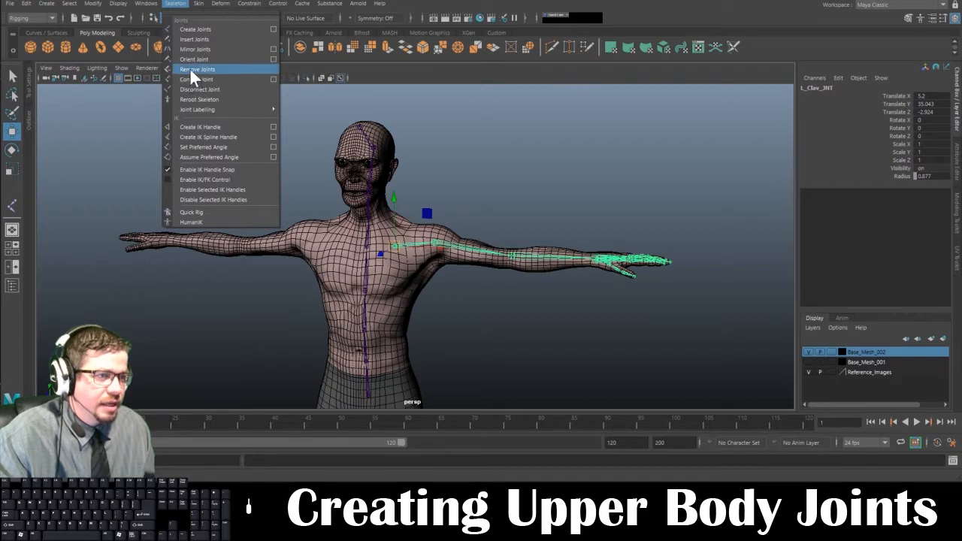
pyautogui.click(273, 49)
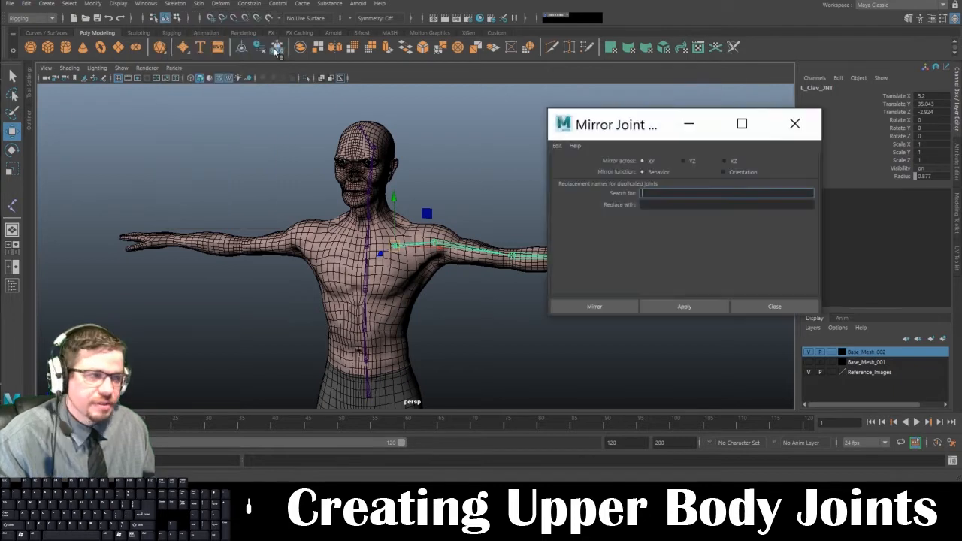
pyautogui.moveTo(640, 126); pyautogui.dragTo(501, 114)
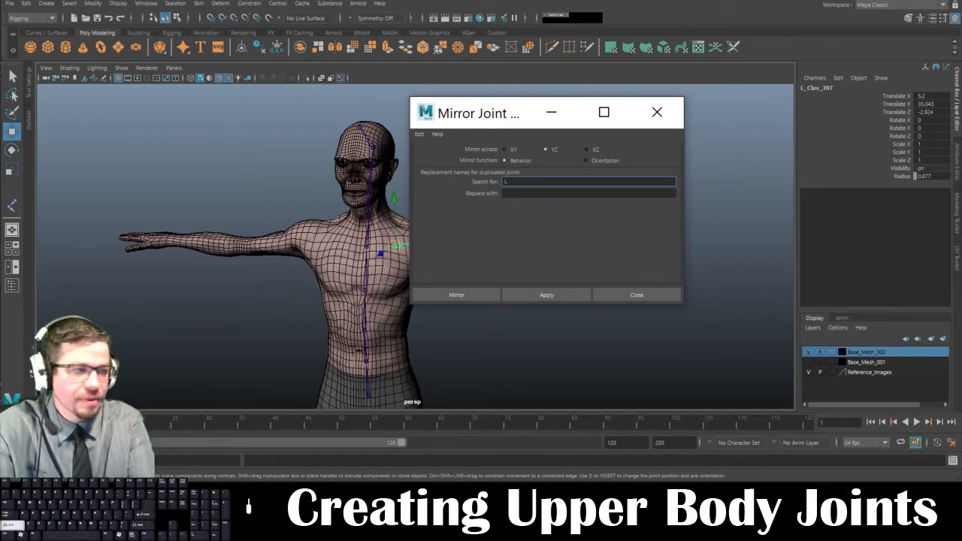
pyautogui.press('Tab')
pyautogui.write('R')
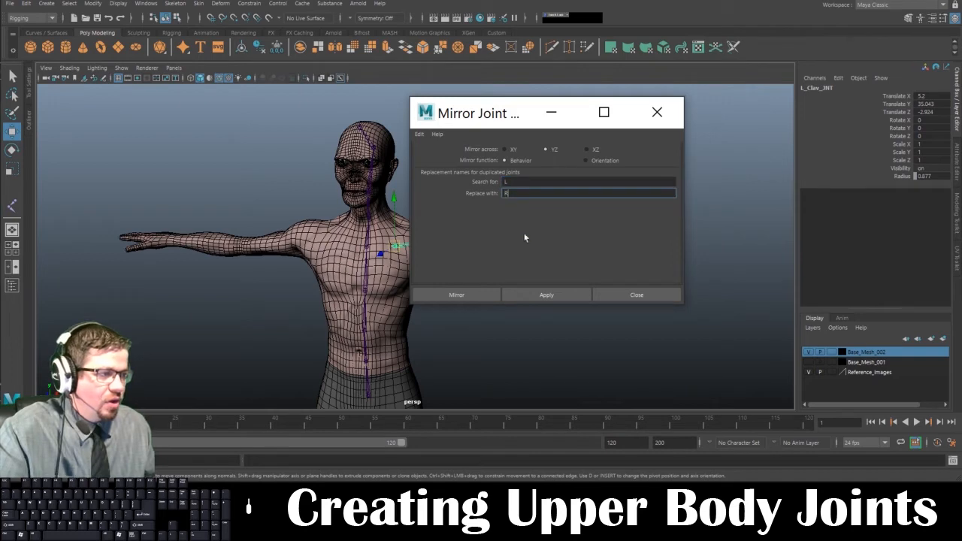
pyautogui.click(483, 296)
# Step: Examine the mirrored right arm chain from hand to shoulder and compare the clavicle joints on both sides of the chest
pyautogui.keyDown('alt'); pyautogui.moveTo(471, 296); pyautogui.dragTo(439, 297); pyautogui.keyUp('alt')
pyautogui.keyDown('alt'); pyautogui.moveTo(331, 248); pyautogui.dragTo(379, 253); pyautogui.keyUp('alt')
pyautogui.keyDown('alt'); pyautogui.moveTo(300, 320); pyautogui.dragTo(406, 296, button='middle'); pyautogui.keyUp('alt')
pyautogui.keyDown('alt'); pyautogui.moveTo(406, 296); pyautogui.dragTo(466, 296, button='right'); pyautogui.keyUp('alt')
pyautogui.keyDown('alt'); pyautogui.moveTo(387, 265); pyautogui.dragTo(448, 227); pyautogui.keyUp('alt')
pyautogui.keyDown('alt'); pyautogui.moveTo(447, 227); pyautogui.dragTo(371, 275, button='middle'); pyautogui.keyUp('alt')
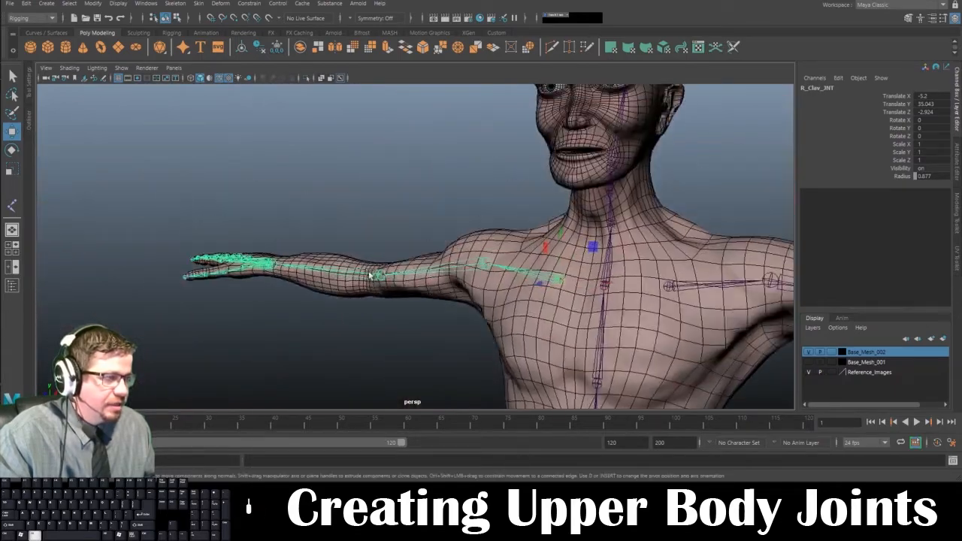
pyautogui.keyDown('alt'); pyautogui.moveTo(372, 276); pyautogui.dragTo(526, 333, button='right'); pyautogui.keyUp('alt')
pyautogui.keyDown('alt'); pyautogui.moveTo(692, 288); pyautogui.dragTo(568, 284, button='middle'); pyautogui.keyUp('alt')
pyautogui.click(637, 303)
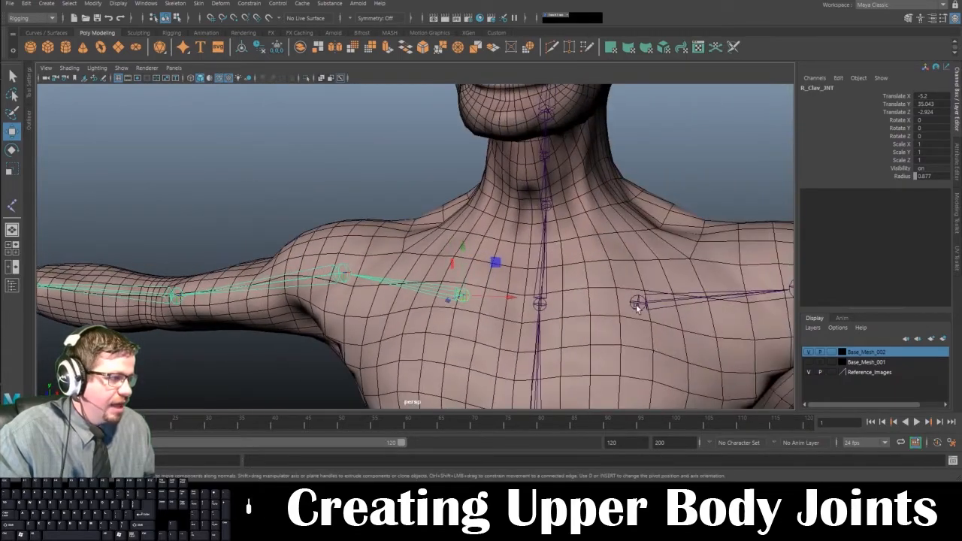
pyautogui.keyDown('alt'); pyautogui.moveTo(643, 288); pyautogui.dragTo(567, 294, button='middle'); pyautogui.keyUp('alt')
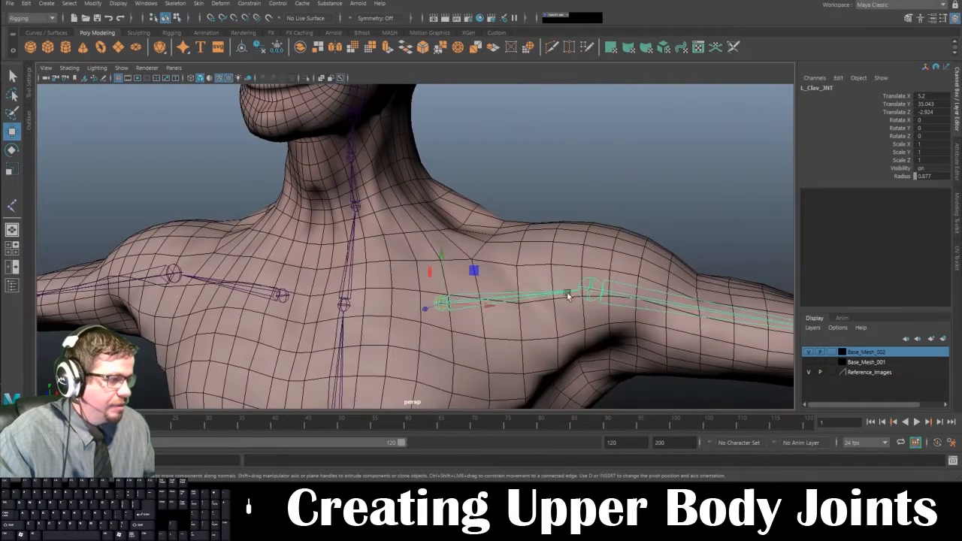
# Step: Inspect the shoulder, elbow and wrist joints of the left and mirrored right arm chains one by one, comparing their names
pyautogui.click(588, 288)
pyautogui.keyDown('alt'); pyautogui.moveTo(752, 331); pyautogui.dragTo(691, 334, button='middle'); pyautogui.keyUp('alt')
pyautogui.click(734, 345)
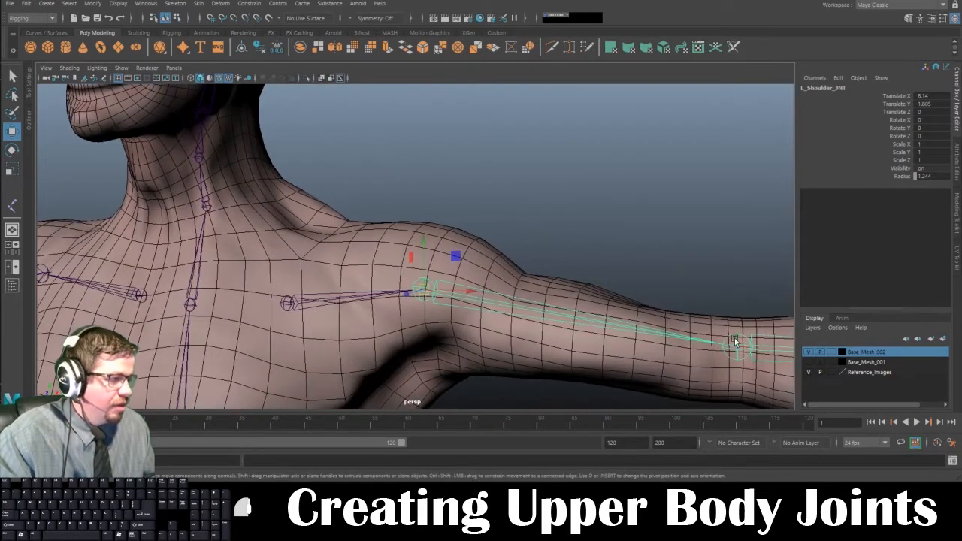
pyautogui.keyDown('alt'); pyautogui.moveTo(447, 276); pyautogui.dragTo(699, 266, button='middle'); pyautogui.keyUp('alt')
pyautogui.click(381, 285)
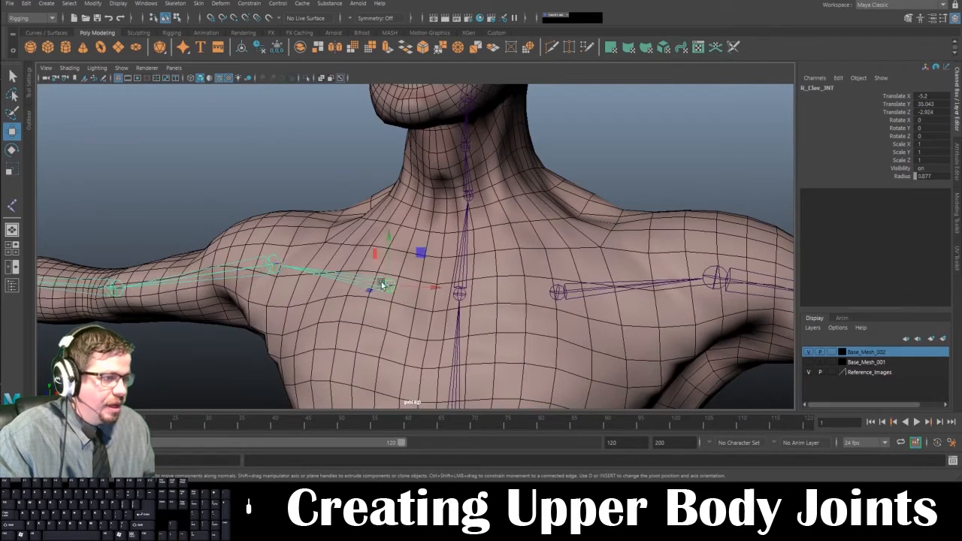
pyautogui.click(264, 263)
pyautogui.keyDown('alt'); pyautogui.moveTo(254, 255); pyautogui.dragTo(404, 259, button='middle'); pyautogui.keyUp('alt')
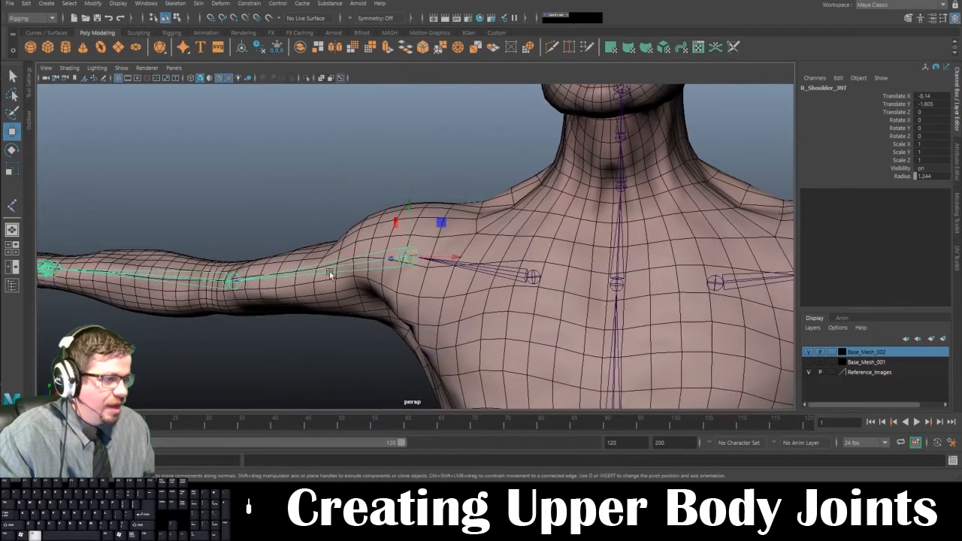
pyautogui.click(234, 283)
pyautogui.keyDown('alt'); pyautogui.moveTo(212, 254); pyautogui.dragTo(236, 249); pyautogui.keyUp('alt')
pyautogui.keyDown('alt'); pyautogui.moveTo(236, 248); pyautogui.dragTo(451, 253, button='middle'); pyautogui.keyUp('alt')
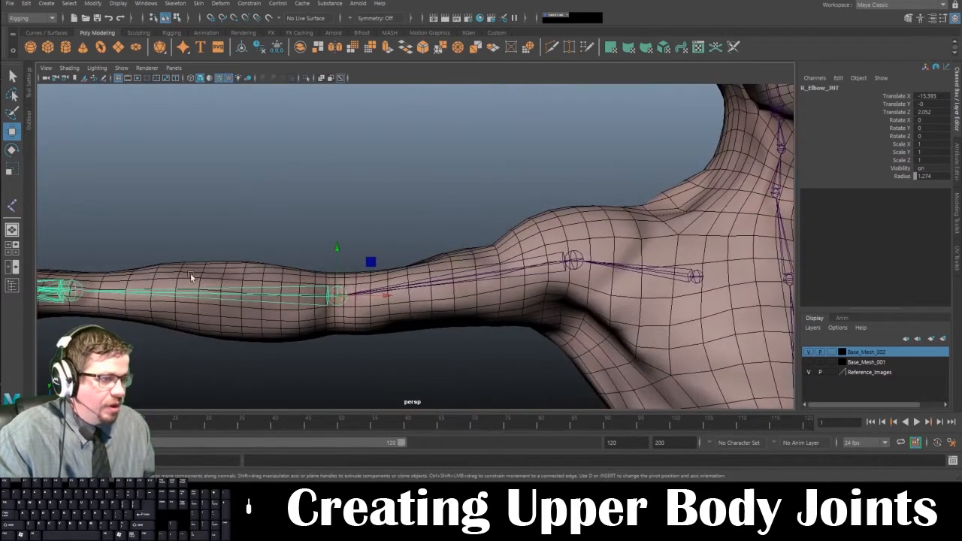
pyautogui.click(79, 290)
pyautogui.keyDown('alt'); pyautogui.moveTo(196, 239); pyautogui.dragTo(503, 197, button='middle'); pyautogui.keyUp('alt')
pyautogui.keyDown('alt'); pyautogui.moveTo(353, 226); pyautogui.dragTo(340, 360); pyautogui.keyUp('alt')
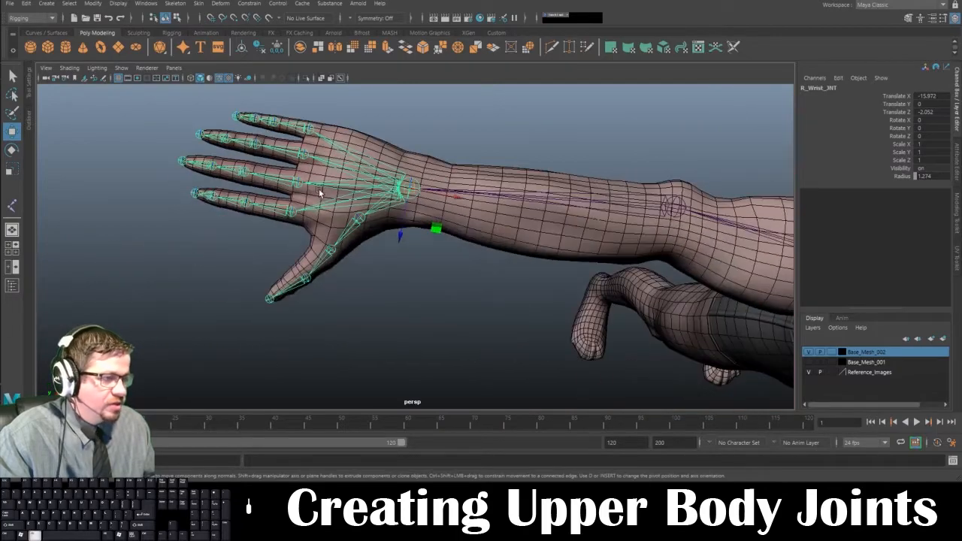
# Step: Examine the mirrored right hand's finger joints and the whole upper body skeleton from several angles
pyautogui.keyDown('alt'); pyautogui.moveTo(319, 189); pyautogui.dragTo(327, 215, button='middle'); pyautogui.keyUp('alt')
pyautogui.scroll(2, 327, 217)
pyautogui.keyDown('alt'); pyautogui.moveTo(370, 255); pyautogui.dragTo(437, 207); pyautogui.keyUp('alt')
pyautogui.scroll(-6, 436, 207)
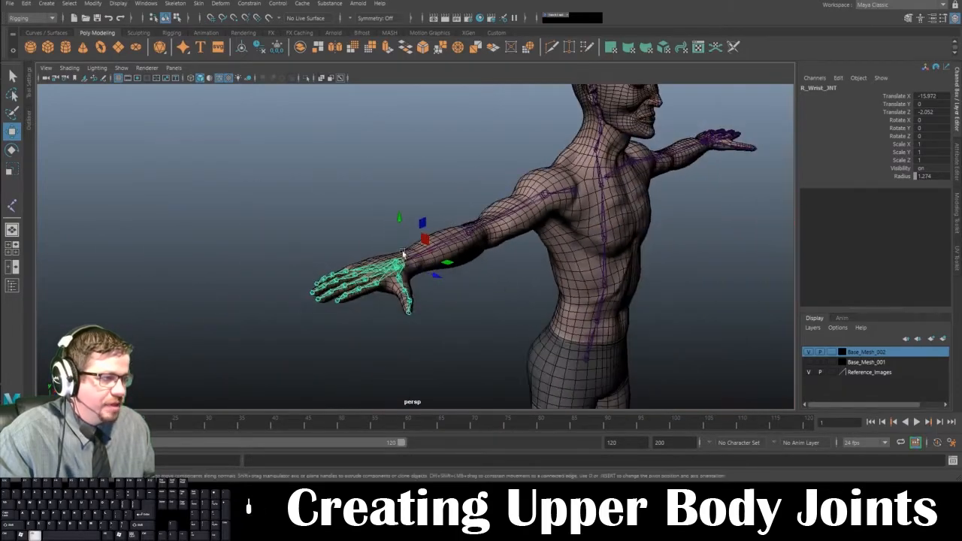
pyautogui.keyDown('alt'); pyautogui.moveTo(489, 264); pyautogui.dragTo(418, 282); pyautogui.keyUp('alt')
pyautogui.scroll(-5, 418, 283)
pyautogui.keyDown('alt'); pyautogui.moveTo(502, 358); pyautogui.dragTo(460, 253, button='middle'); pyautogui.keyUp('alt')
pyautogui.keyDown('alt'); pyautogui.moveTo(460, 253); pyautogui.dragTo(400, 252); pyautogui.keyUp('alt')
pyautogui.scroll(-3, 469, 243)
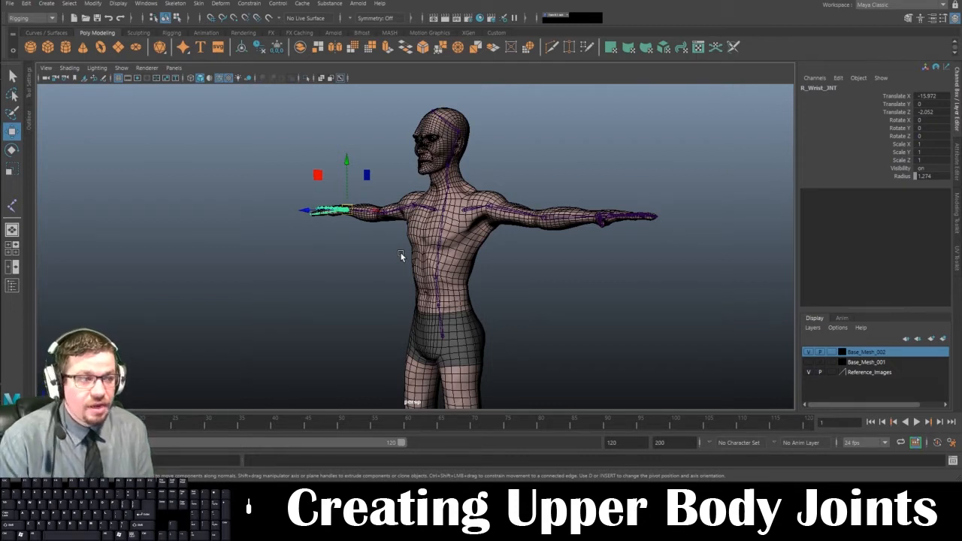
# Step: Parent both the right and left clavicle joints to the chest joint, leaving nothing selected
pyautogui.click(553, 295)
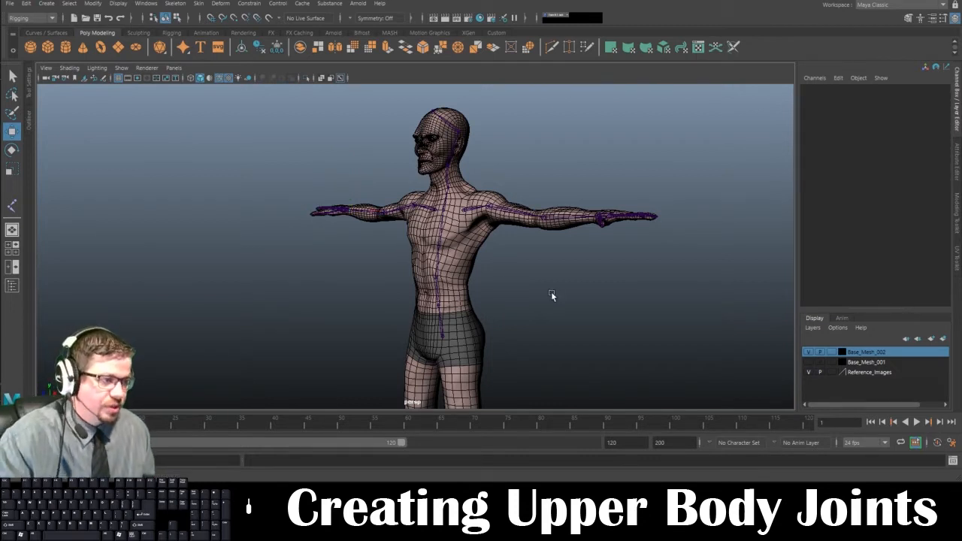
pyautogui.keyDown('alt'); pyautogui.moveTo(511, 270); pyautogui.dragTo(557, 281); pyautogui.keyUp('alt')
pyautogui.keyDown('alt'); pyautogui.scroll(3, 474, 263); pyautogui.keyUp('alt')
pyautogui.keyDown('alt'); pyautogui.moveTo(474, 264); pyautogui.dragTo(421, 344, button='middle'); pyautogui.keyUp('alt')
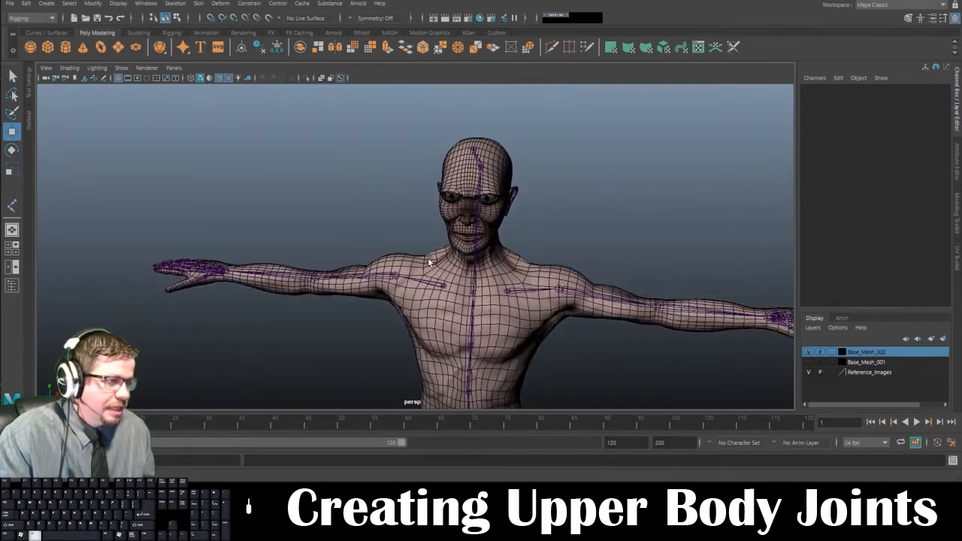
pyautogui.keyDown('alt'); pyautogui.scroll(4, 499, 327); pyautogui.keyUp('alt')
pyautogui.keyDown('alt'); pyautogui.moveTo(498, 326); pyautogui.dragTo(502, 277); pyautogui.keyUp('alt')
pyautogui.keyDown('alt'); pyautogui.moveTo(502, 278); pyautogui.dragTo(388, 274, button='middle'); pyautogui.keyUp('alt')
pyautogui.keyDown('alt'); pyautogui.moveTo(388, 275); pyautogui.dragTo(421, 350, button='right'); pyautogui.keyUp('alt')
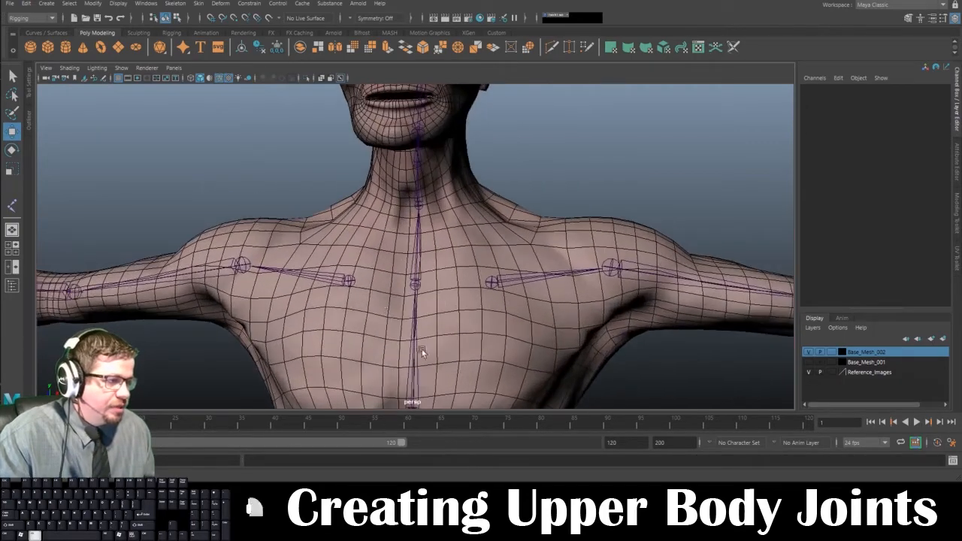
pyautogui.click(349, 281)
pyautogui.click(492, 284)
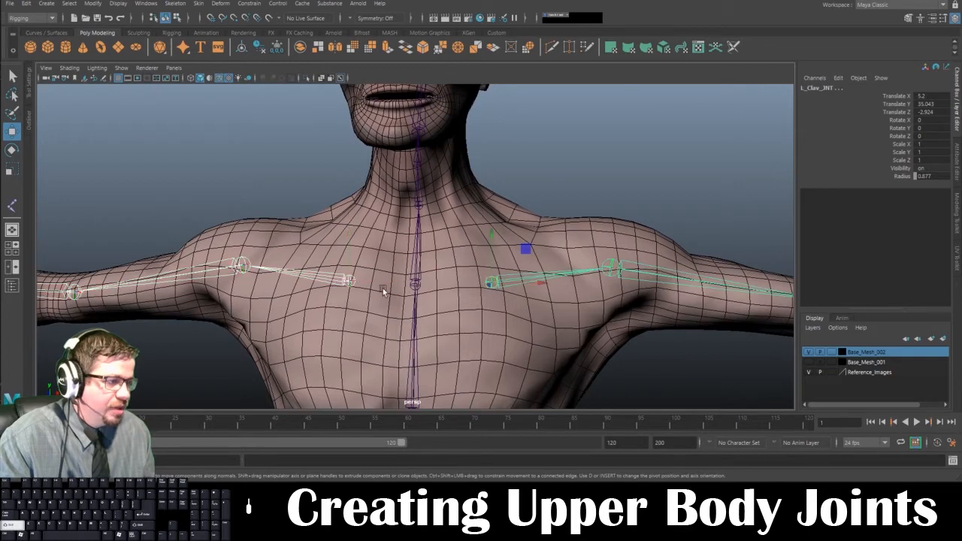
pyautogui.click(416, 285)
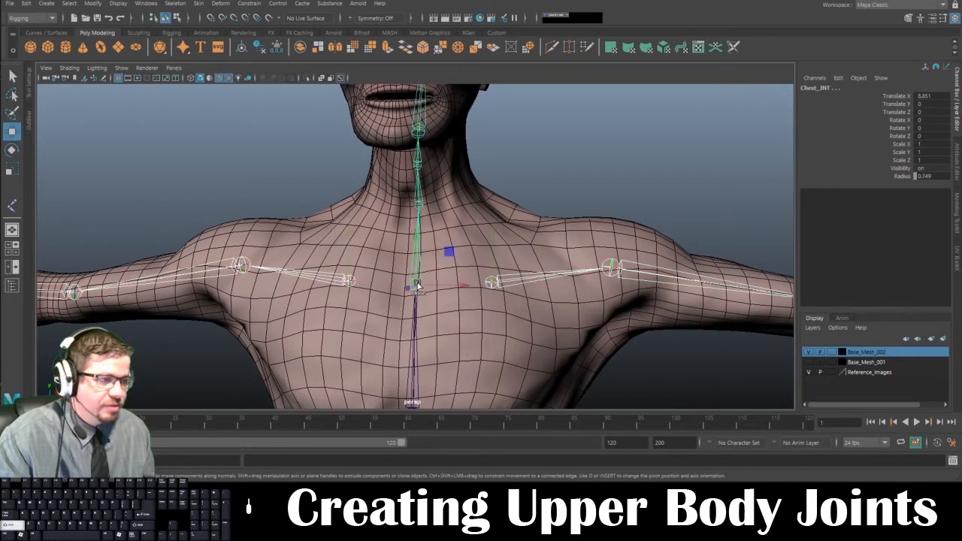
pyautogui.press('p')
pyautogui.scroll(-3, 435, 283)
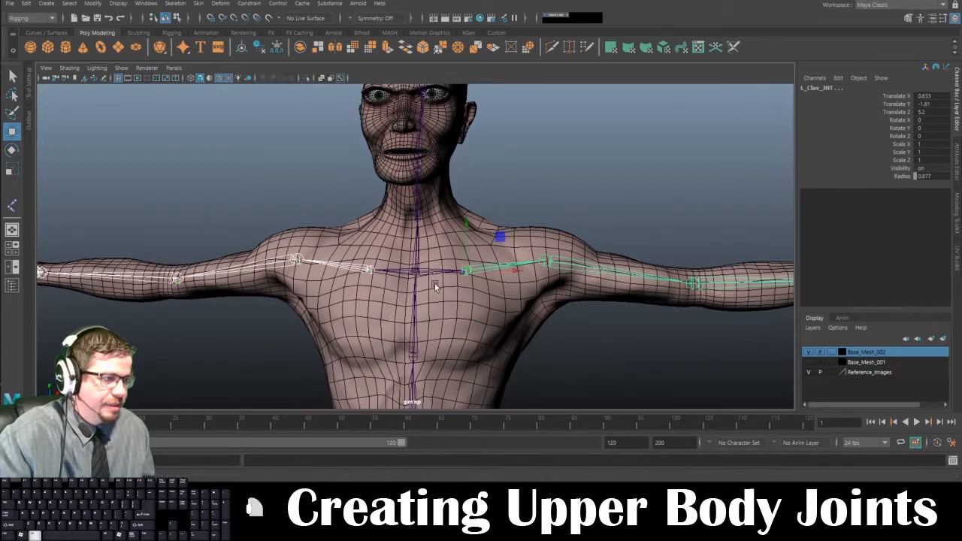
pyautogui.click(485, 301)
# Step: Examine the clavicle connections from the front and the neck and head joints in profile
pyautogui.moveTo(485, 301)
pyautogui.keyDown('alt'); pyautogui.mouseDown()
pyautogui.moveTo(625, 311)
pyautogui.moveTo(512, 315)
pyautogui.moveTo(478, 298)
pyautogui.mouseUp(); pyautogui.keyUp('alt')
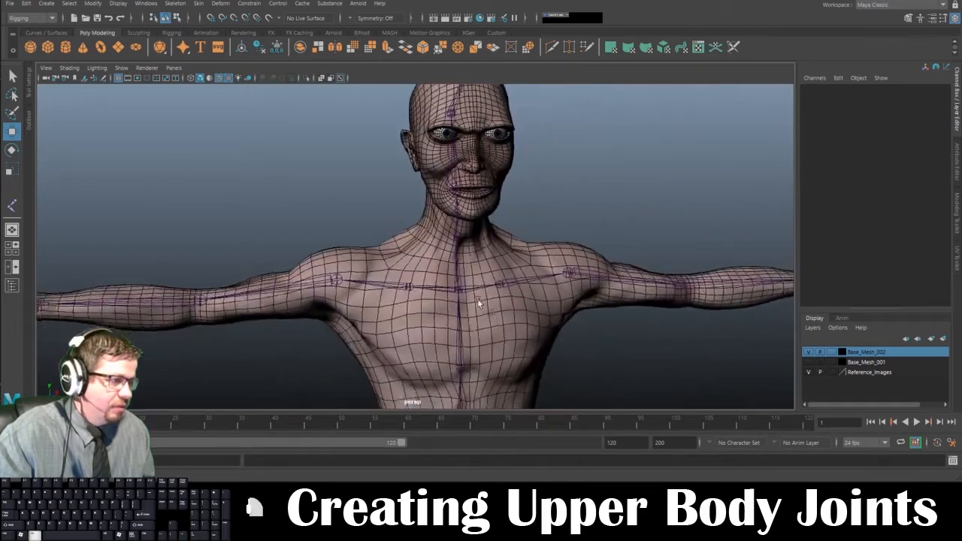
pyautogui.keyDown('alt'); pyautogui.moveTo(478, 299); pyautogui.dragTo(429, 282, button='right'); pyautogui.keyUp('alt')
pyautogui.keyDown('alt'); pyautogui.moveTo(519, 272); pyautogui.dragTo(429, 263); pyautogui.keyUp('alt')
pyautogui.scroll(5, 429, 264)
pyautogui.keyDown('alt'); pyautogui.moveTo(429, 263); pyautogui.dragTo(444, 339, button='middle'); pyautogui.keyUp('alt')
pyautogui.keyDown('alt'); pyautogui.moveTo(445, 340); pyautogui.dragTo(359, 283); pyautogui.keyUp('alt')
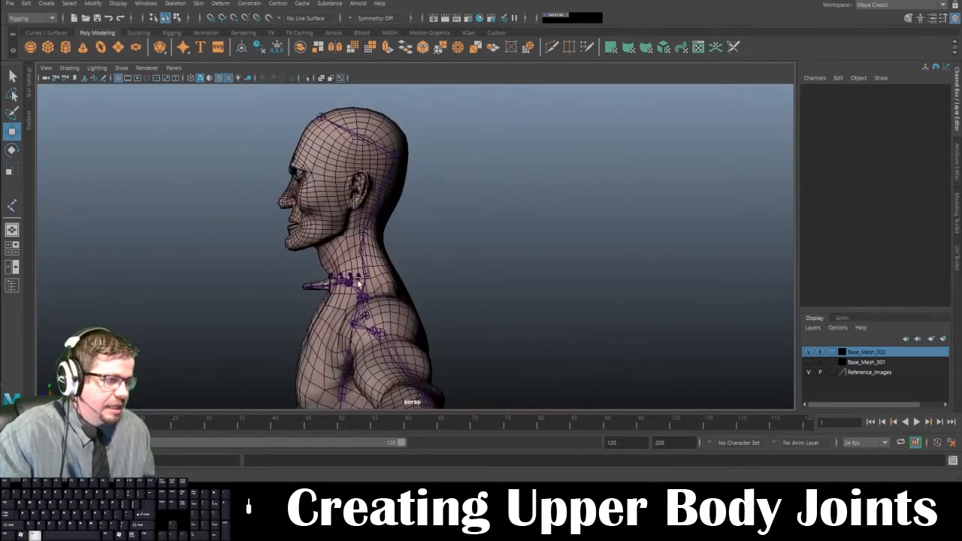
pyautogui.keyDown('alt'); pyautogui.moveTo(359, 284); pyautogui.dragTo(443, 325, button='middle'); pyautogui.keyUp('alt')
pyautogui.keyDown('alt'); pyautogui.moveTo(380, 316); pyautogui.dragTo(428, 322, button='right'); pyautogui.keyUp('alt')
pyautogui.keyDown('alt'); pyautogui.moveTo(428, 322); pyautogui.dragTo(398, 320); pyautogui.keyUp('alt')
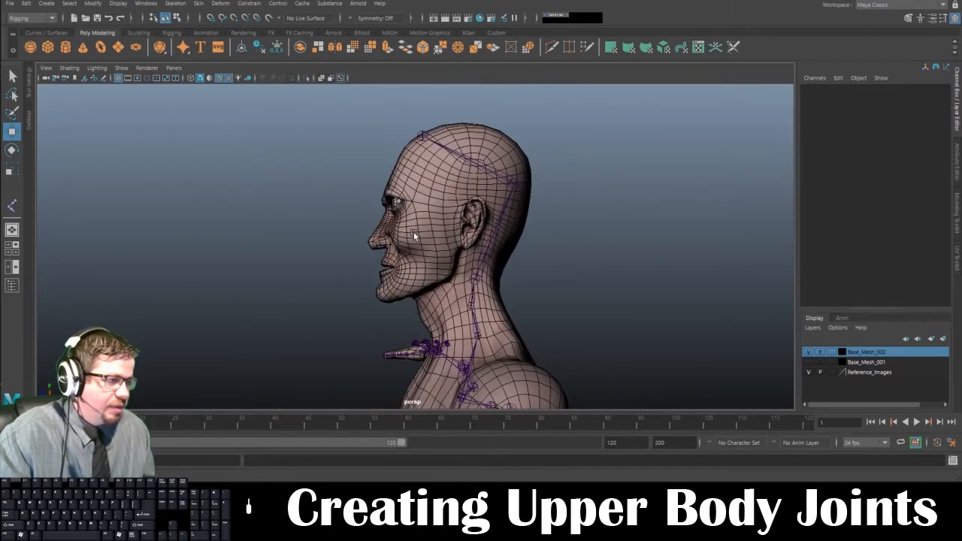
pyautogui.keyDown('alt'); pyautogui.moveTo(414, 234); pyautogui.dragTo(445, 280, button='right'); pyautogui.keyUp('alt')
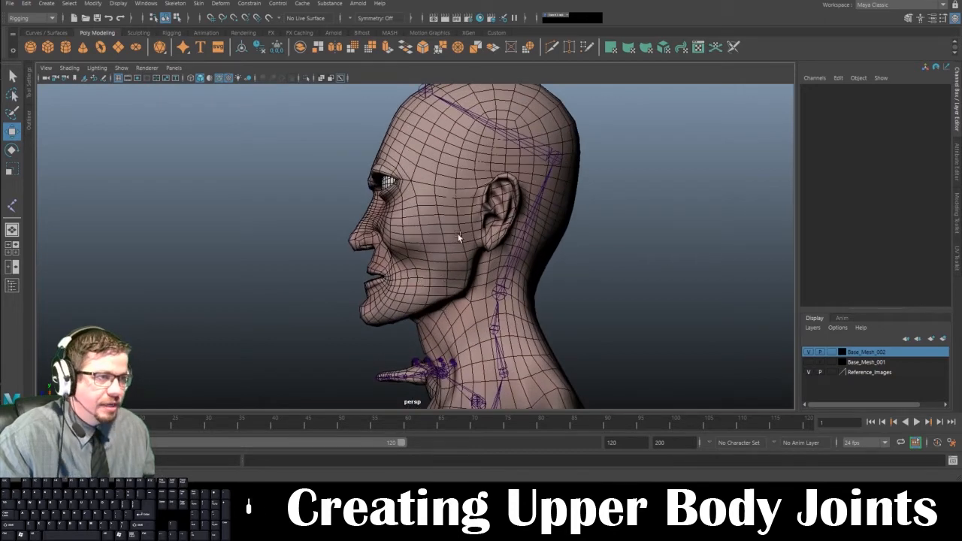
# Step: Try to draw a two-joint jaw chain in the side view, starting at the chin and ending near the jaw hinge
pyautogui.click(175, 4)
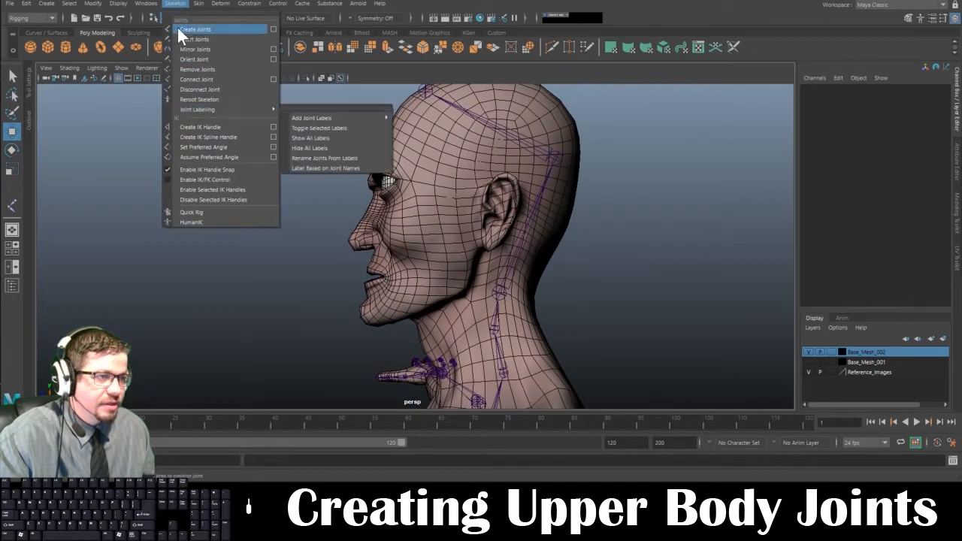
pyautogui.click(182, 28)
pyautogui.press('space')
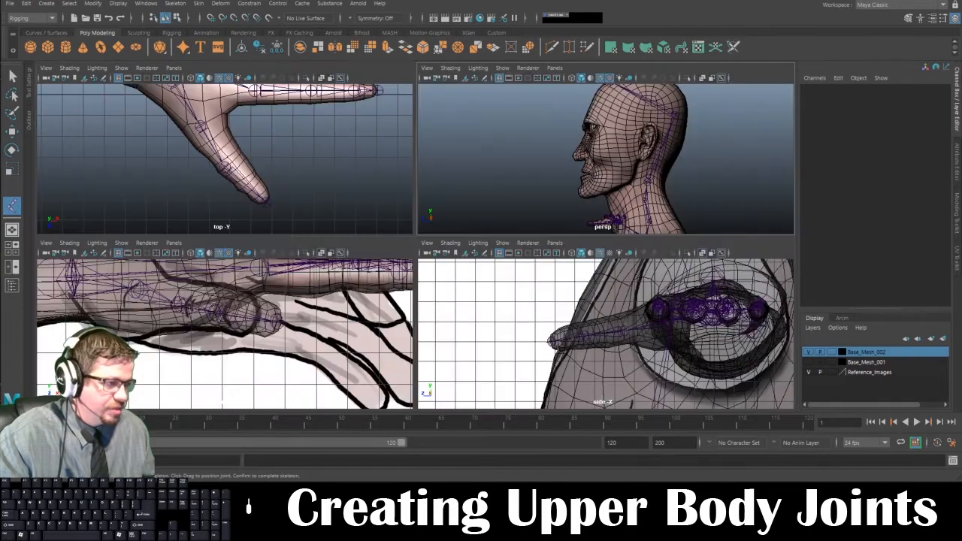
pyautogui.press('space')
pyautogui.keyDown('alt'); pyautogui.moveTo(440, 107); pyautogui.dragTo(449, 458, button='middle'); pyautogui.keyUp('alt')
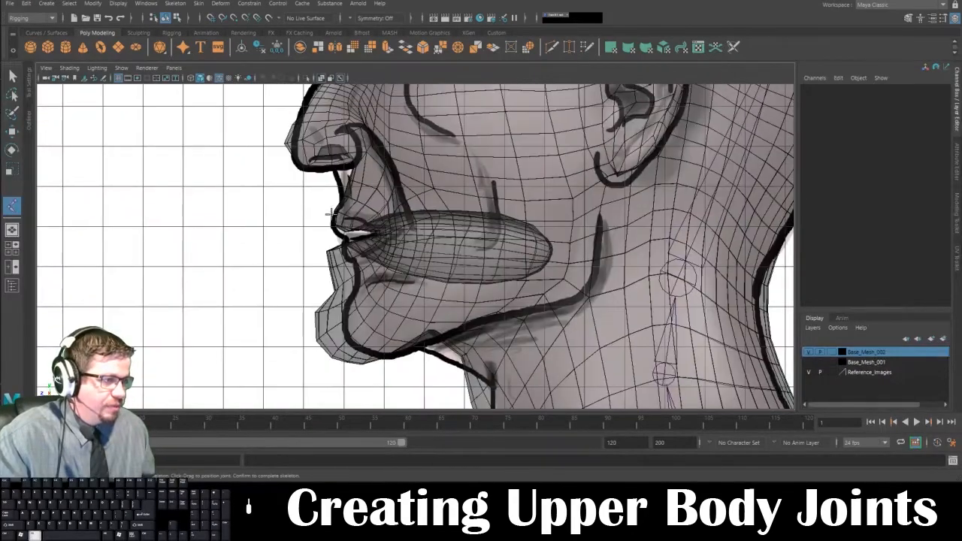
pyautogui.click(347, 321)
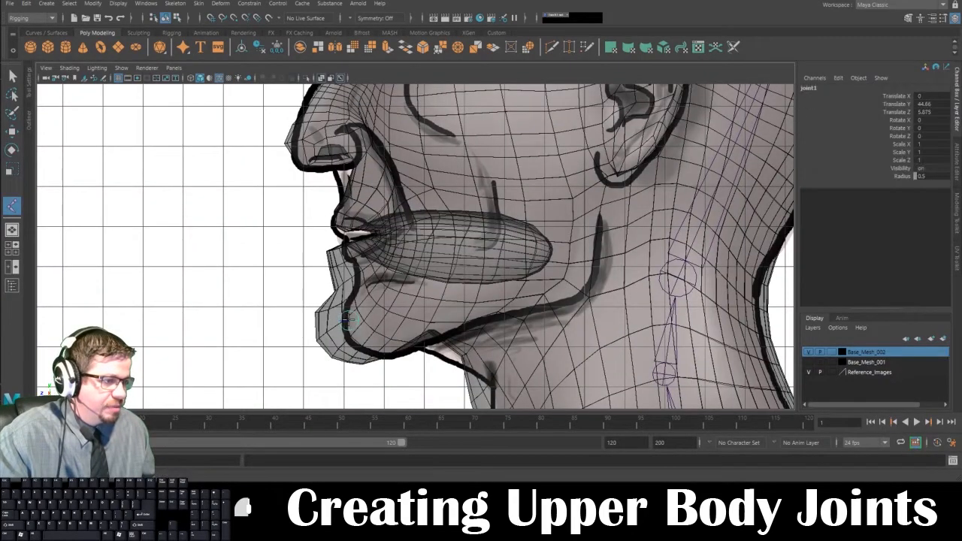
pyautogui.click(569, 260)
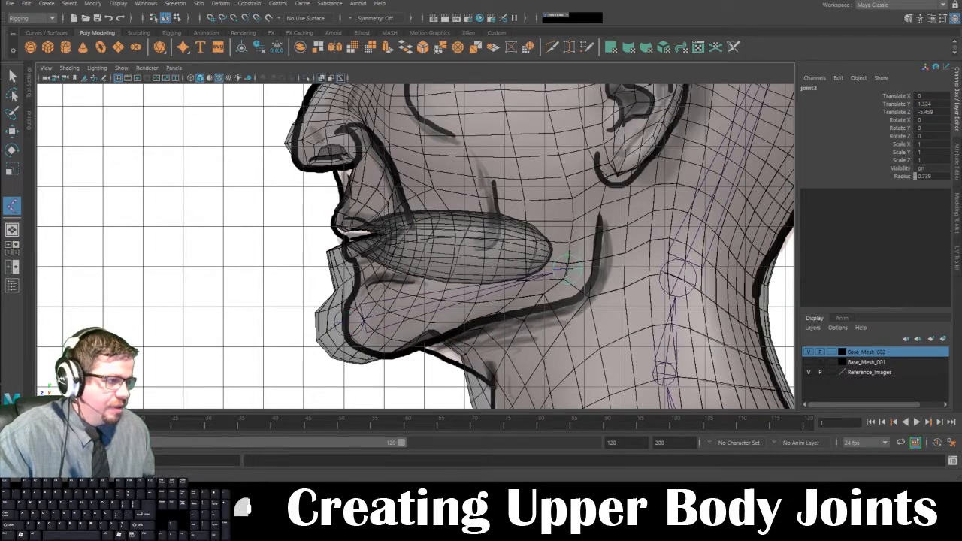
pyautogui.keyDown('alt'); pyautogui.moveTo(691, 128); pyautogui.dragTo(577, 190, button='middle'); pyautogui.keyUp('alt')
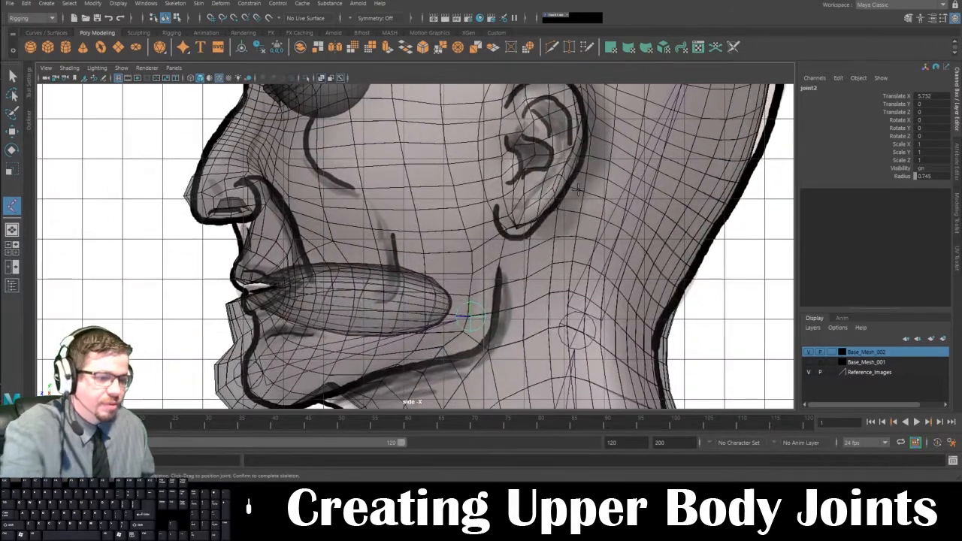
pyautogui.press('Return')
pyautogui.press('w')
# Step: Delete the jaw joint chain that starts at the chin
pyautogui.click(211, 395)
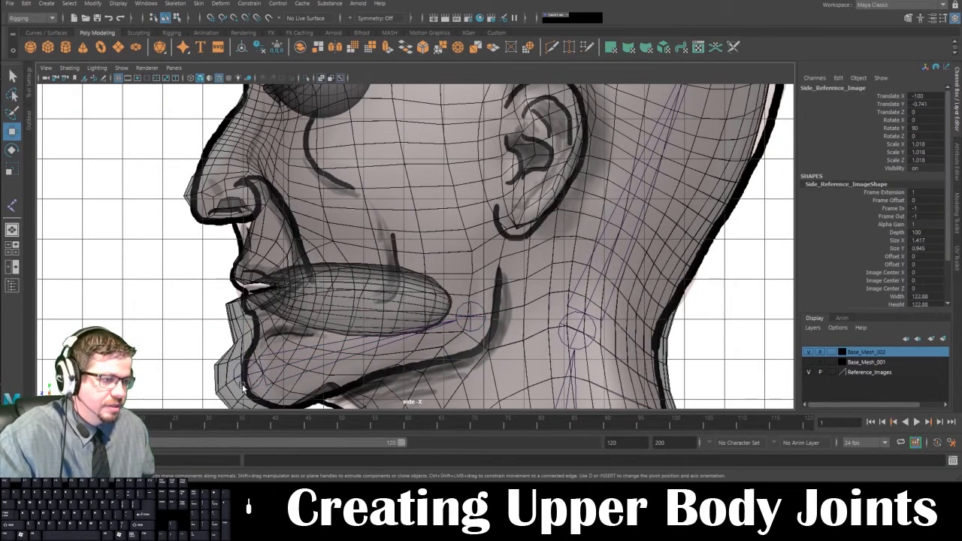
pyautogui.click(247, 382)
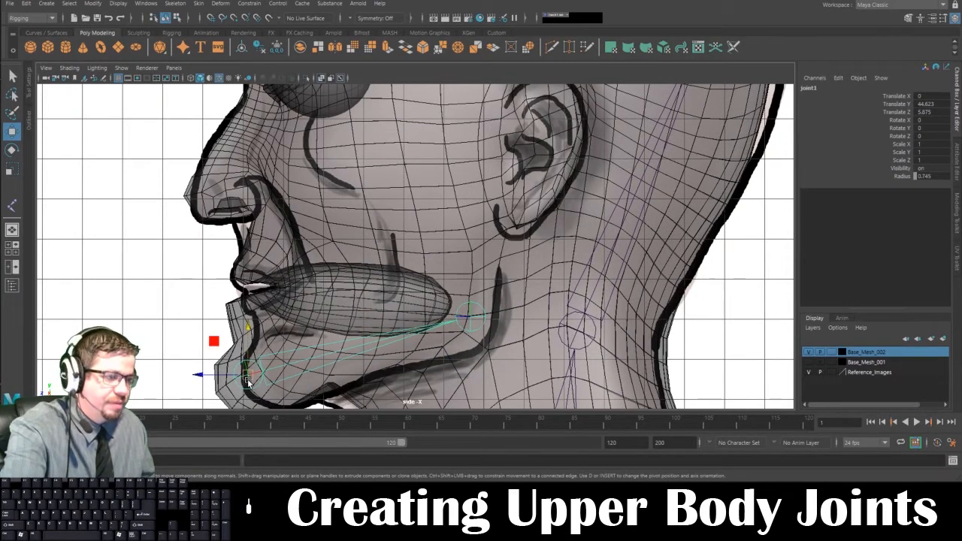
pyautogui.press('Delete')
# Step: Create a two-joint jaw chain in the side view, running from the jaw hinge below the ear forward to the chin
pyautogui.click(175, 3)
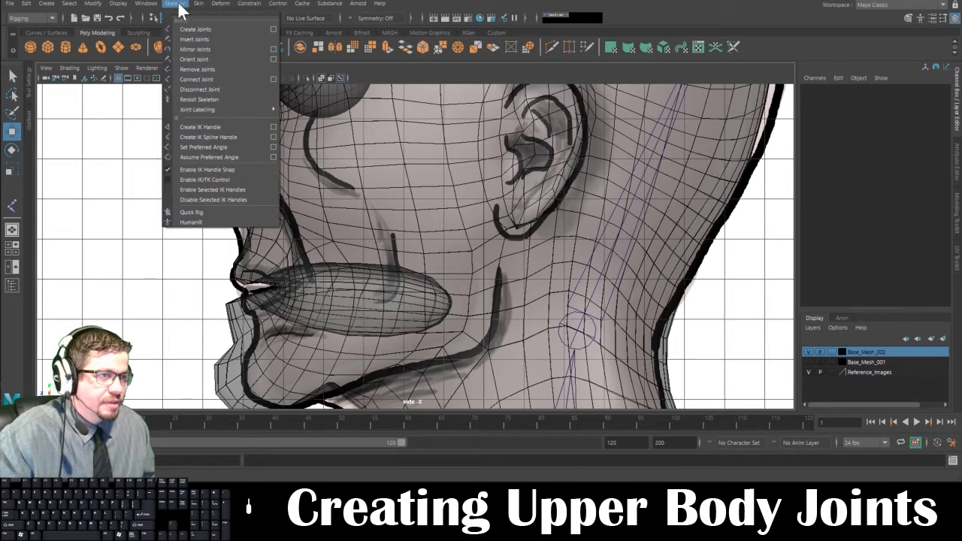
pyautogui.click(188, 27)
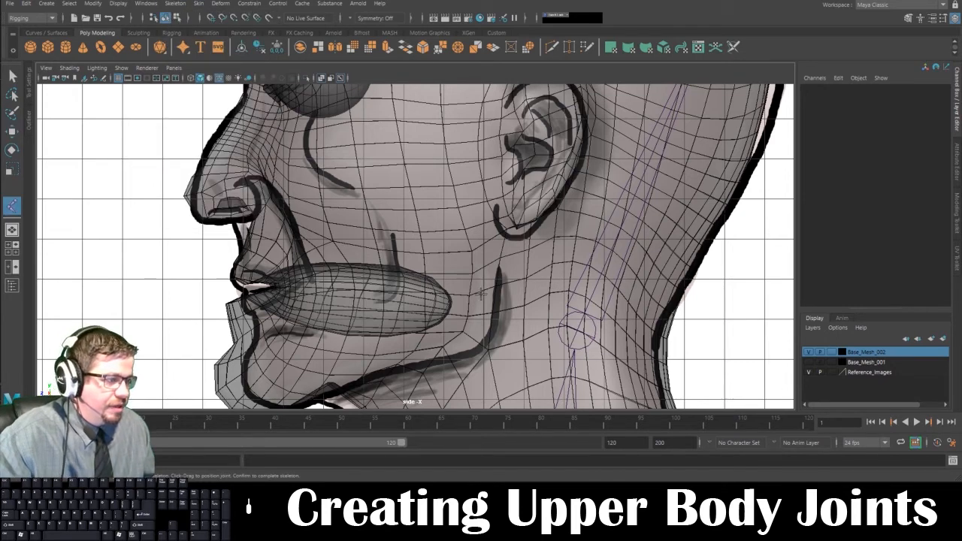
pyautogui.moveTo(481, 294); pyautogui.dragTo(478, 316)
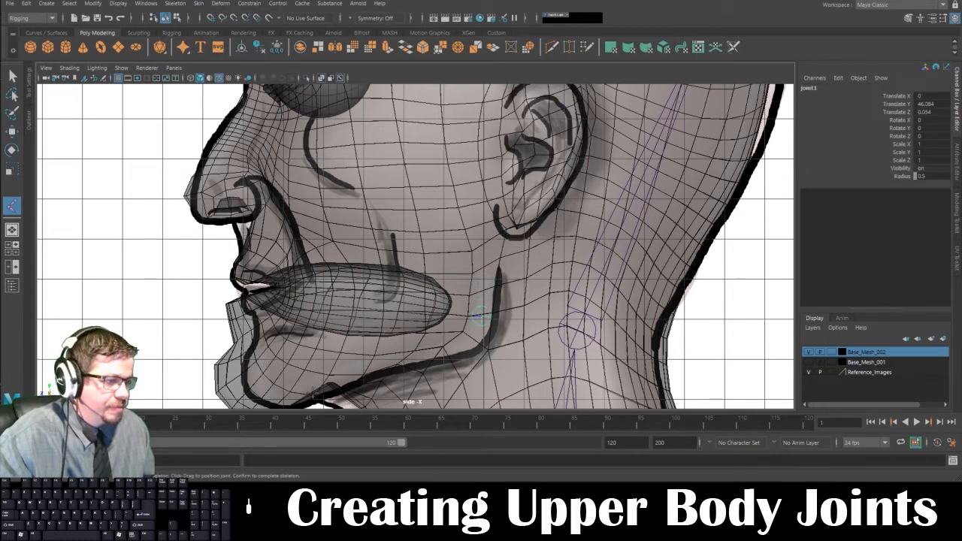
pyautogui.click(256, 393)
pyautogui.moveTo(262, 394); pyautogui.dragTo(255, 392)
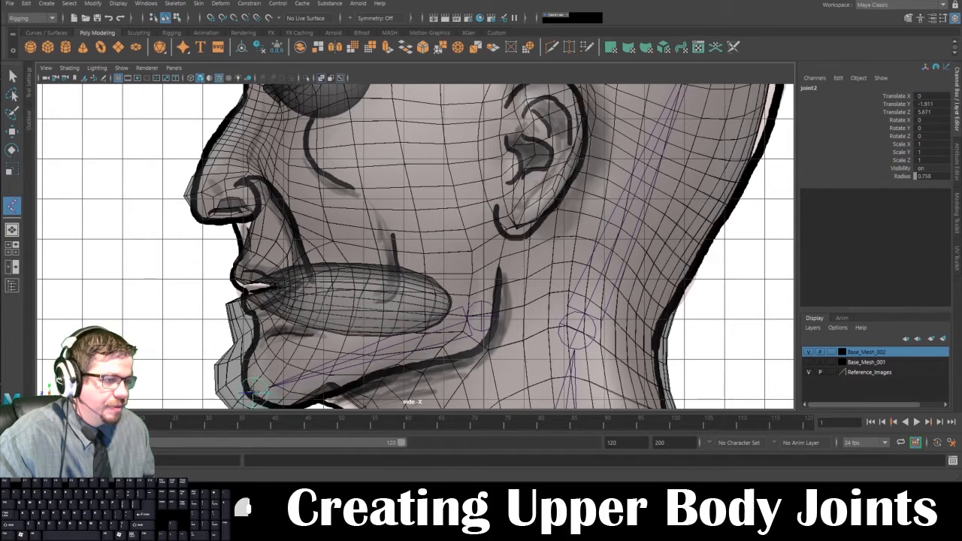
pyautogui.press('Return')
pyautogui.press('w')
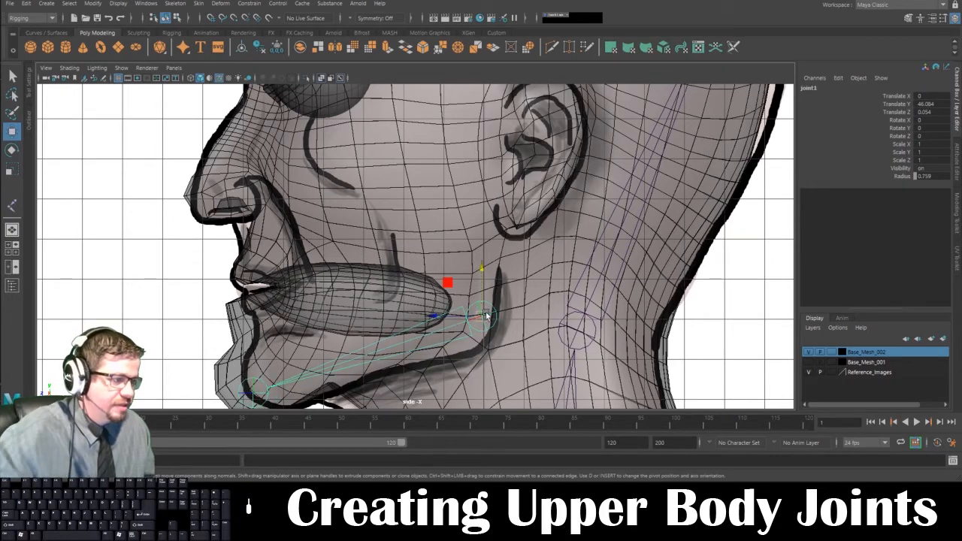
# Step: Parent the jaw chain's root joint to the Neck_4_JNT joint at the back of the head
pyautogui.keyDown('alt'); pyautogui.moveTo(567, 195); pyautogui.dragTo(482, 342, button='middle'); pyautogui.keyUp('alt')
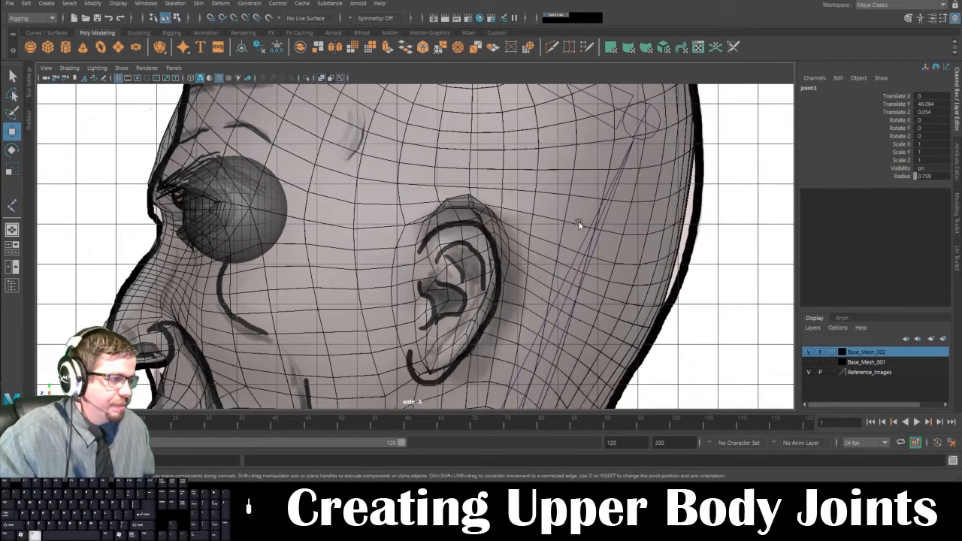
pyautogui.click(643, 122)
pyautogui.keyDown('alt'); pyautogui.moveTo(481, 390); pyautogui.dragTo(568, 250, button='middle'); pyautogui.keyUp('alt')
pyautogui.keyDown('alt'); pyautogui.moveTo(569, 251); pyautogui.dragTo(550, 236, button='right'); pyautogui.keyUp('alt')
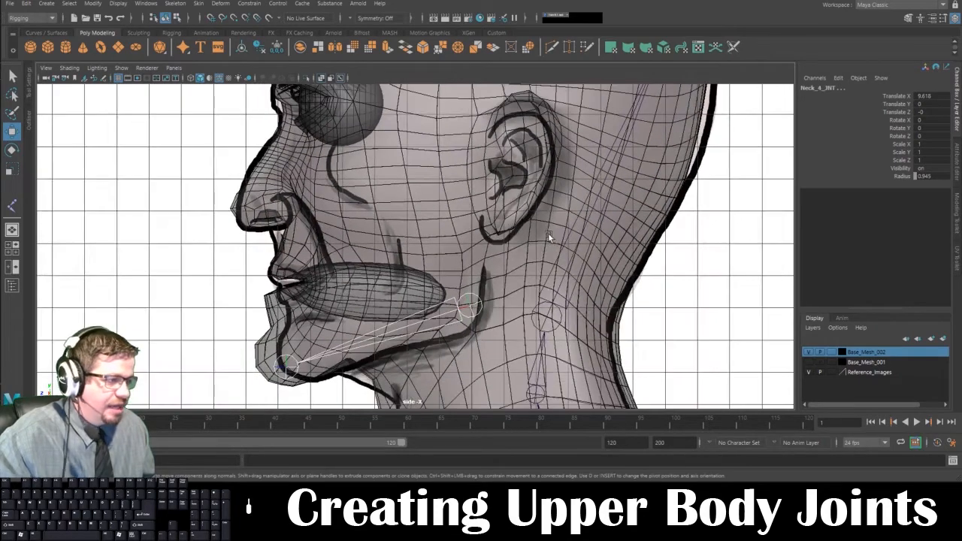
pyautogui.press('p')
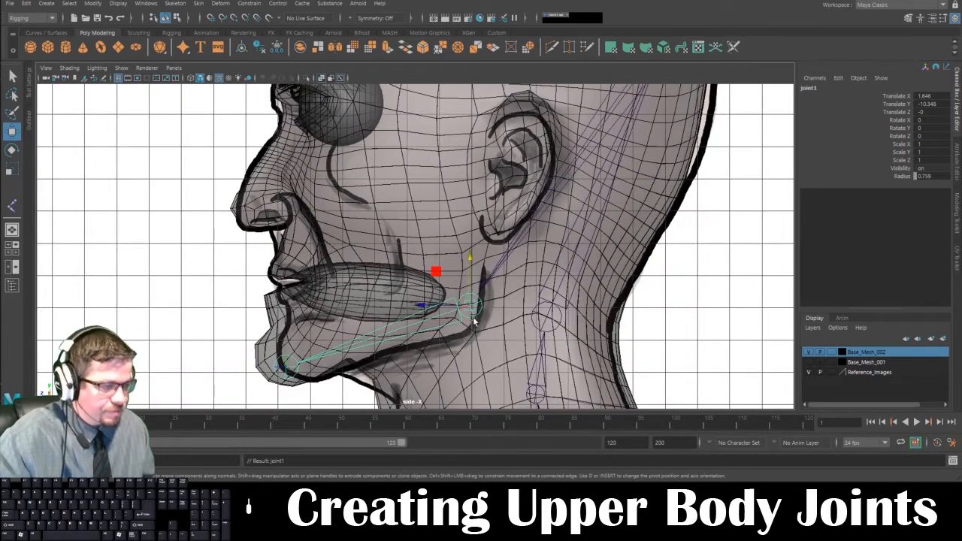
pyautogui.keyDown('alt'); pyautogui.moveTo(473, 322); pyautogui.dragTo(294, 263, button='right'); pyautogui.keyUp('alt')
pyautogui.keyDown('alt'); pyautogui.moveTo(370, 338); pyautogui.dragTo(391, 301, button='right'); pyautogui.keyUp('alt')
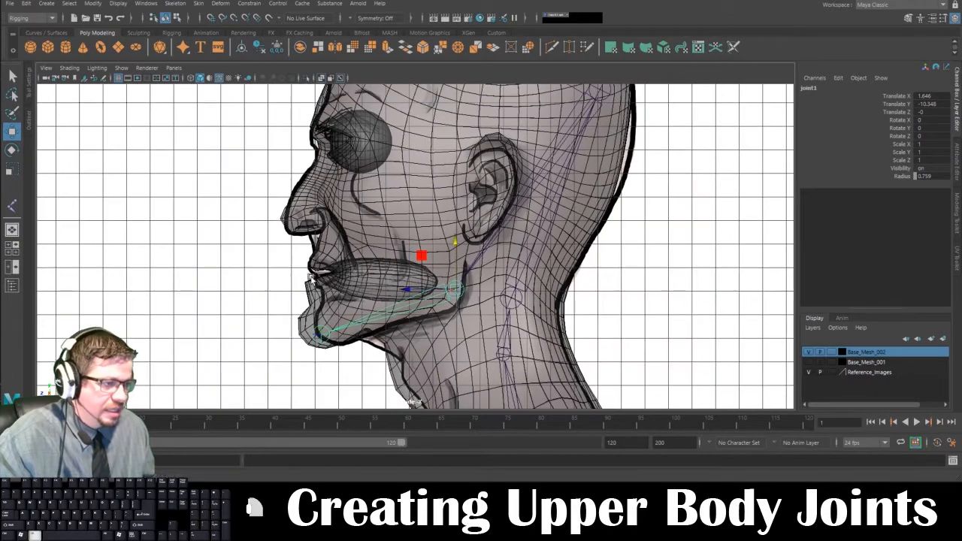
pyautogui.keyDown('alt'); pyautogui.moveTo(391, 300); pyautogui.dragTo(406, 268); pyautogui.keyUp('alt')
pyautogui.press('space')
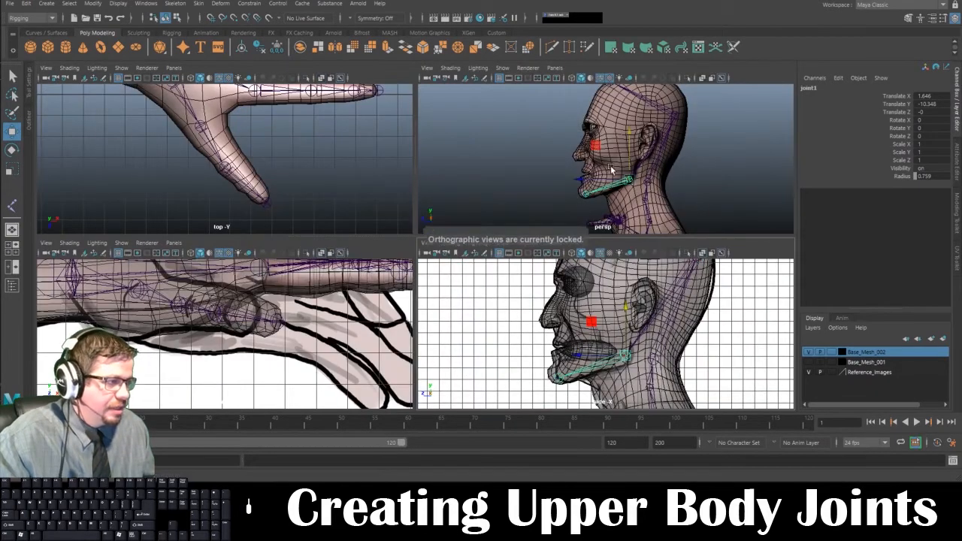
# Step: Rename the jaw chain's root joint at the jaw hinge as Jaw_1_JNT
pyautogui.press('space')
pyautogui.keyDown('alt'); pyautogui.moveTo(580, 213); pyautogui.dragTo(503, 213); pyautogui.keyUp('alt')
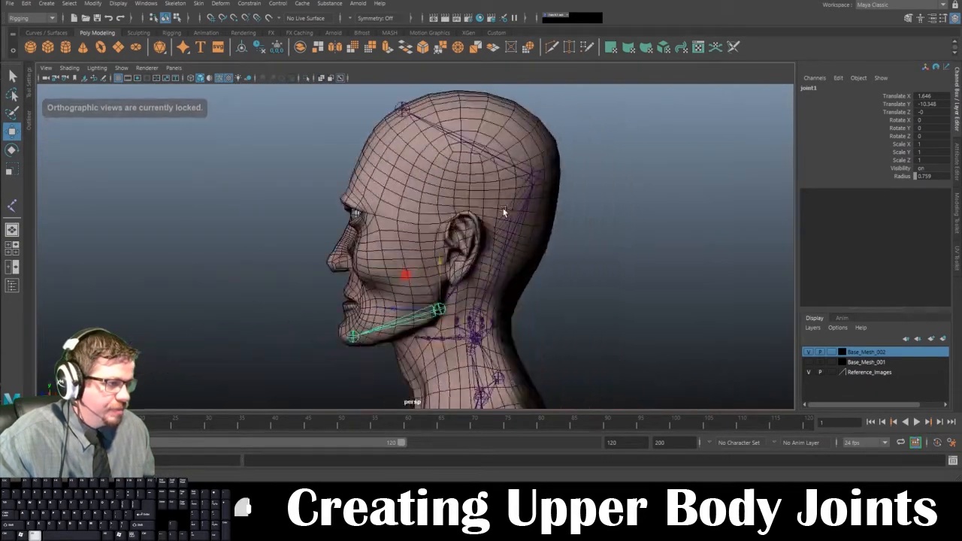
pyautogui.keyDown('alt'); pyautogui.moveTo(421, 319); pyautogui.dragTo(413, 304); pyautogui.keyUp('alt')
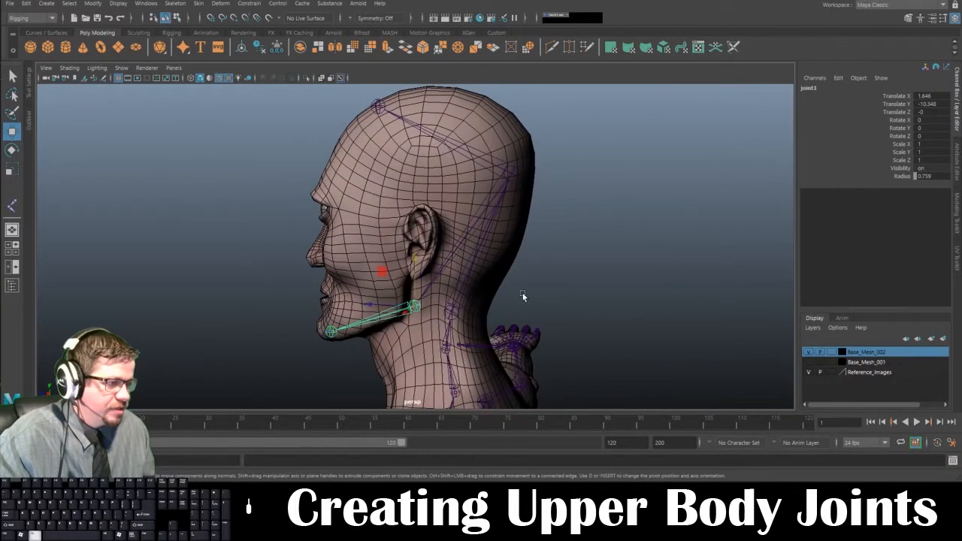
pyautogui.keyDown('alt'); pyautogui.moveTo(618, 220); pyautogui.dragTo(575, 304, button='right'); pyautogui.keyUp('alt')
pyautogui.keyDown('alt'); pyautogui.moveTo(575, 304); pyautogui.dragTo(652, 191, button='middle'); pyautogui.keyUp('alt')
pyautogui.click(386, 297)
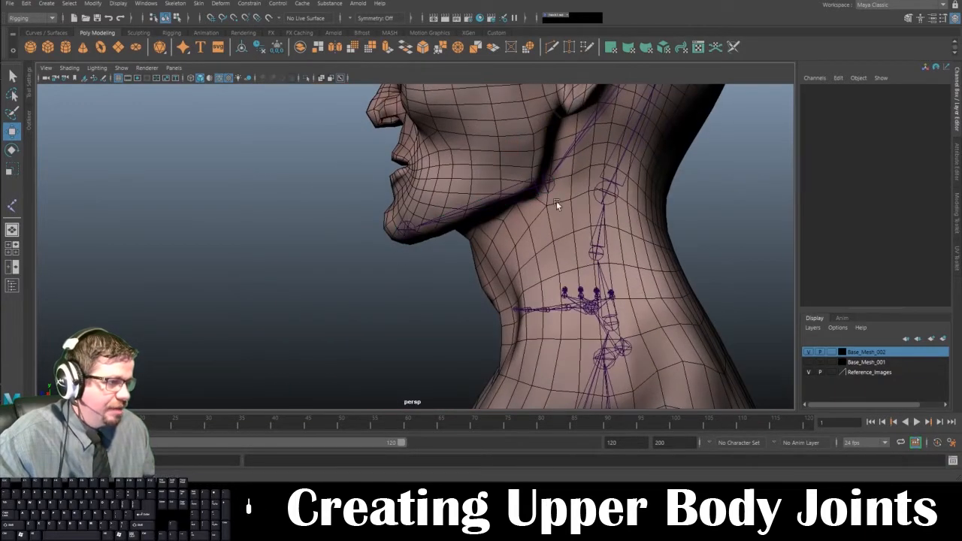
pyautogui.click(546, 187)
pyautogui.click(818, 86)
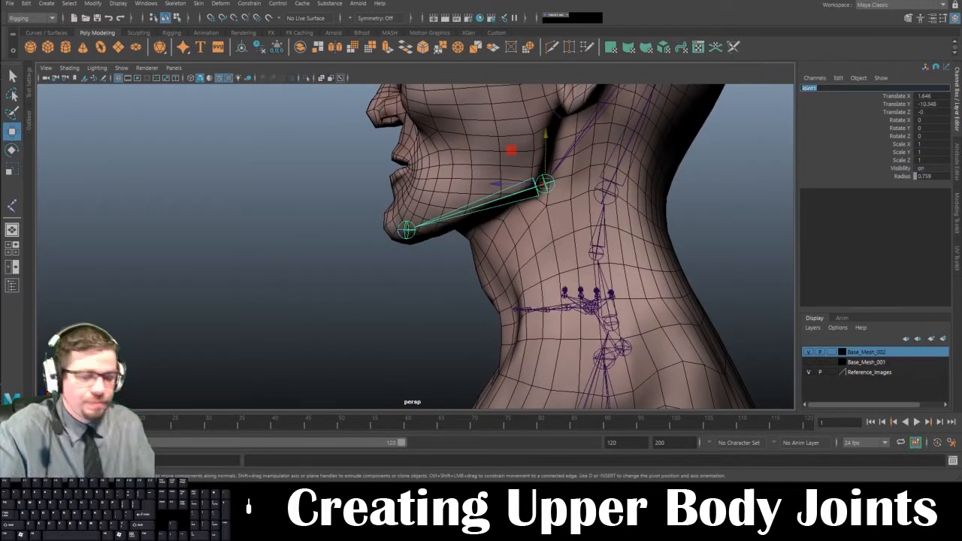
pyautogui.write('Jaw')
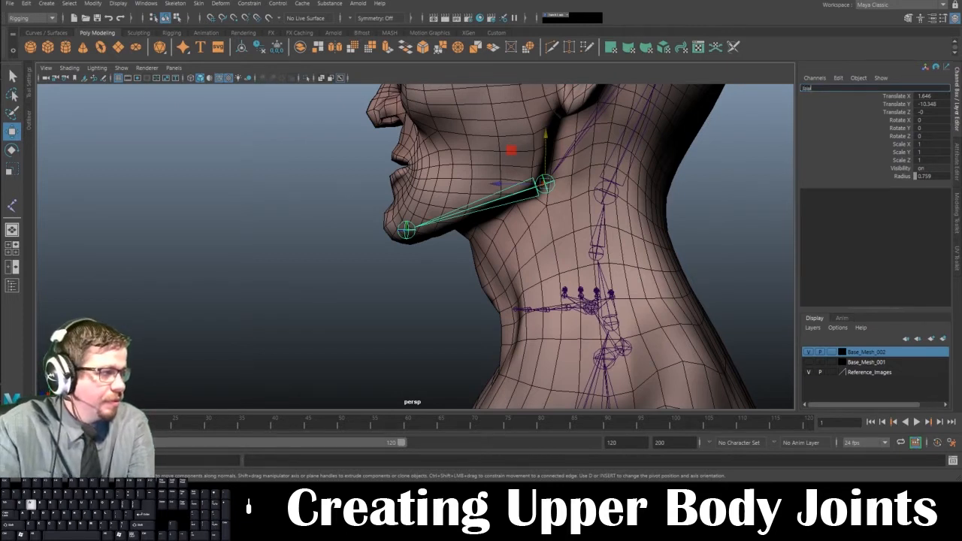
pyautogui.write('_1_')
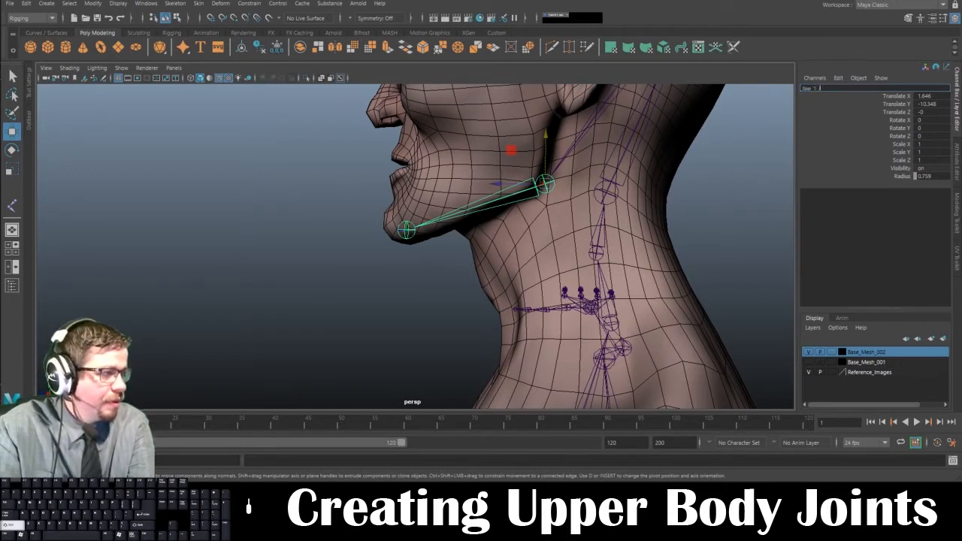
pyautogui.write('JNT')
pyautogui.press('Return')
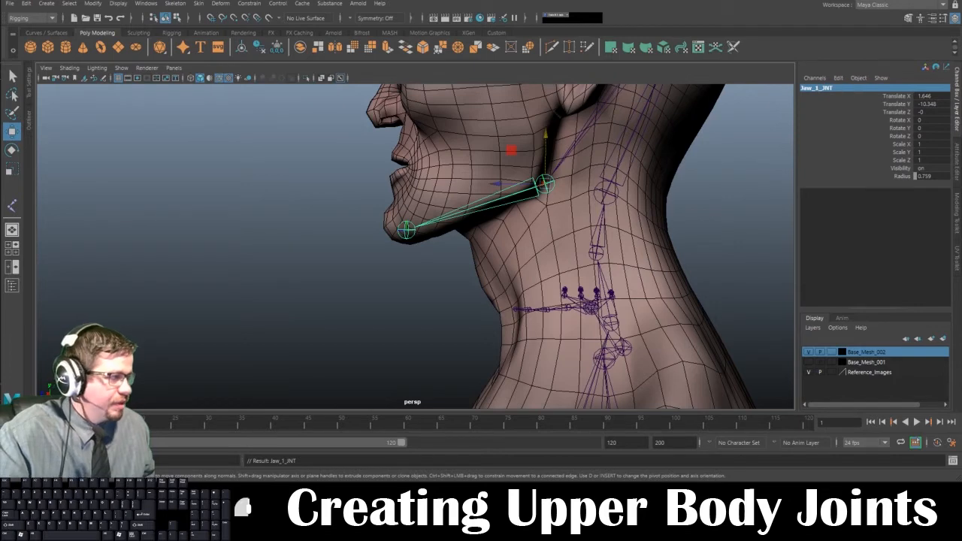
# Step: Rename the child joint at the chin as Jaw_2_JNT and clear the selection
pyautogui.press('Down')
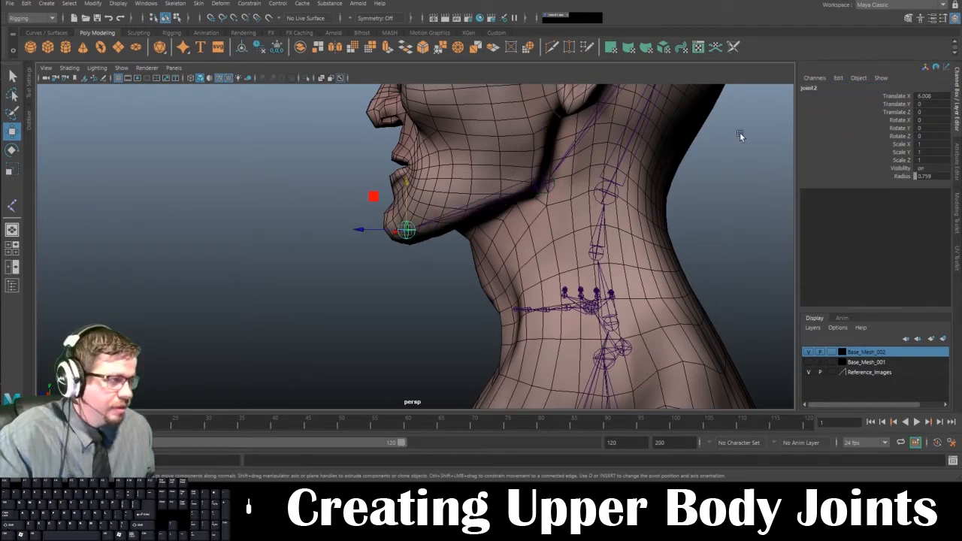
pyautogui.click(819, 88)
pyautogui.write('Jaw_1_JNT')
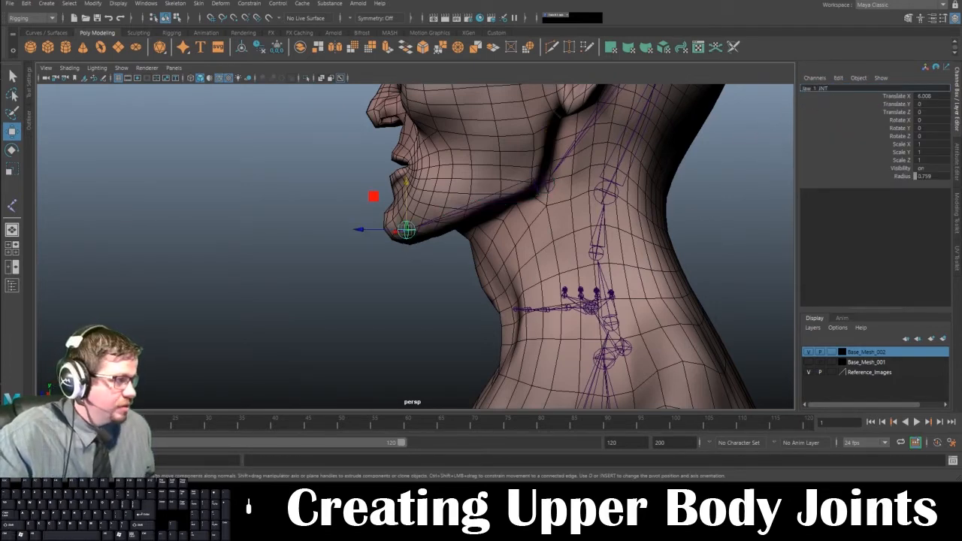
pyautogui.press('Left')
pyautogui.press('Left')
pyautogui.press('Left')
pyautogui.press('Left')
pyautogui.press('BackSpace')
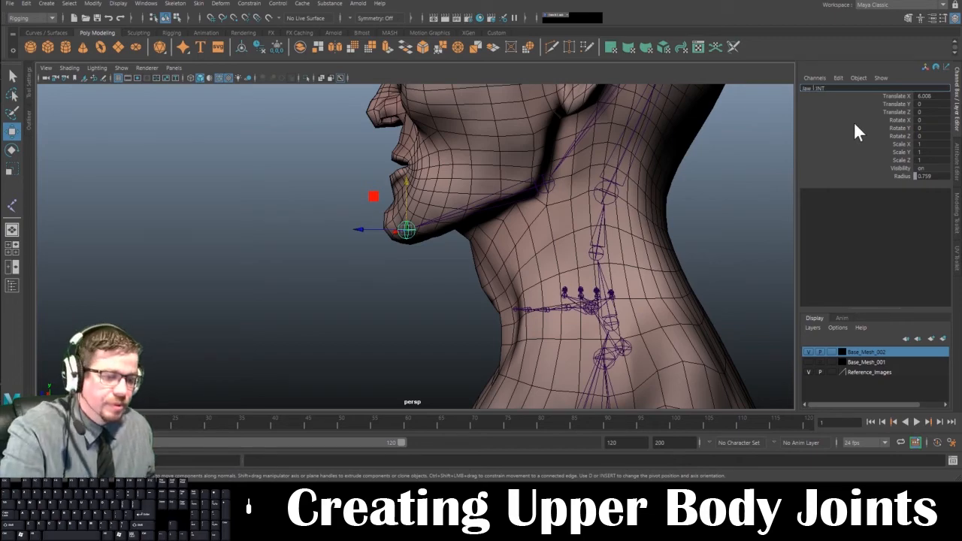
pyautogui.write('2')
pyautogui.press('Return')
pyautogui.click(455, 364)
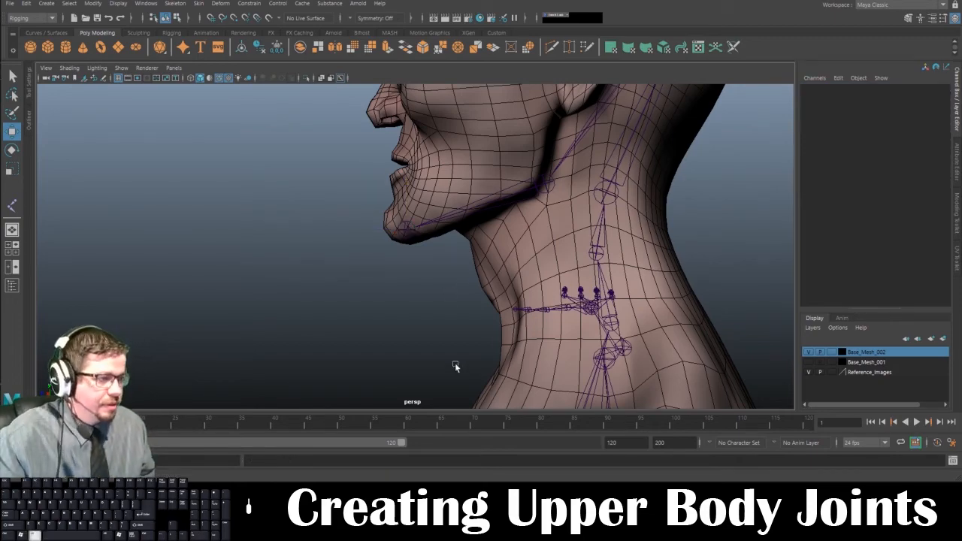
# Step: Set the Base_Mesh_002 display layer's color to yellow so the body wireframe contrasts with the joints
pyautogui.keyDown('alt'); pyautogui.moveTo(455, 365); pyautogui.dragTo(286, 234, button='right'); pyautogui.keyUp('alt')
pyautogui.keyDown('alt'); pyautogui.moveTo(286, 234); pyautogui.dragTo(423, 252); pyautogui.keyUp('alt')
pyautogui.keyDown('alt'); pyautogui.moveTo(501, 324); pyautogui.dragTo(352, 216, button='right'); pyautogui.keyUp('alt')
pyautogui.keyDown('alt'); pyautogui.moveTo(352, 216); pyautogui.dragTo(369, 242); pyautogui.keyUp('alt')
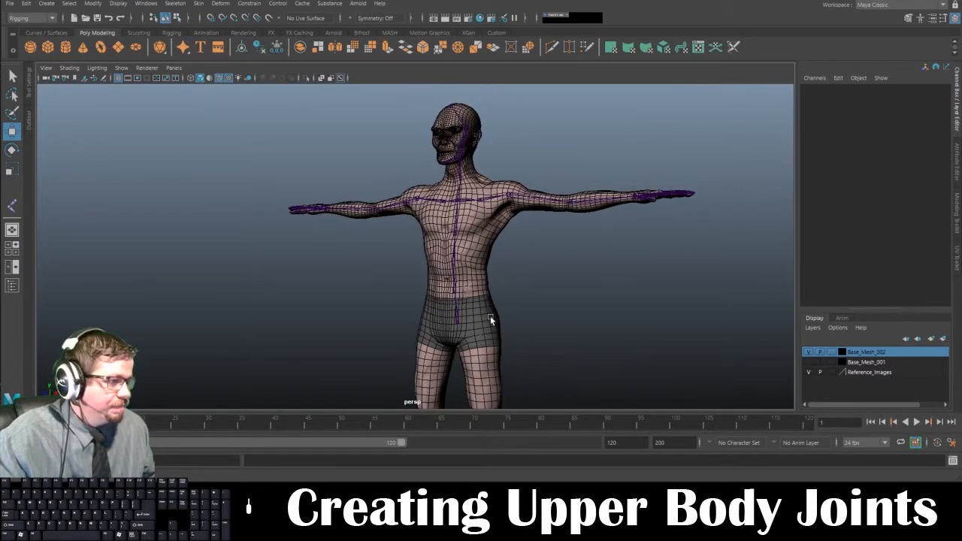
pyautogui.doubleClick(841, 350)
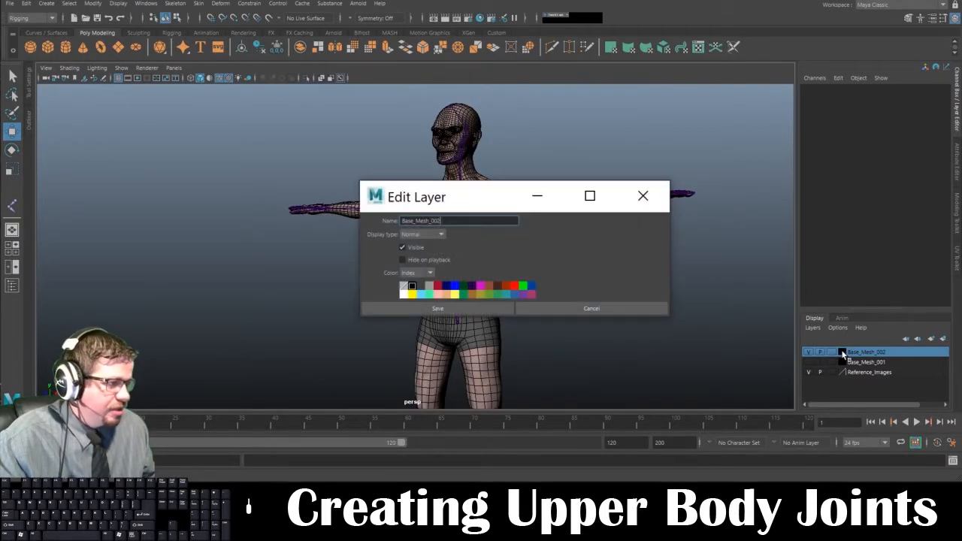
pyautogui.click(414, 296)
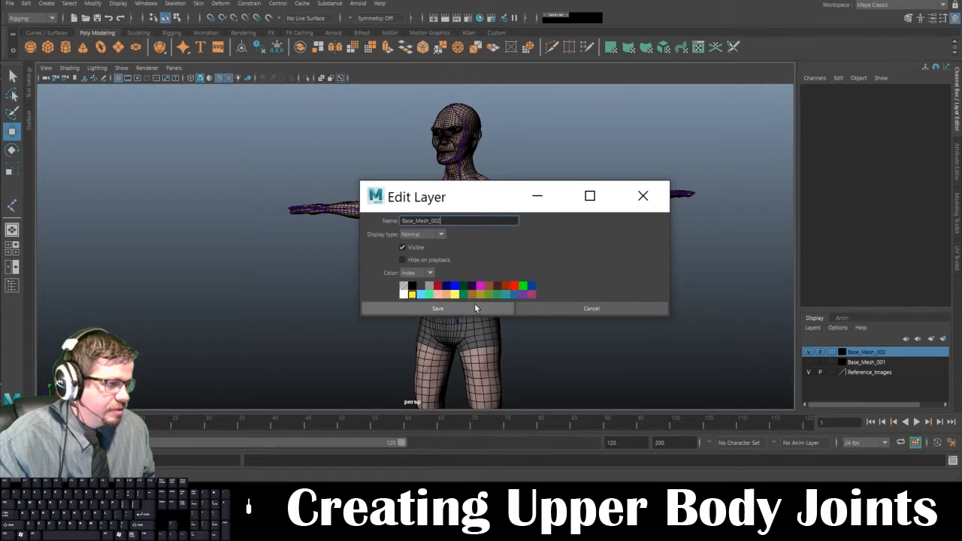
pyautogui.click(475, 305)
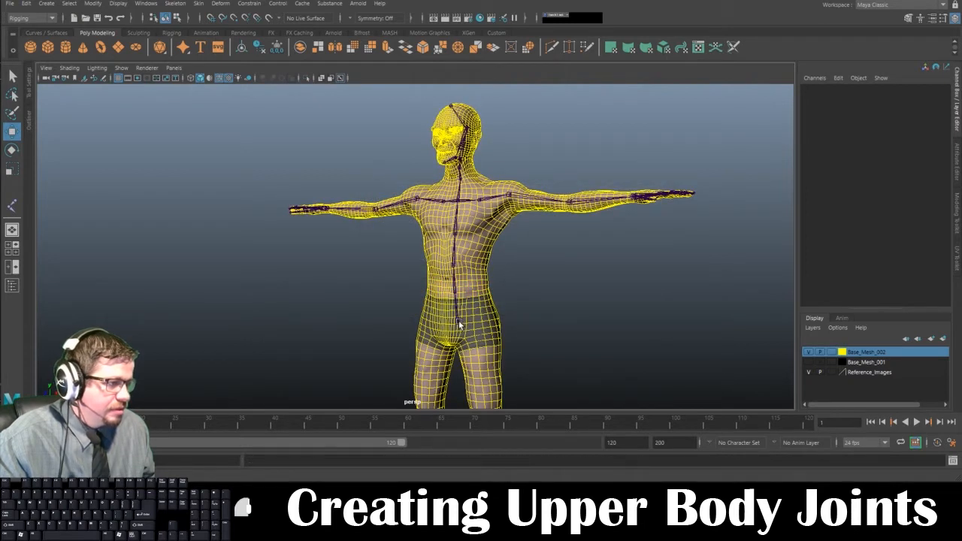
# Step: Create a display layer from the skeleton's Root_JNT and leave its display type as normal
pyautogui.click(464, 326)
pyautogui.click(813, 328)
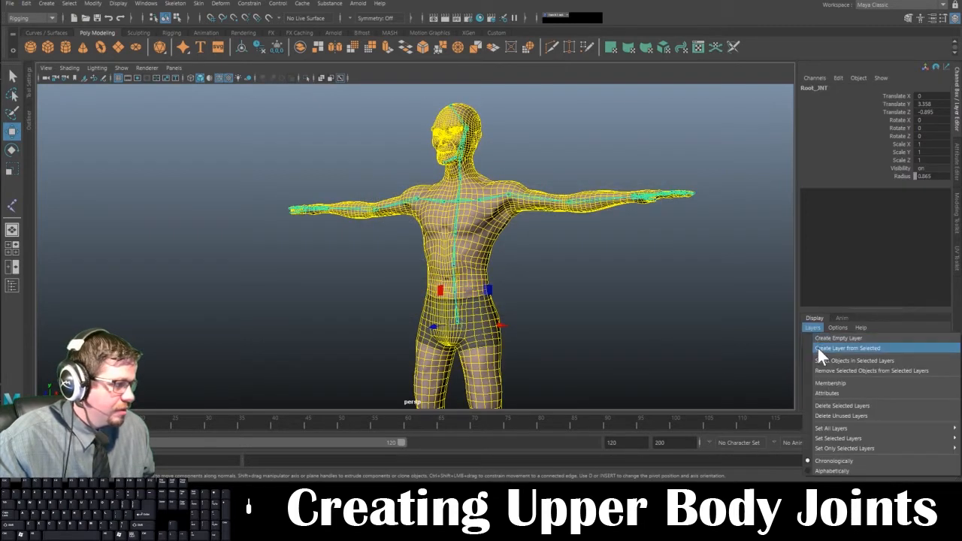
pyautogui.click(823, 349)
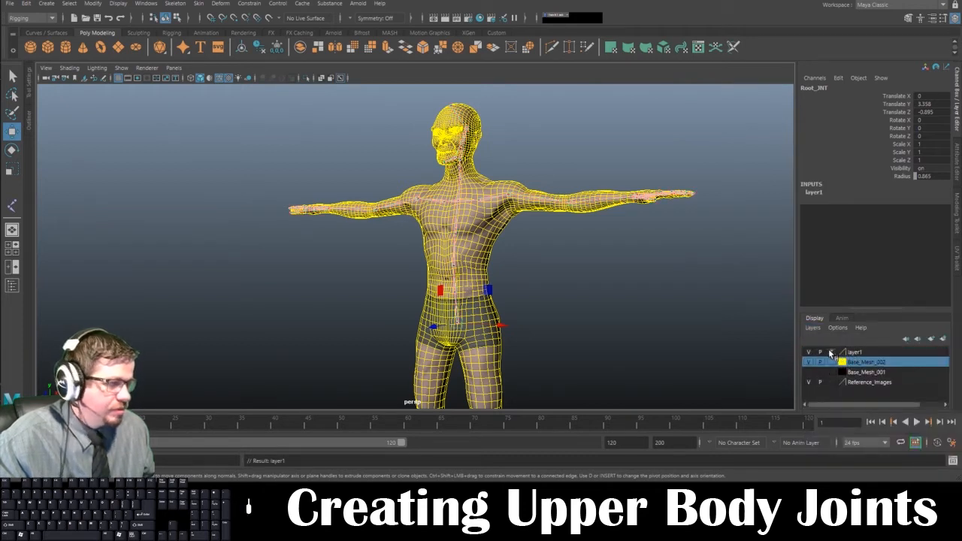
pyautogui.click(831, 352)
pyautogui.click(832, 352)
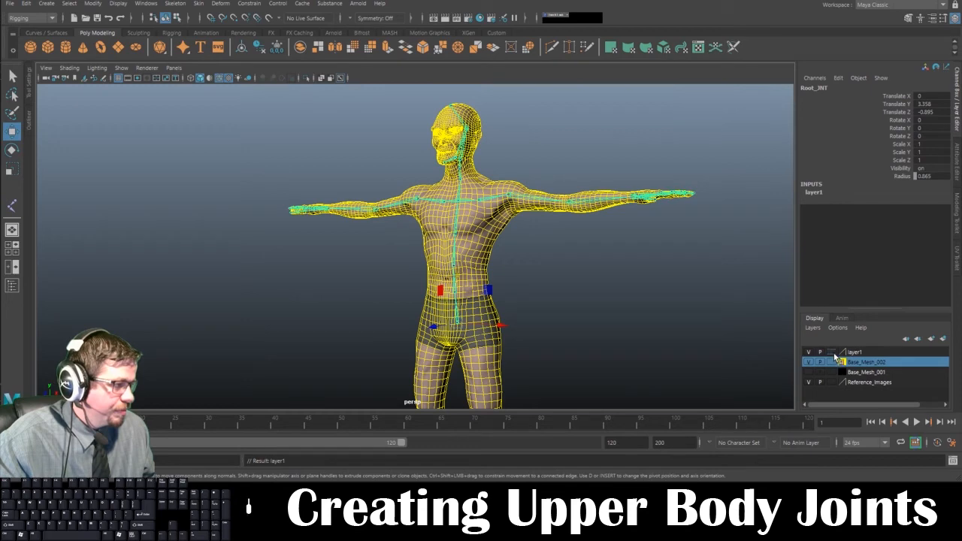
# Step: Set the color of the skeleton's layer1 display layer to black and deselect the skeleton
pyautogui.click(841, 353)
pyautogui.click(411, 288)
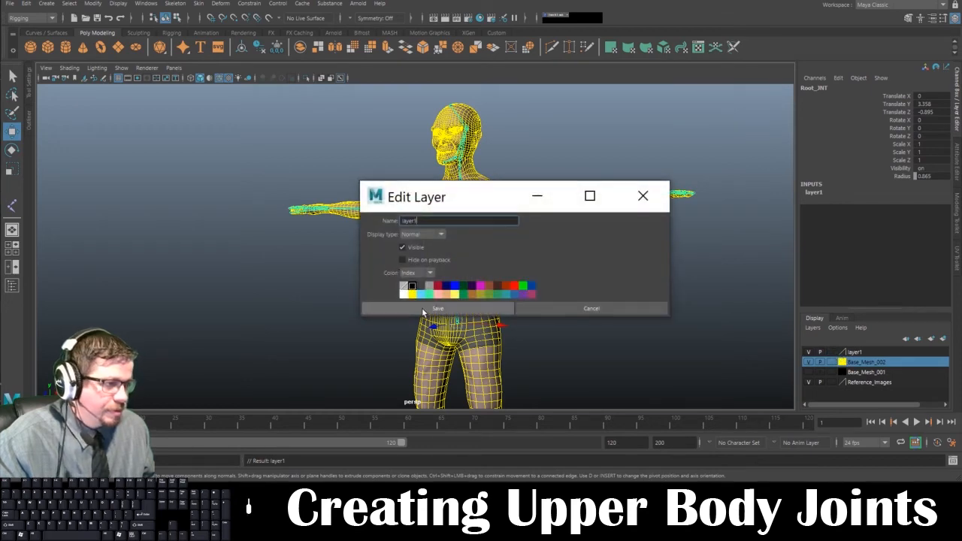
pyautogui.click(438, 308)
pyautogui.click(557, 275)
# Step: Examine the skeleton's placement inside the body mesh from several angles, near and far, in the perspective view
pyautogui.keyDown('alt'); pyautogui.moveTo(558, 291); pyautogui.dragTo(704, 335); pyautogui.keyUp('alt')
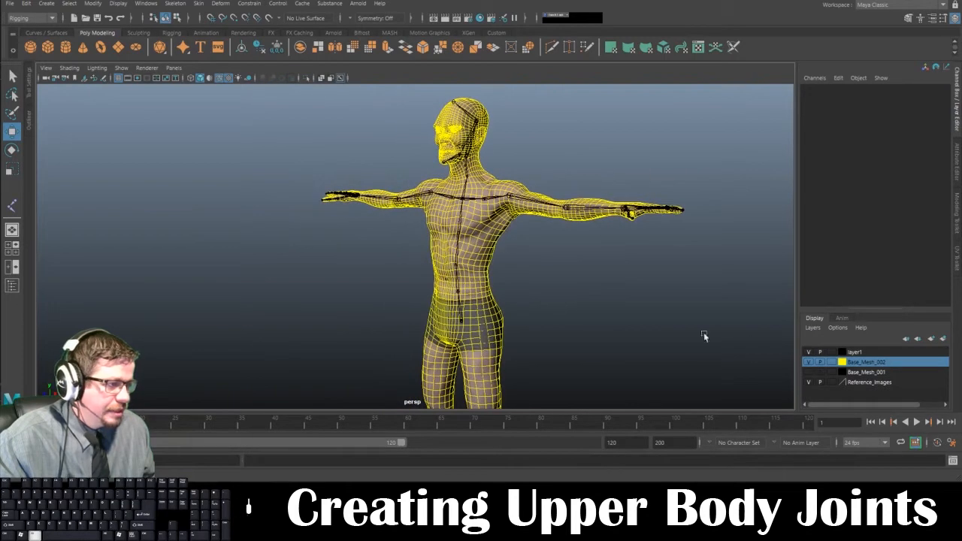
pyautogui.keyDown('alt'); pyautogui.moveTo(512, 288); pyautogui.dragTo(541, 278); pyautogui.keyUp('alt')
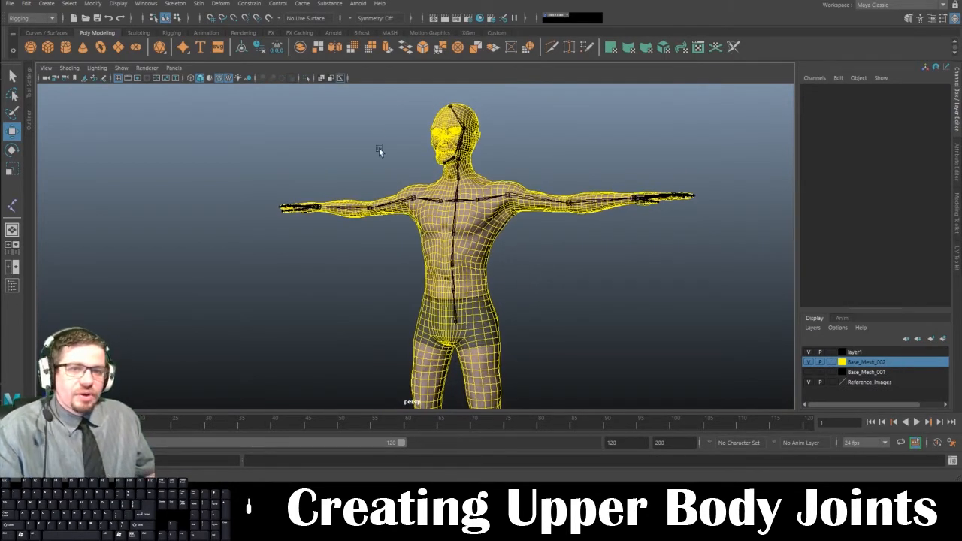
pyautogui.keyDown('alt'); pyautogui.moveTo(383, 243); pyautogui.dragTo(469, 207); pyautogui.keyUp('alt')
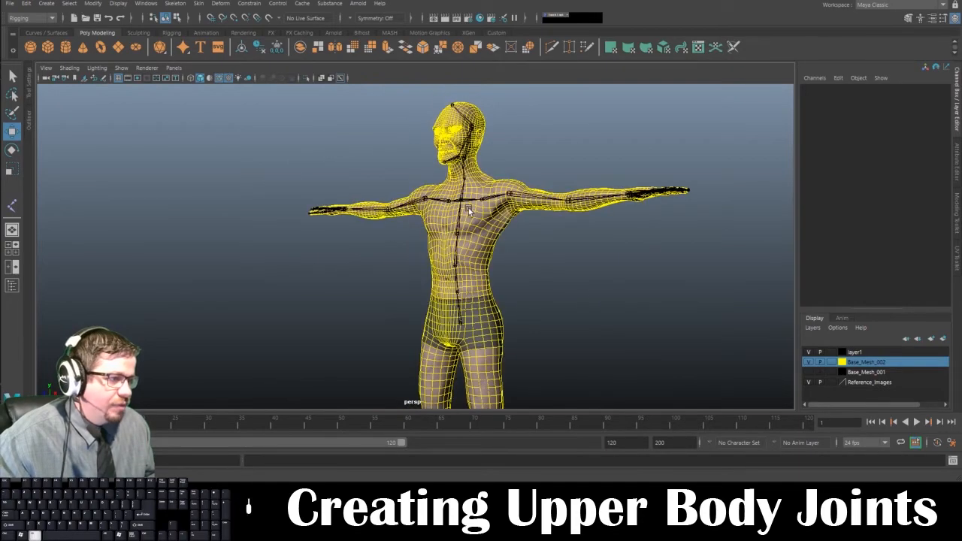
pyautogui.keyDown('alt'); pyautogui.moveTo(424, 188); pyautogui.dragTo(472, 322, button='right'); pyautogui.keyUp('alt')
pyautogui.keyDown('alt'); pyautogui.moveTo(473, 322); pyautogui.dragTo(526, 308); pyautogui.keyUp('alt')
pyautogui.keyDown('alt'); pyautogui.moveTo(368, 226); pyautogui.dragTo(443, 248, button='right'); pyautogui.keyUp('alt')
pyautogui.keyDown('alt'); pyautogui.moveTo(425, 203); pyautogui.dragTo(428, 324, button='middle'); pyautogui.keyUp('alt')
pyautogui.keyDown('alt'); pyautogui.moveTo(474, 278); pyautogui.dragTo(391, 267); pyautogui.keyUp('alt')
pyautogui.keyDown('alt'); pyautogui.moveTo(405, 236); pyautogui.dragTo(409, 276, button='middle'); pyautogui.keyUp('alt')
pyautogui.keyDown('alt'); pyautogui.moveTo(409, 276); pyautogui.dragTo(376, 267, button='right'); pyautogui.keyUp('alt')
pyautogui.keyDown('alt'); pyautogui.moveTo(466, 312); pyautogui.dragTo(219, 324); pyautogui.keyUp('alt')
pyautogui.keyDown('alt'); pyautogui.moveTo(360, 304); pyautogui.dragTo(586, 286); pyautogui.keyUp('alt')
pyautogui.keyDown('alt'); pyautogui.moveTo(459, 218); pyautogui.dragTo(391, 214, button='right'); pyautogui.keyUp('alt')
pyautogui.keyDown('alt'); pyautogui.moveTo(492, 314); pyautogui.dragTo(479, 243, button='middle'); pyautogui.keyUp('alt')
pyautogui.keyDown('alt'); pyautogui.moveTo(479, 243); pyautogui.dragTo(425, 263, button='right'); pyautogui.keyUp('alt')
pyautogui.keyDown('alt'); pyautogui.moveTo(406, 278); pyautogui.dragTo(482, 284); pyautogui.keyUp('alt')
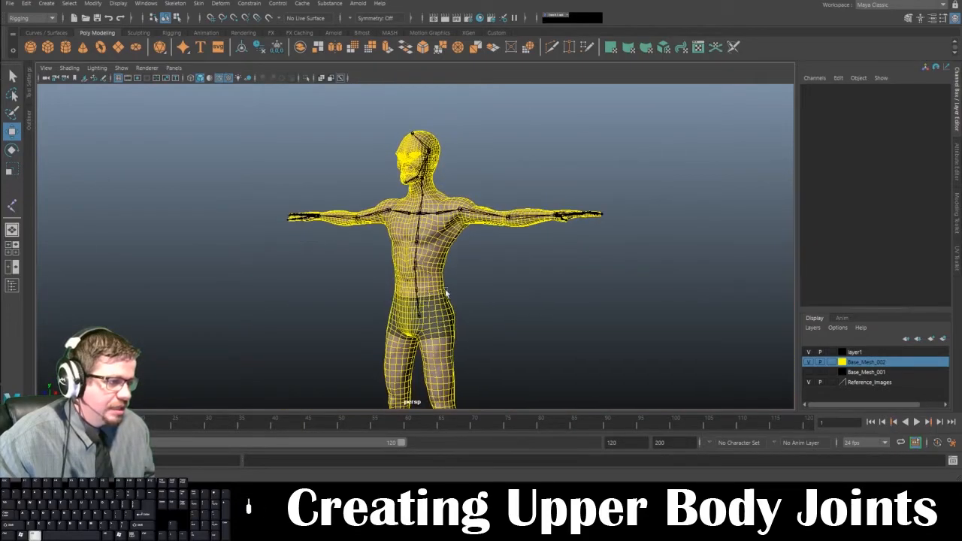
# Step: Check how the head, neck and spine joints line up with the body in the side view
pyautogui.press('space')
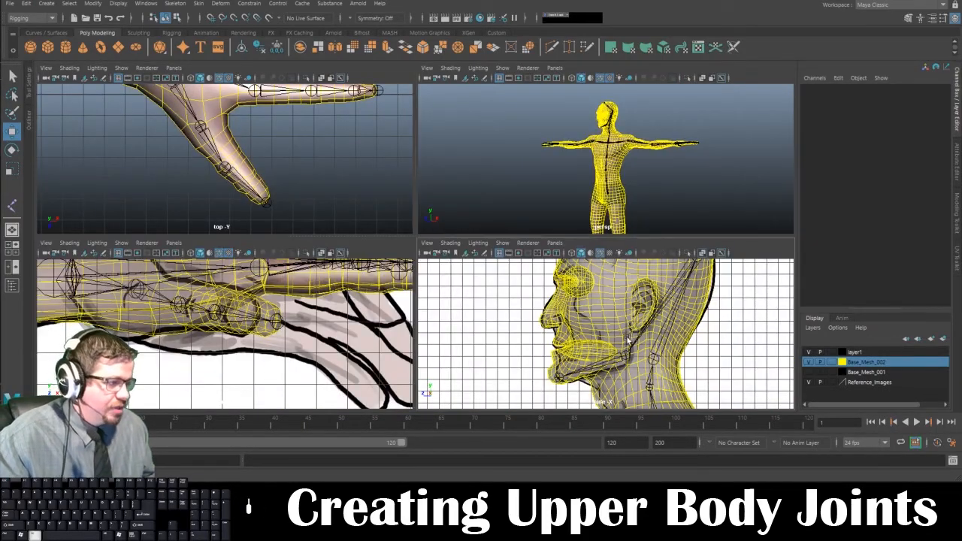
pyautogui.press('space')
pyautogui.keyDown('alt'); pyautogui.moveTo(444, 361); pyautogui.dragTo(410, 173, button='middle'); pyautogui.keyUp('alt')
pyautogui.keyDown('alt'); pyautogui.moveTo(421, 301); pyautogui.dragTo(346, 210, button='right'); pyautogui.keyUp('alt')
pyautogui.keyDown('alt'); pyautogui.moveTo(423, 335); pyautogui.dragTo(329, 142, button='right'); pyautogui.keyUp('alt')
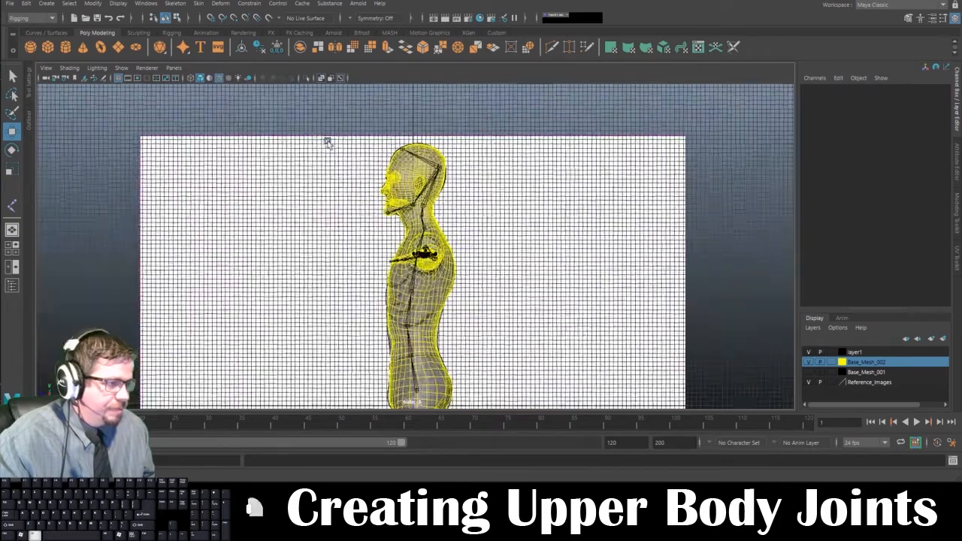
pyautogui.keyDown('alt'); pyautogui.moveTo(403, 298); pyautogui.dragTo(429, 197, button='middle'); pyautogui.keyUp('alt')
pyautogui.press('space')
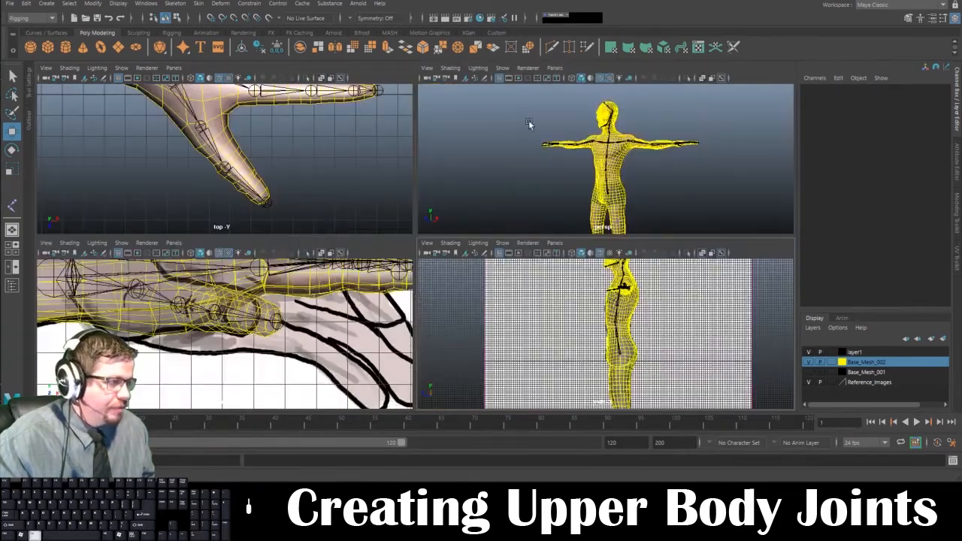
# Step: Isolate the Root_JNT skeleton in the perspective view and examine the whole joint hierarchy without the mesh
pyautogui.keyDown('alt'); pyautogui.moveTo(529, 120); pyautogui.dragTo(572, 109, button='right'); pyautogui.keyUp('alt')
pyautogui.click(600, 207)
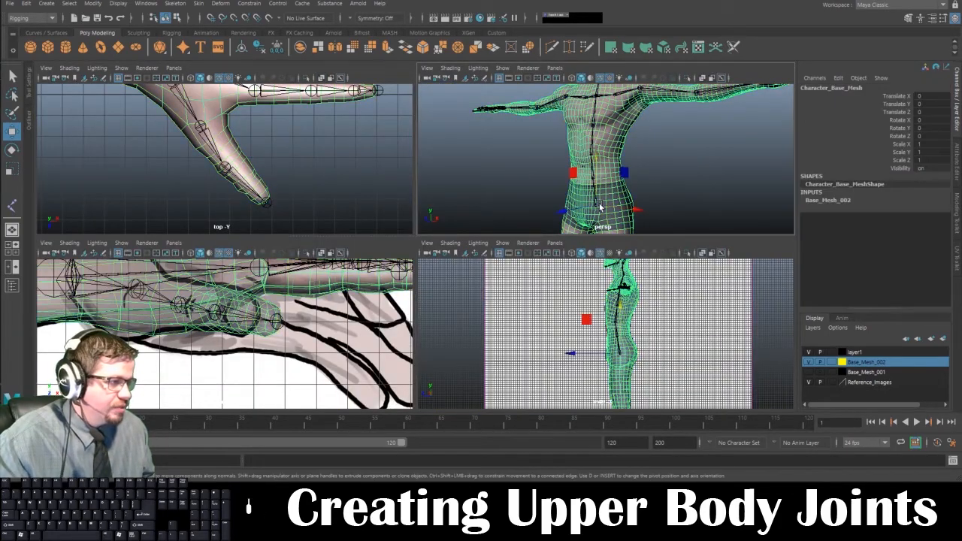
pyautogui.click(701, 194)
pyautogui.keyDown('alt'); pyautogui.moveTo(572, 194); pyautogui.dragTo(632, 226, button='right'); pyautogui.keyUp('alt')
pyautogui.keyDown('alt'); pyautogui.moveTo(632, 226); pyautogui.dragTo(597, 194, button='middle'); pyautogui.keyUp('alt')
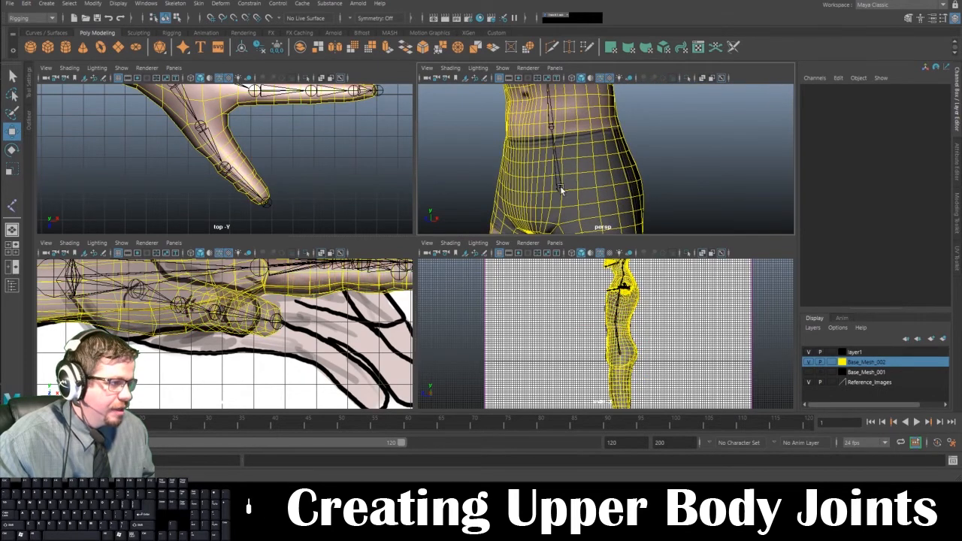
pyautogui.click(559, 188)
pyautogui.hotkey('shift', 'i')
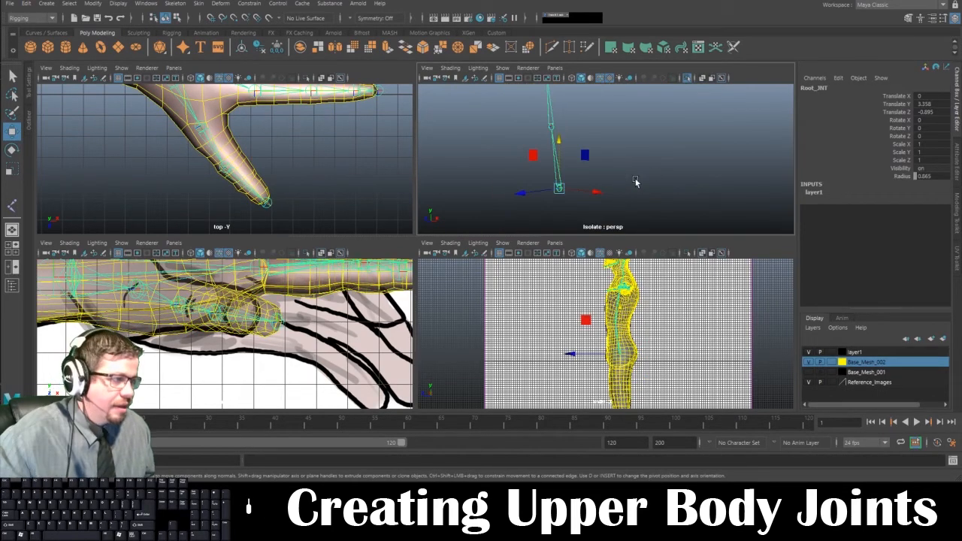
pyautogui.click(636, 181)
pyautogui.keyDown('alt'); pyautogui.moveTo(637, 181); pyautogui.dragTo(547, 143, button='right'); pyautogui.keyUp('alt')
pyautogui.keyDown('alt'); pyautogui.moveTo(589, 136); pyautogui.dragTo(563, 157); pyautogui.keyUp('alt')
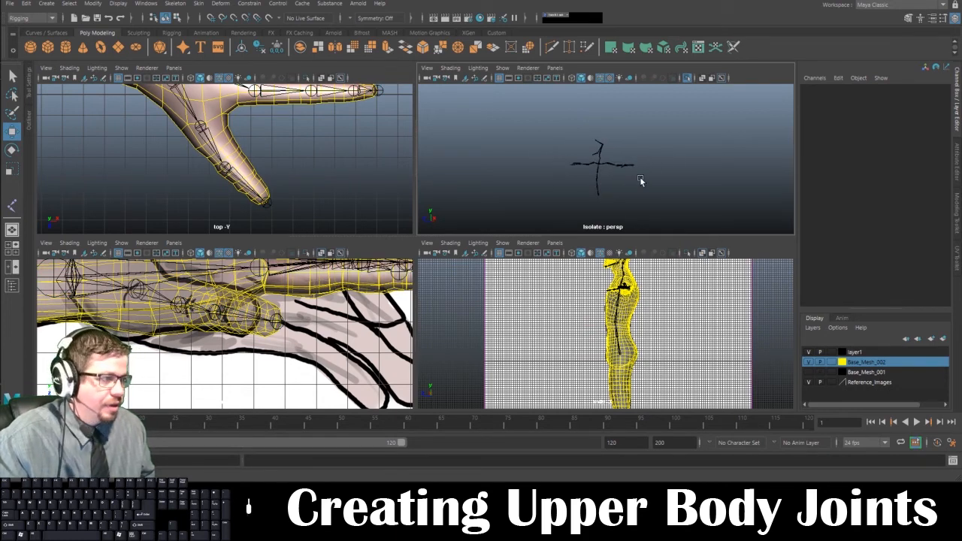
pyautogui.keyDown('alt'); pyautogui.moveTo(606, 180); pyautogui.dragTo(612, 198, button='right'); pyautogui.keyUp('alt')
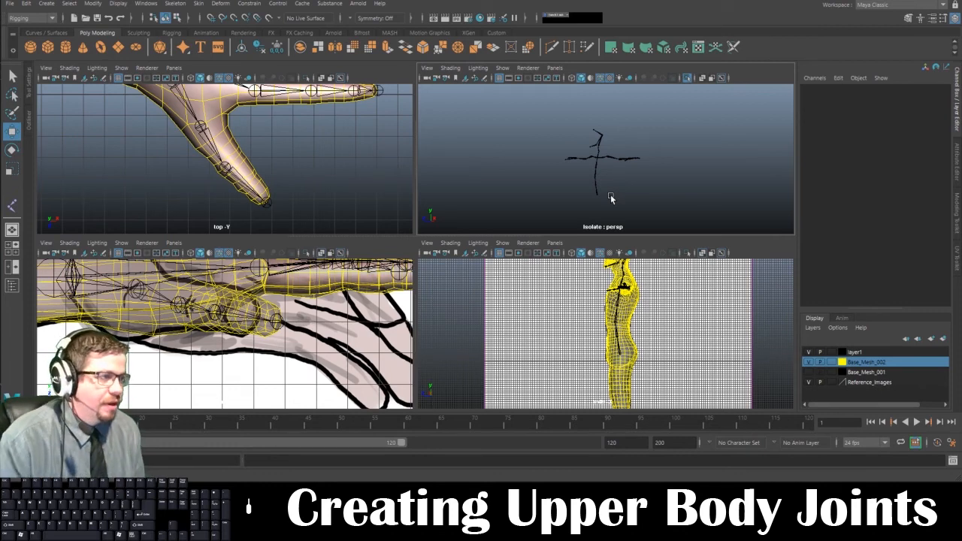
# Step: Turn off isolation in the perspective view and frame the body mesh together with its skeleton
pyautogui.hotkey('ctrl', '1')
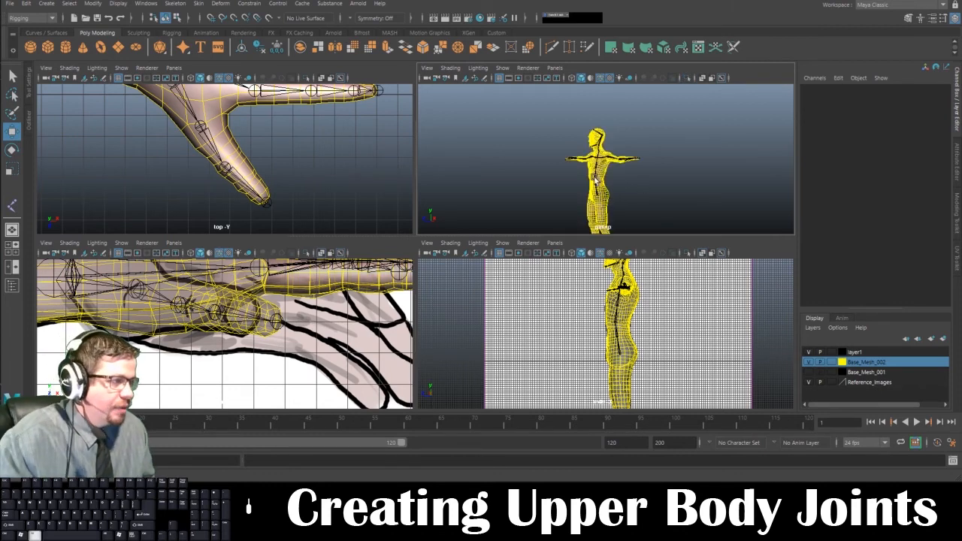
pyautogui.keyDown('alt'); pyautogui.moveTo(616, 186); pyautogui.dragTo(623, 182); pyautogui.keyUp('alt')
pyautogui.keyDown('alt'); pyautogui.moveTo(614, 178); pyautogui.dragTo(615, 171, button='middle'); pyautogui.keyUp('alt')
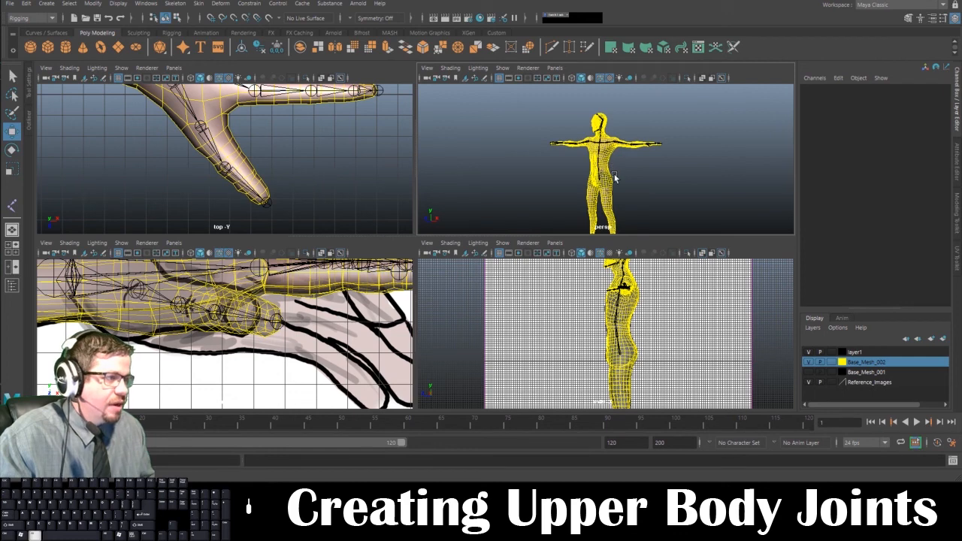